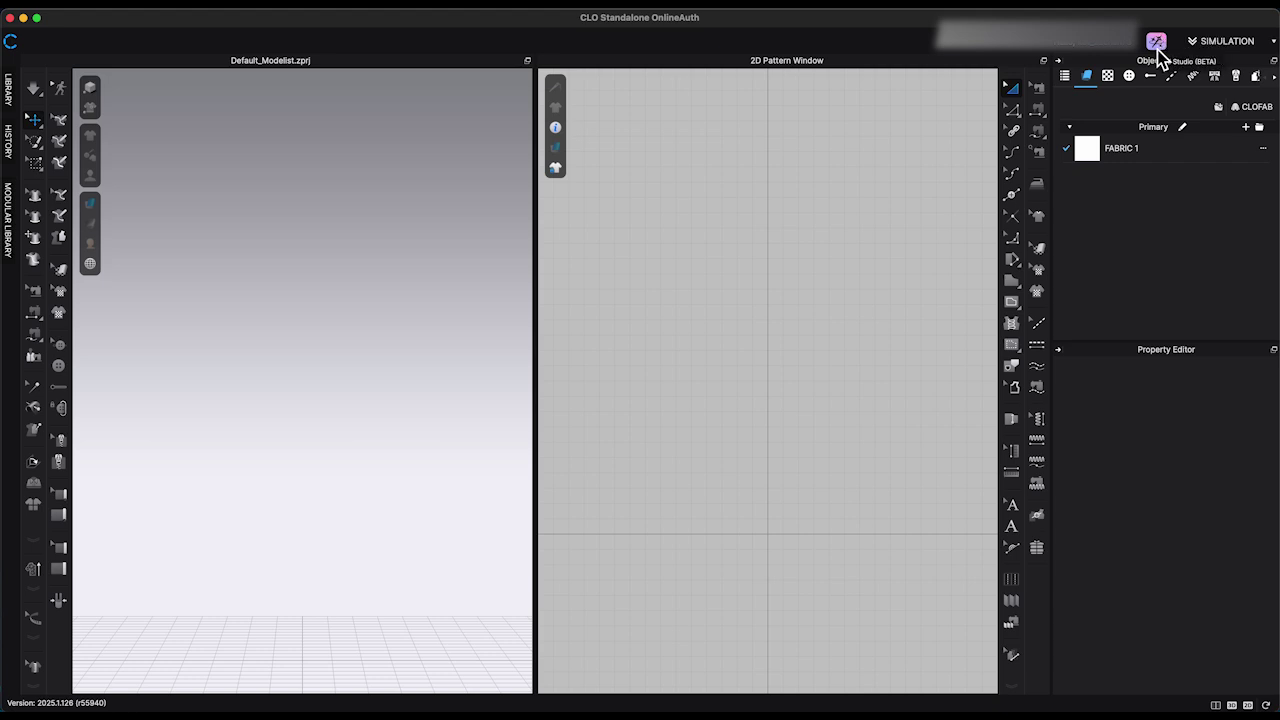
# Look up the AI Texture Generator in FABRIC 1's material properties and the AI Render Enhancer among the render commands.
pyautogui.click(1176, 156)
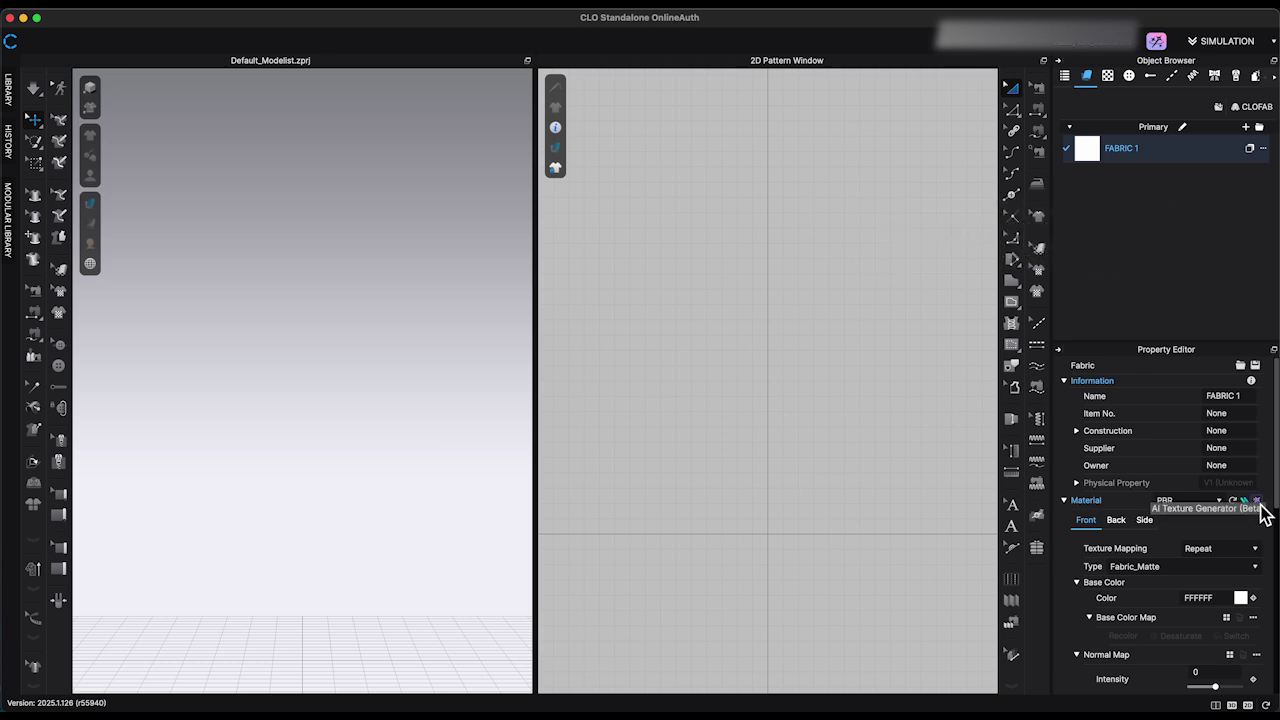
pyautogui.click(812, 370)
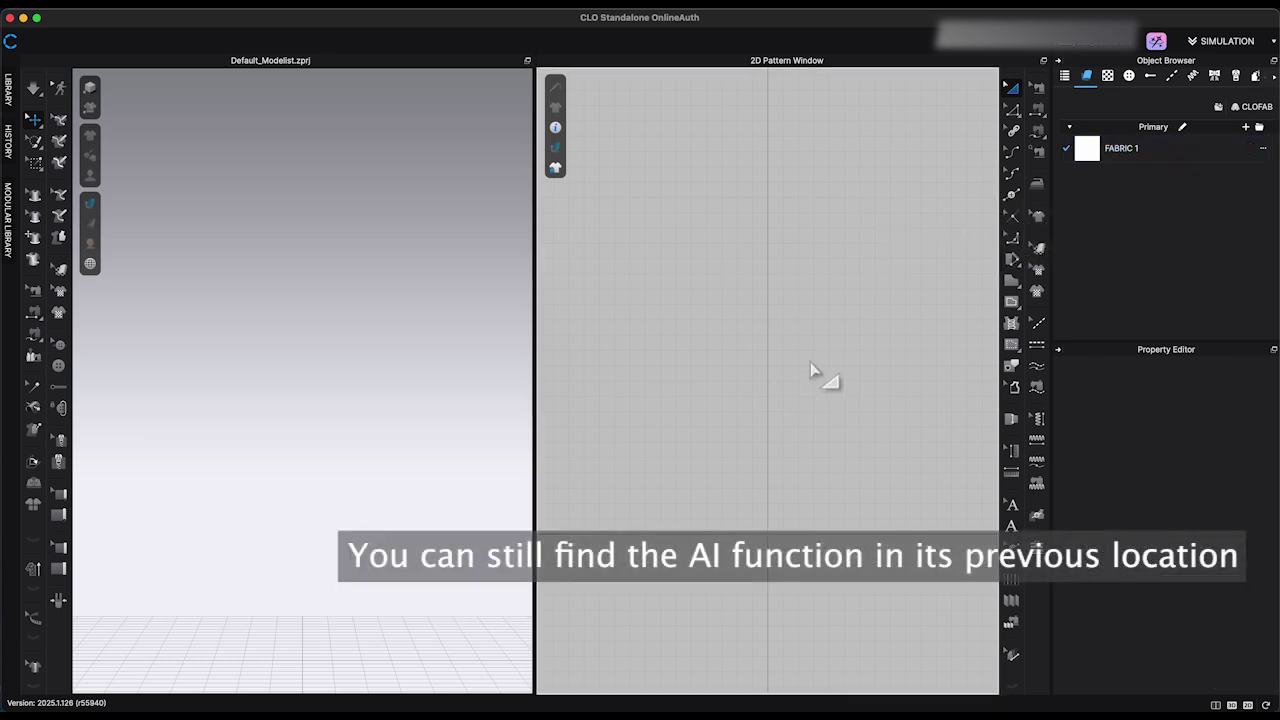
pyautogui.click(556, 16)
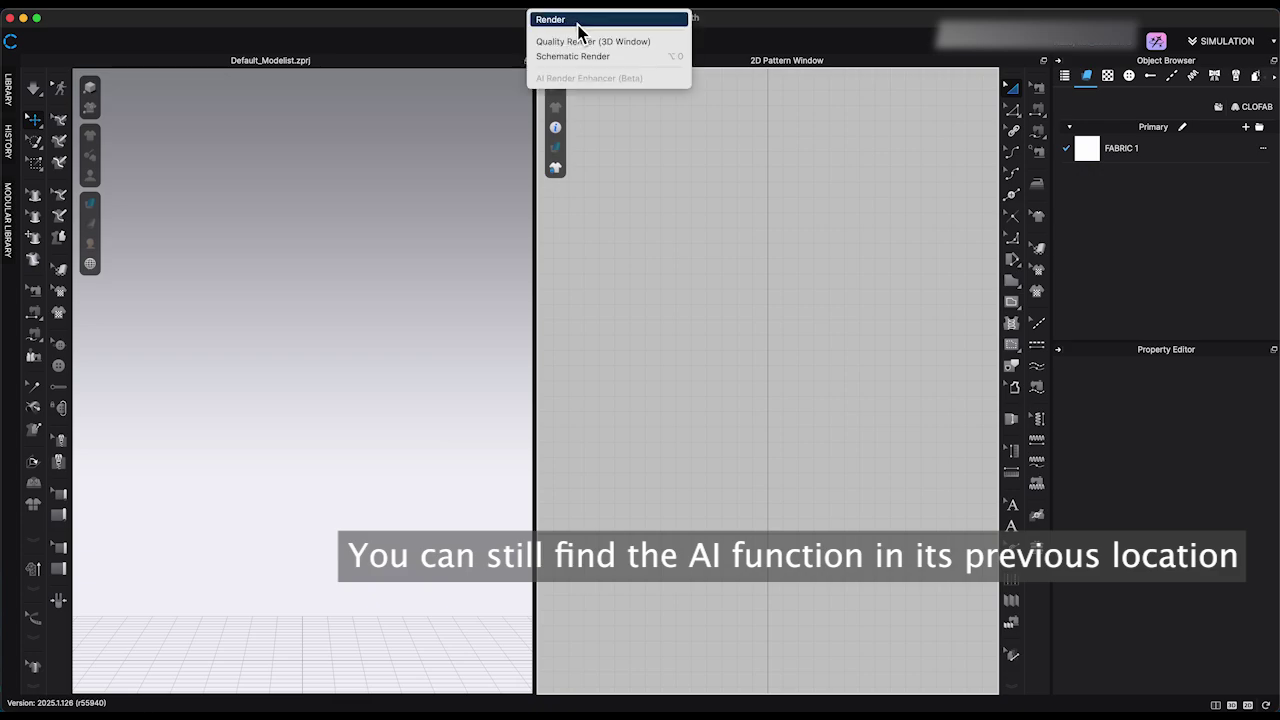
pyautogui.click(582, 41)
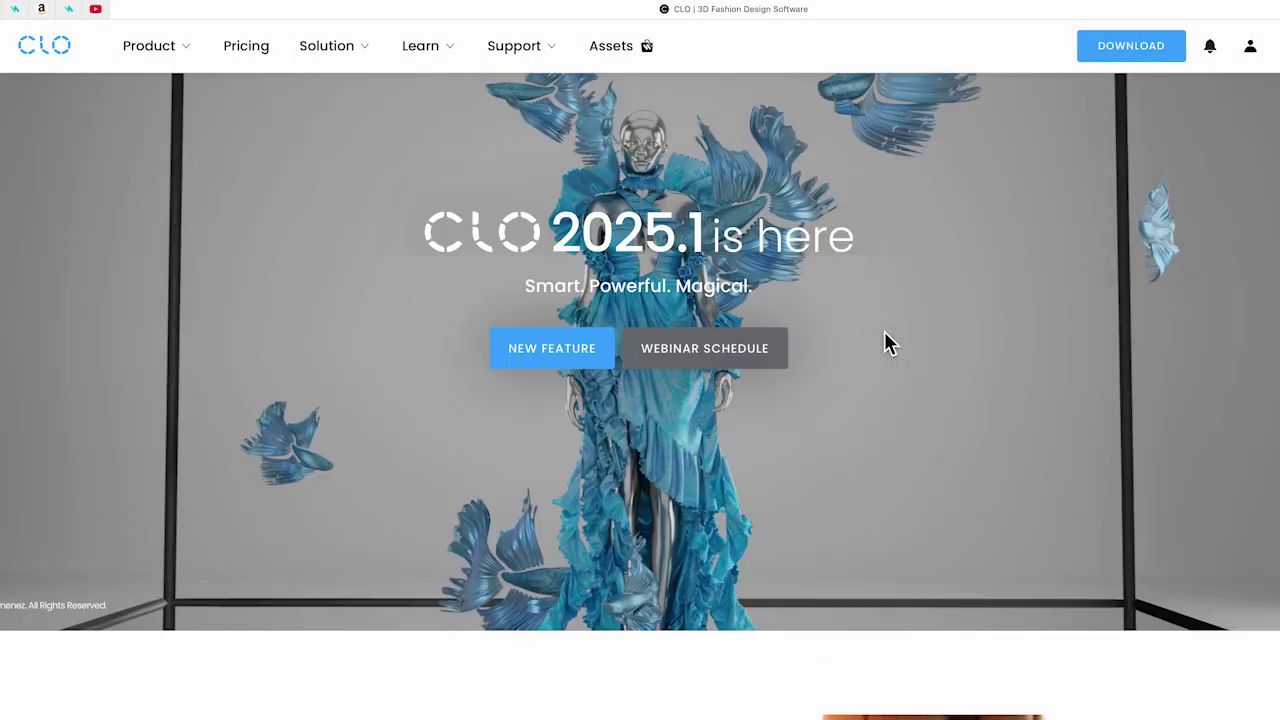
# Switch to the CLO website and open the account's AI Studio Plug-in settings.
pyautogui.scroll(2, 884, 343)
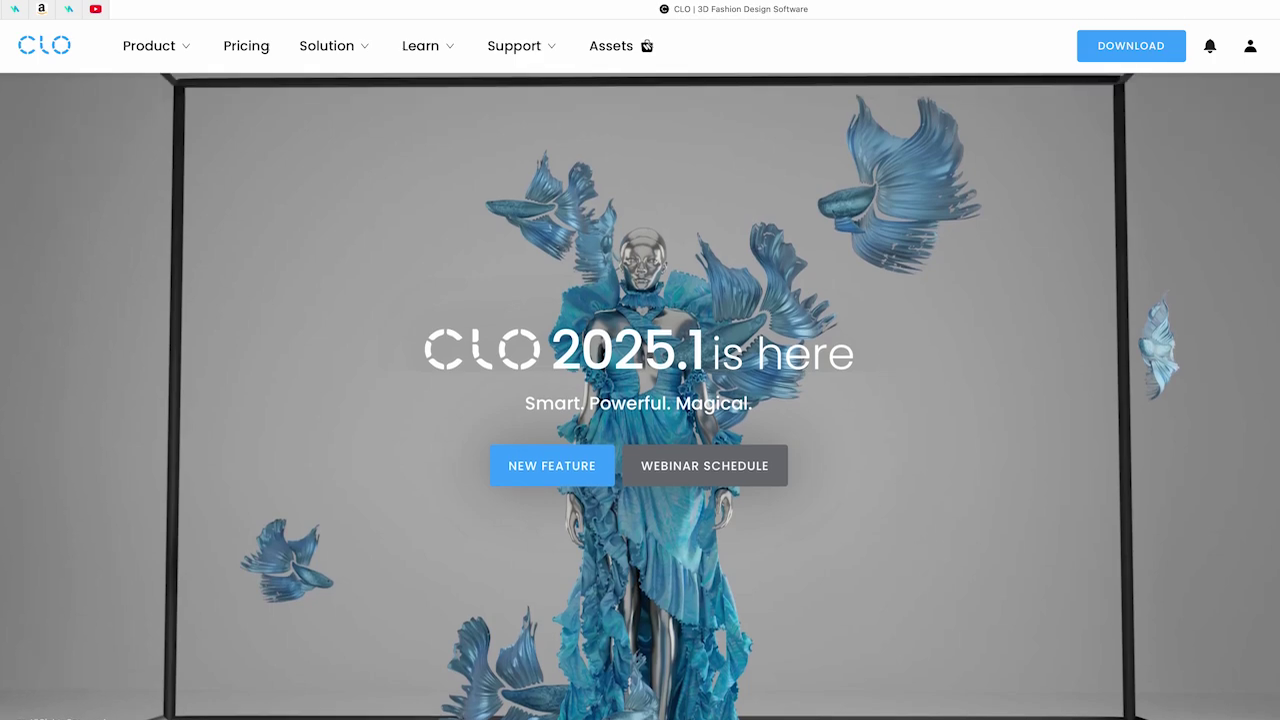
pyautogui.scroll(-10, 1155, 408)
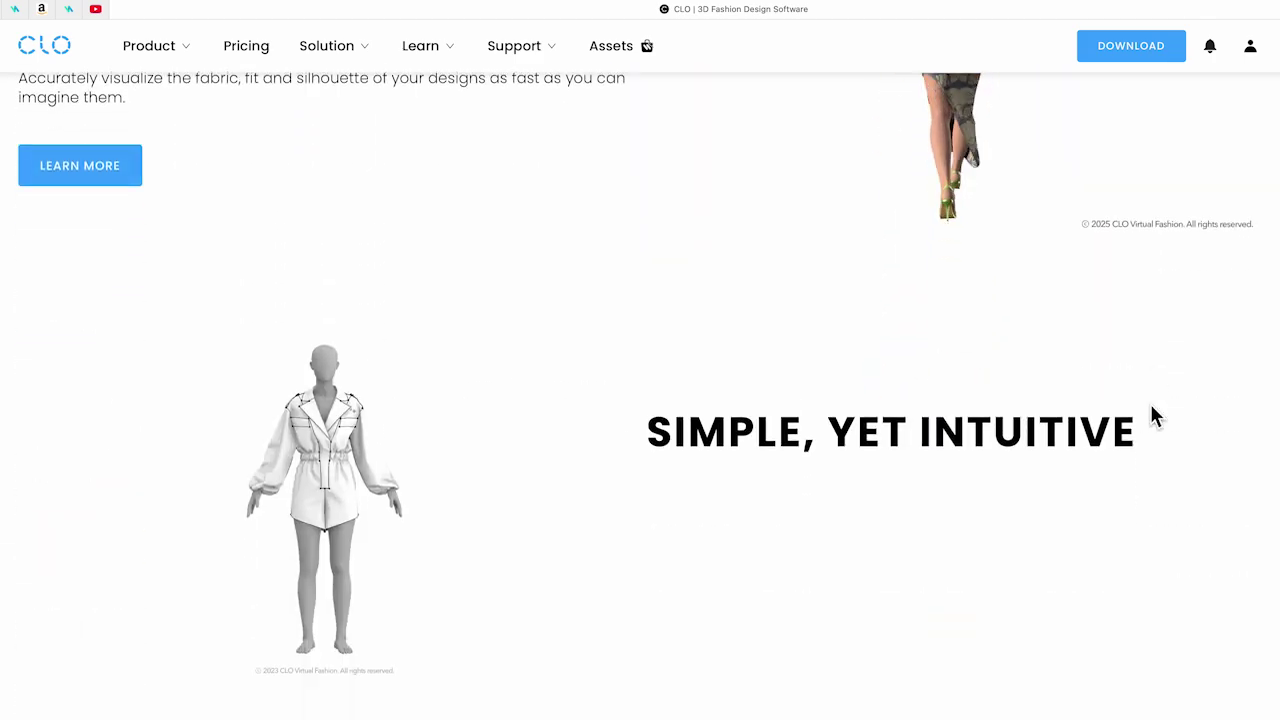
pyautogui.scroll(-10, 1150, 403)
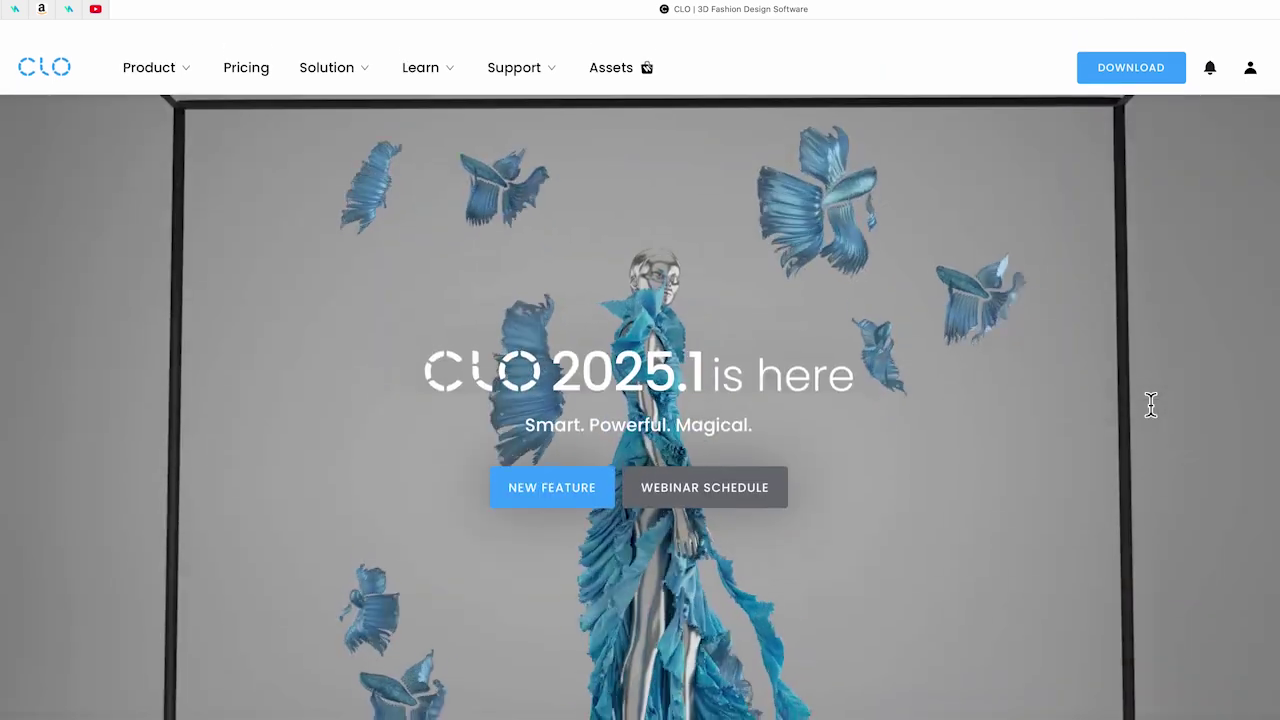
pyautogui.scroll(-1, 1150, 404)
pyautogui.click(1252, 47)
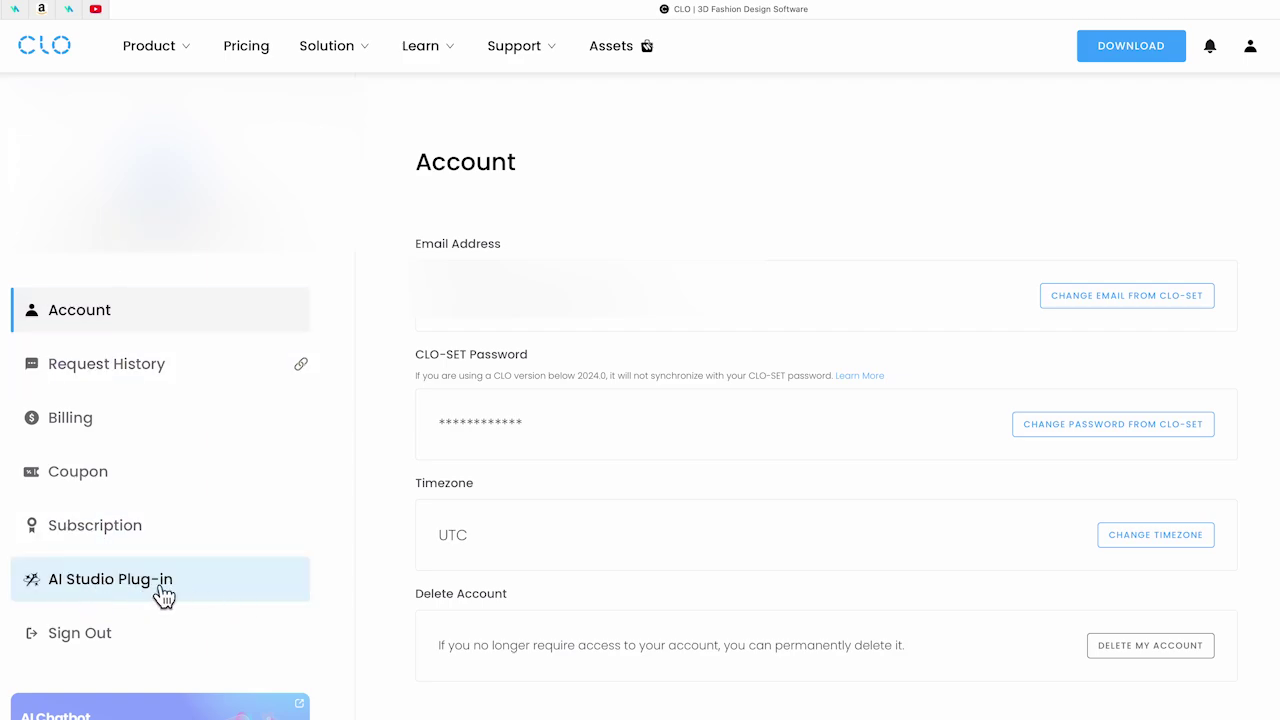
pyautogui.click(194, 594)
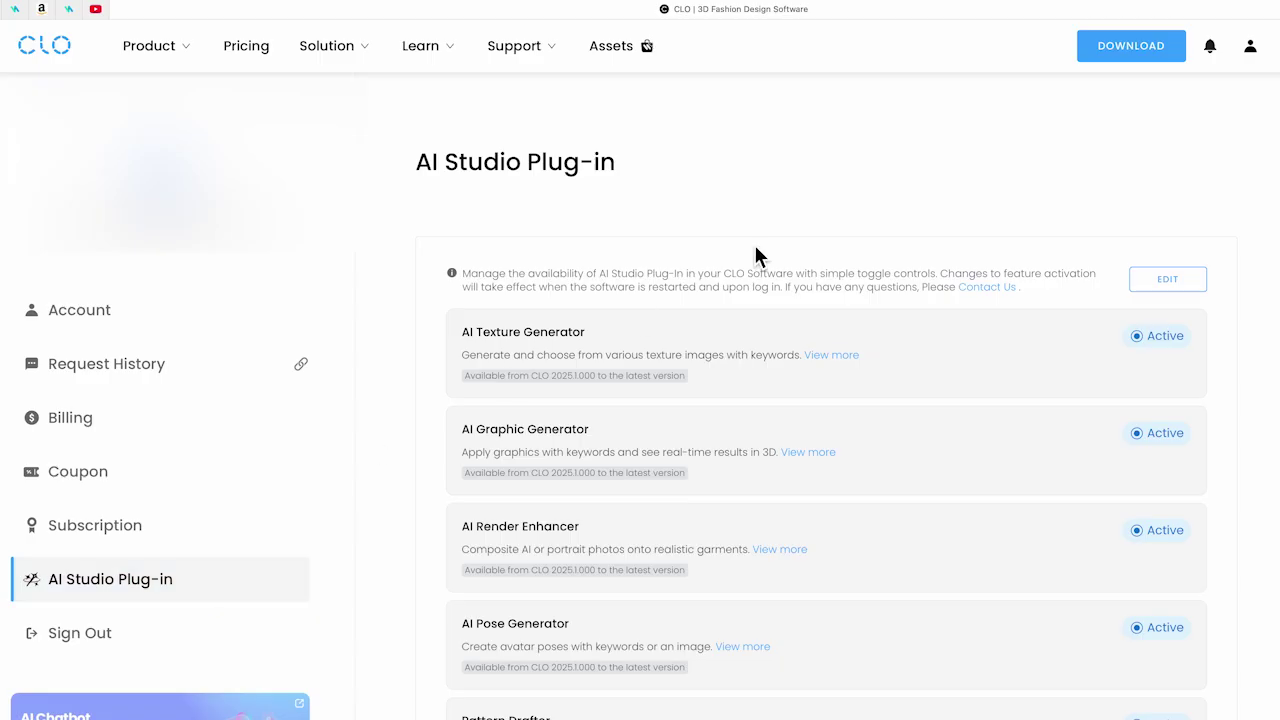
# Start editing the AI Studio plug-in availability and toggle the AI Texture Generator off and back on, accepting the AI terms.
pyautogui.click(1190, 289)
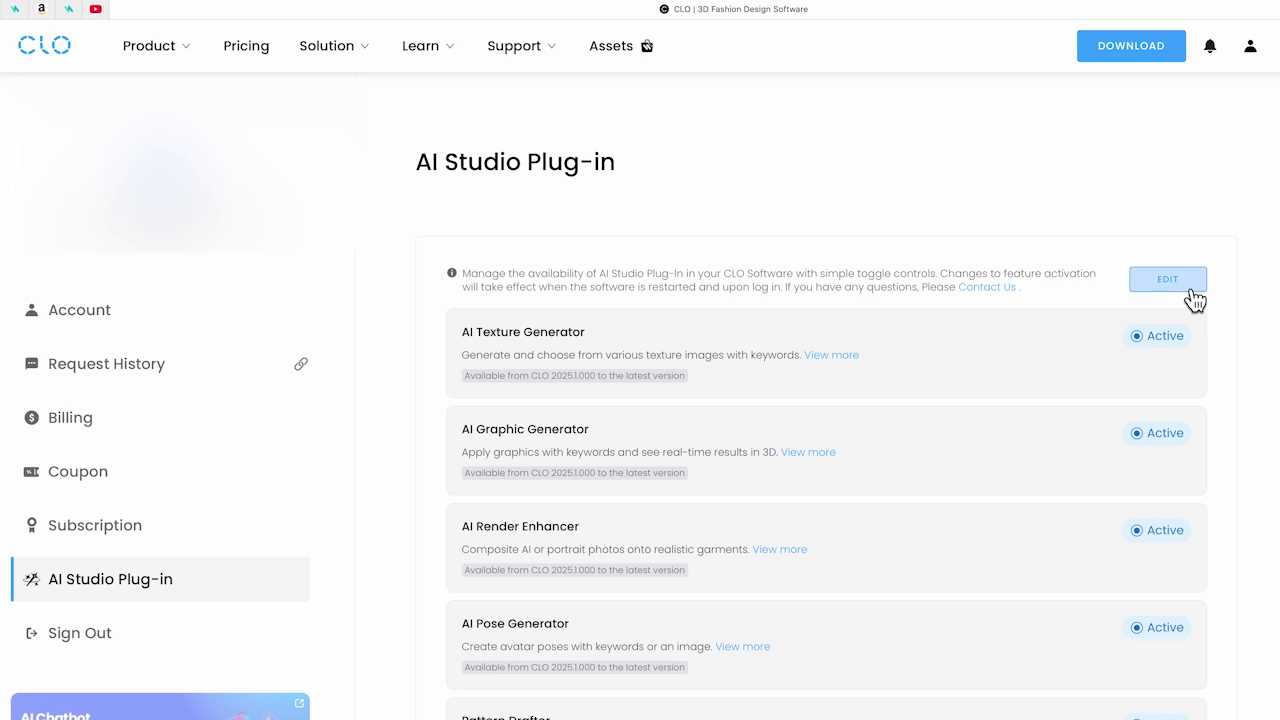
pyautogui.scroll(-1, 1265, 386)
pyautogui.click(1177, 275)
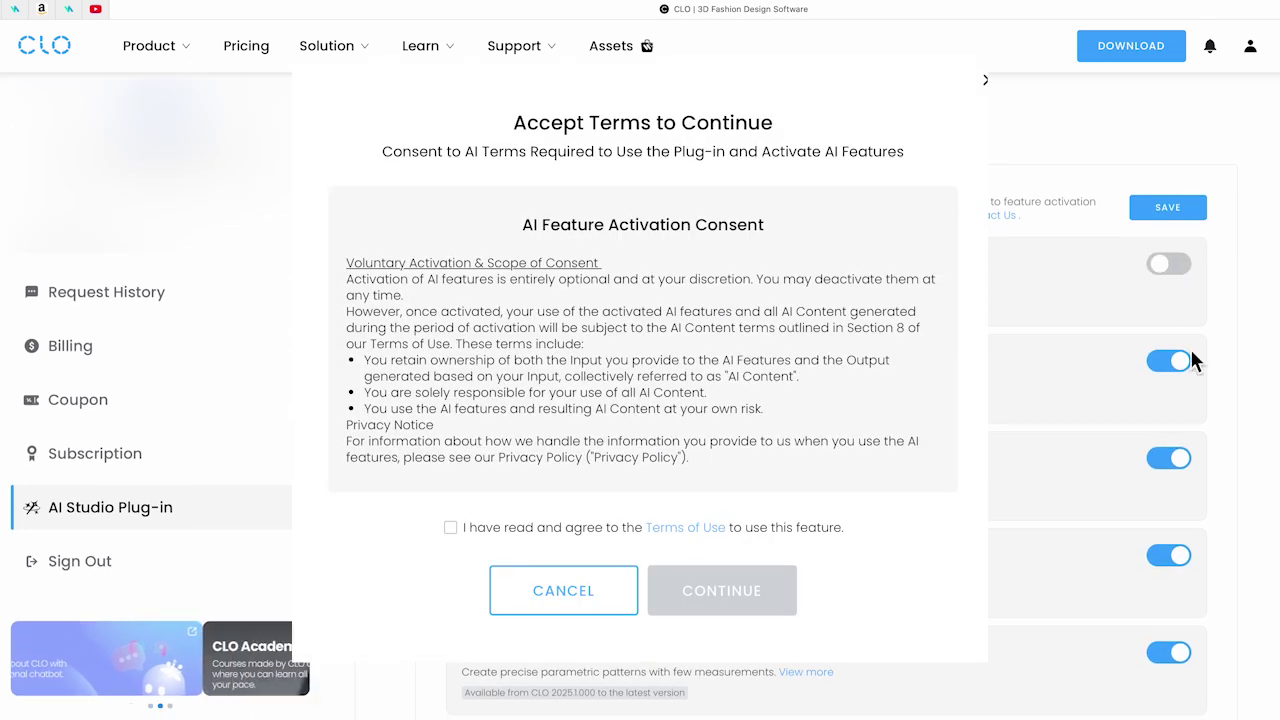
pyautogui.click(1180, 268)
pyautogui.click(1172, 378)
pyautogui.click(1172, 378)
# Review the plug-in feature list and save the settings with all five AI features enabled.
pyautogui.scroll(-2, 1203, 419)
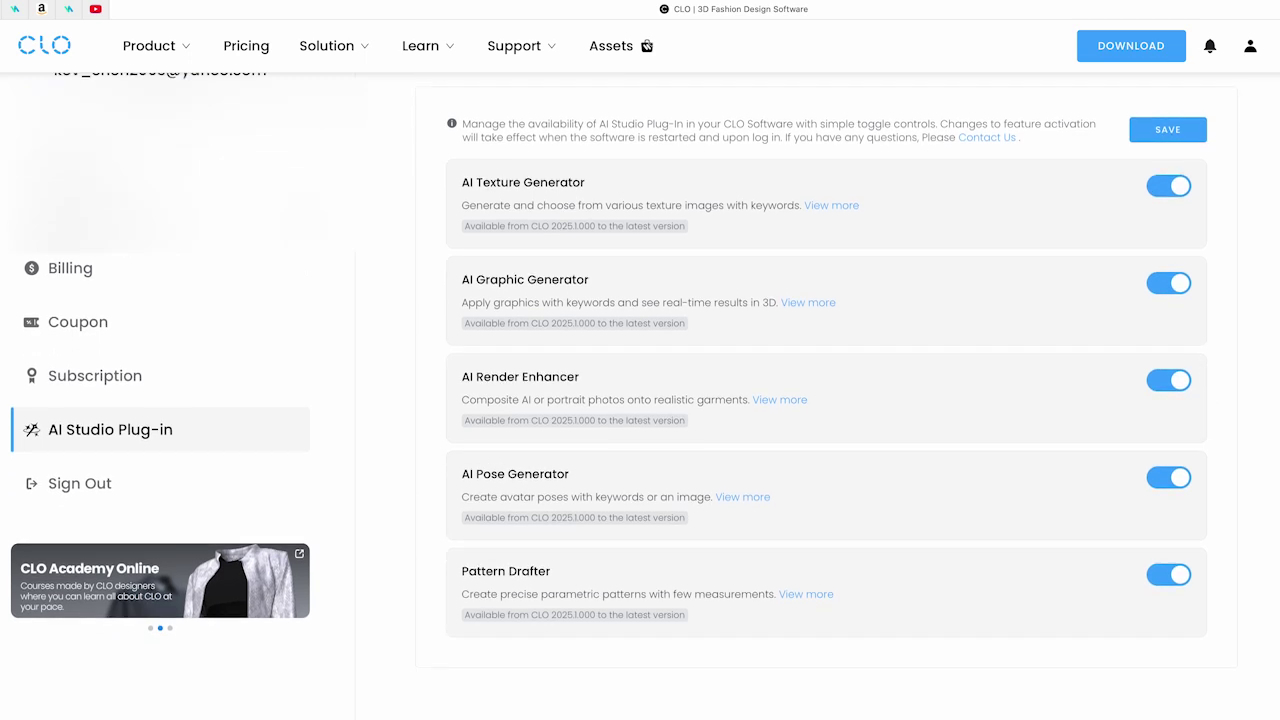
pyautogui.scroll(1, 1199, 415)
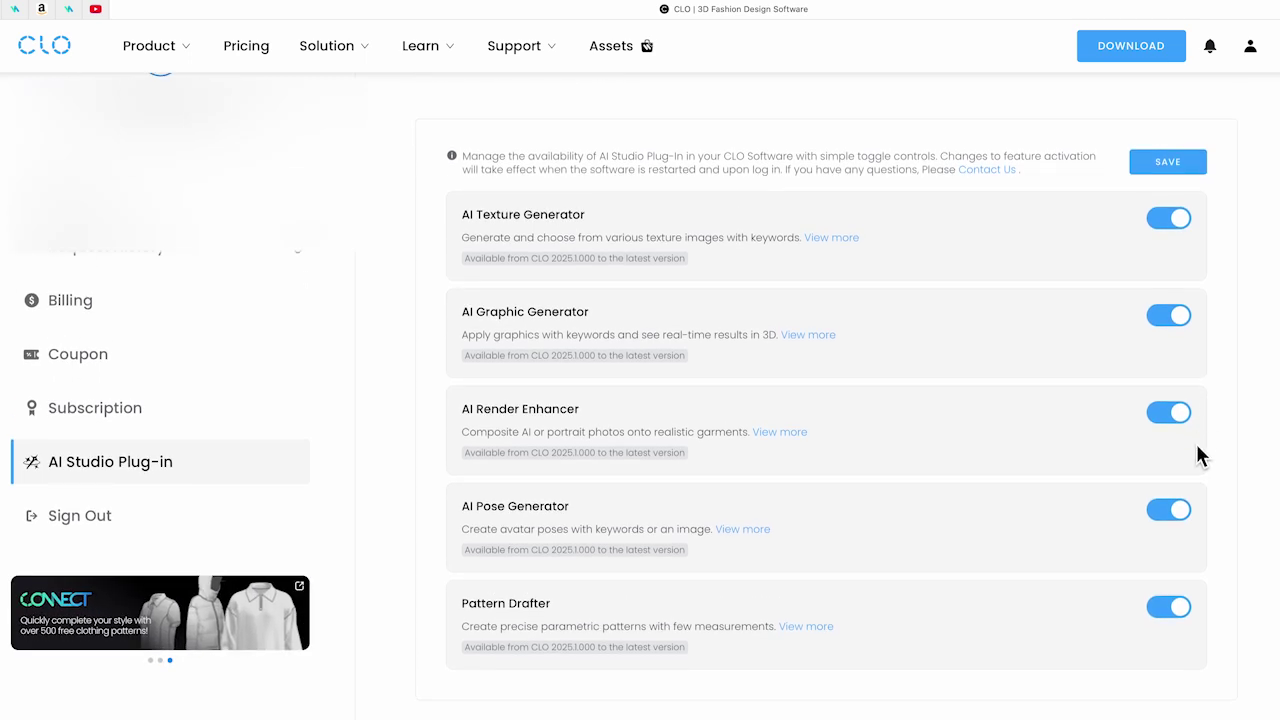
pyautogui.scroll(2, 896, 476)
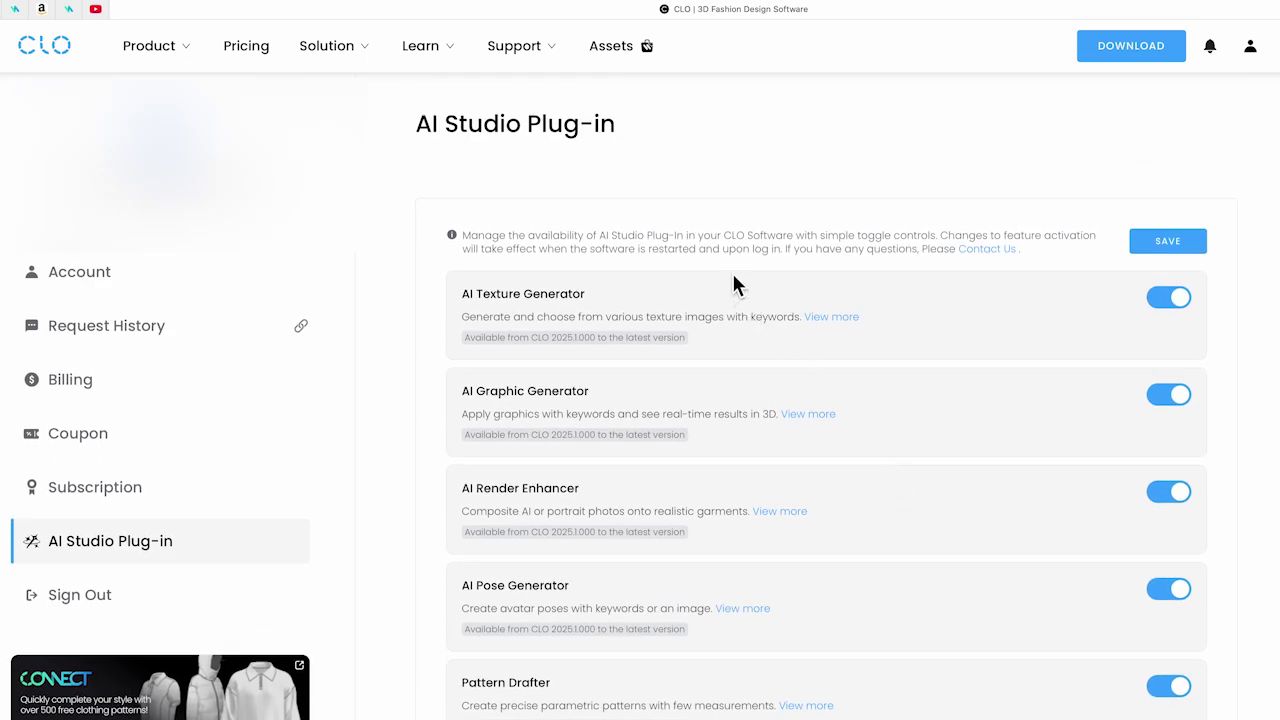
pyautogui.click(1190, 250)
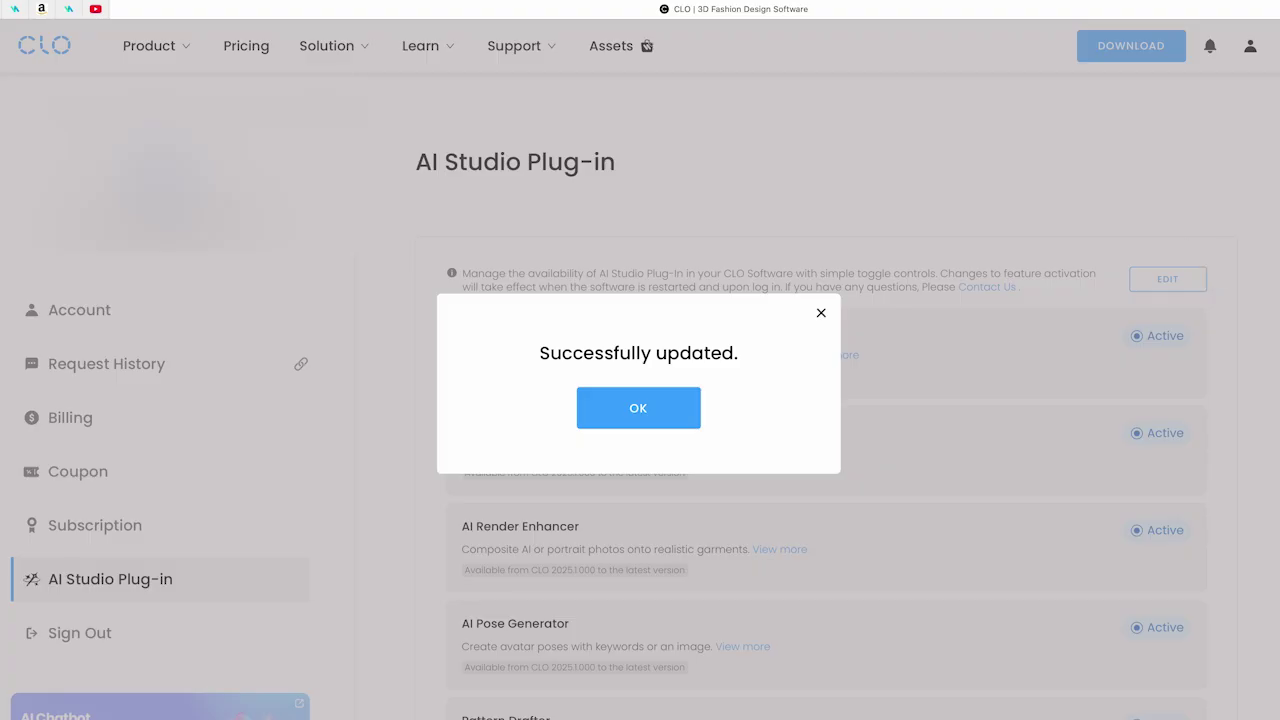
pyautogui.click(623, 418)
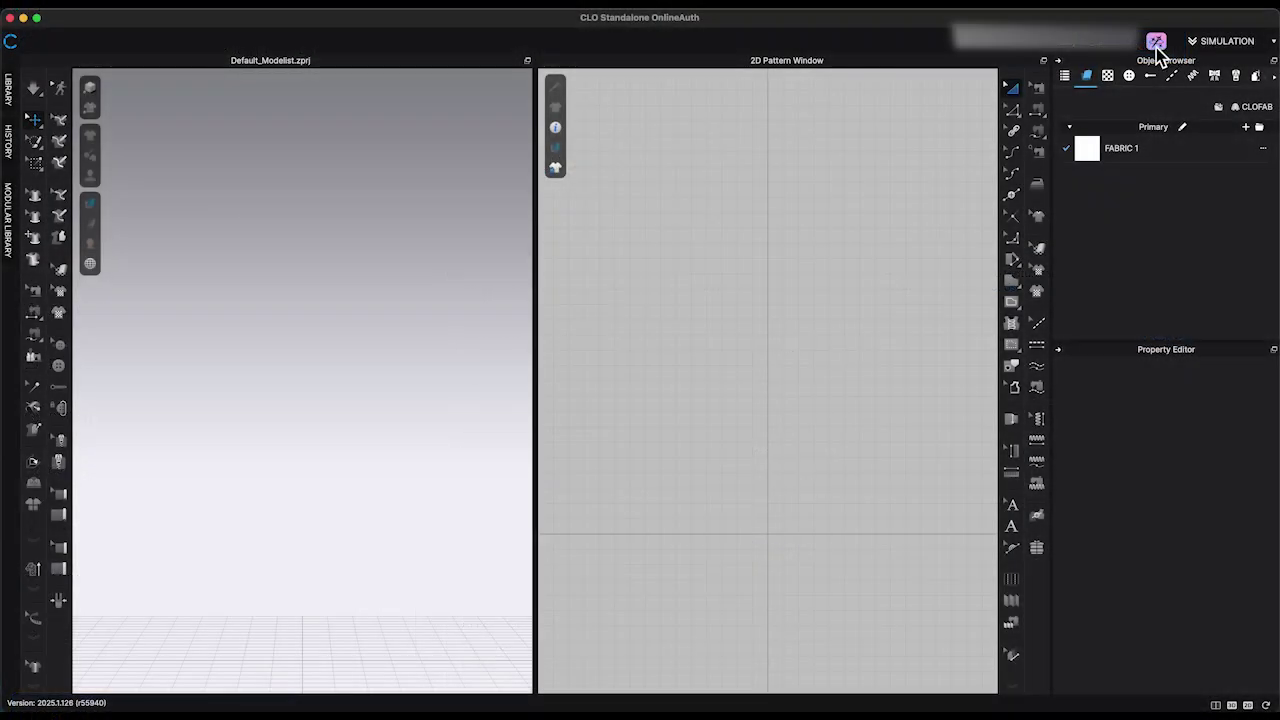
# Switch back to CLO, open AI Studio and show its AI Render Enhancer.
pyautogui.click(1156, 44)
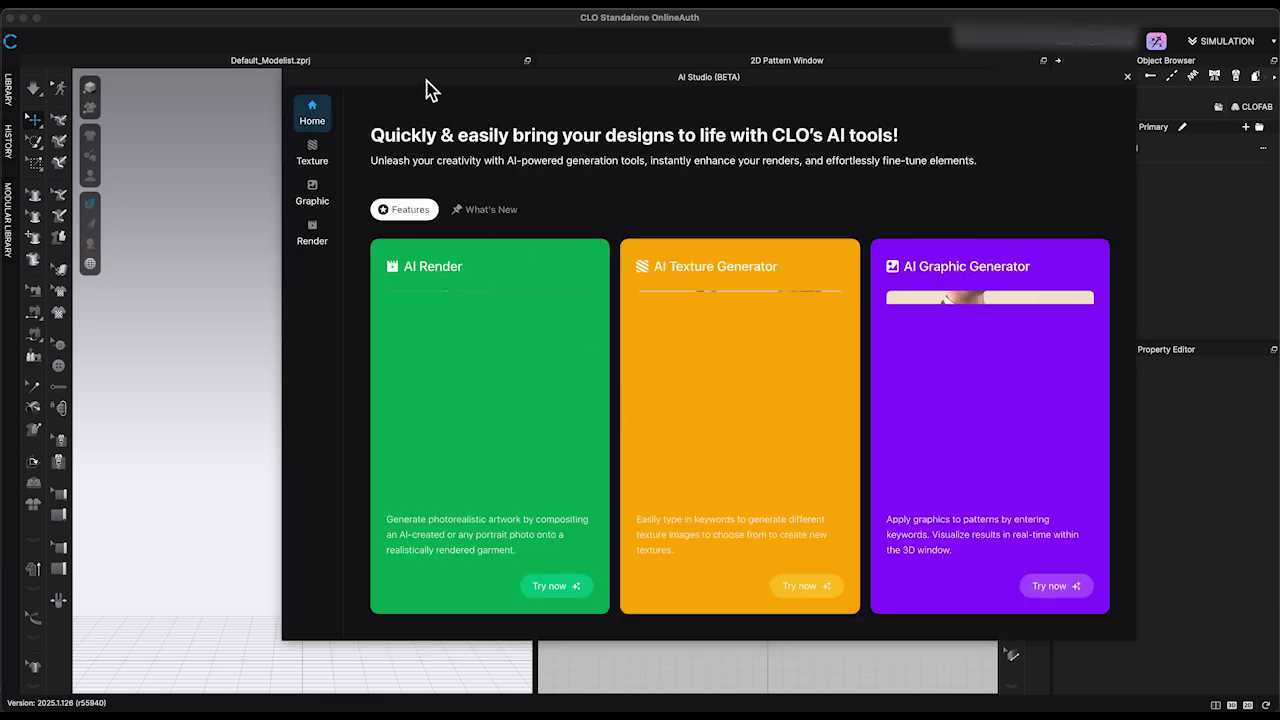
pyautogui.moveTo(426, 80); pyautogui.dragTo(342, 88)
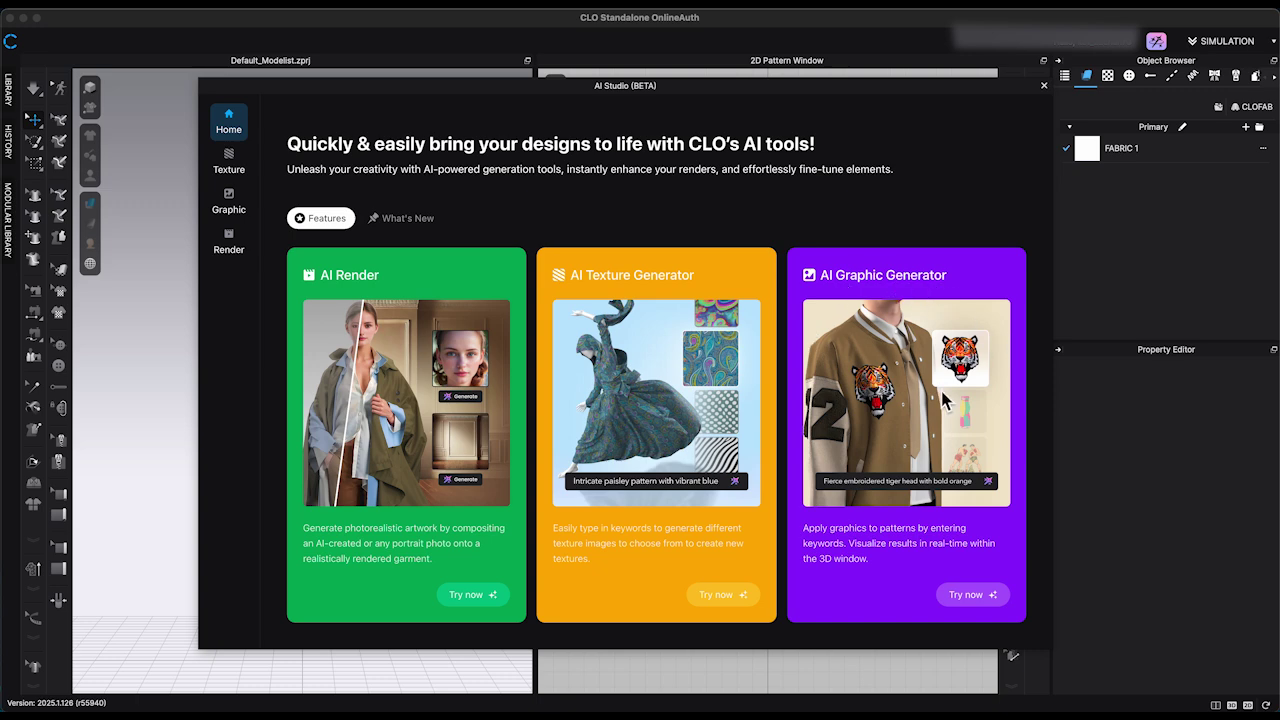
pyautogui.click(230, 245)
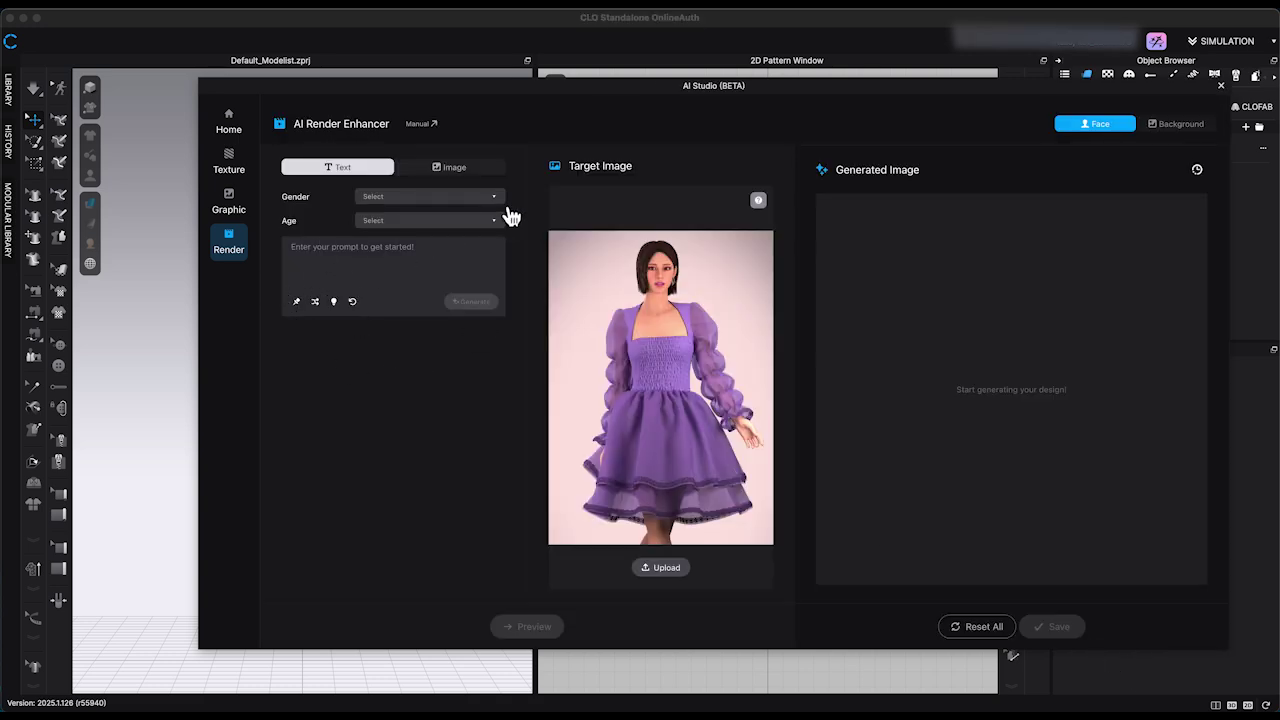
# Set the face model's gender to Female and age to 20 years old.
pyautogui.click(496, 197)
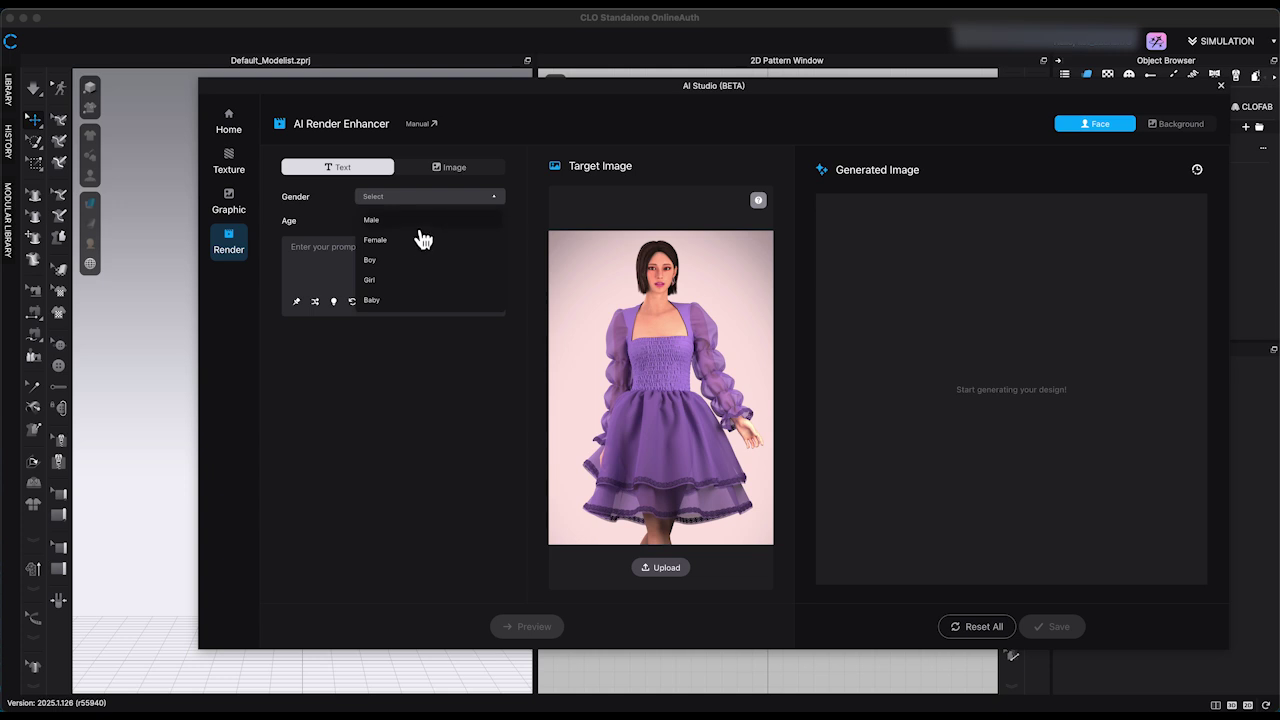
pyautogui.click(400, 241)
pyautogui.click(500, 222)
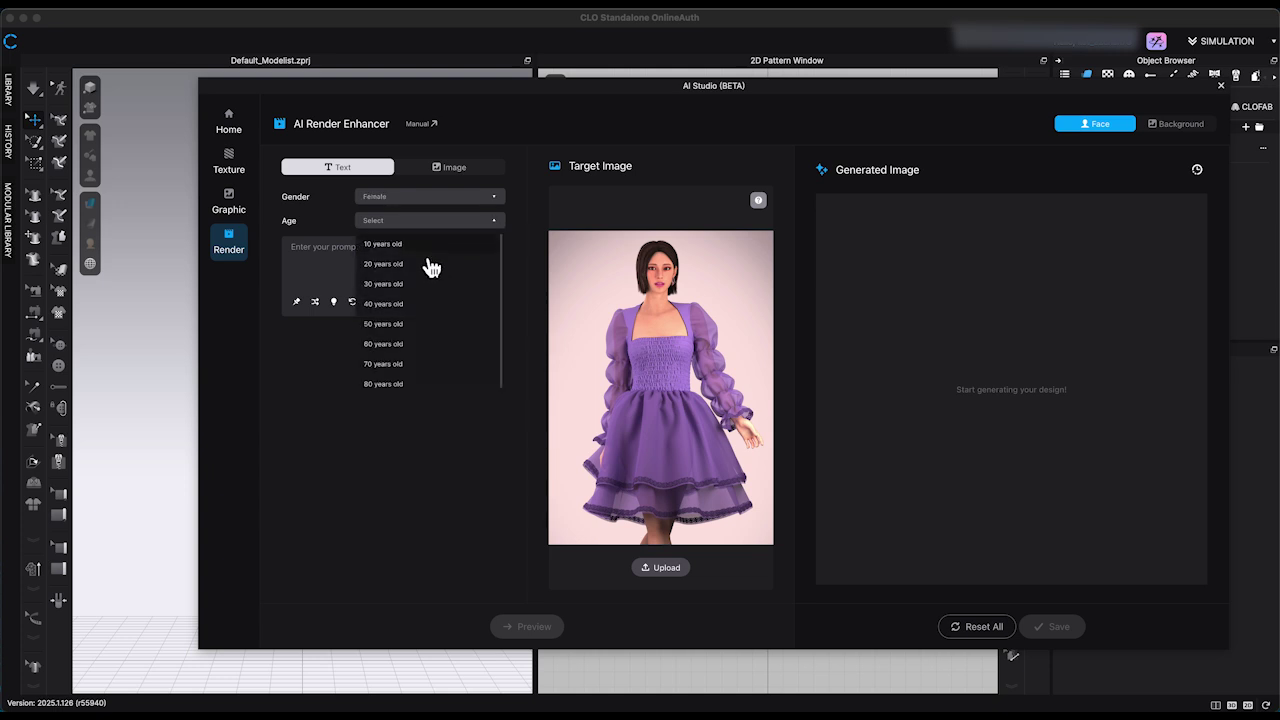
pyautogui.click(405, 264)
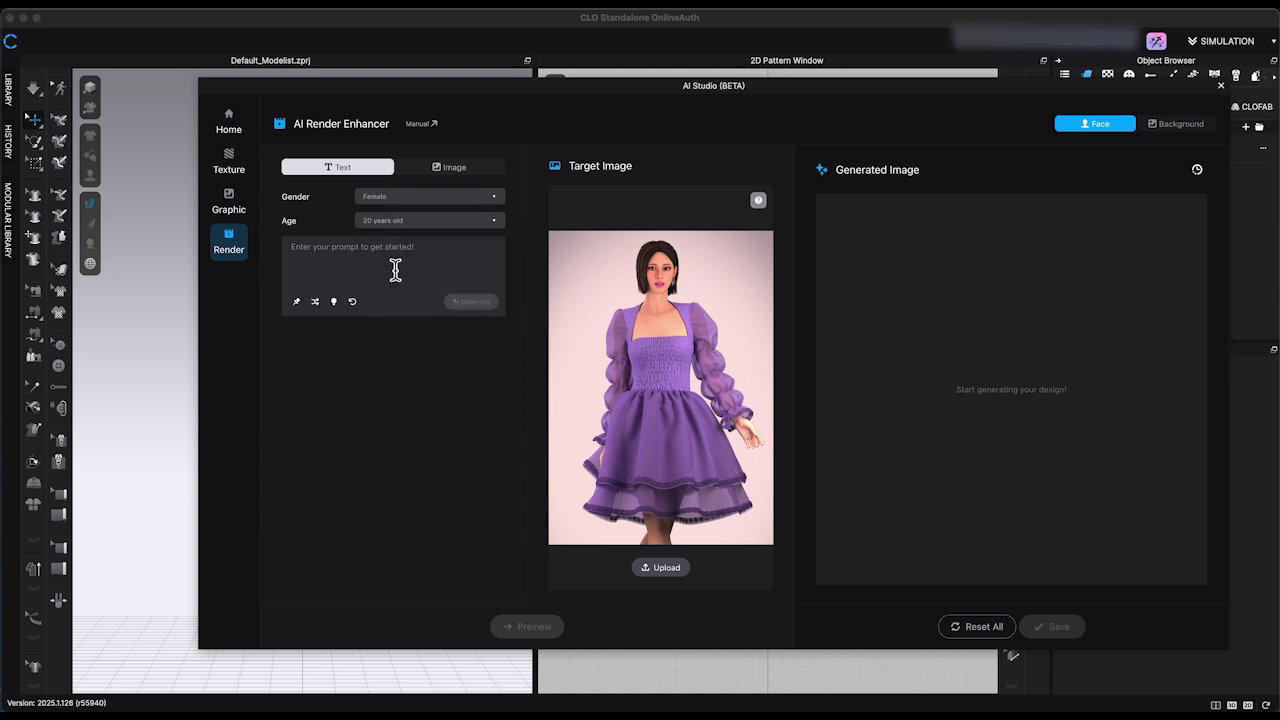
# Add the ethnicity keyword Asian and enter "female model" as the face prompt.
pyautogui.click(334, 302)
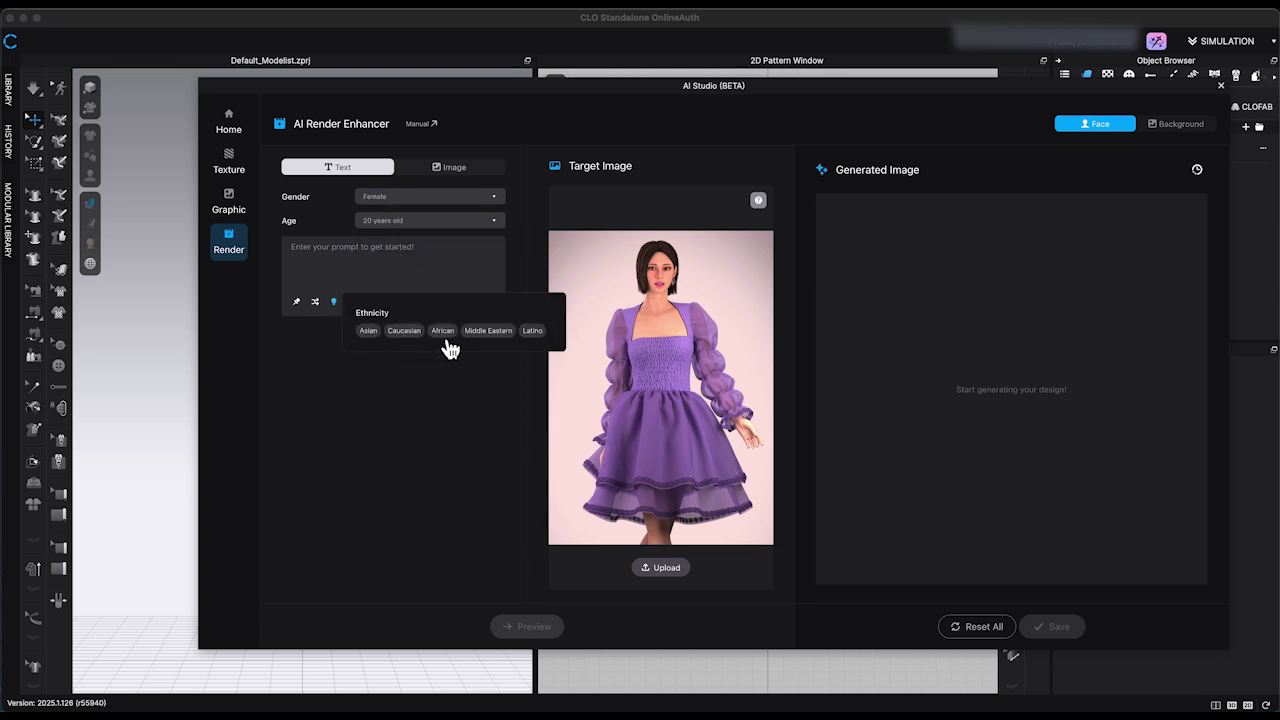
pyautogui.click(368, 332)
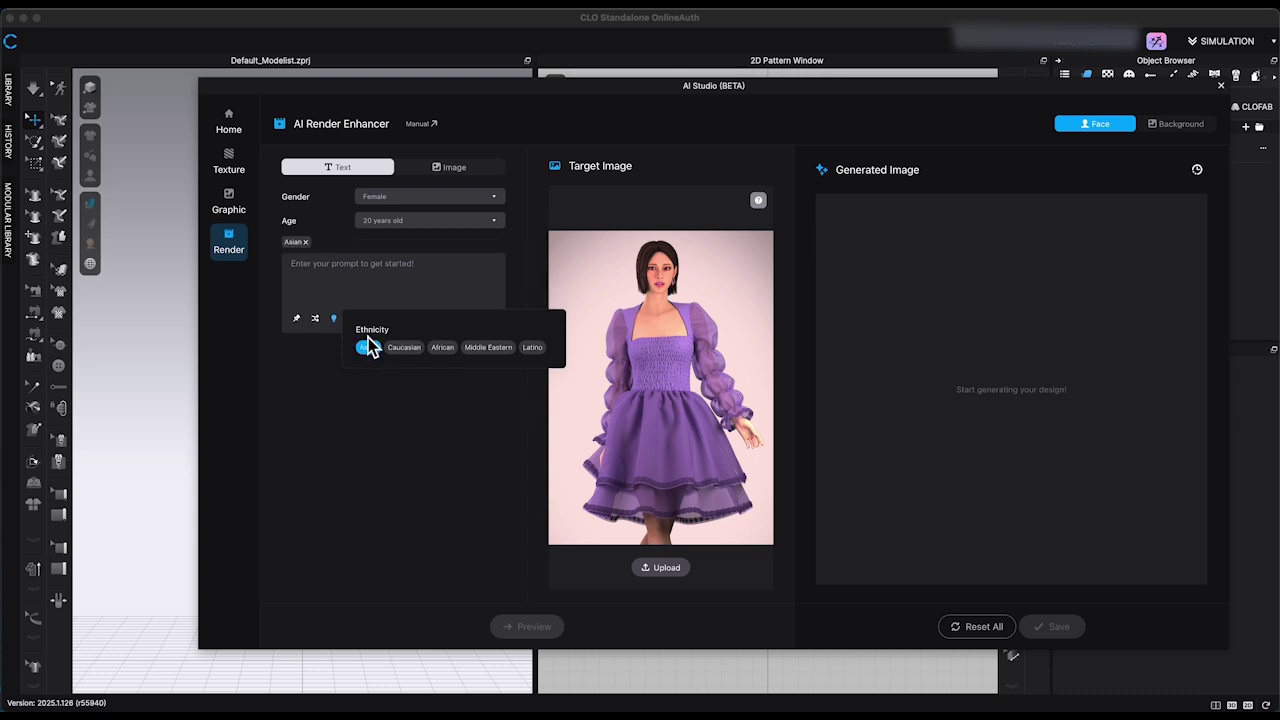
pyautogui.click(385, 267)
pyautogui.write('female model')
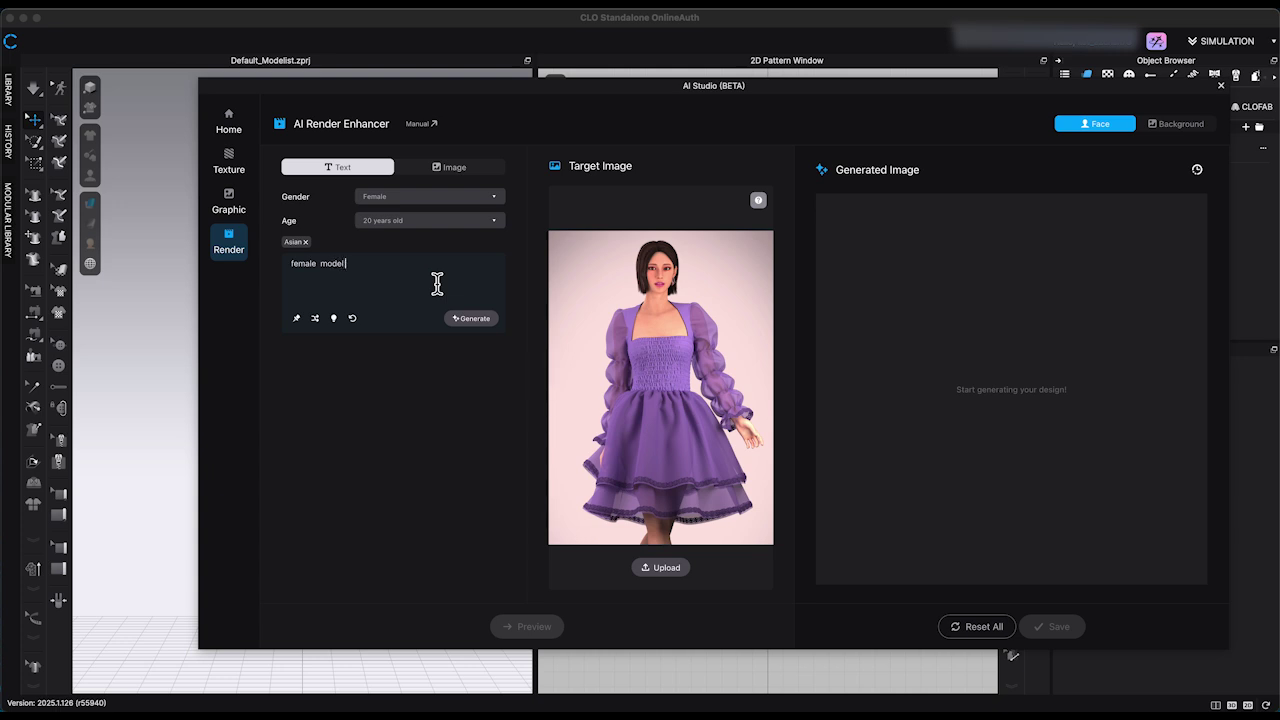
# Generate face images twice from the prompt and preview the last face on the purple dress target image.
pyautogui.click(476, 318)
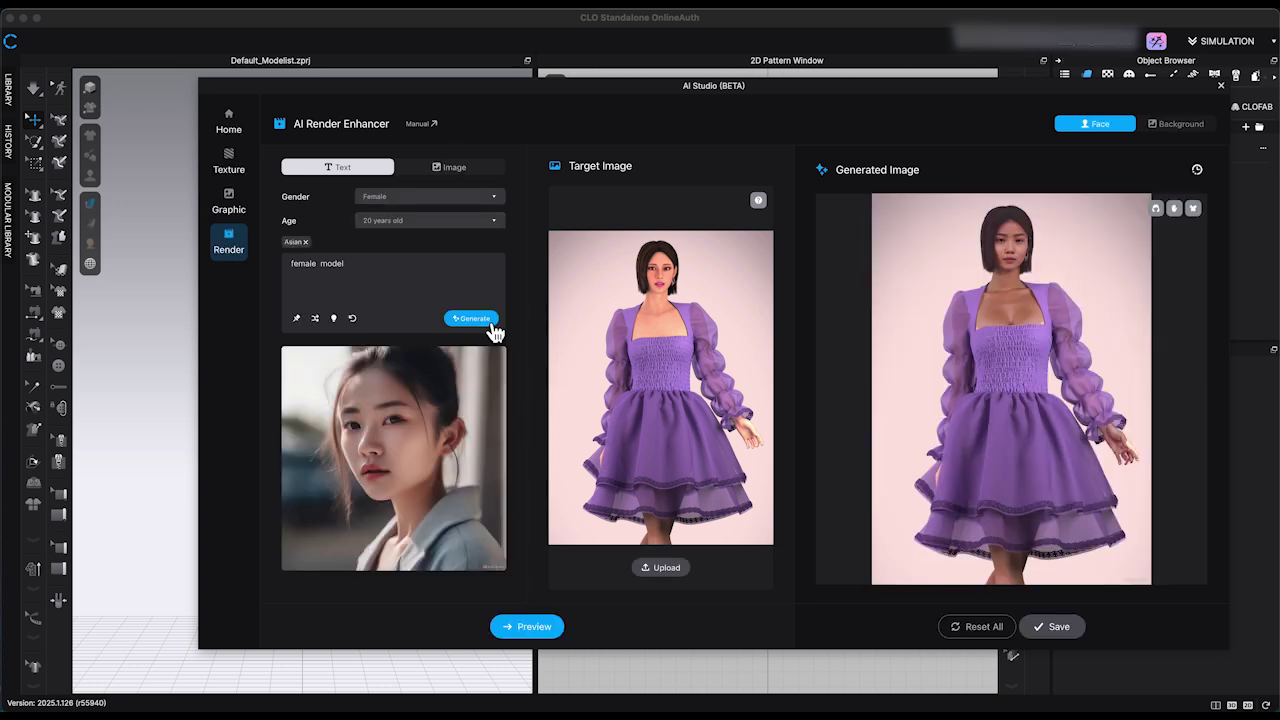
pyautogui.click(486, 320)
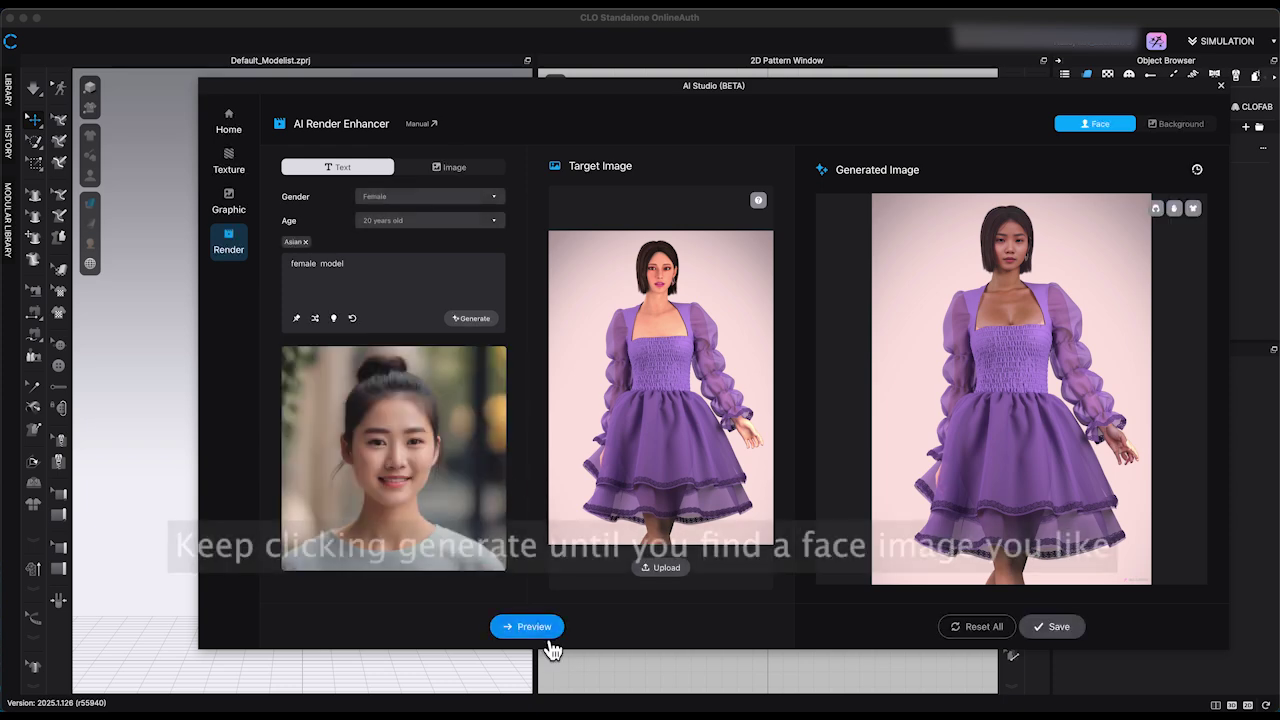
pyautogui.click(525, 627)
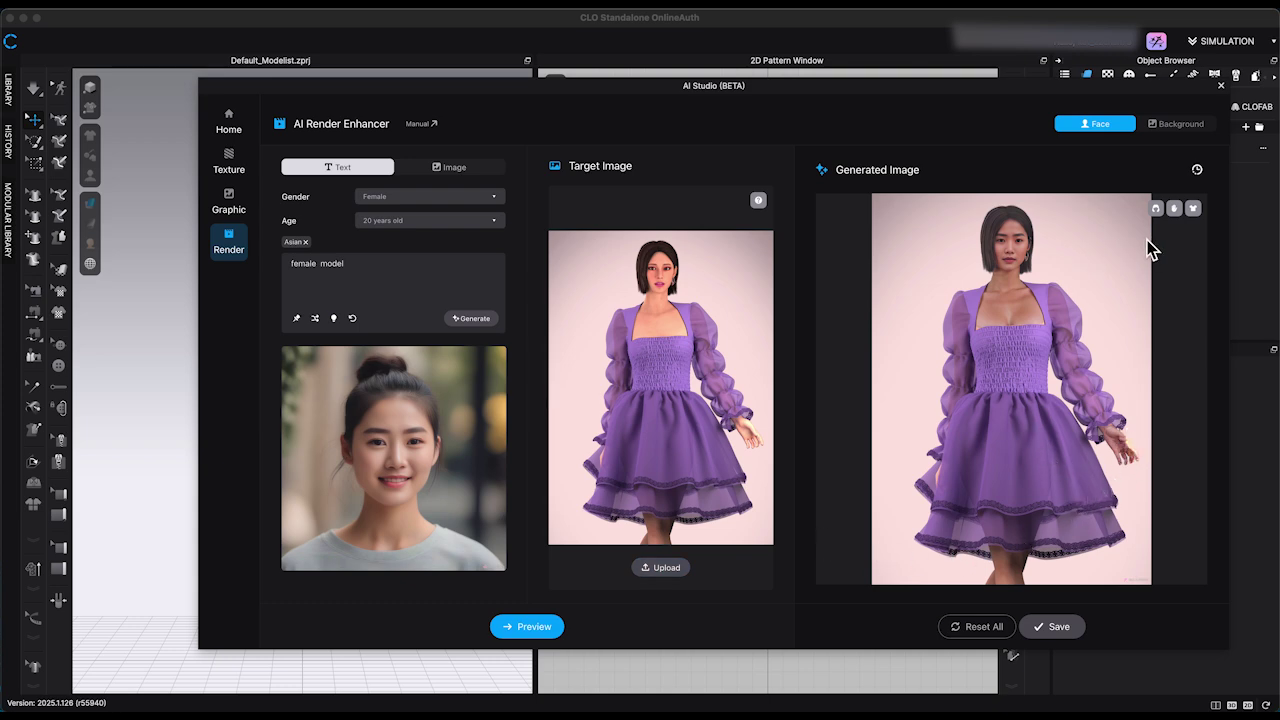
# Apply the available refinements to the generated dress image, including hair and garment, adjusting the garment refinement strength.
pyautogui.click(1174, 207)
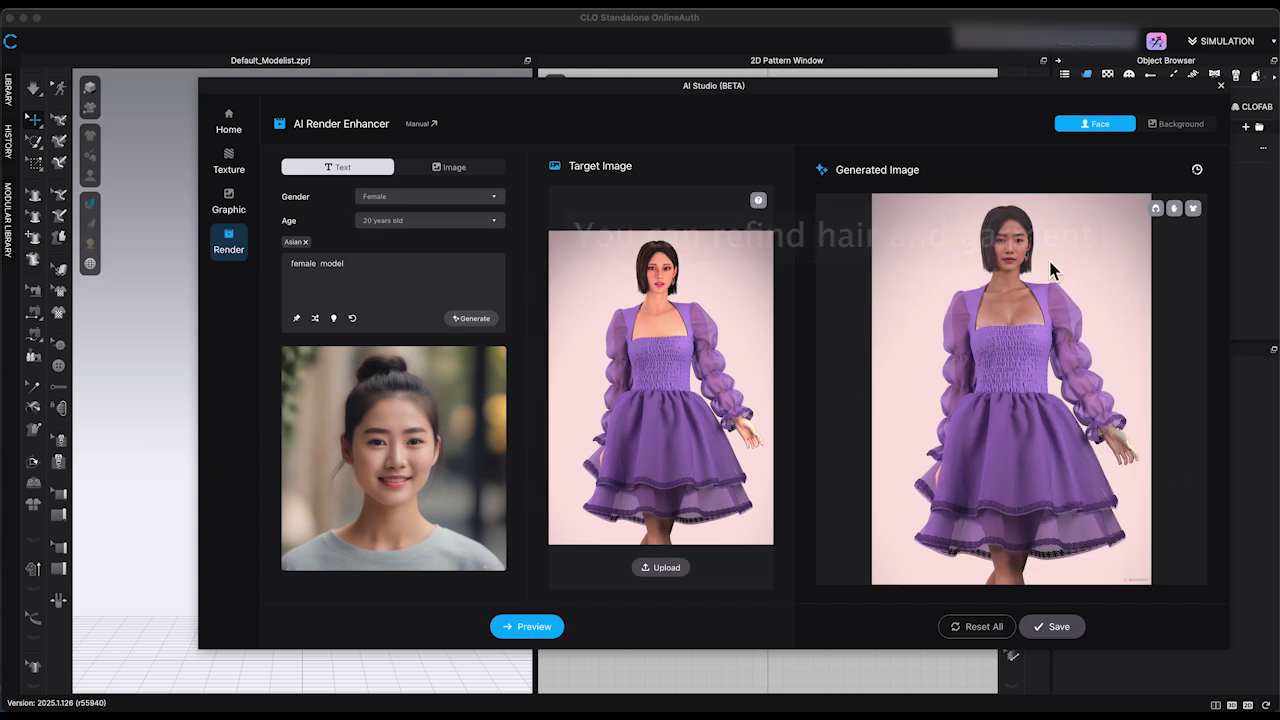
pyautogui.click(1157, 209)
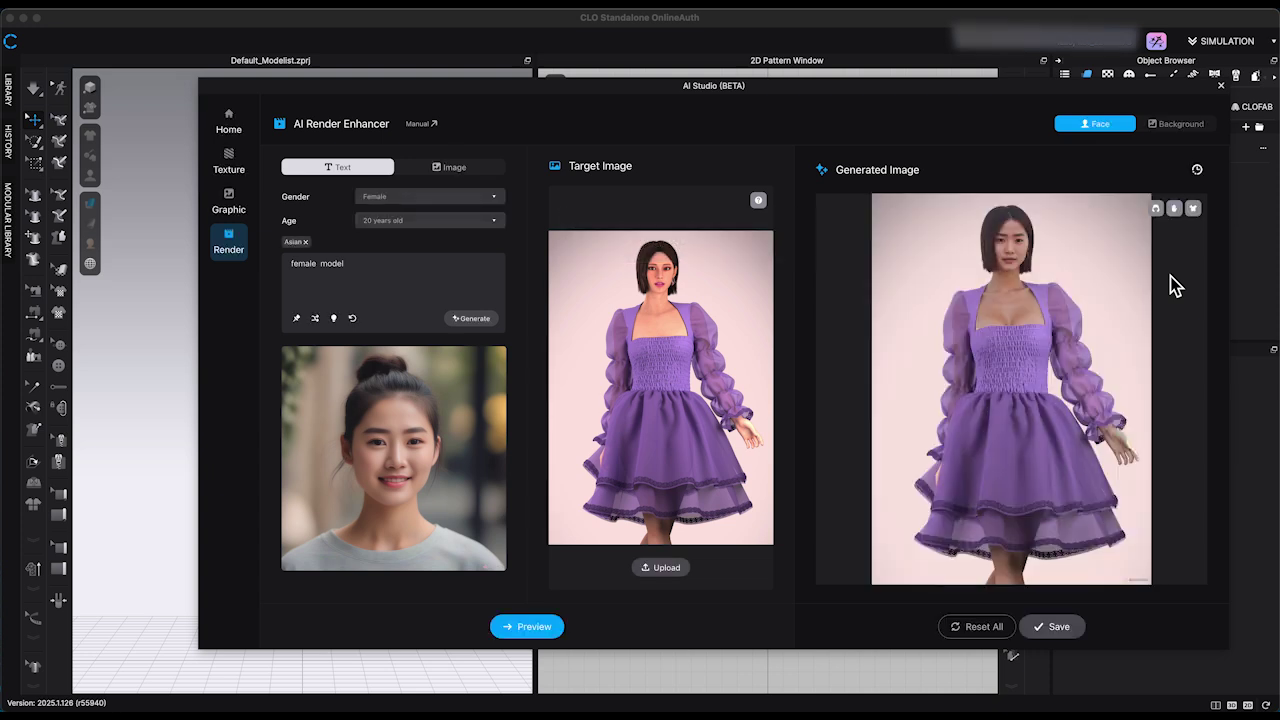
pyautogui.click(1196, 210)
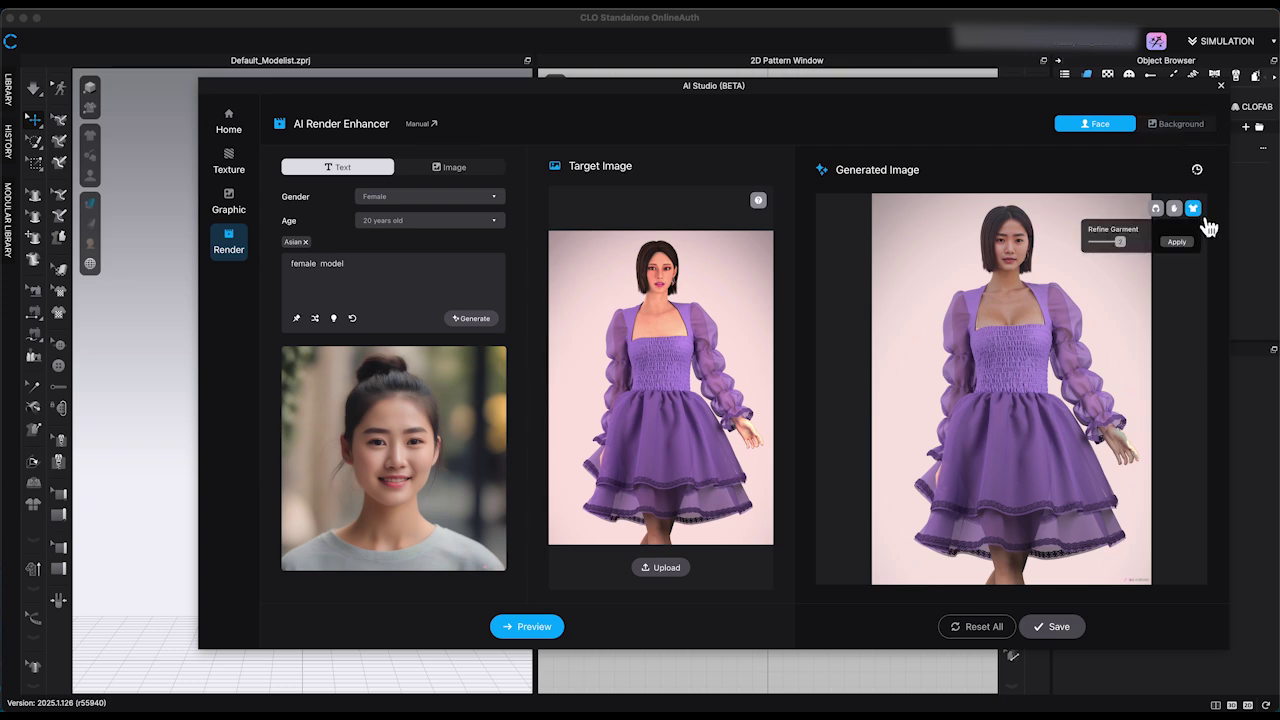
pyautogui.moveTo(1105, 246)
pyautogui.mouseDown()
pyautogui.moveTo(1089, 238)
pyautogui.moveTo(1160, 257)
pyautogui.moveTo(1122, 248)
pyautogui.mouseUp()
pyautogui.click(1176, 243)
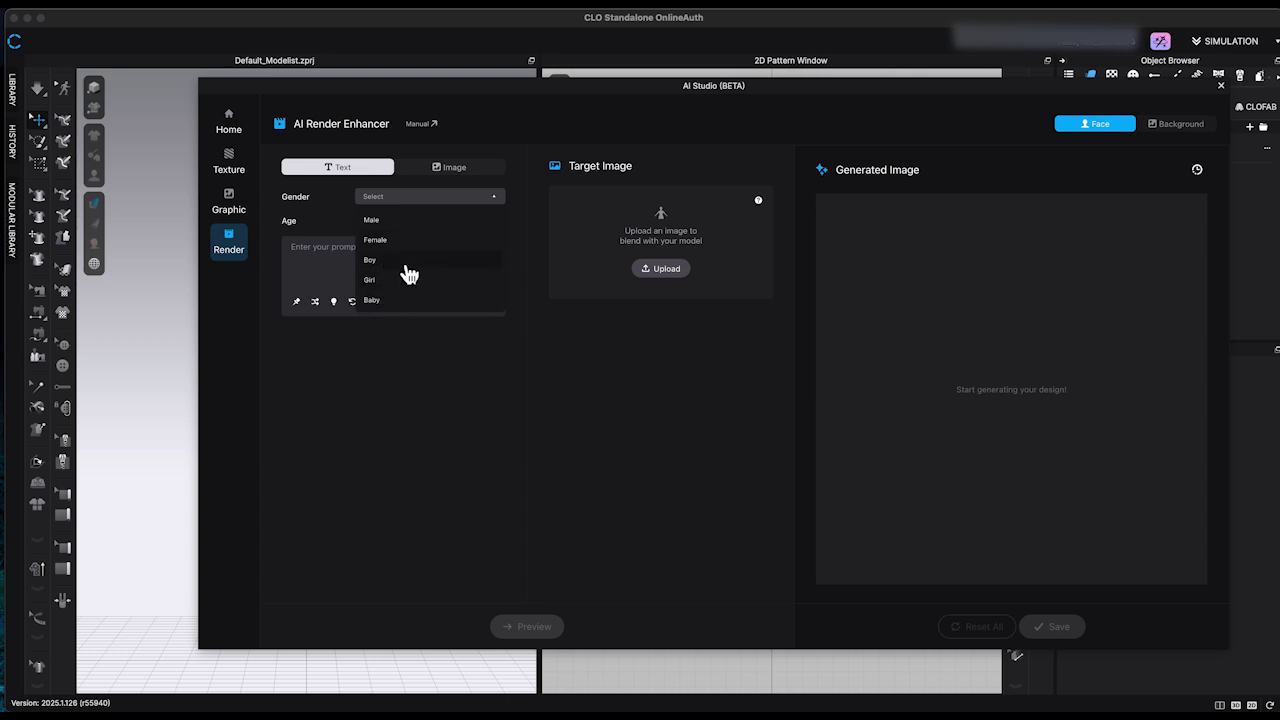
# For a new face, set the gender to Boy and the age to 11–12 years old.
pyautogui.click(408, 273)
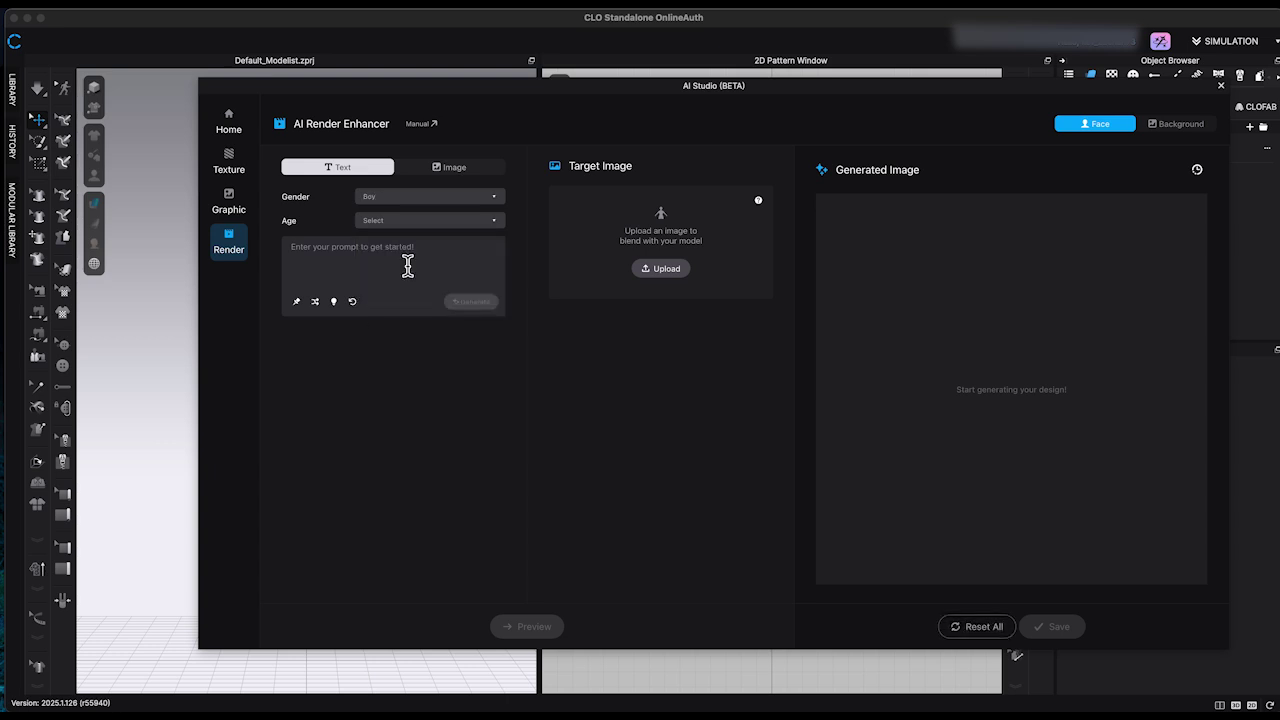
pyautogui.click(492, 222)
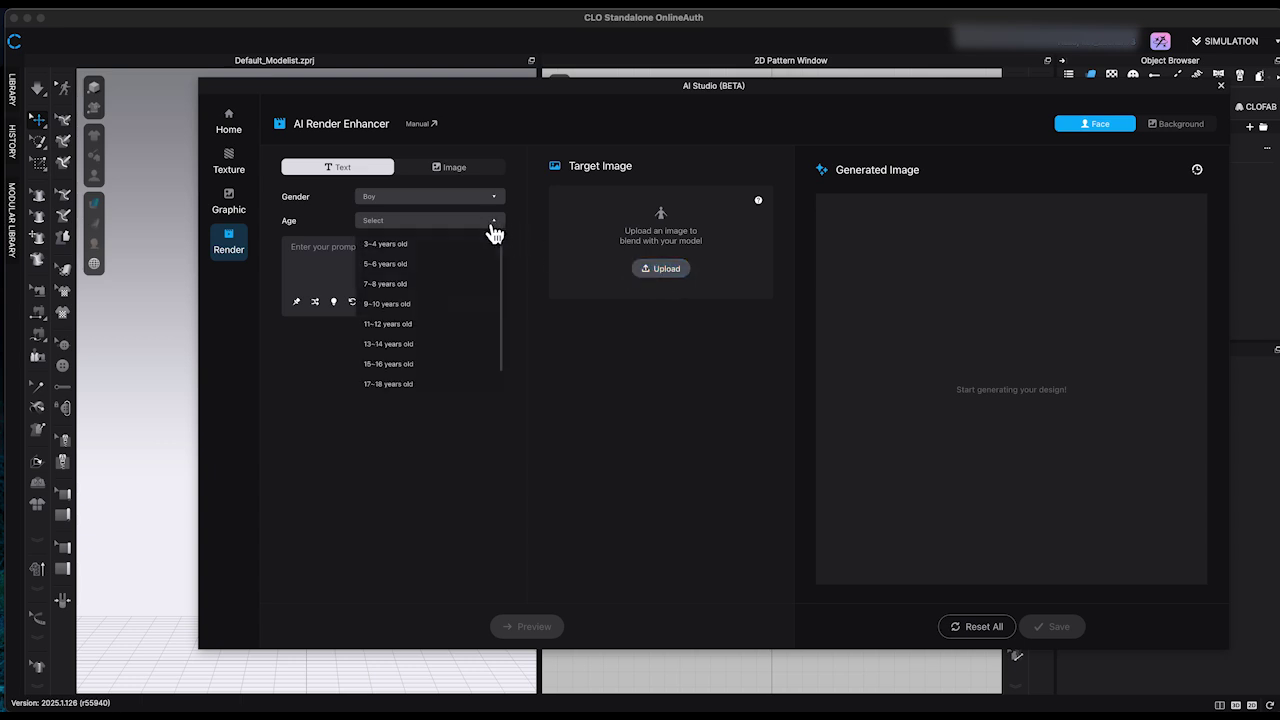
pyautogui.click(409, 326)
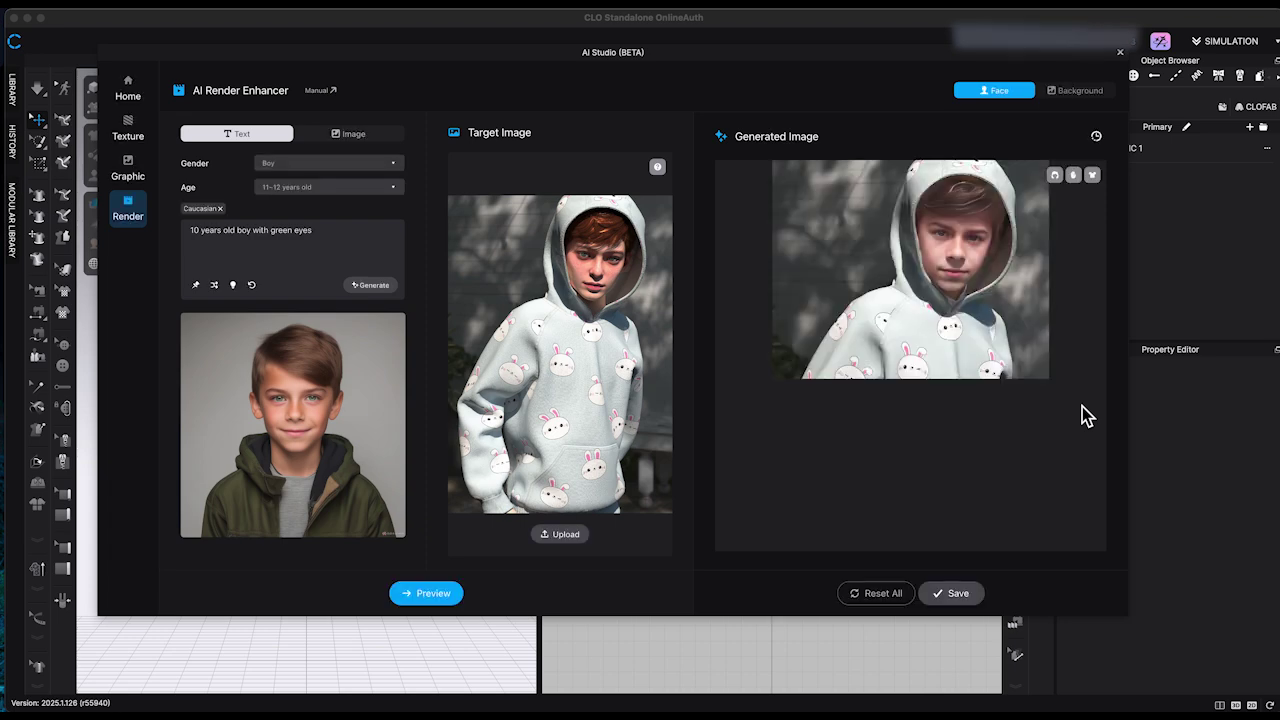
# Apply the garment refinement to the generated image of the boy in the bunny-print hoodie.
pyautogui.click(1093, 176)
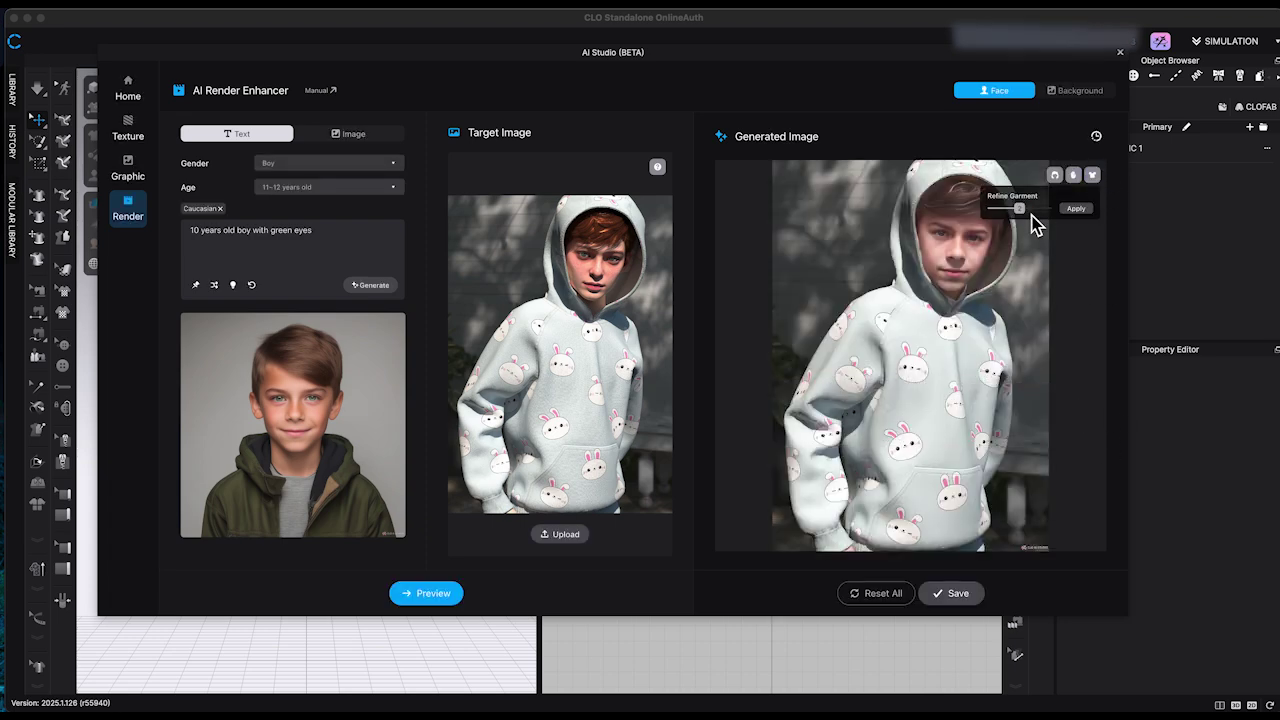
pyautogui.click(1076, 208)
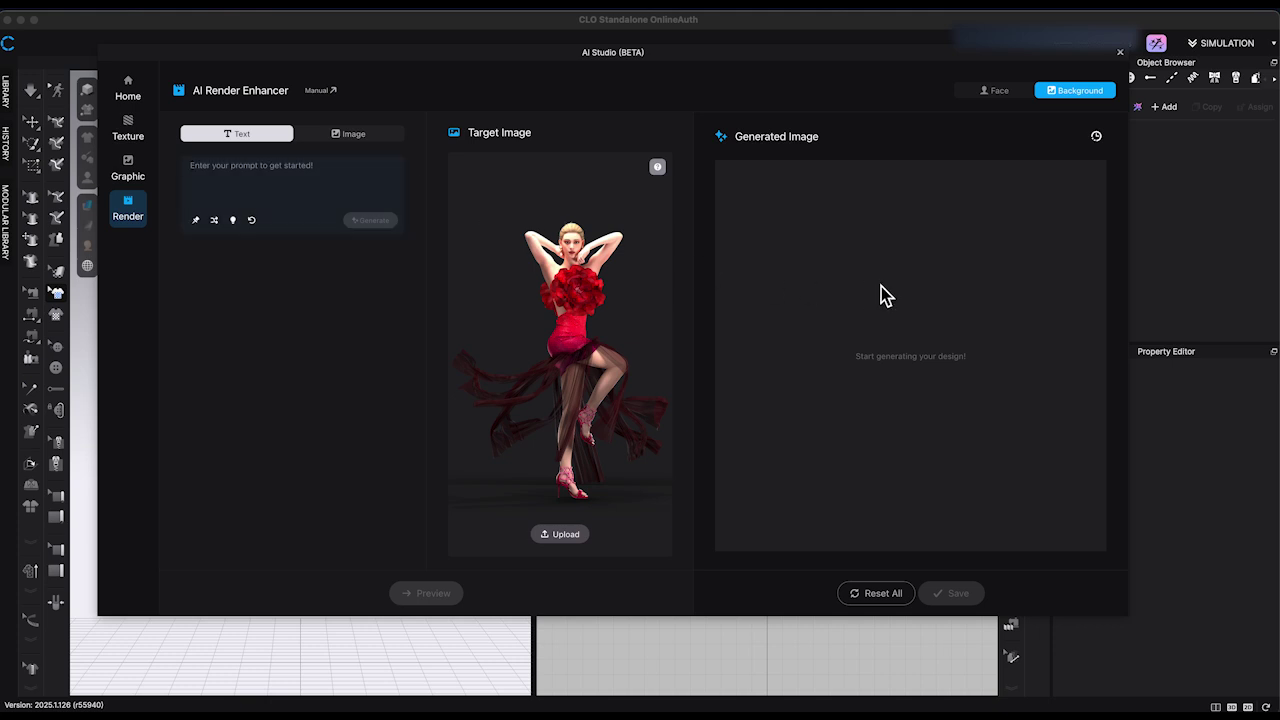
# Enter the background prompt "gold modern stage" and add the place keyword Concept Studio.
pyautogui.write('mod')
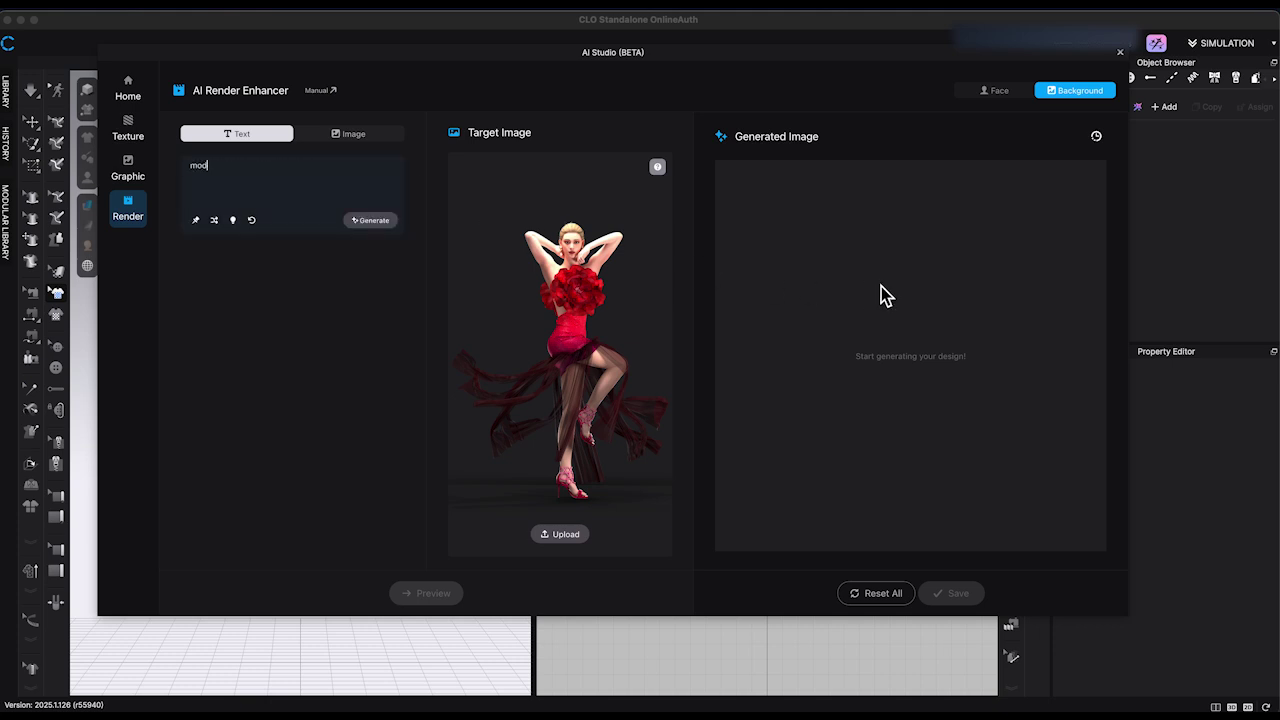
pyautogui.press('BackSpace')
pyautogui.write('gold')
pyautogui.click(233, 221)
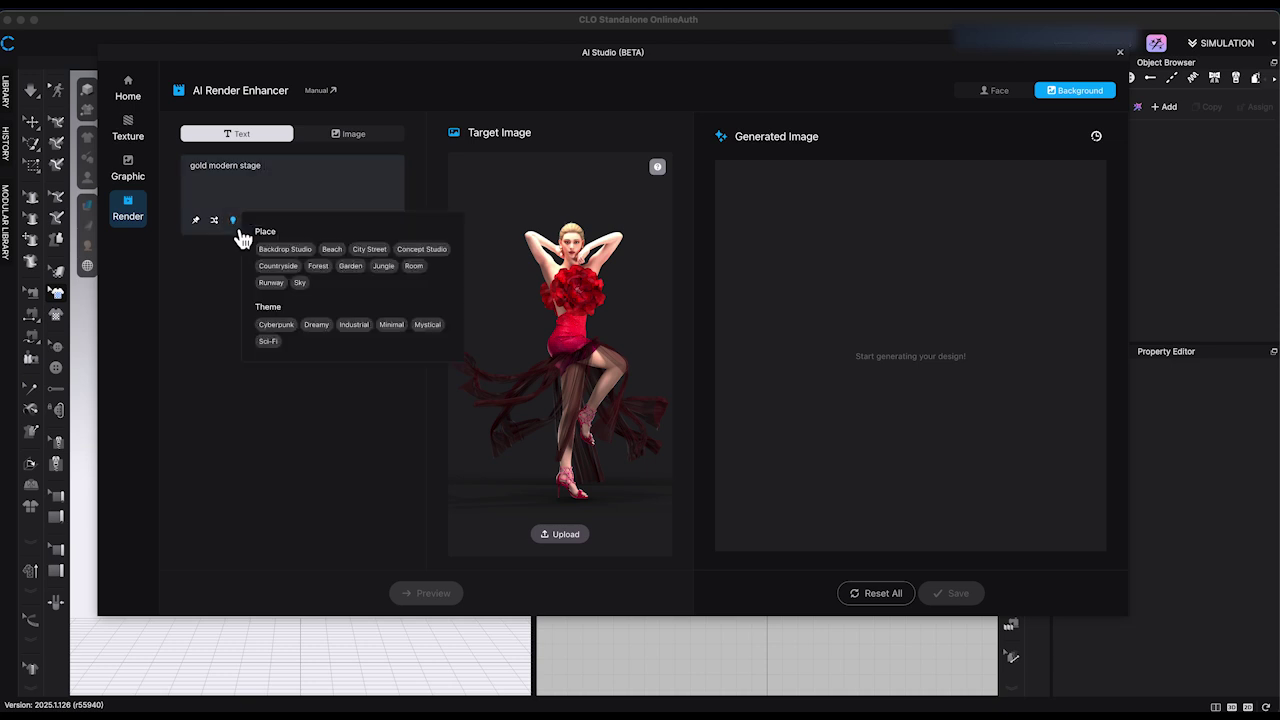
pyautogui.click(445, 252)
pyautogui.click(222, 322)
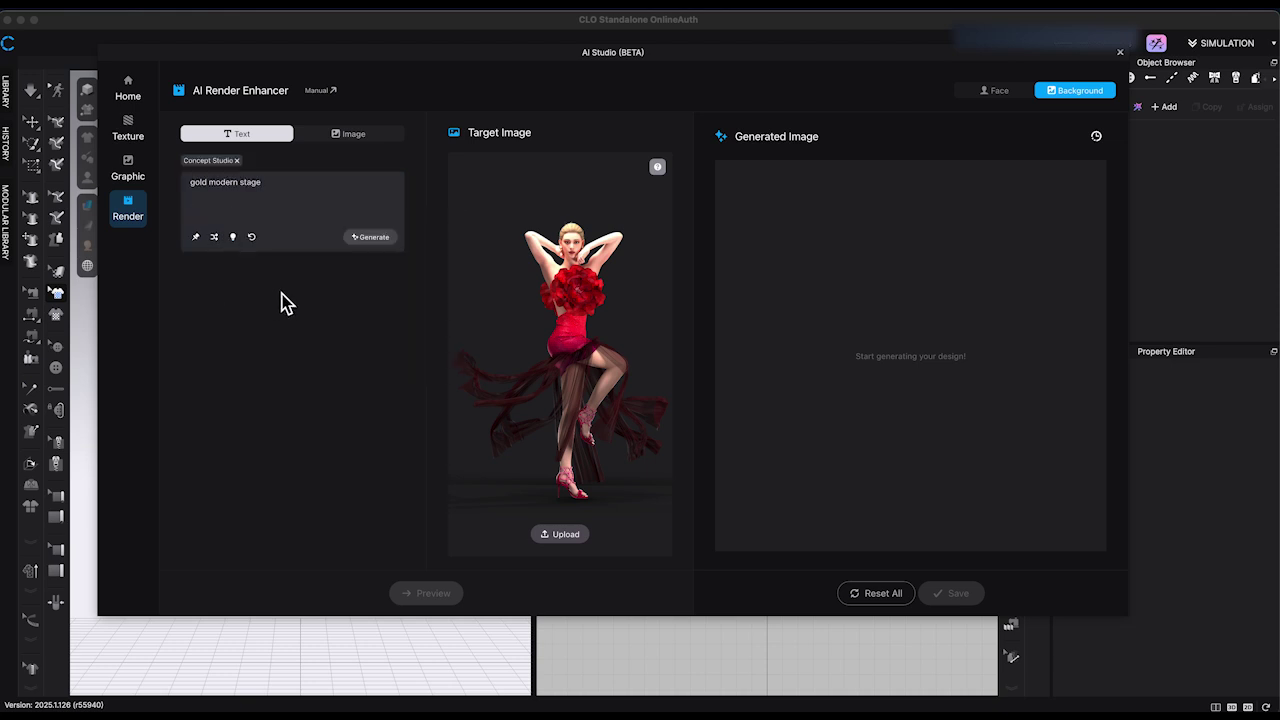
# Generate the gold stage background and preview it twice on the red flower dress target image.
pyautogui.click(385, 248)
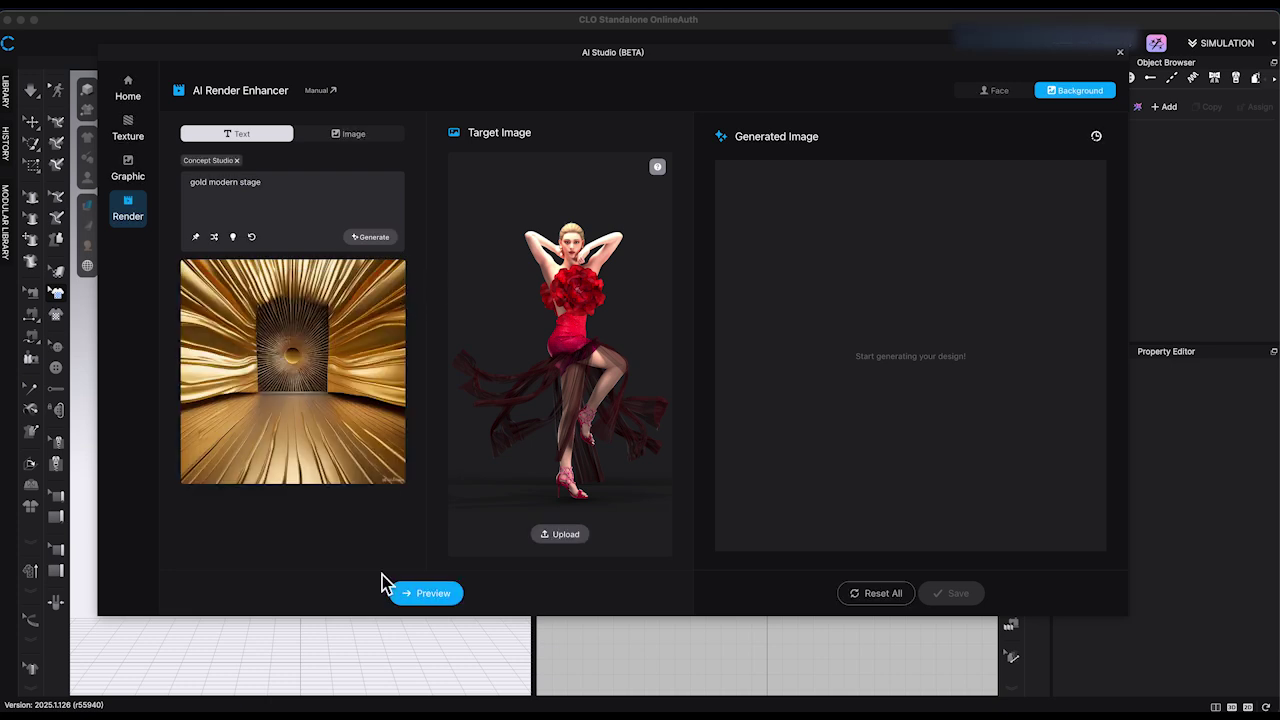
pyautogui.click(428, 598)
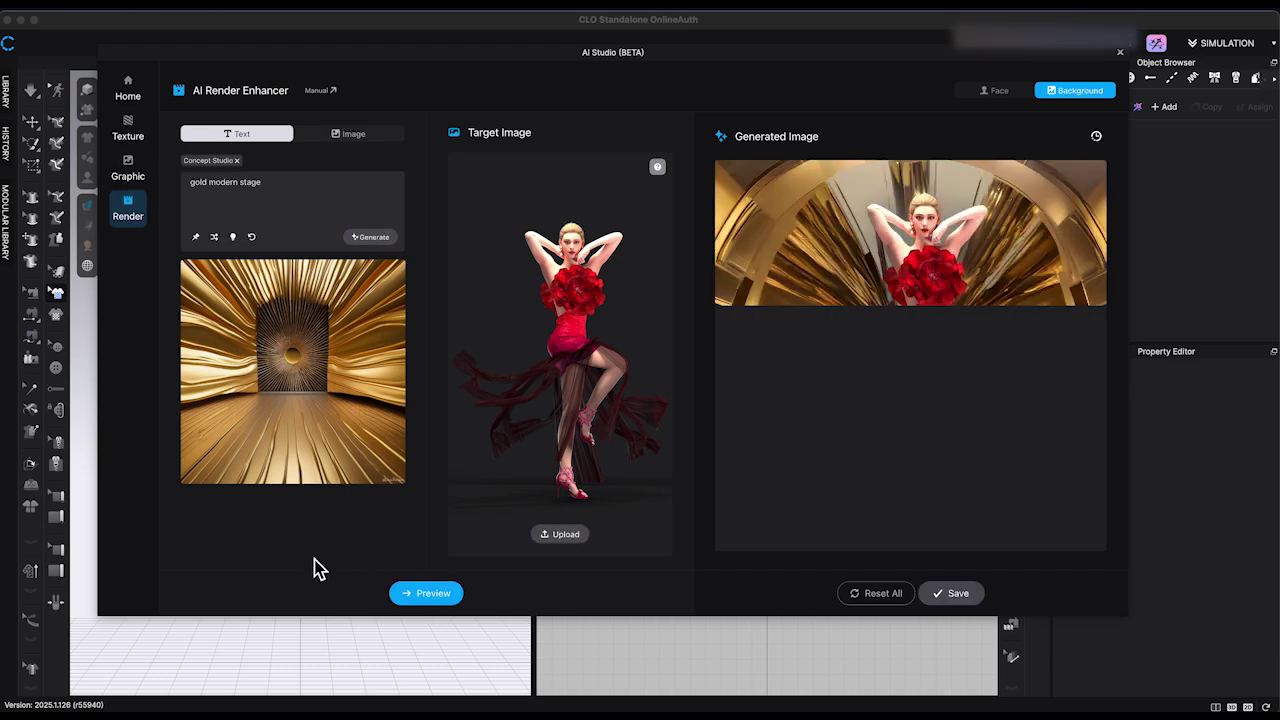
pyautogui.click(426, 596)
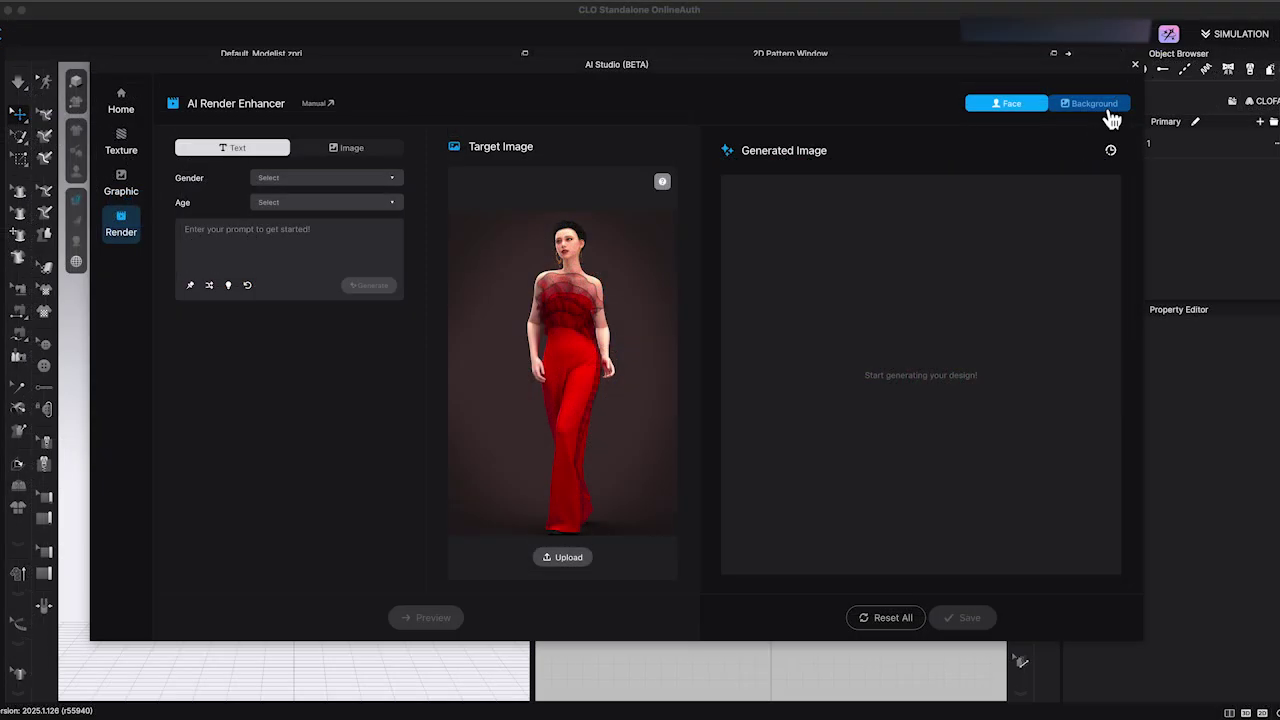
# For the red jumpsuit render, upload the pink and blue arches picture as an image-based background and preview it.
pyautogui.click(1100, 105)
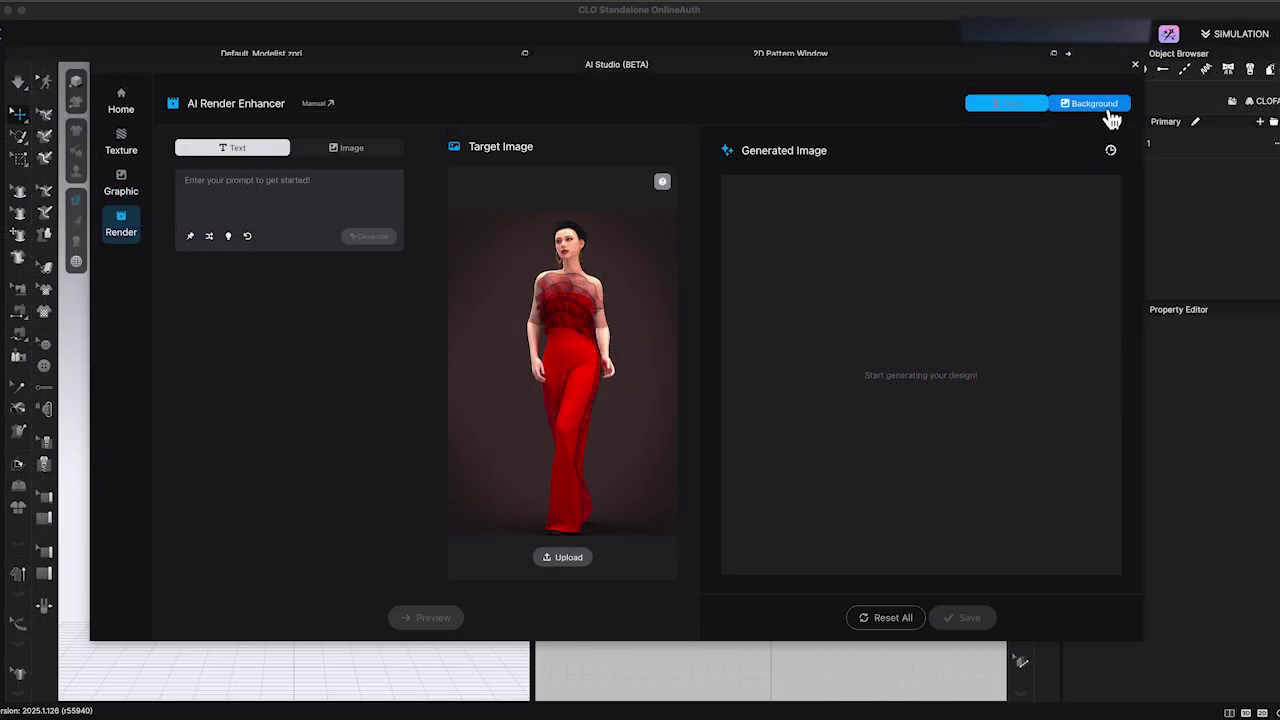
pyautogui.click(352, 148)
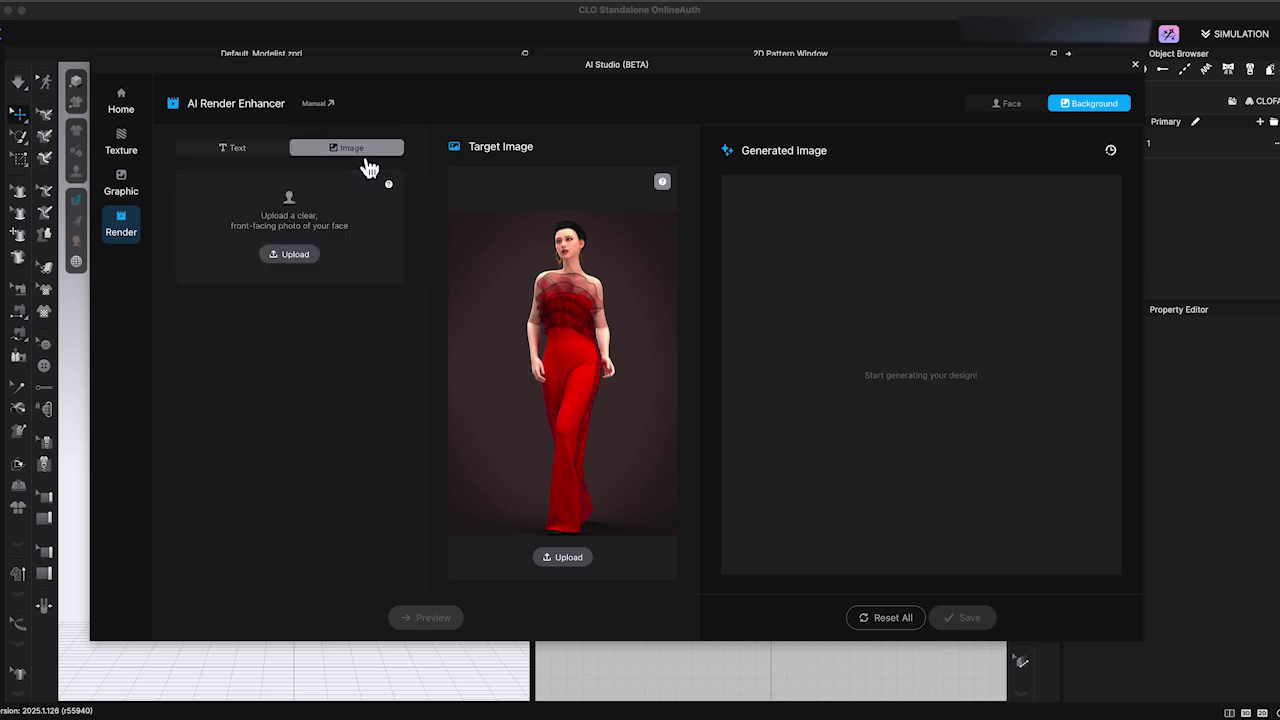
pyautogui.click(300, 268)
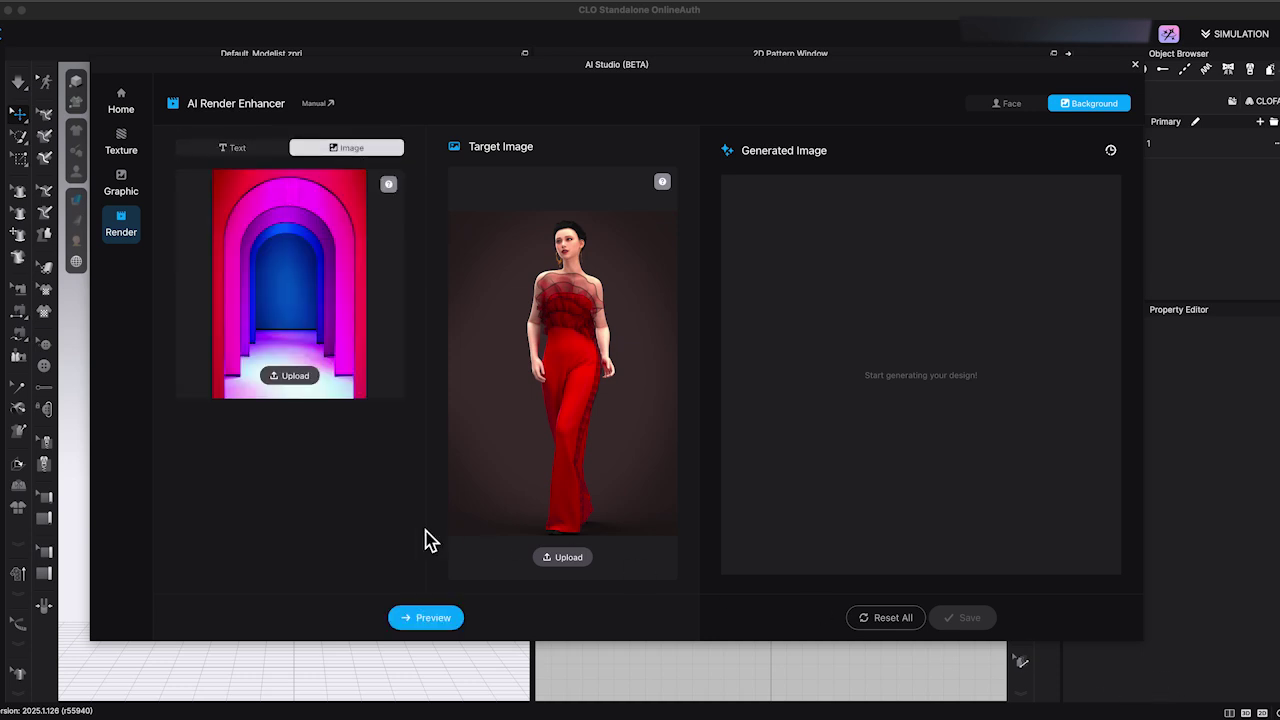
pyautogui.click(436, 618)
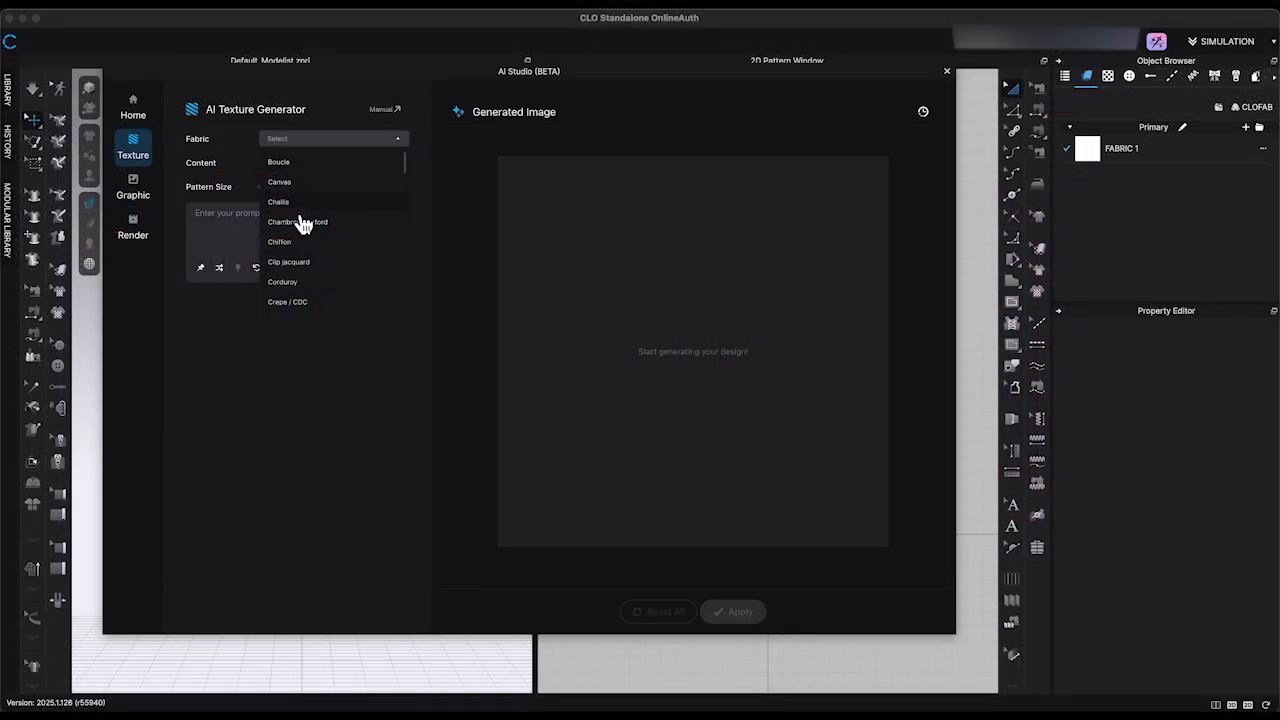
# In the AI Texture Generator, set the fabric to Denim and the content to Print with a Paisley pattern.
pyautogui.scroll(-3, 303, 222)
pyautogui.click(291, 214)
pyautogui.click(400, 163)
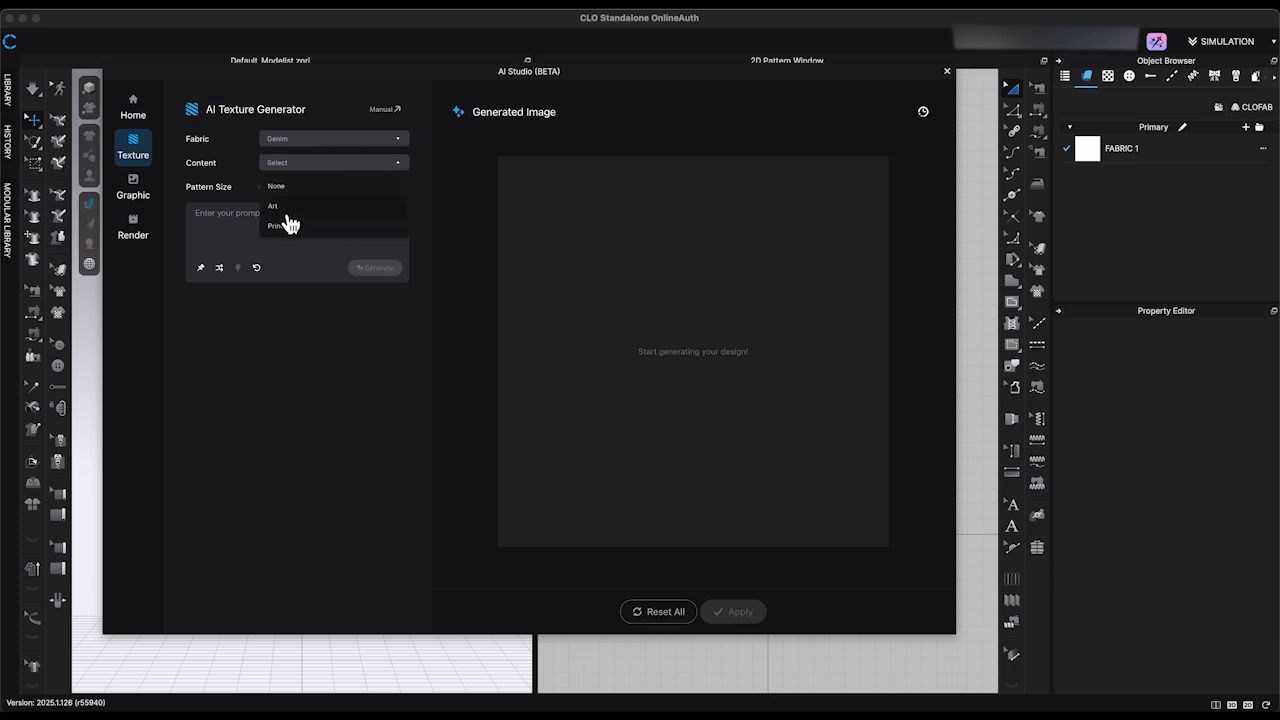
pyautogui.click(285, 226)
pyautogui.click(401, 190)
pyautogui.click(330, 254)
# Enter the texture prompt "blue denim fabric with pasiley print", generate the texture and apply it as a fabric.
pyautogui.click(273, 250)
pyautogui.write('denim')
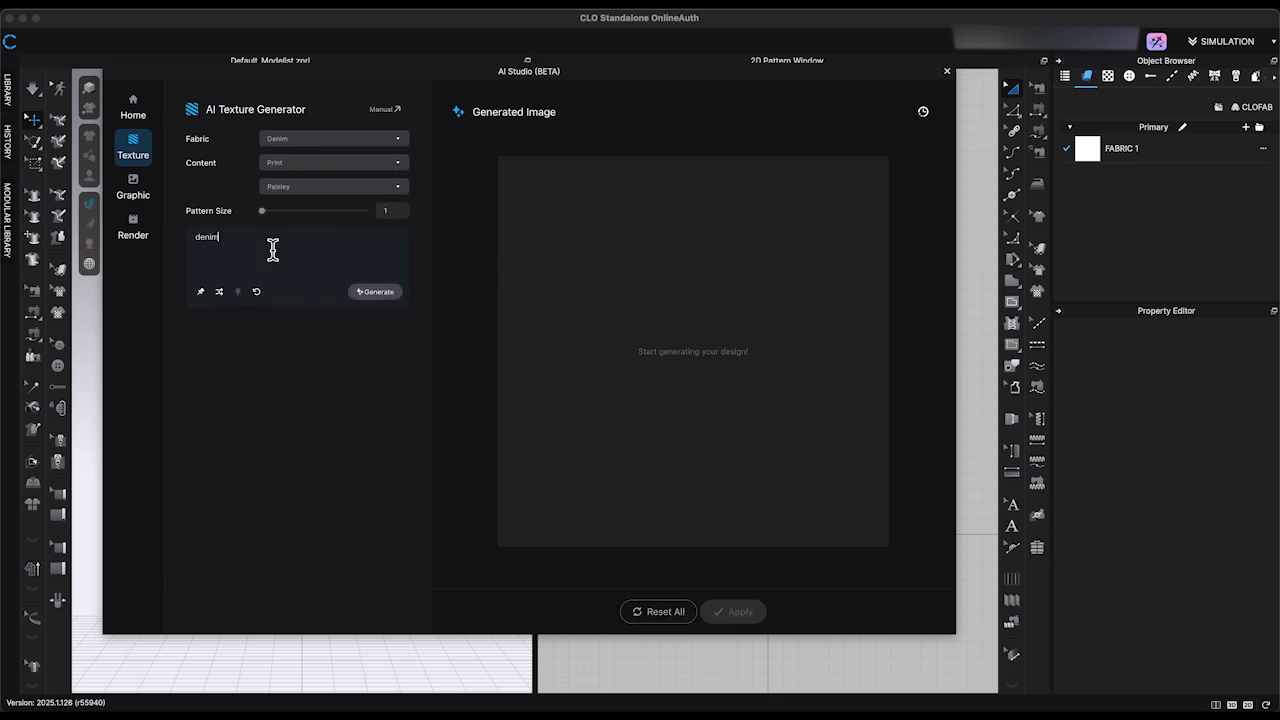
pyautogui.press('BackSpace')
pyautogui.press('BackSpace')
pyautogui.press('BackSpace')
pyautogui.write('blu den')
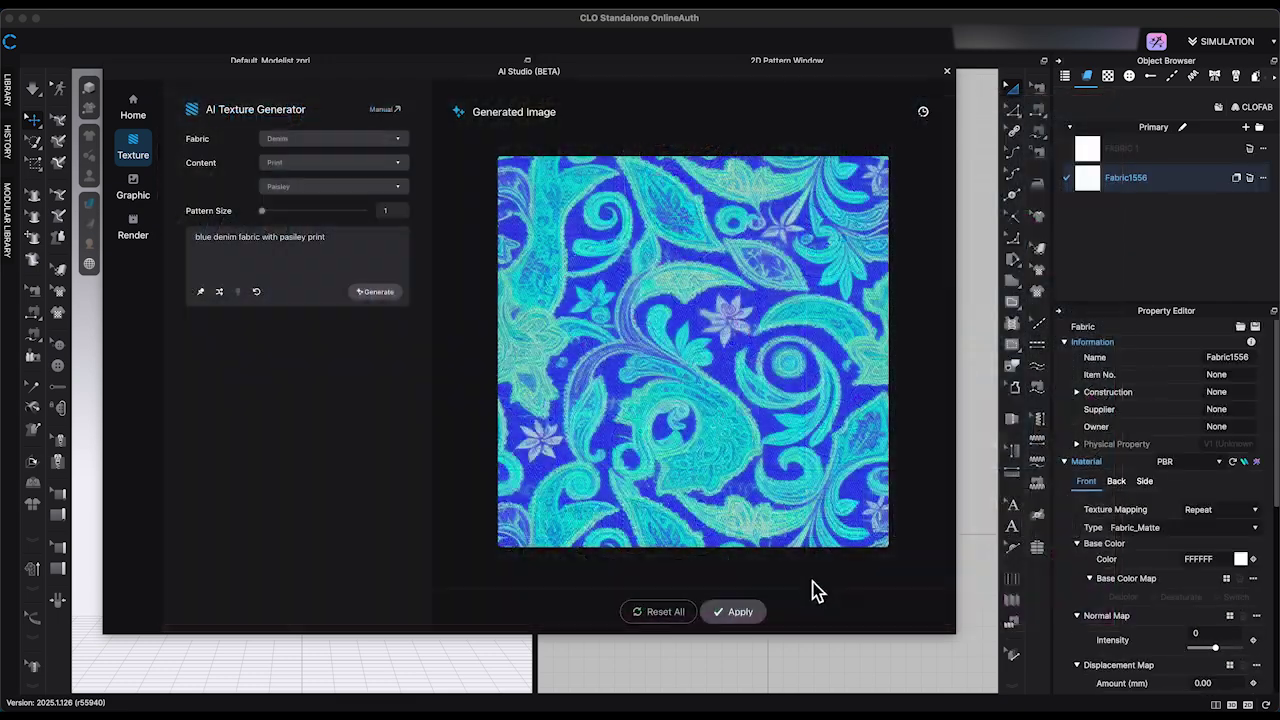
# Close AI Studio and draw a rectangular pattern in the 2D window with the paisley fabric, ready for texture editing.
pyautogui.scroll(-3, 1117, 605)
pyautogui.scroll(3, 1106, 579)
pyautogui.scroll(-2, 1241, 604)
pyautogui.click(947, 71)
pyautogui.press('s')
pyautogui.moveTo(686, 249); pyautogui.dragTo(840, 411)
pyautogui.click(1036, 249)
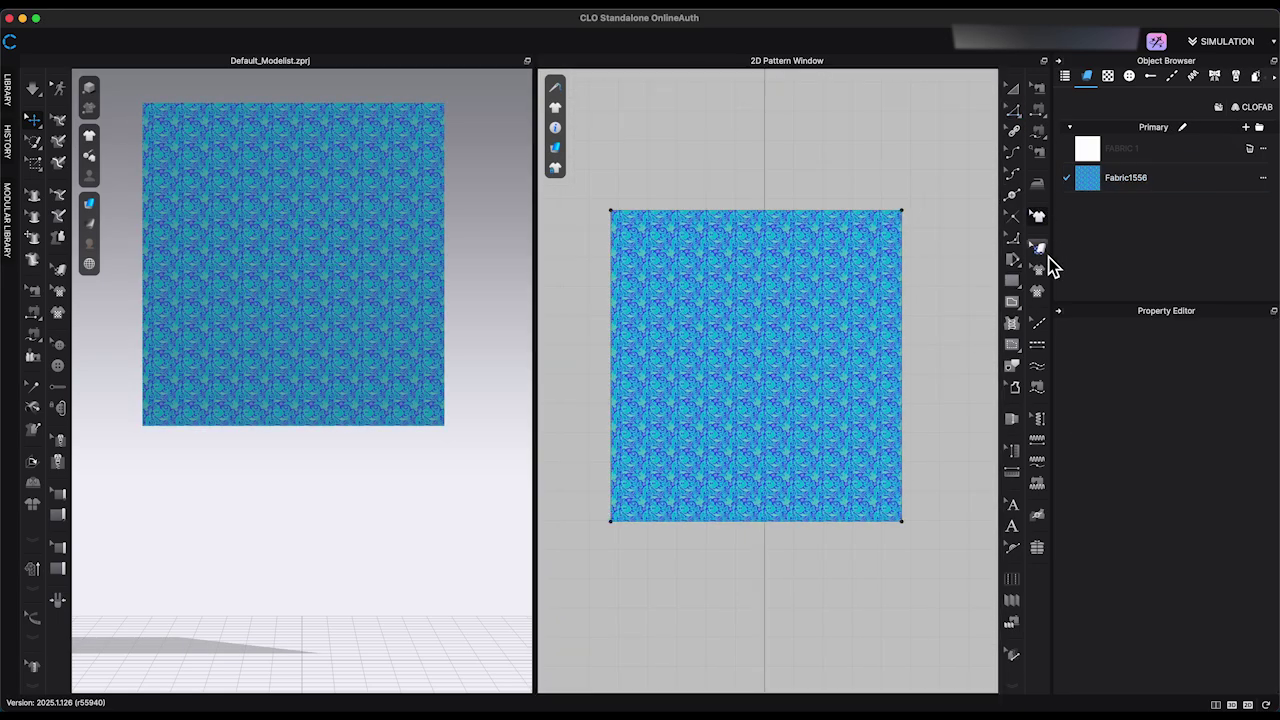
pyautogui.press('super+shift+5')
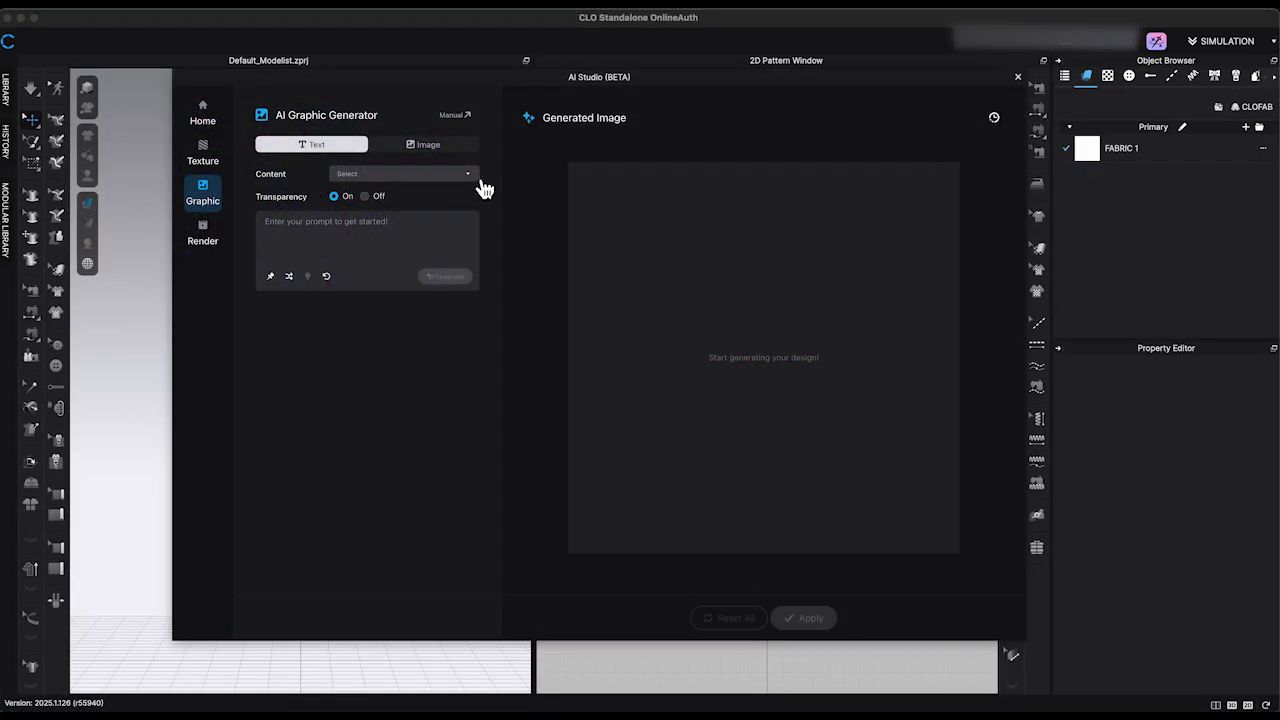
# In the AI Graphic Generator, set the content to Embroidery and generate a graphic from the prompt "halloween pumpkim lantern".
pyautogui.click(470, 176)
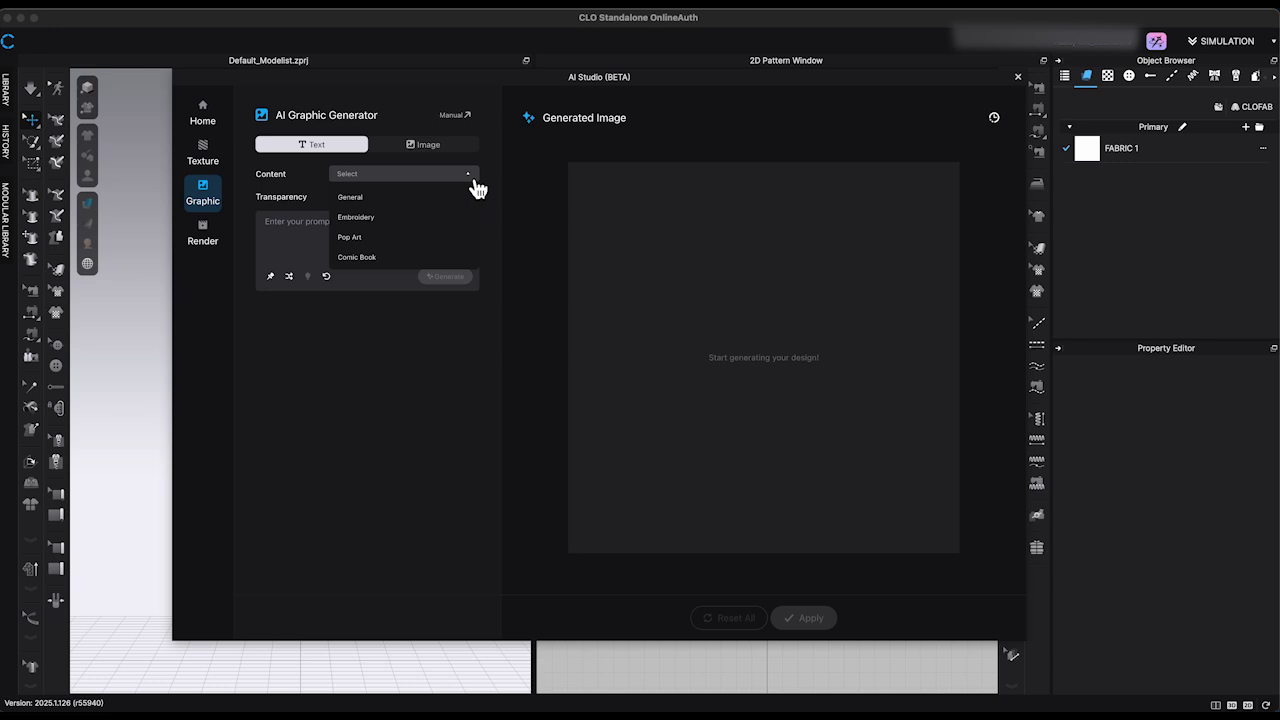
pyautogui.click(355, 218)
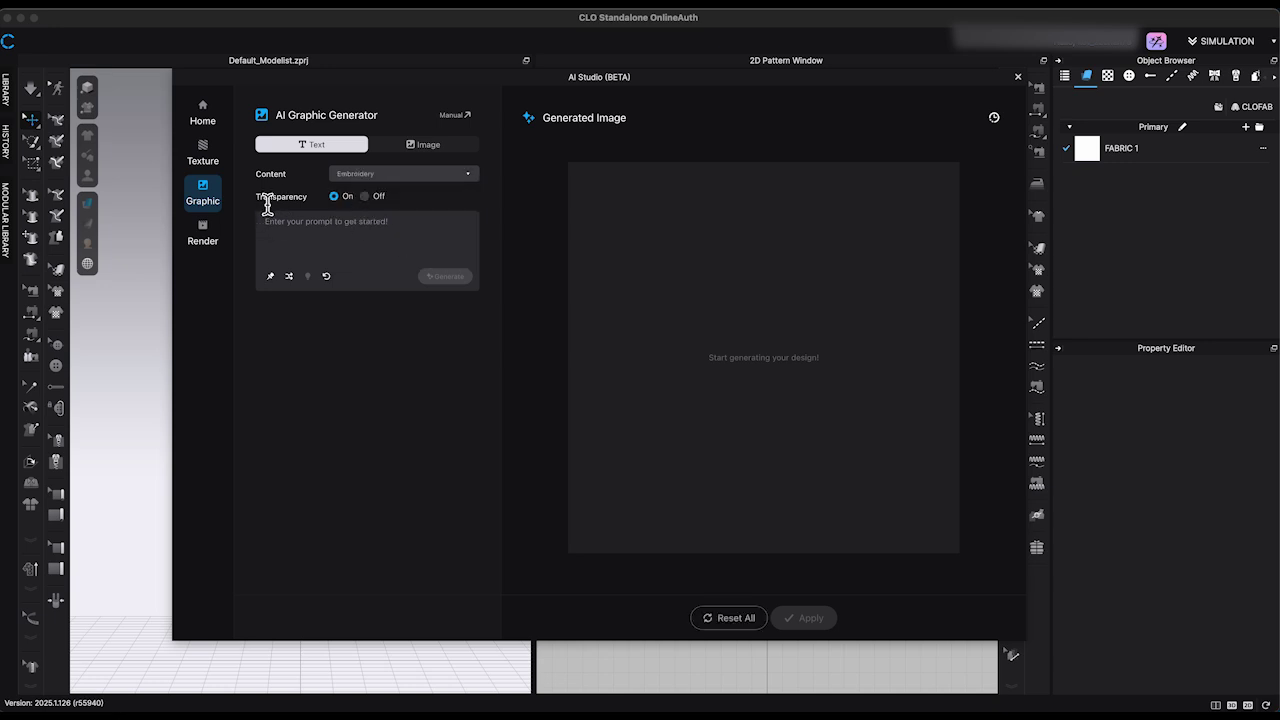
pyautogui.click(363, 238)
pyautogui.write('halloween pumpkim lantern')
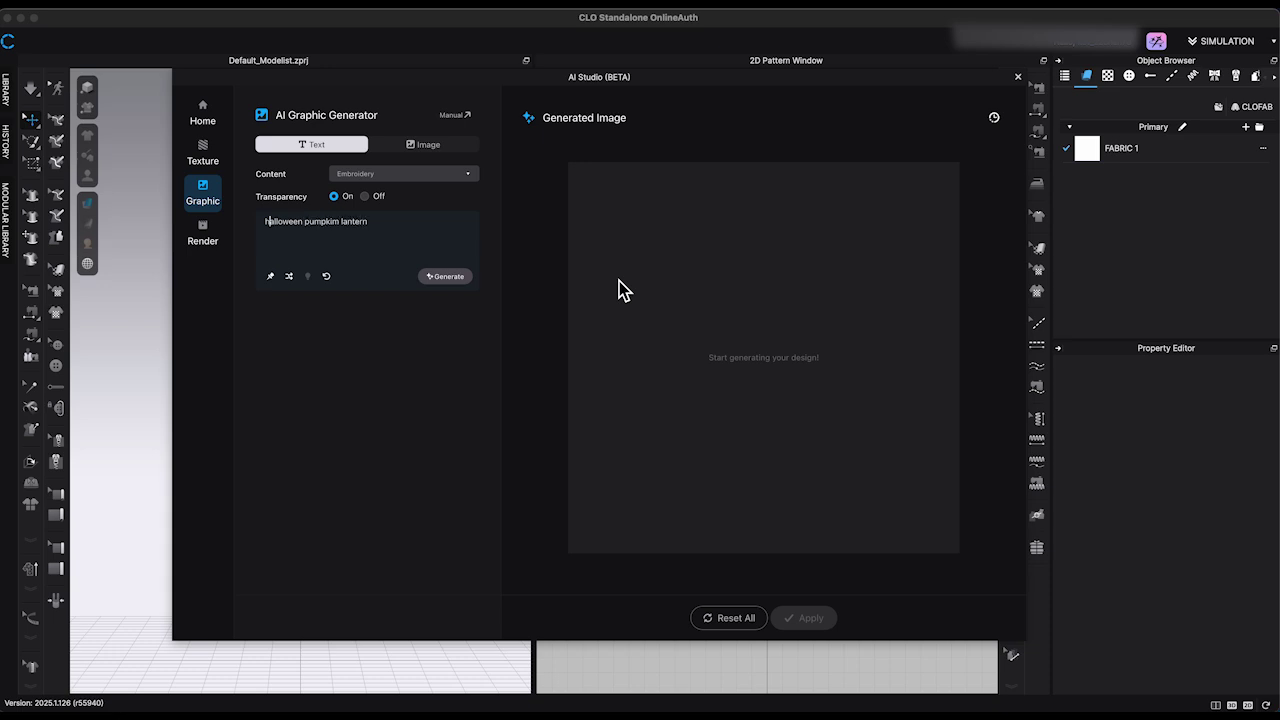
pyautogui.click(443, 280)
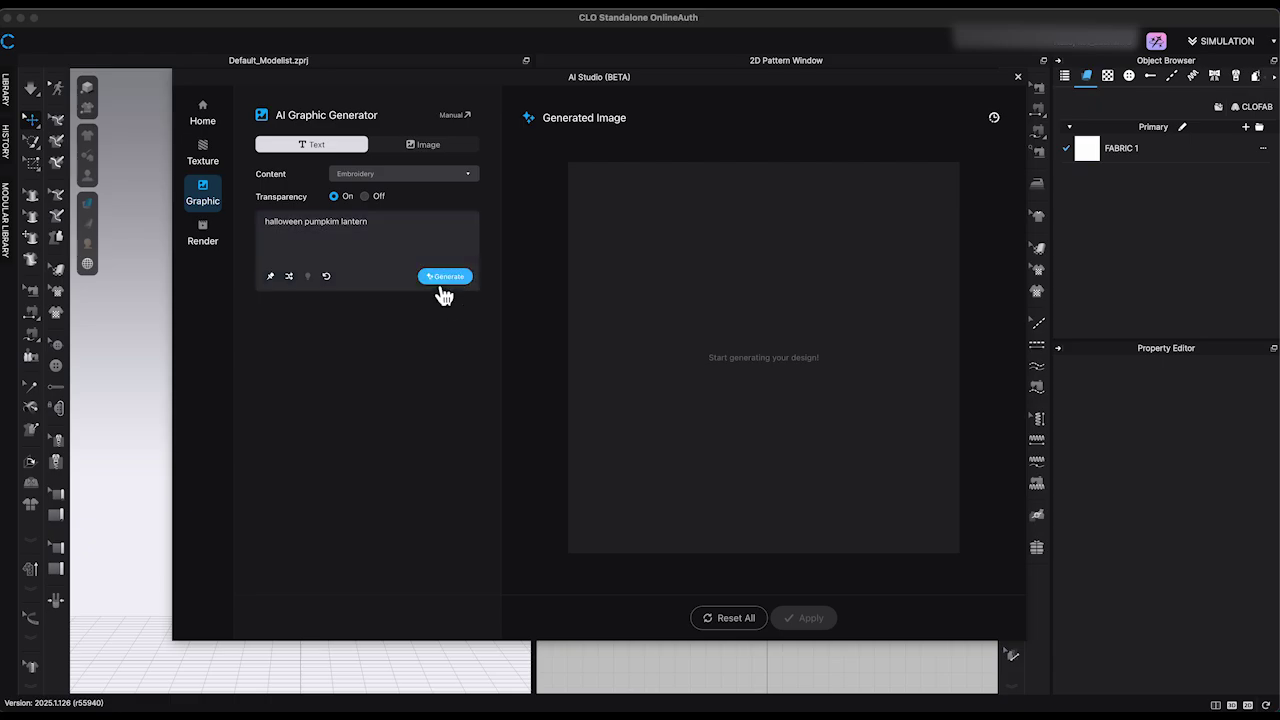
# Extend the prompt to "single halloween pumpkim lantern patch around 5" by 5"", regenerating the graphic after each change.
pyautogui.click(423, 232)
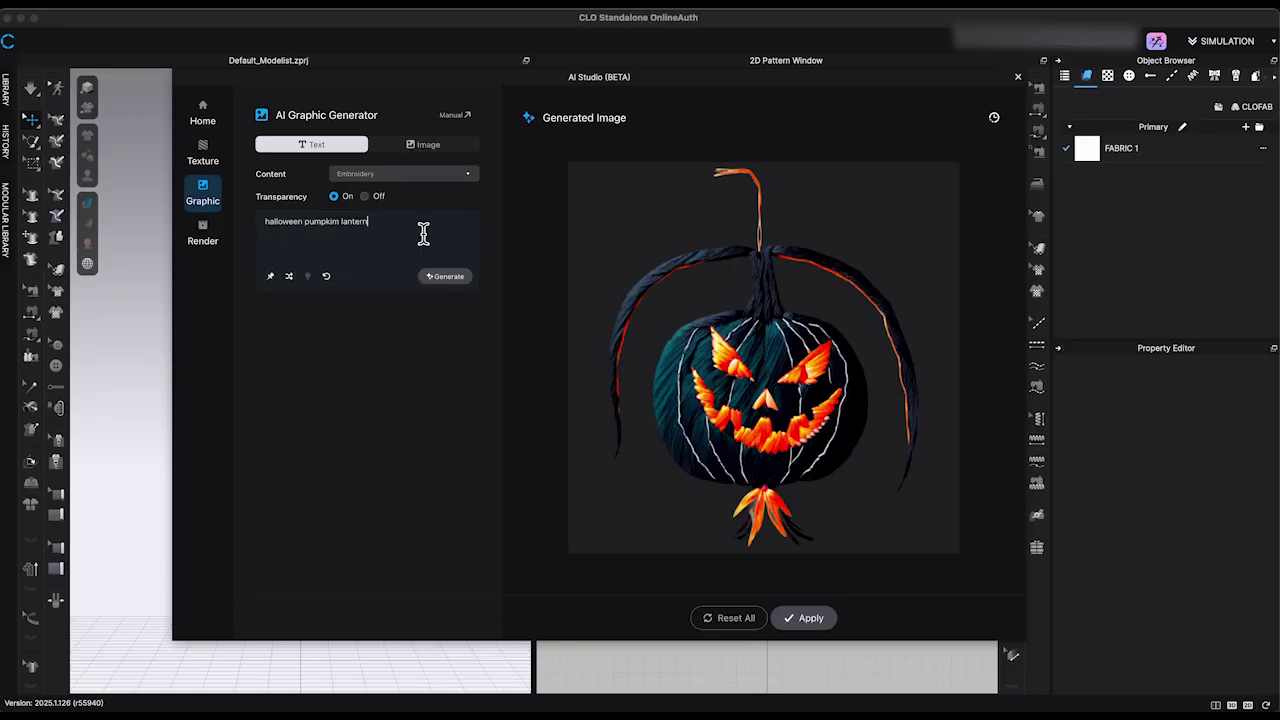
pyautogui.click(446, 277)
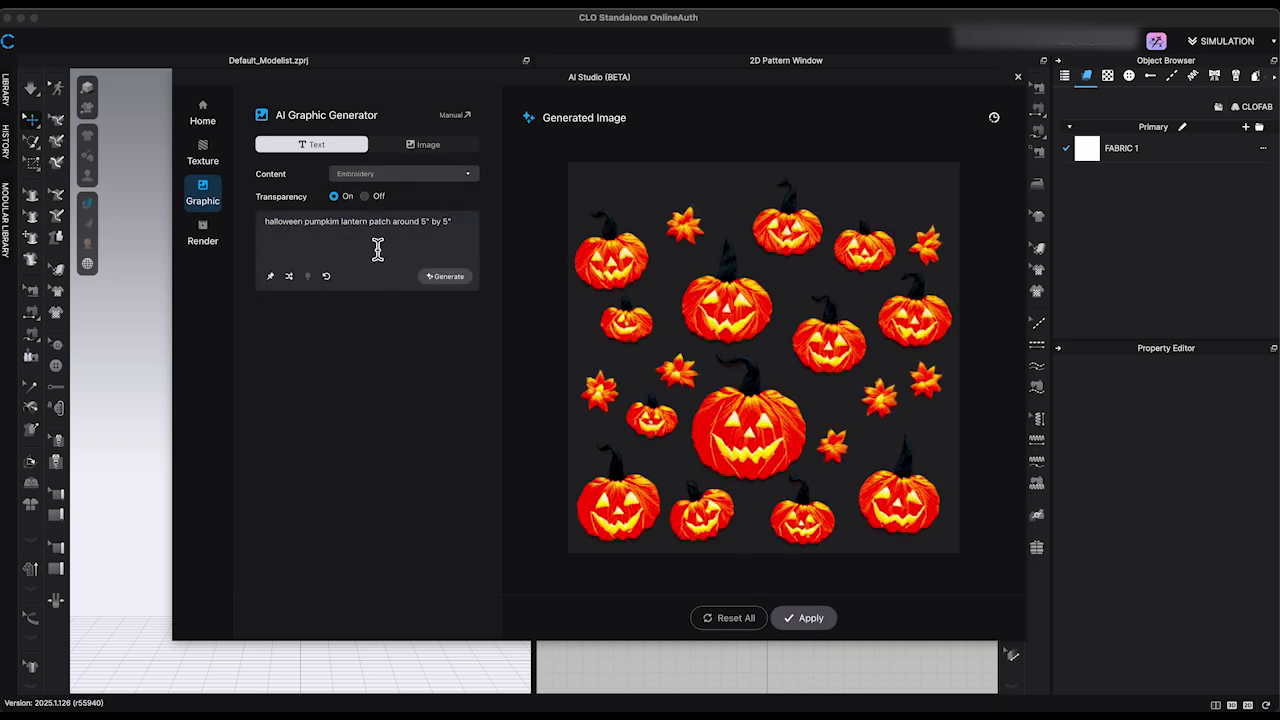
pyautogui.write('single')
pyautogui.click(446, 277)
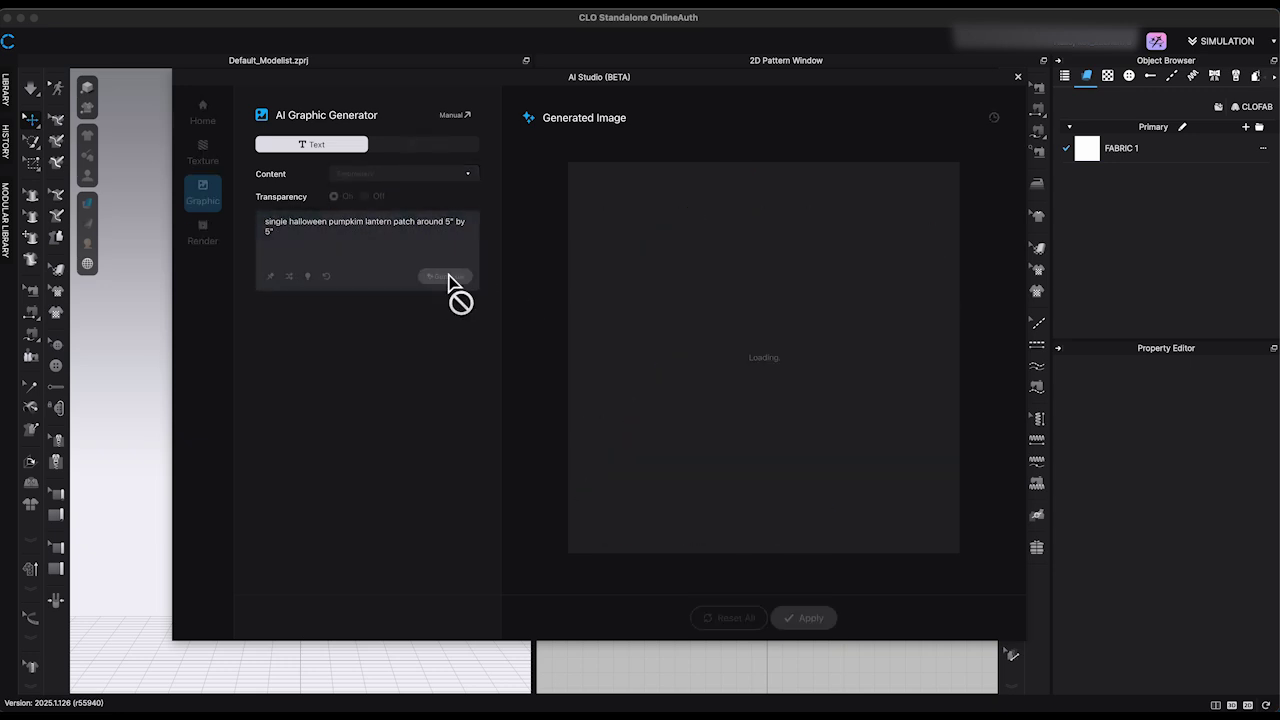
# Apply the generated graphic, generate and apply a second one from the same prompt, and close AI Studio.
pyautogui.click(805, 618)
pyautogui.click(446, 276)
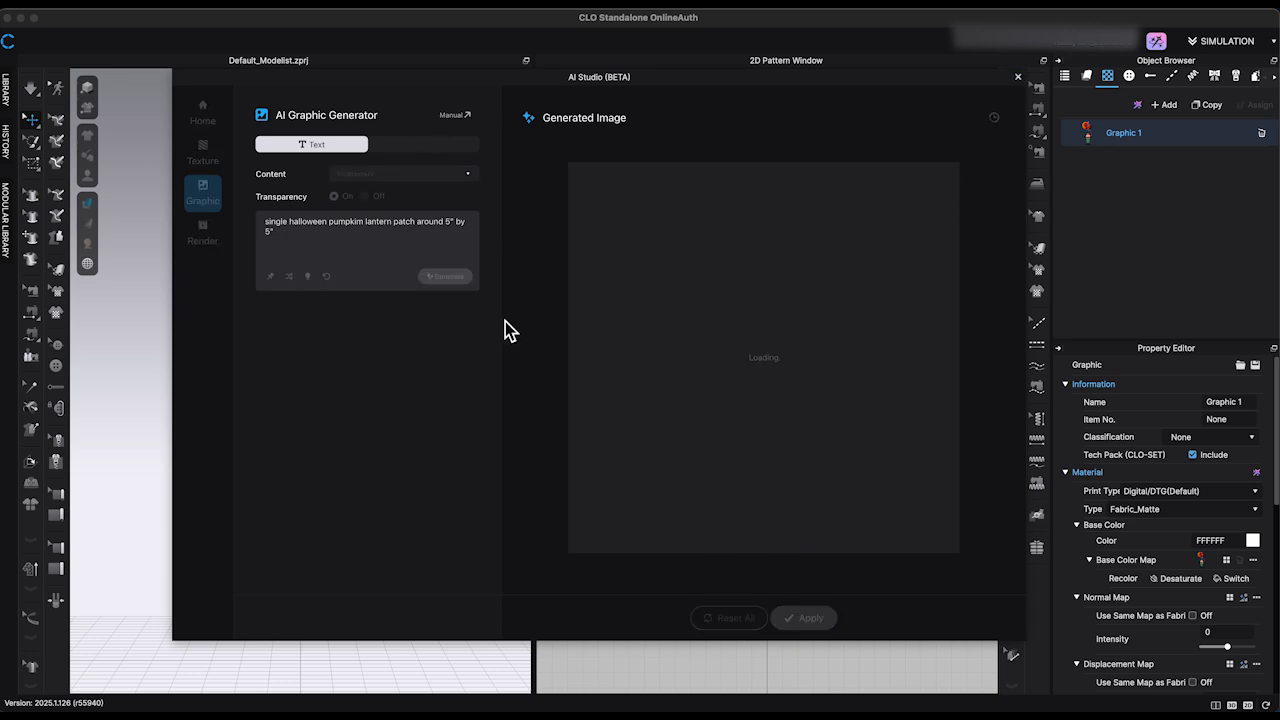
pyautogui.click(808, 618)
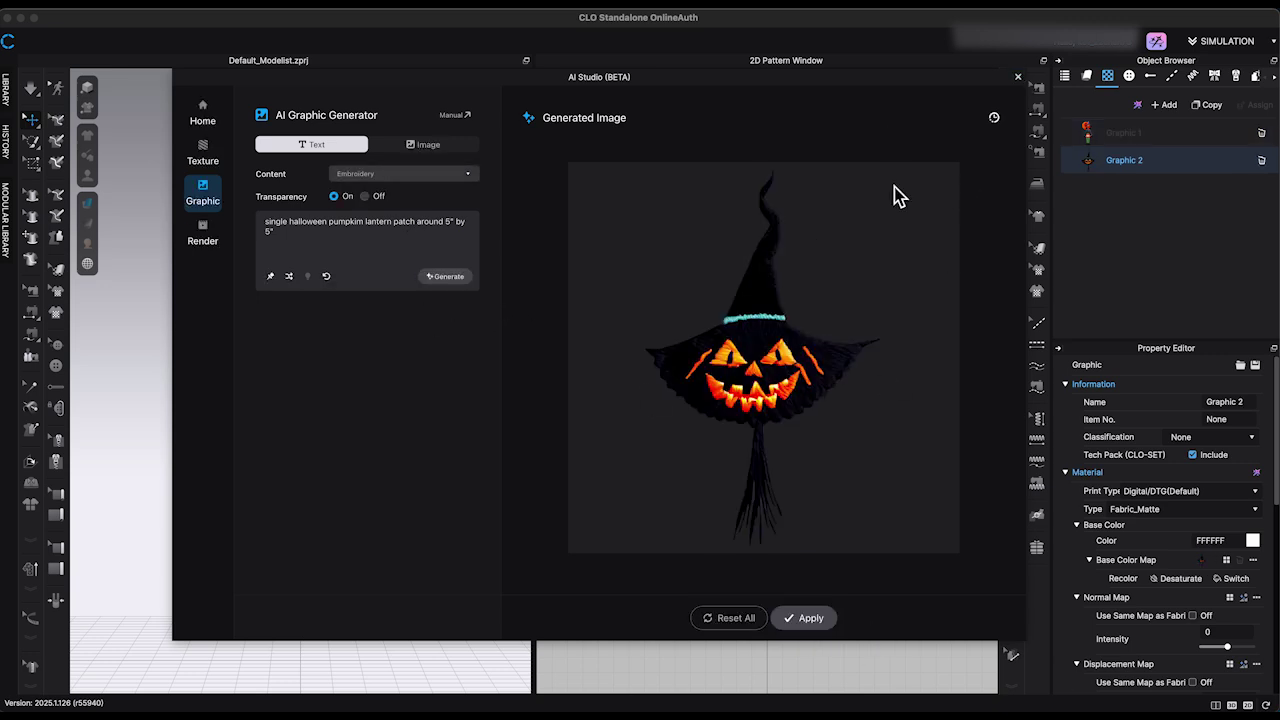
pyautogui.click(1018, 76)
# Draw a large rectangular pattern with FABRIC 1 and place Graphic 1 near its upper edge.
pyautogui.click(1089, 79)
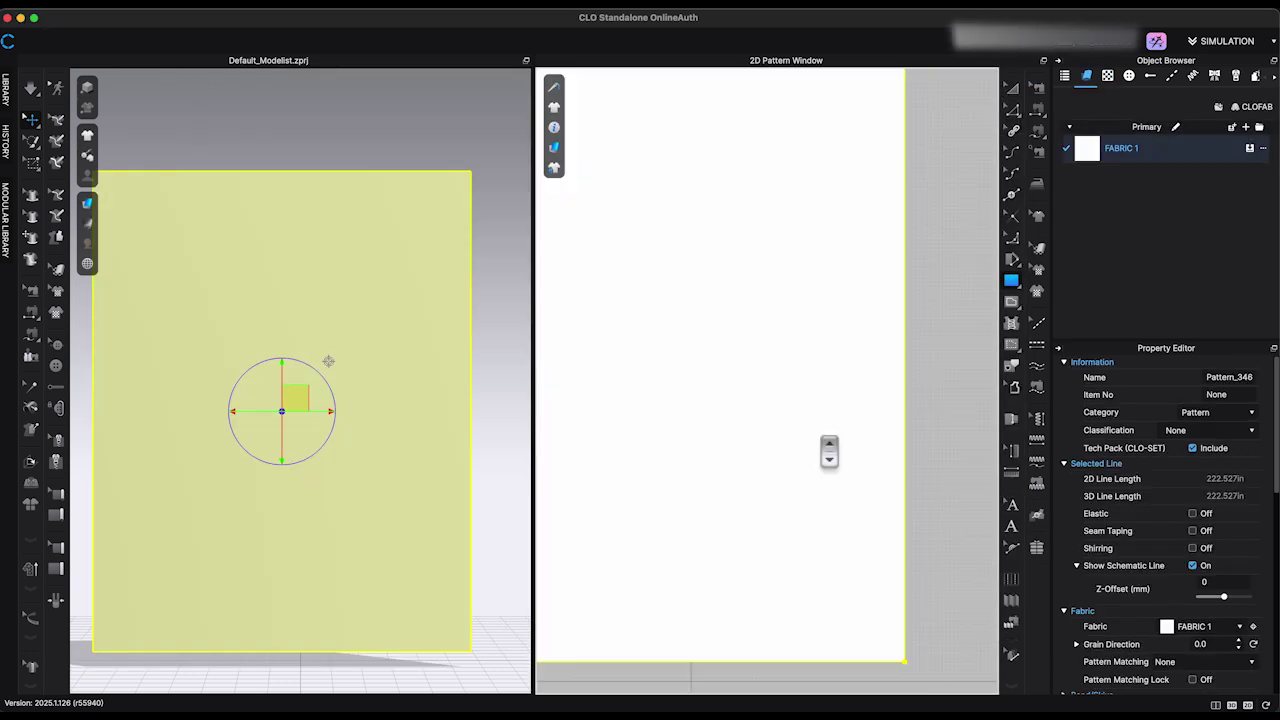
pyautogui.moveTo(829, 452); pyautogui.dragTo(886, 600, button='middle')
pyautogui.click(1127, 78)
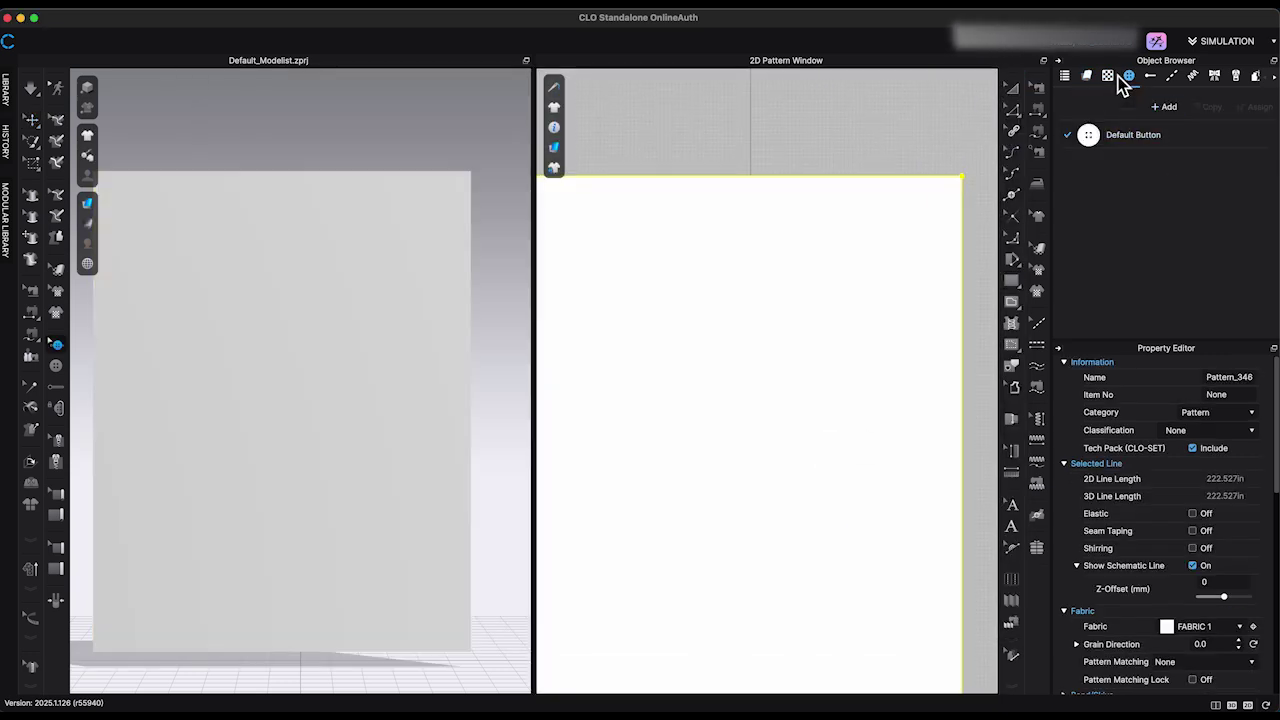
pyautogui.click(1108, 77)
pyautogui.click(1110, 134)
pyautogui.click(743, 316)
pyautogui.click(763, 314)
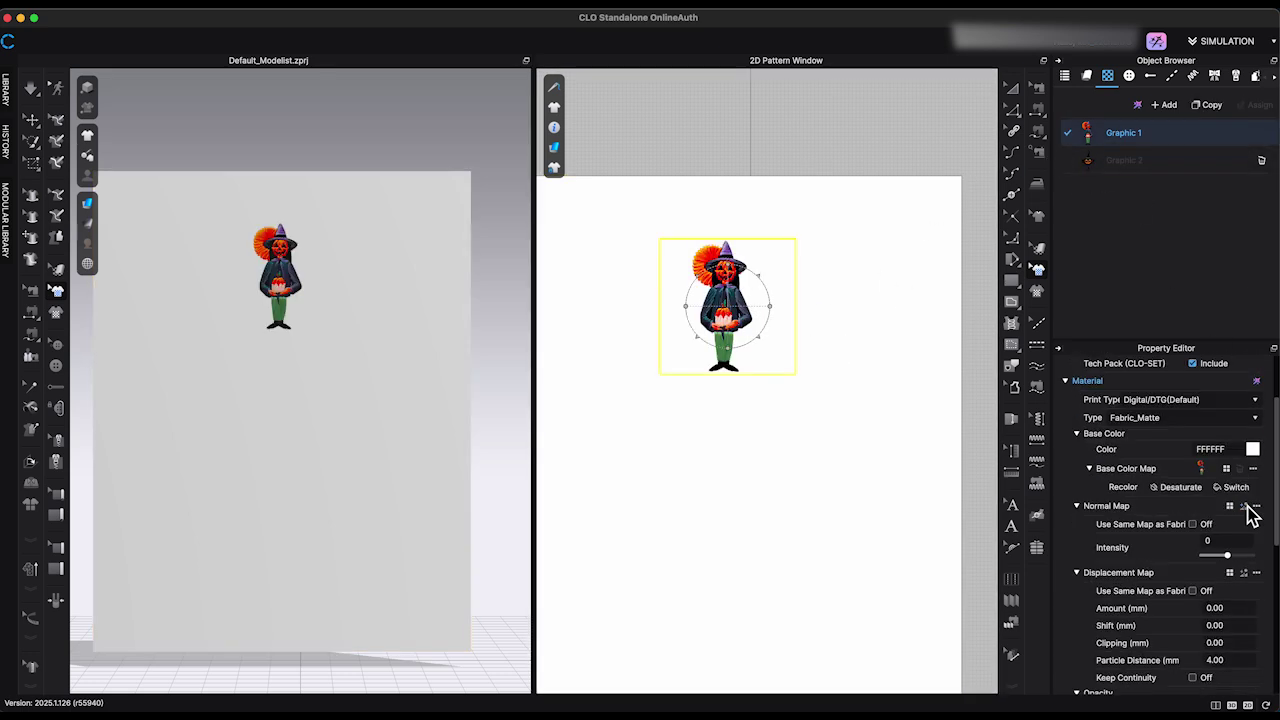
# Generate a normal map and a displacement map for Graphic 1 and edit its displacement amount.
pyautogui.scroll(-1, 1249, 509)
pyautogui.click(1254, 378)
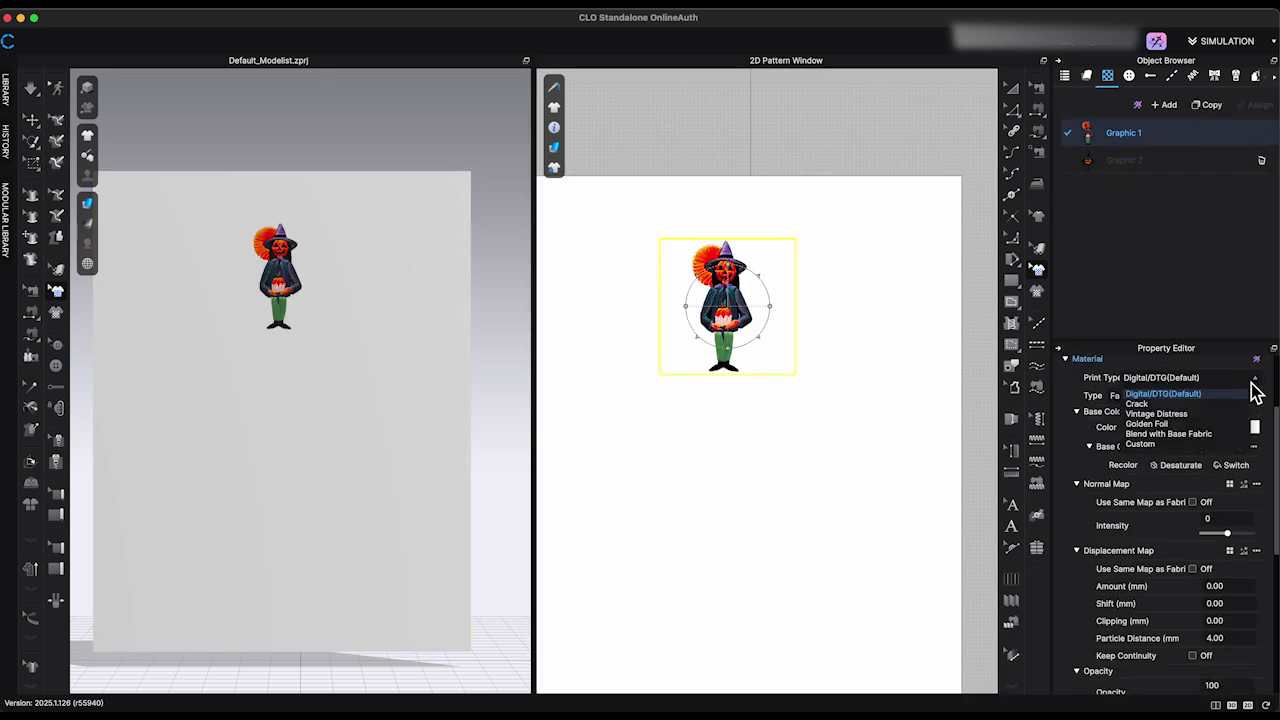
pyautogui.click(1273, 392)
pyautogui.scroll(4, 1271, 423)
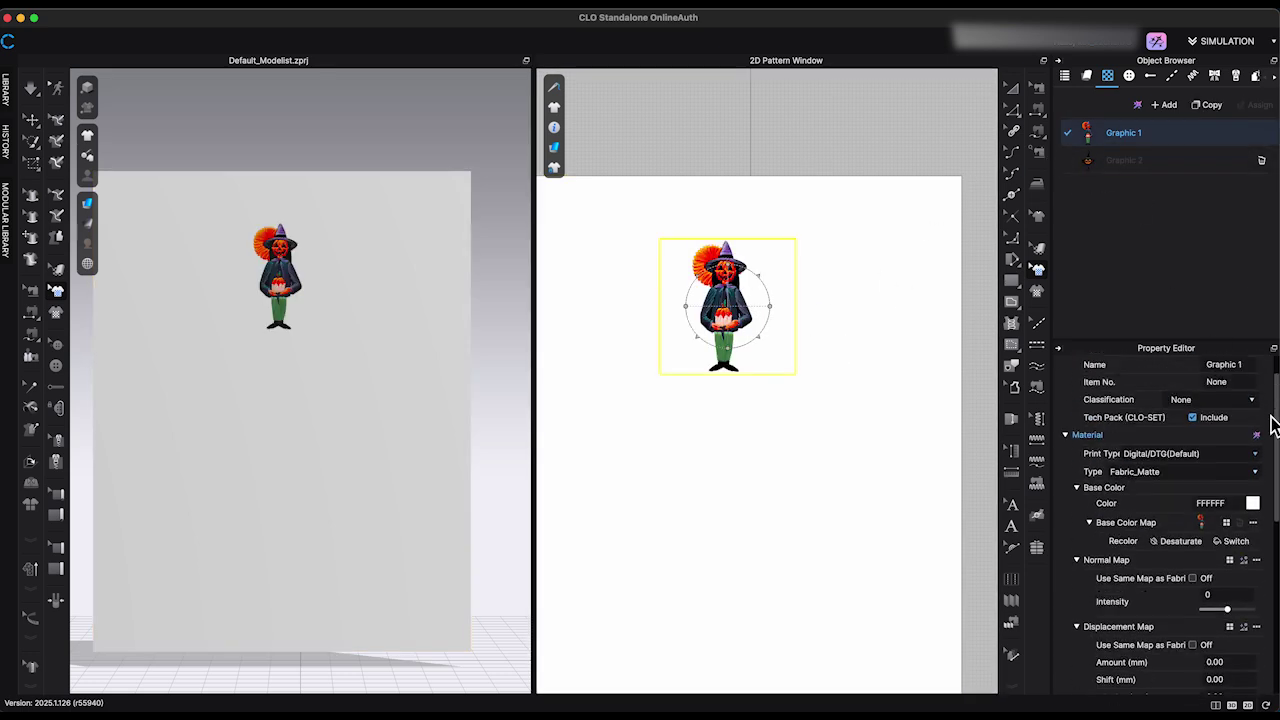
pyautogui.scroll(-4, 1266, 451)
pyautogui.click(1243, 472)
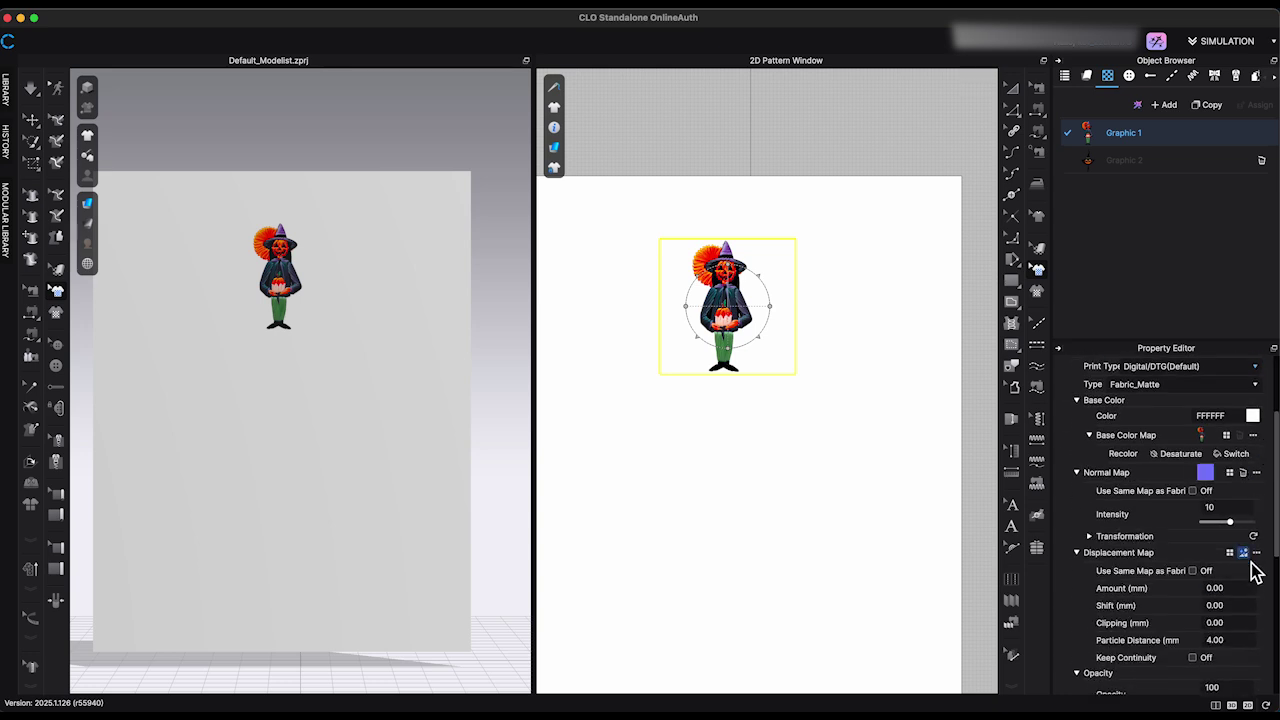
pyautogui.scroll(-3, 1260, 584)
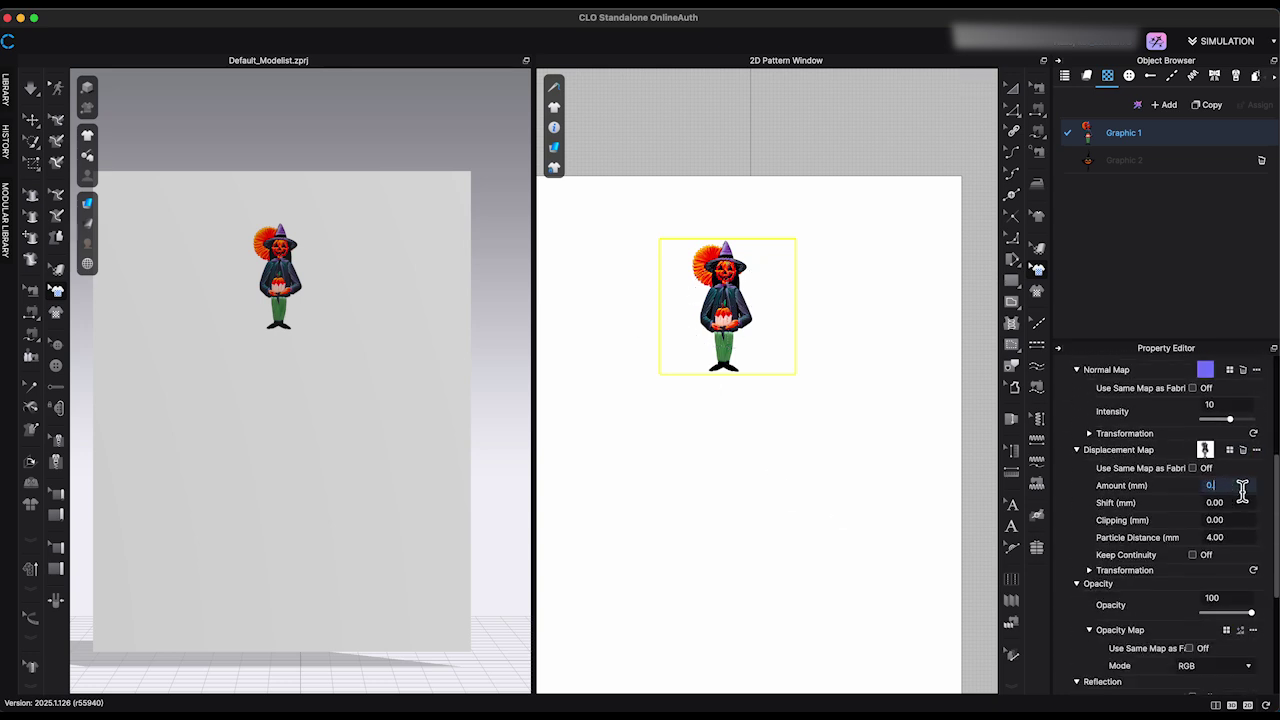
# Place Graphic 2 beside Graphic 1 on the pattern and edit its displacement map amount.
pyautogui.click(1118, 161)
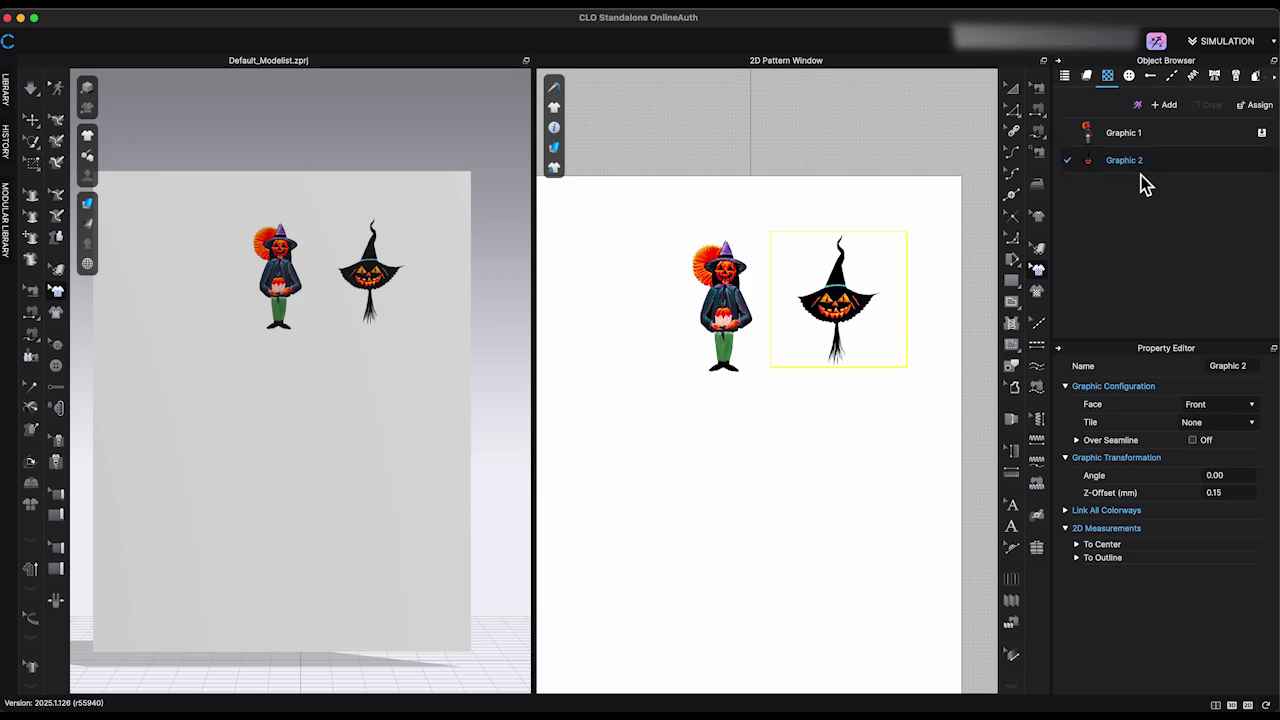
pyautogui.scroll(-5, 1248, 515)
pyautogui.click(1247, 516)
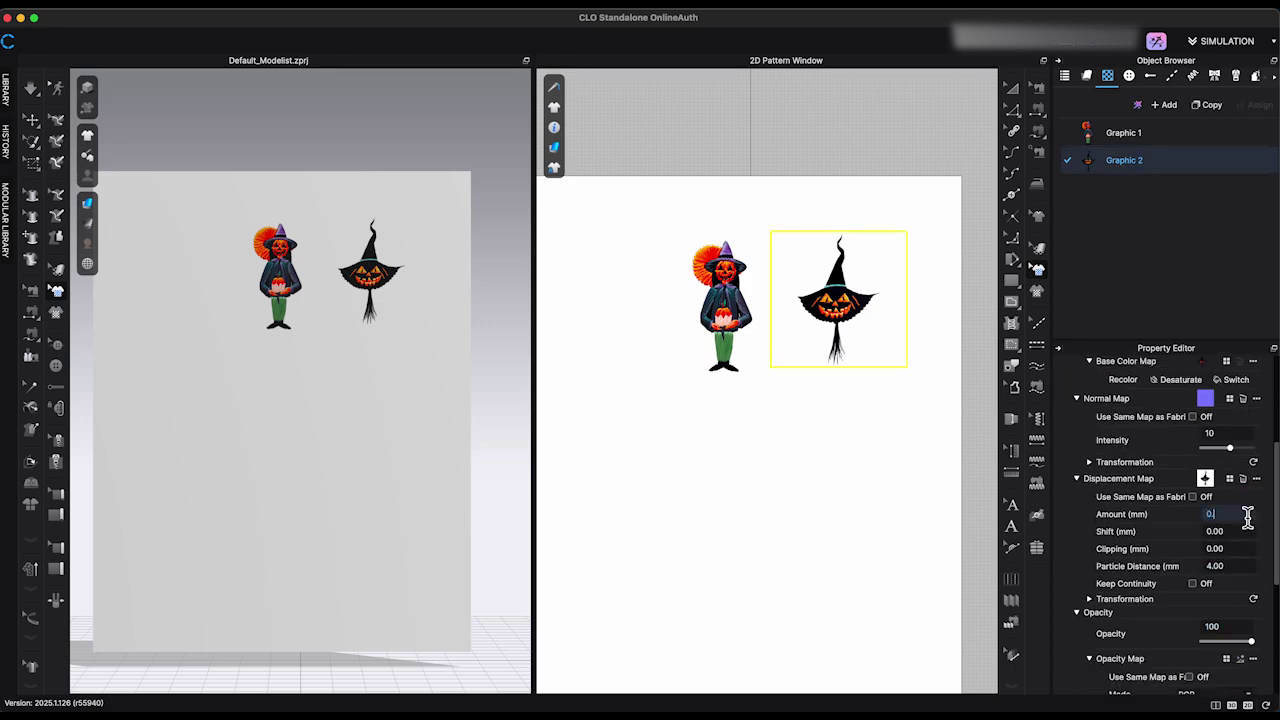
# Open the render window and set the render's image size to A4.
pyautogui.click(563, 9)
pyautogui.click(580, 22)
pyautogui.click(1015, 247)
pyautogui.click(1197, 390)
pyautogui.click(1262, 428)
pyautogui.click(1250, 453)
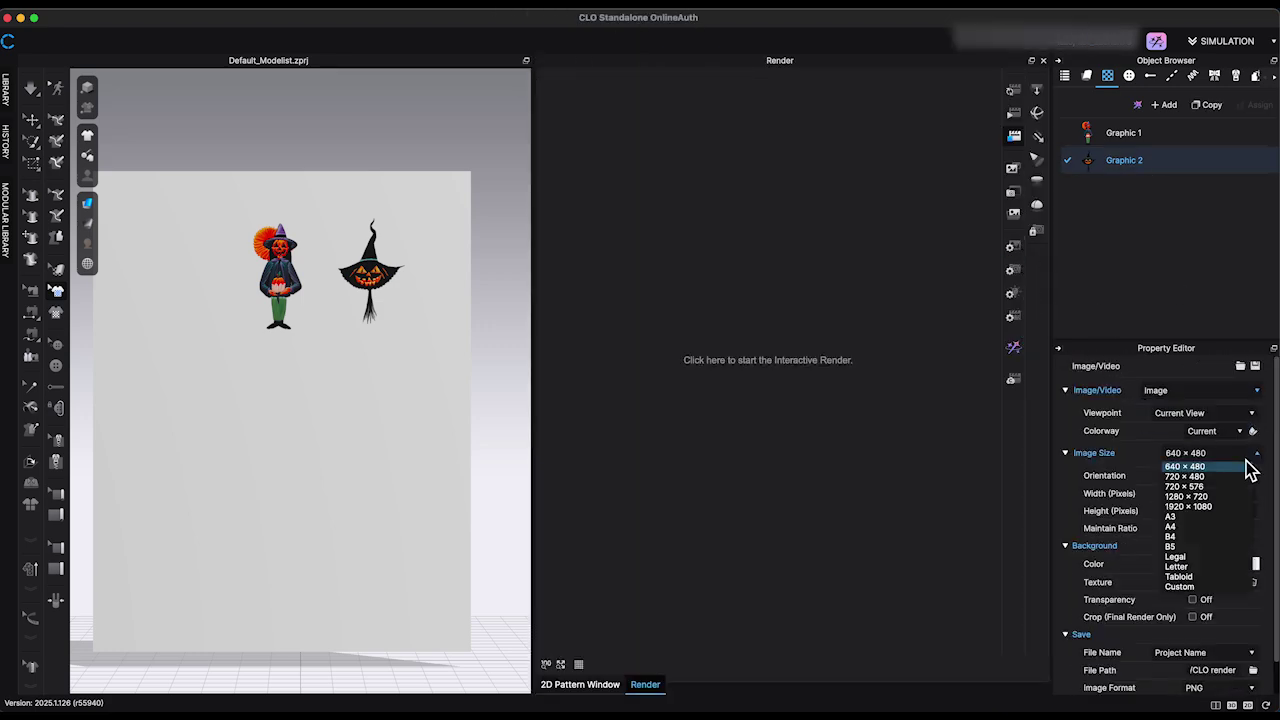
pyautogui.click(1200, 519)
# Start the interactive render and frame both embroidery graphics closely from the front in the 3D view.
pyautogui.click(1013, 89)
pyautogui.scroll(3, 446, 455)
pyautogui.scroll(3, 446, 455)
pyautogui.moveTo(446, 455); pyautogui.dragTo(469, 211, button='middle')
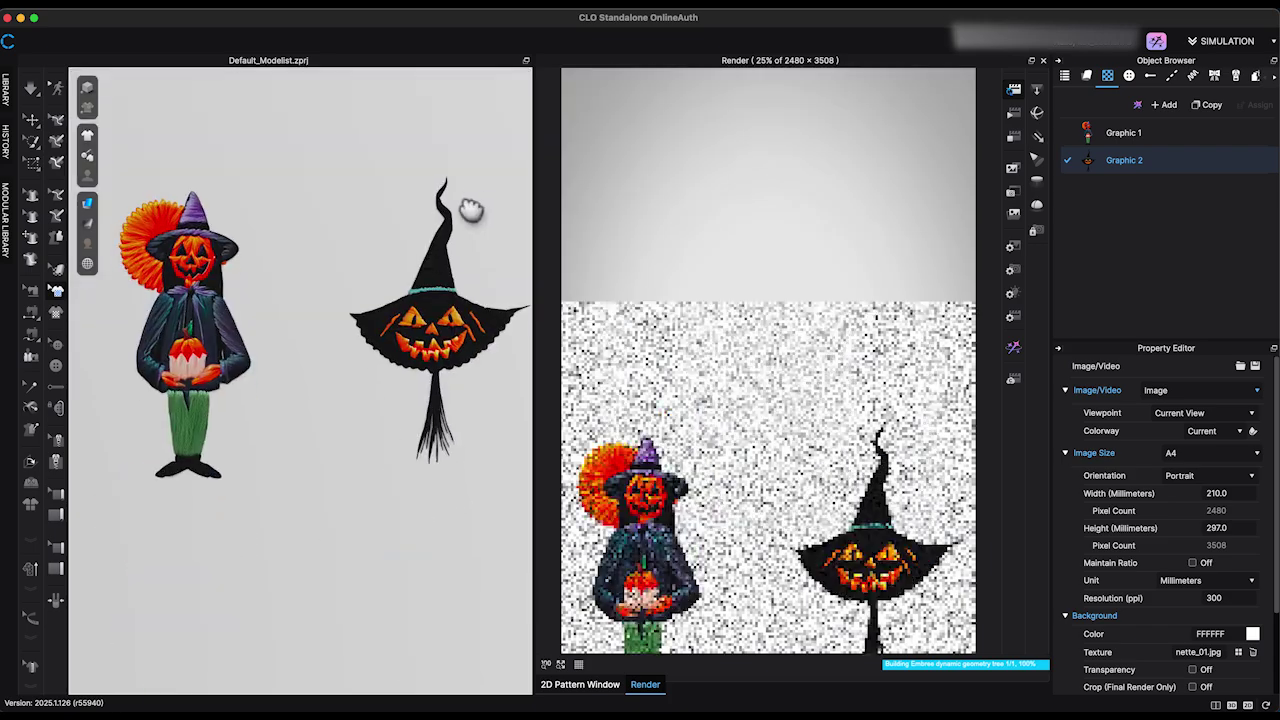
pyautogui.moveTo(451, 311); pyautogui.dragTo(480, 317, button='right')
pyautogui.scroll(3, 480, 317)
pyautogui.moveTo(449, 322); pyautogui.dragTo(428, 349, button='middle')
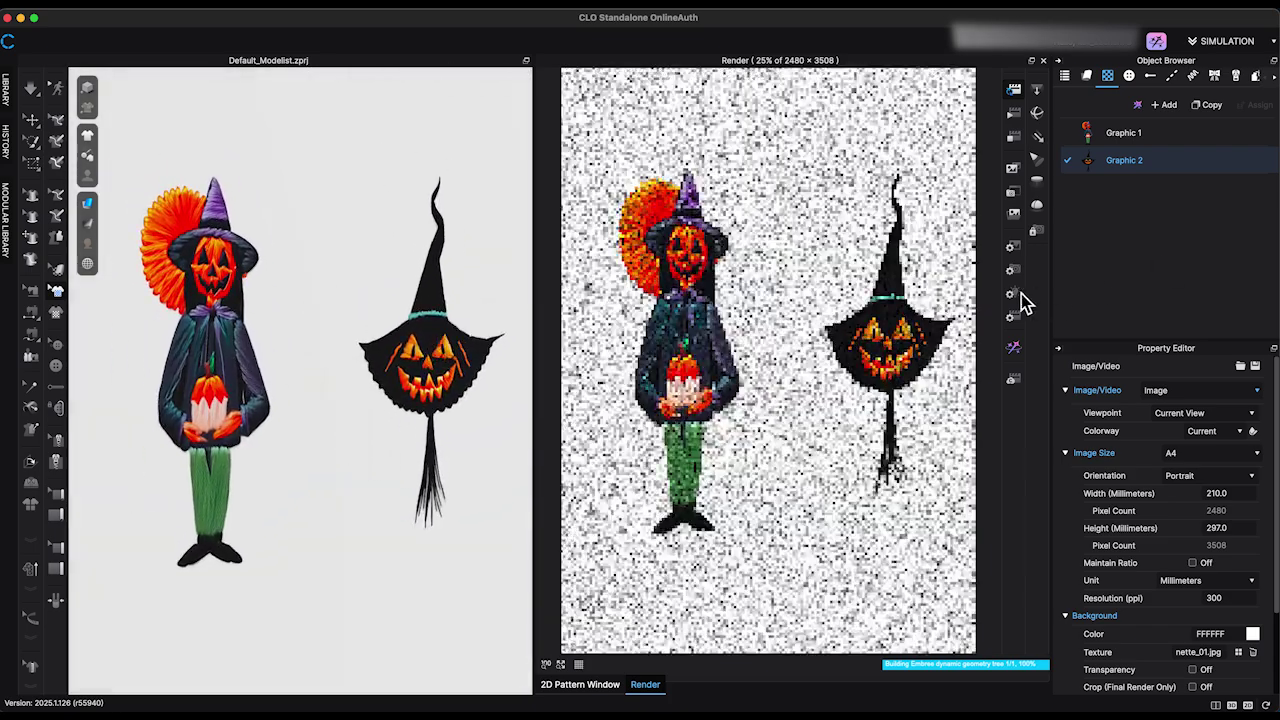
# Apply the Galleryhouse light preset to the render.
pyautogui.click(1014, 293)
pyautogui.click(1256, 391)
pyautogui.click(1126, 475)
pyautogui.scroll(2, 445, 420)
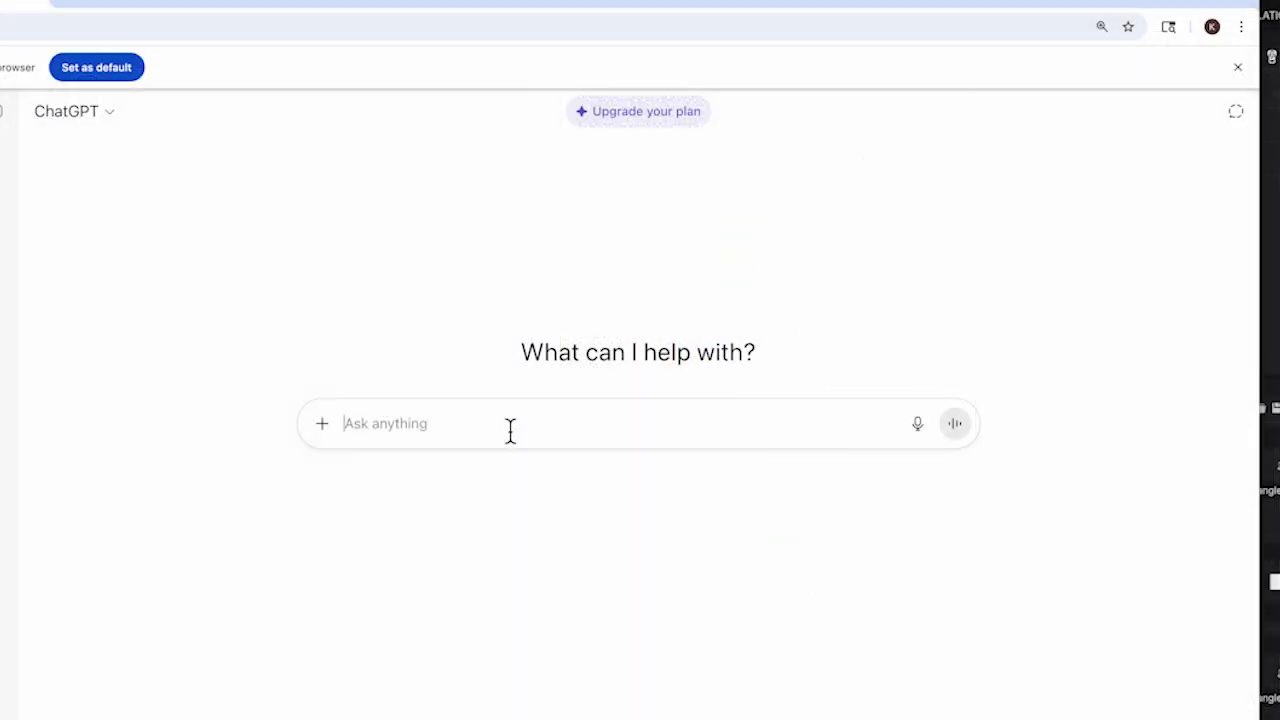
# Switch to ChatGPT and ask it to "write a prompt to generate a jack-o-lantern embroidery patch".
pyautogui.write('write a p')
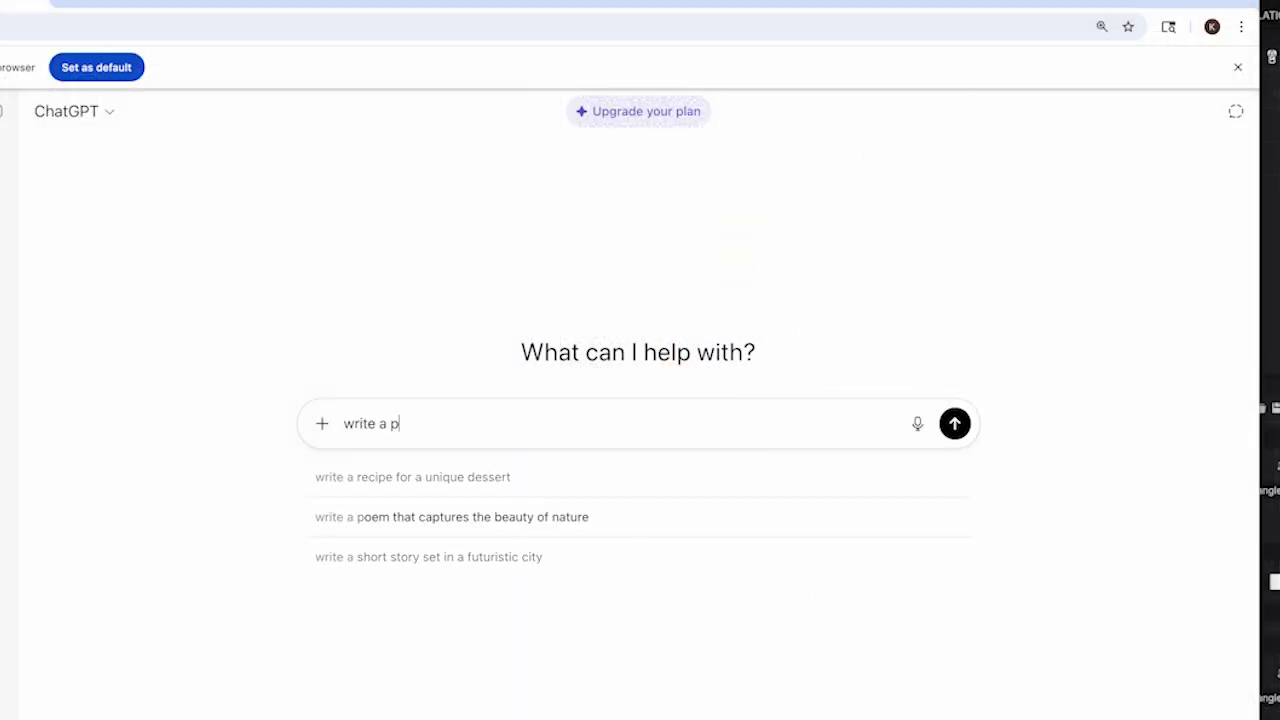
pyautogui.write('rompt to generate a jack')
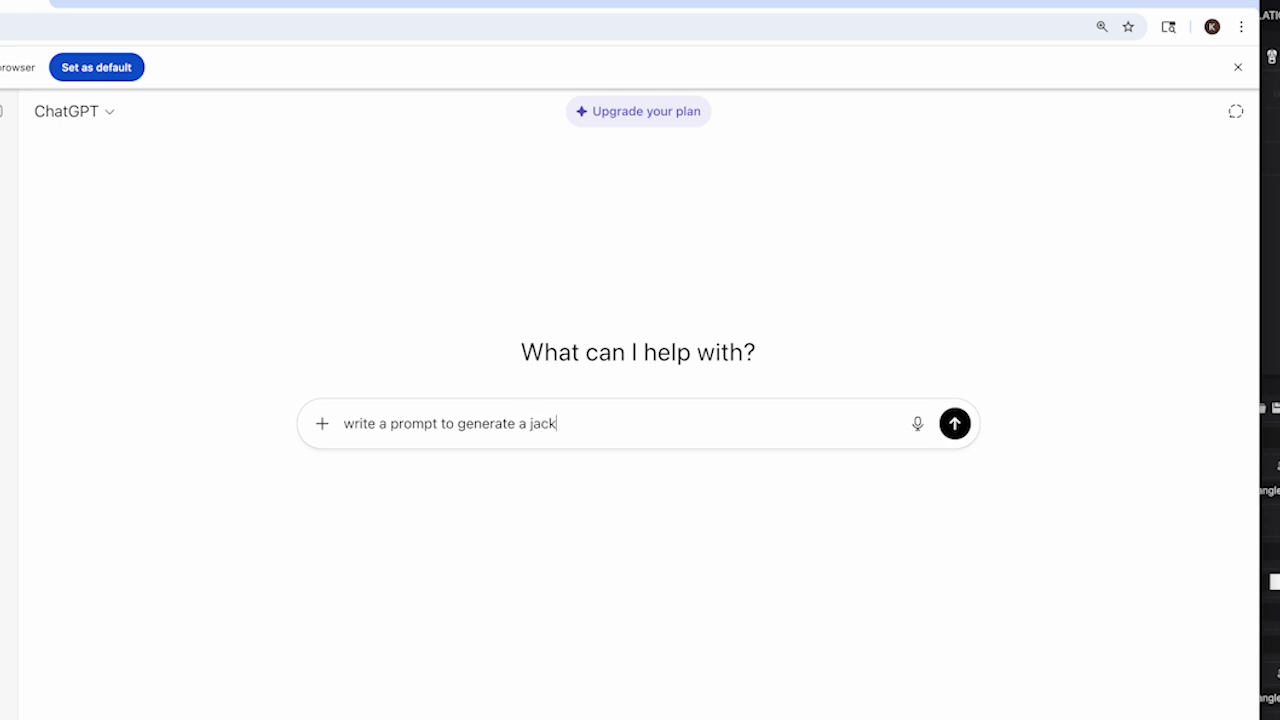
pyautogui.write('-o-lantern embroidery patch')
pyautogui.press('Return')
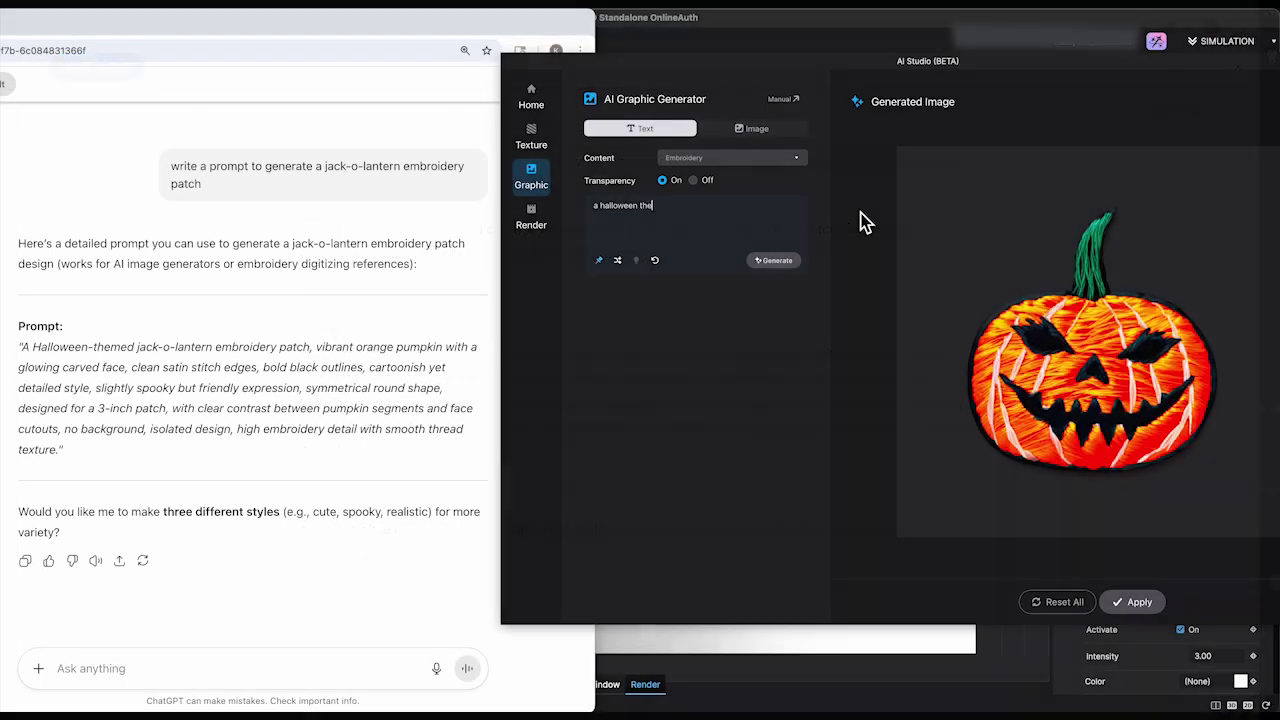
# Back in CLO's AI Studio, generate an embroidery graphic from ChatGPT's full prompt, beginning "a halloween theme jack-o-lantern" and including the 3-inch patch and satin stitch details.
pyautogui.write('-o-lantern emborldery patch, vibrant orange pum')
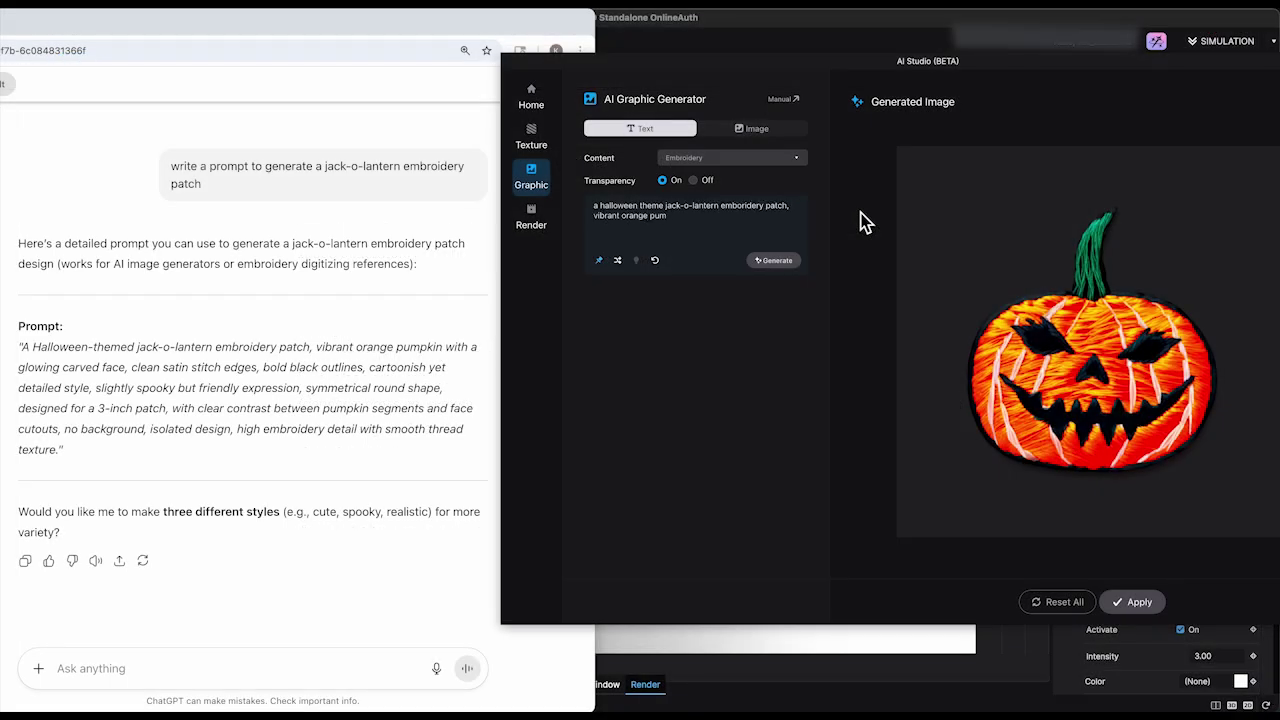
pyautogui.write('h a glowing carved face, clean stain stitch edges, bold black outlines, cartoonish yet detialed style, slightly')
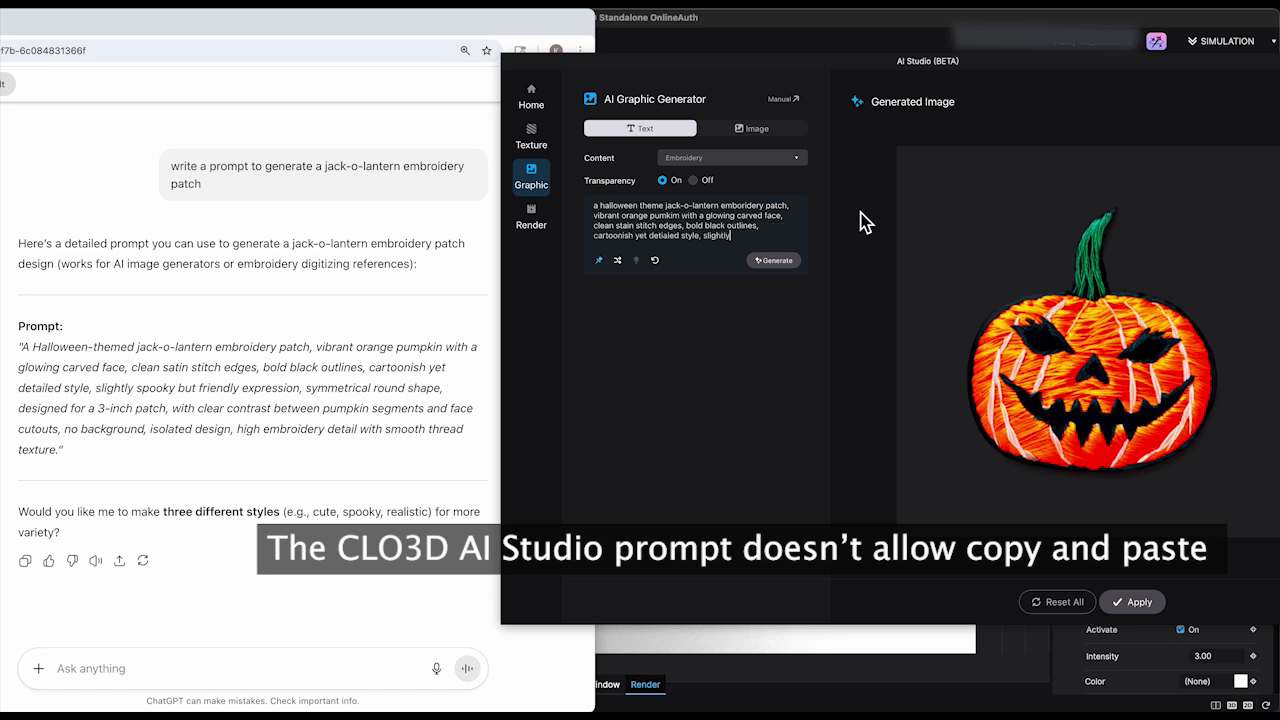
pyautogui.write(' spooky but friendly expression, symmetrical round shape, designed for a 3-inch patch, with cl')
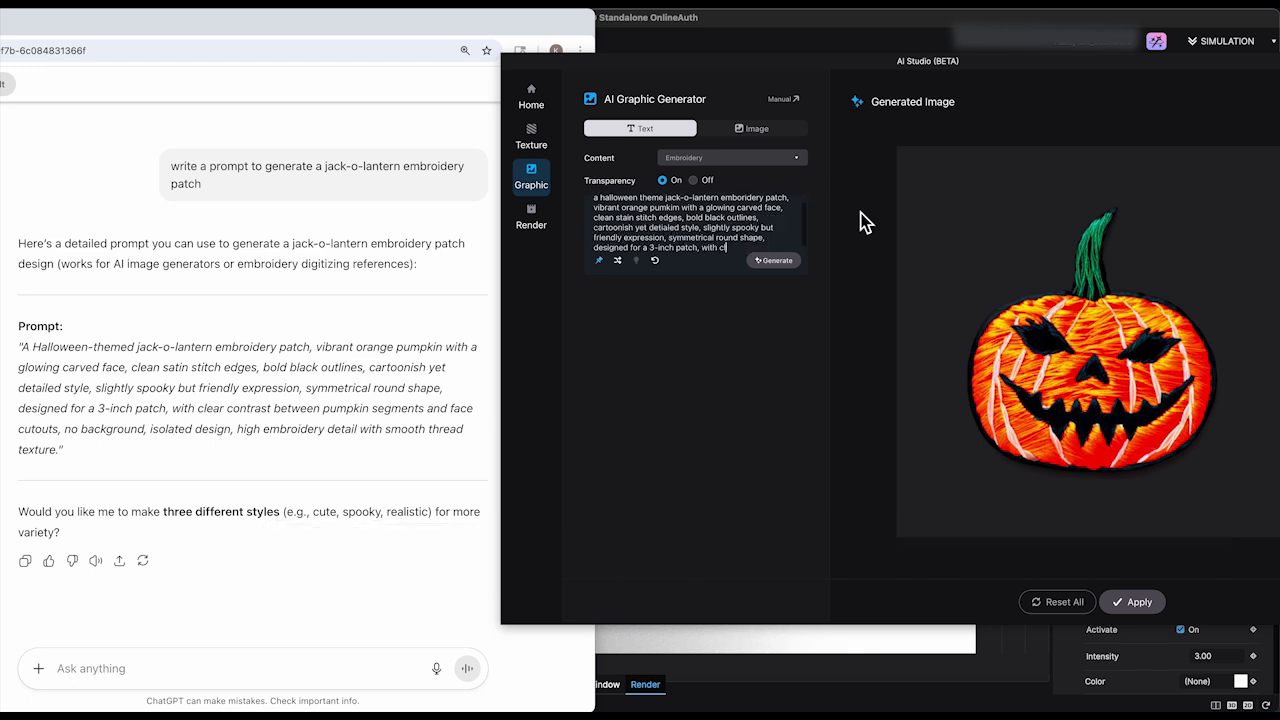
pyautogui.write('een pumki')
pyautogui.write(' background, isolated design, high emb')
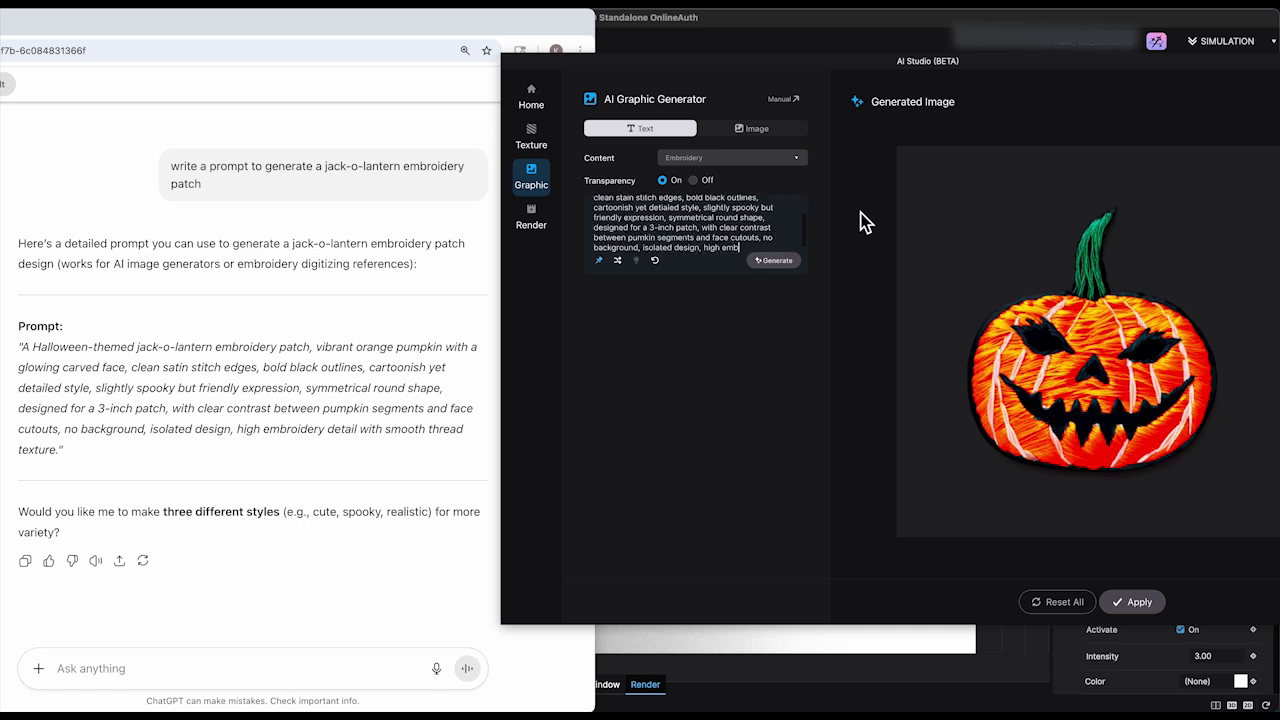
pyautogui.write('ail with smoo')
pyautogui.click(776, 260)
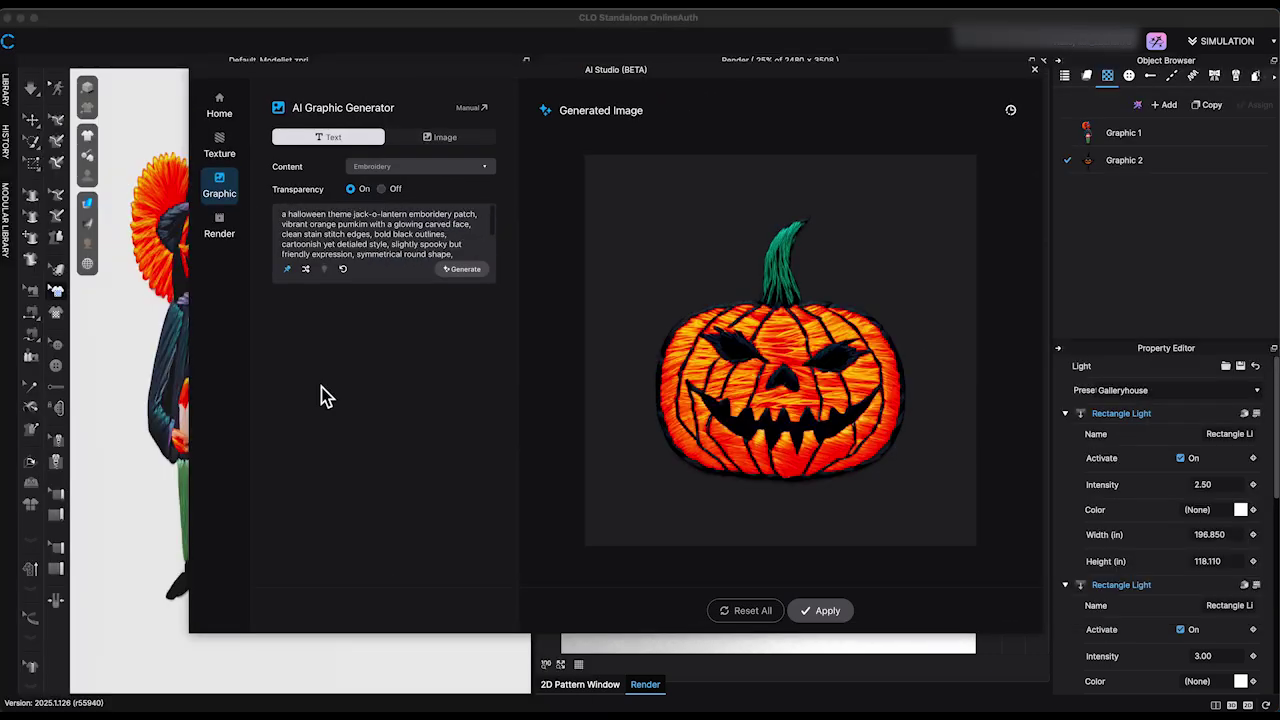
# Apply the generated pumpkin graphic and place it on the pattern below and between the two existing graphics.
pyautogui.click(825, 612)
pyautogui.click(463, 270)
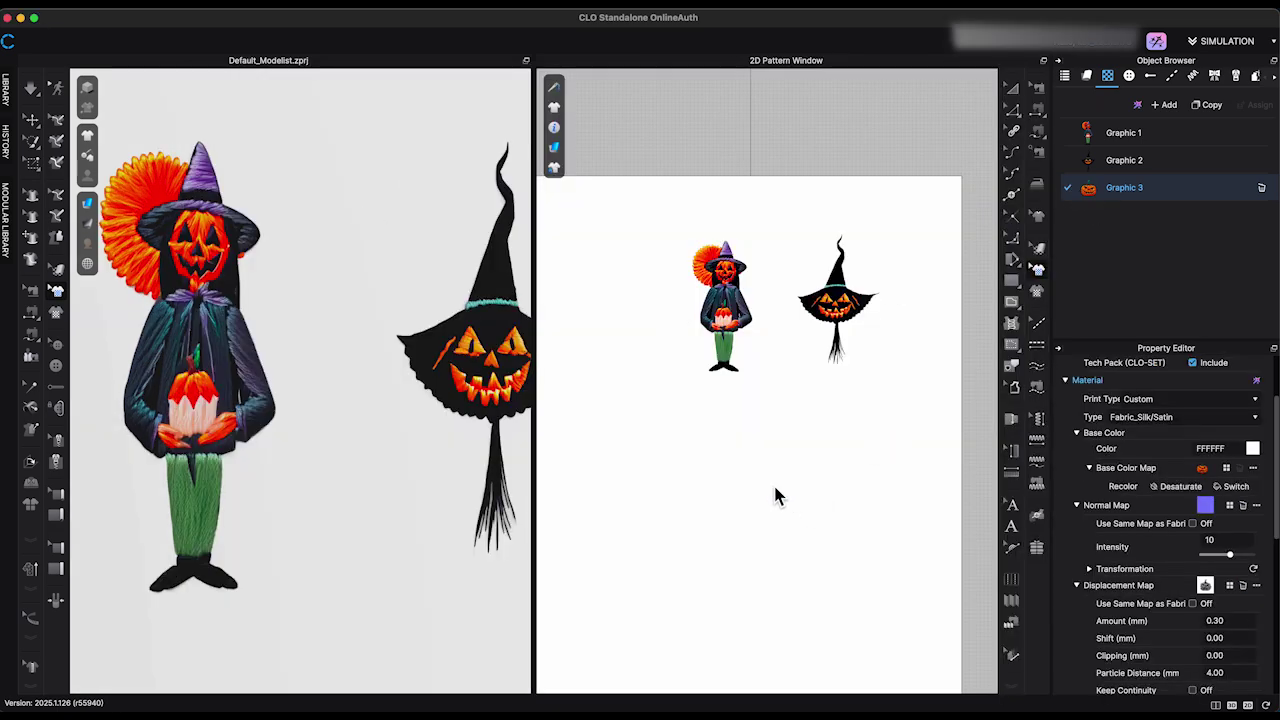
pyautogui.scroll(-3, 425, 503)
pyautogui.moveTo(429, 505); pyautogui.dragTo(425, 341, button='middle')
pyautogui.moveTo(828, 478); pyautogui.dragTo(840, 437)
# Return to the interactive render and inspect the stitching detail of all three embroidery graphics from several angles.
pyautogui.click(552, 19)
pyautogui.click(593, 41)
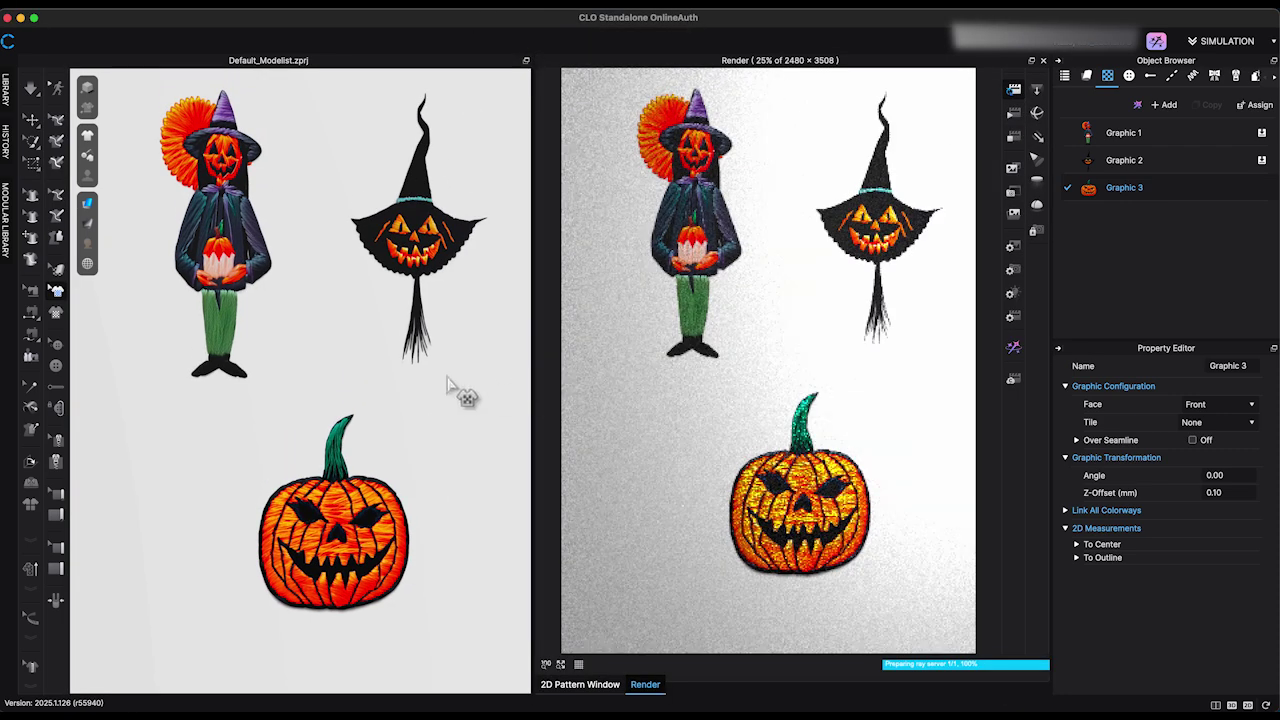
pyautogui.moveTo(457, 391); pyautogui.dragTo(440, 383, button='right')
pyautogui.scroll(2, 442, 388)
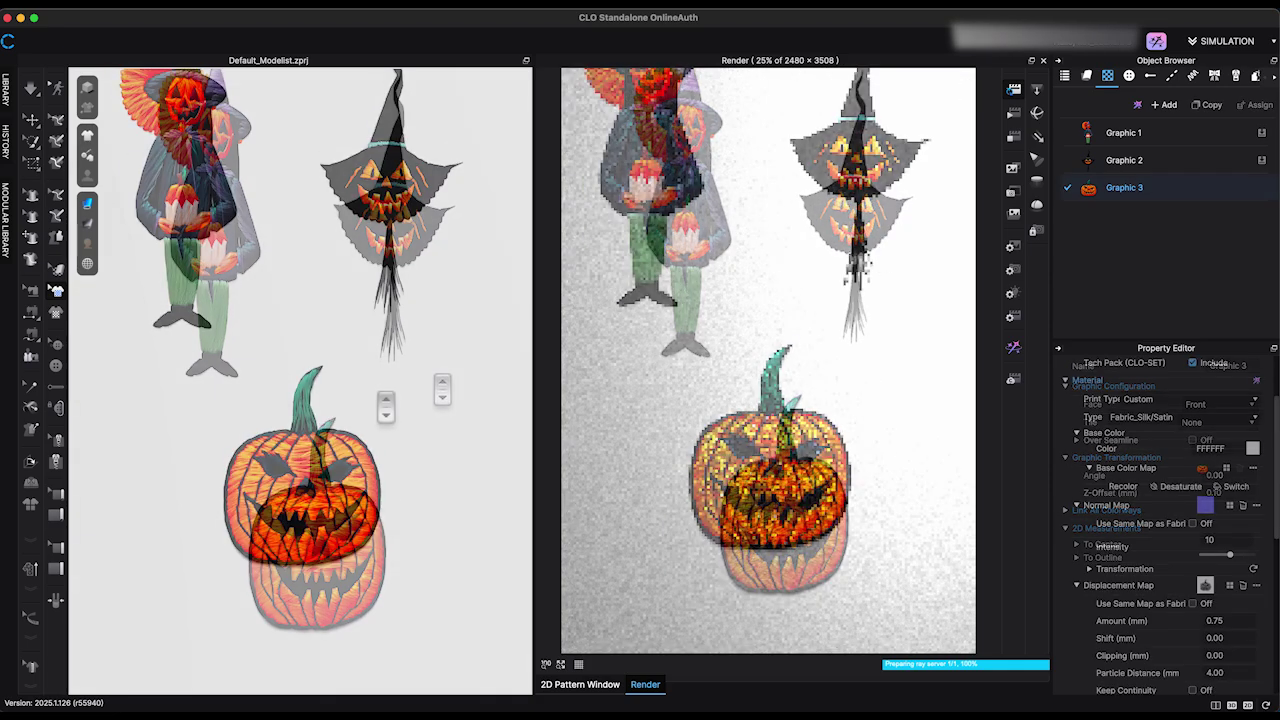
pyautogui.scroll(2, 443, 449)
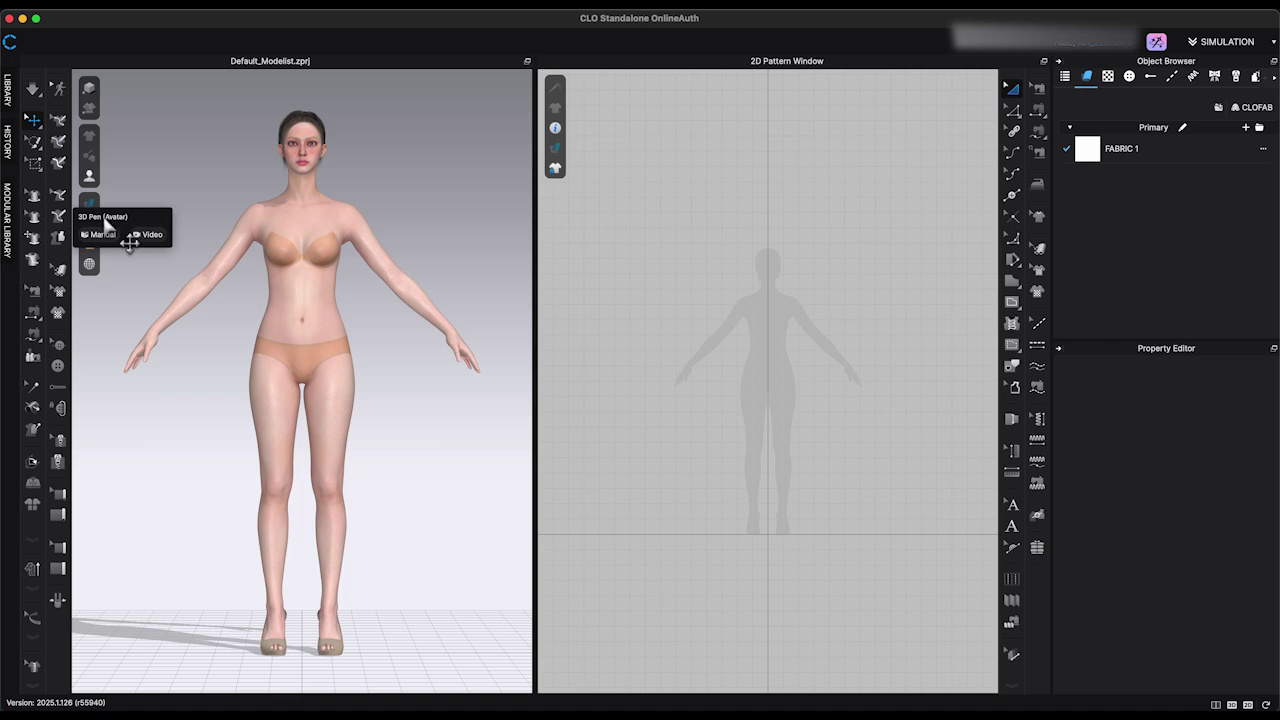
# With the 3D Pen (Avatar), draw a curved neckline about 4.9 in long and a shoulder line about 3.5 in long on the avatar.
pyautogui.scroll(8, 352, 295)
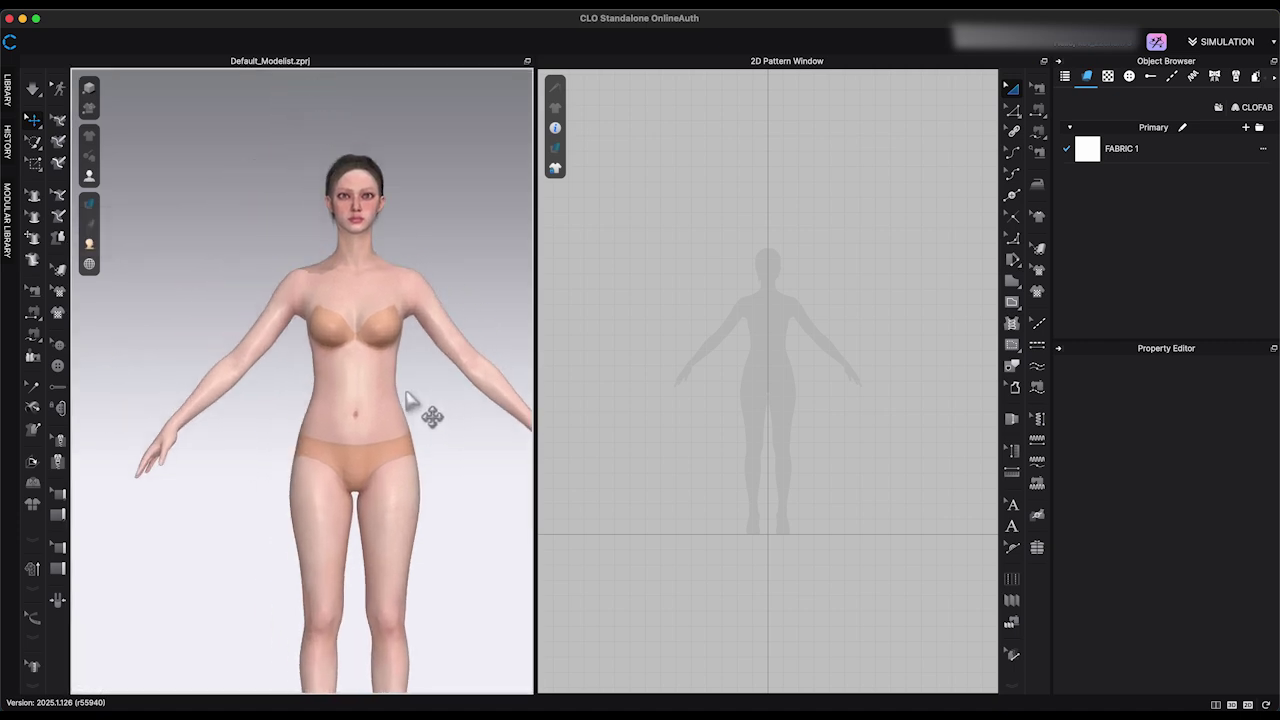
pyautogui.scroll(-2, 344, 381)
pyautogui.moveTo(427, 401); pyautogui.dragTo(432, 172, button='middle')
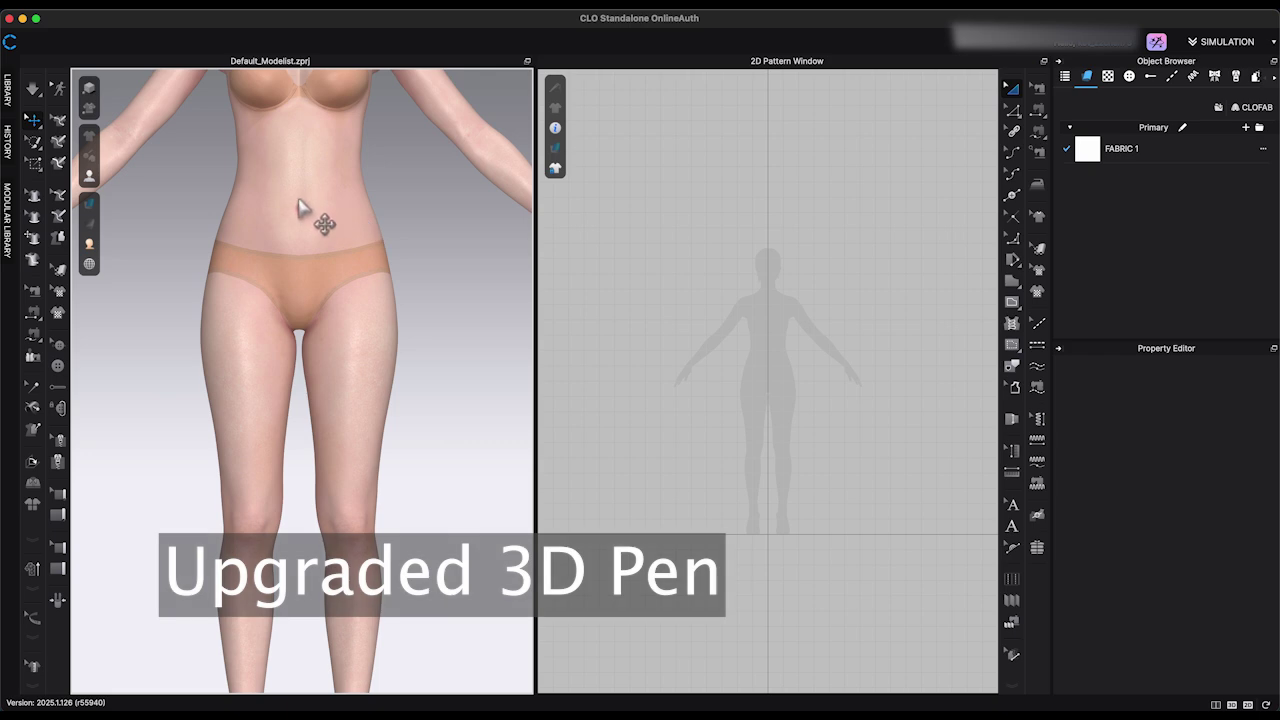
pyautogui.click(300, 207)
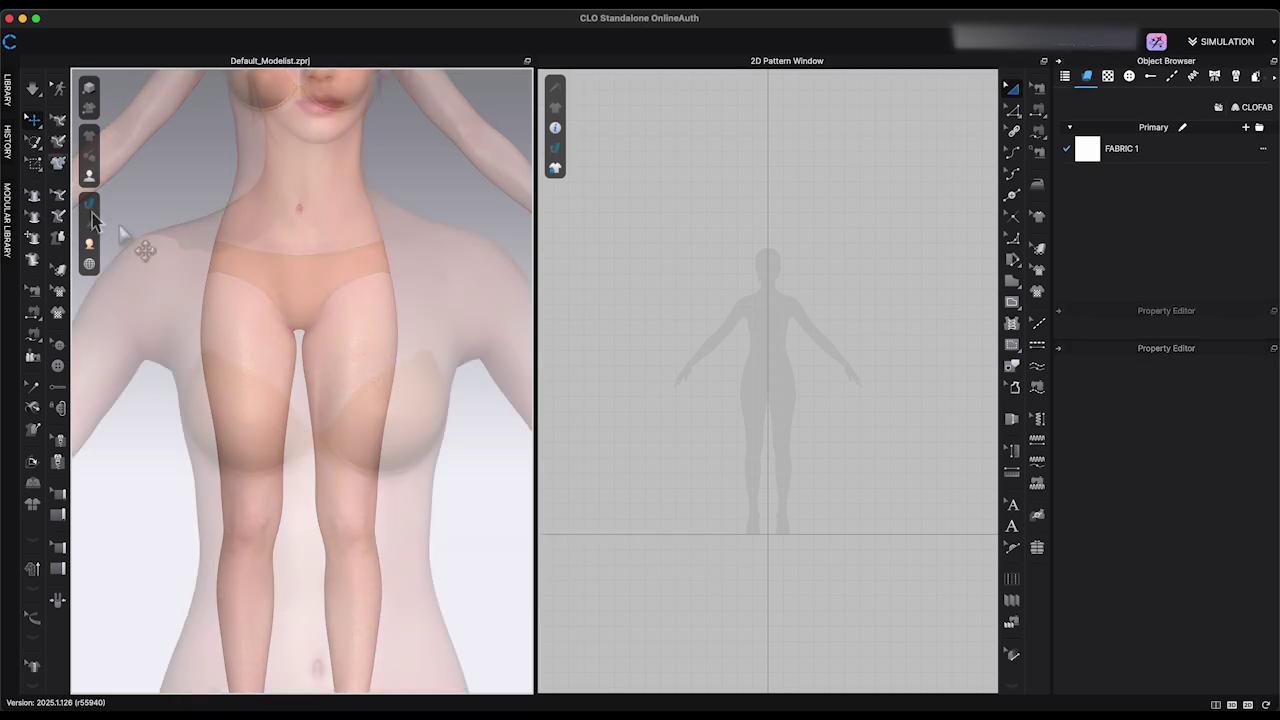
pyautogui.click(60, 217)
pyautogui.click(315, 253)
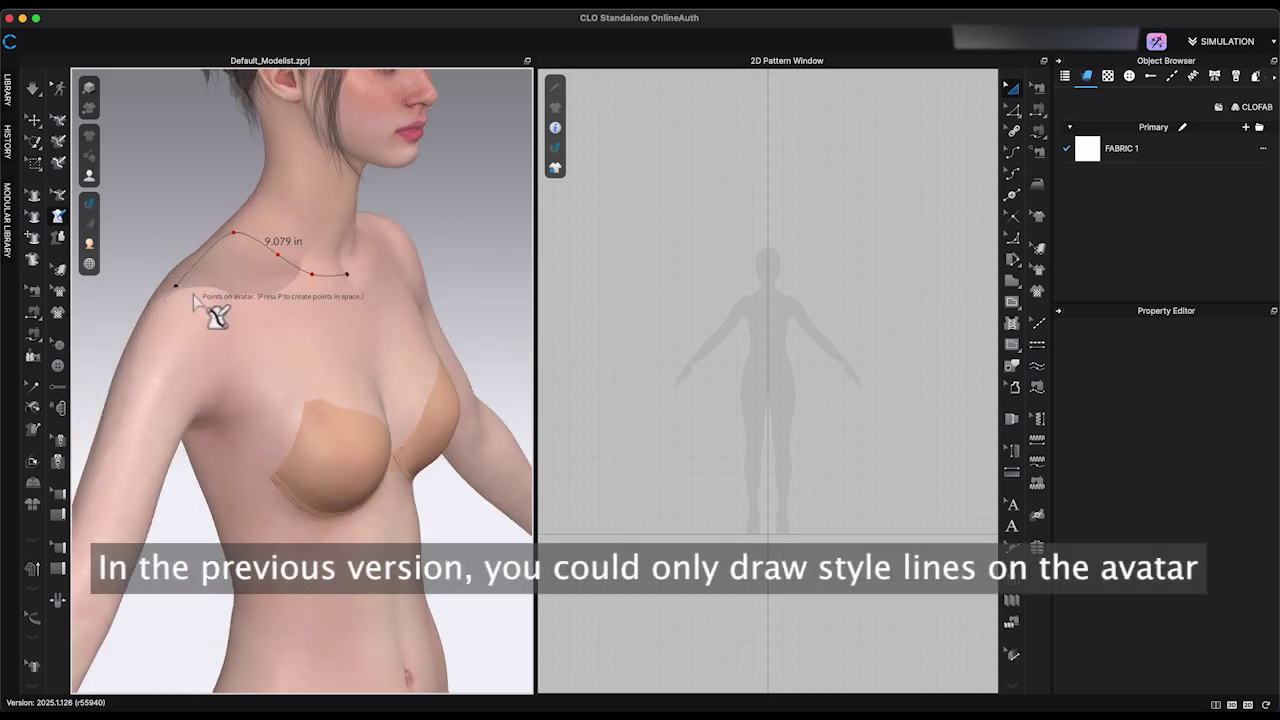
pyautogui.press('BackSpace')
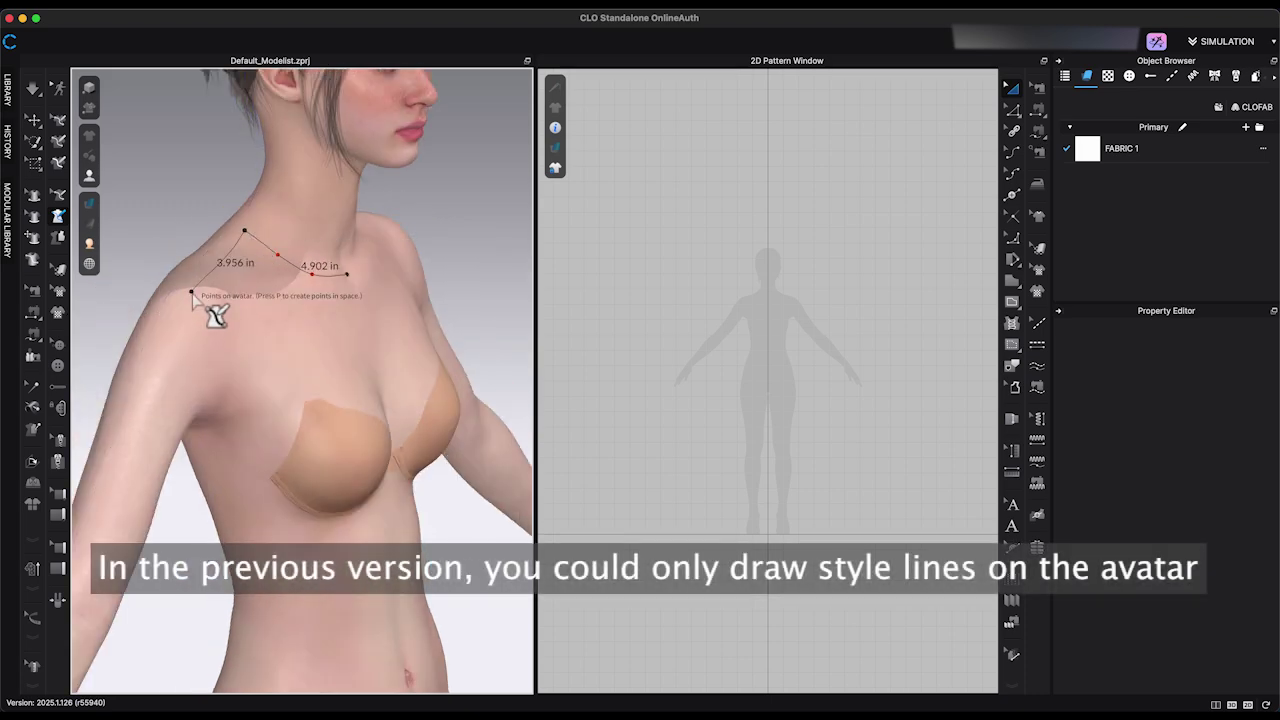
pyautogui.click(192, 294)
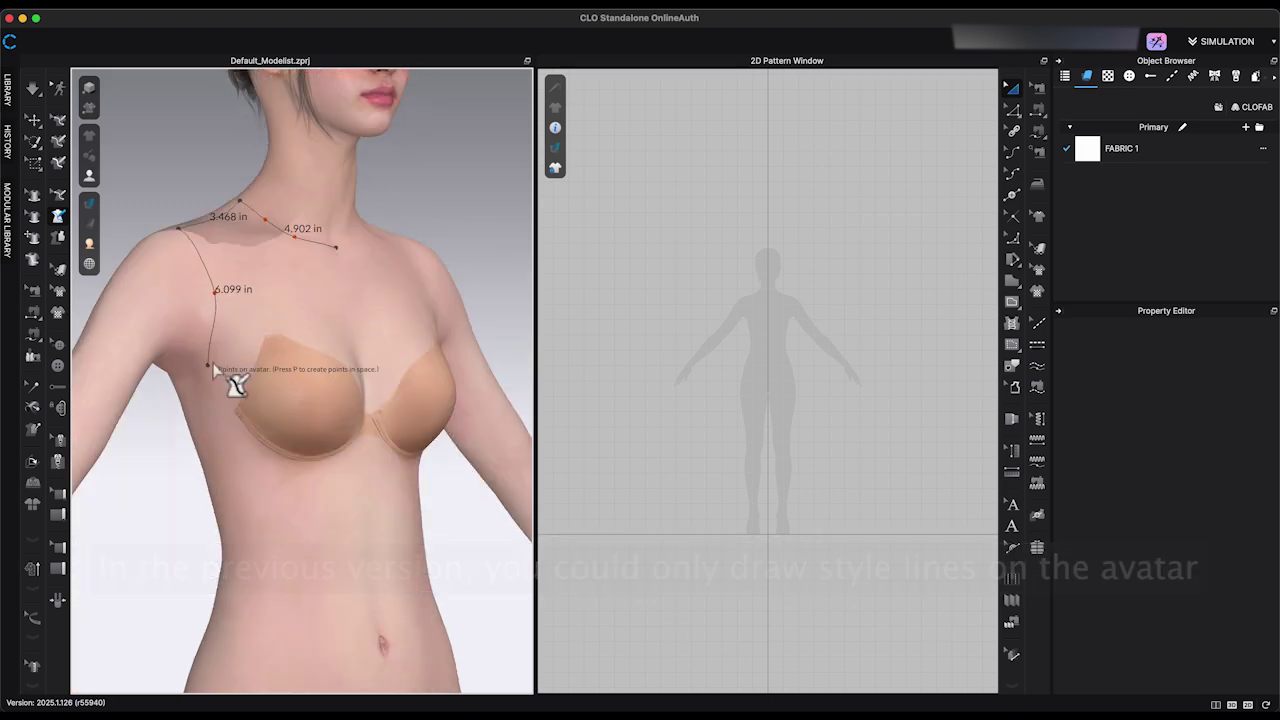
# Continue the bodice style lines with the armhole, a side seam about 7.8 in long, the waistline and the centre front.
pyautogui.click(179, 389)
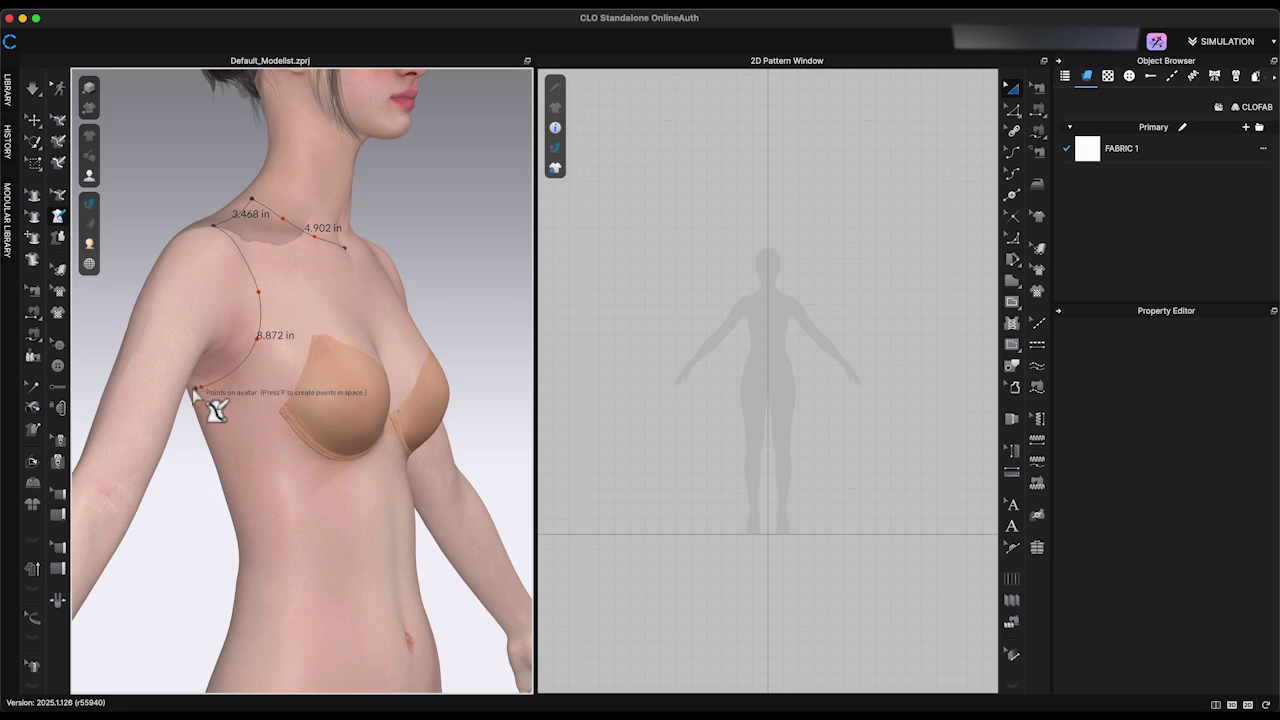
pyautogui.click(203, 566)
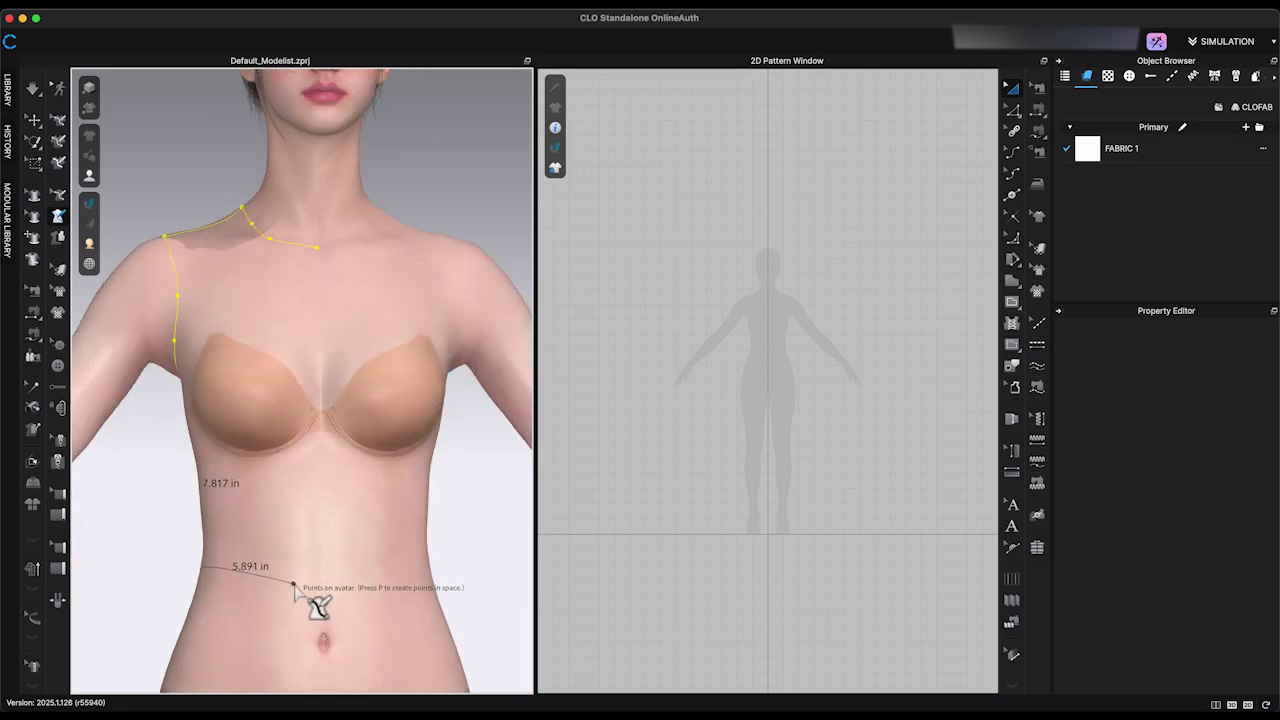
pyautogui.press('Escape')
pyautogui.click(321, 238)
pyautogui.click(331, 571)
pyautogui.moveTo(346, 603); pyautogui.dragTo(284, 605, button='right')
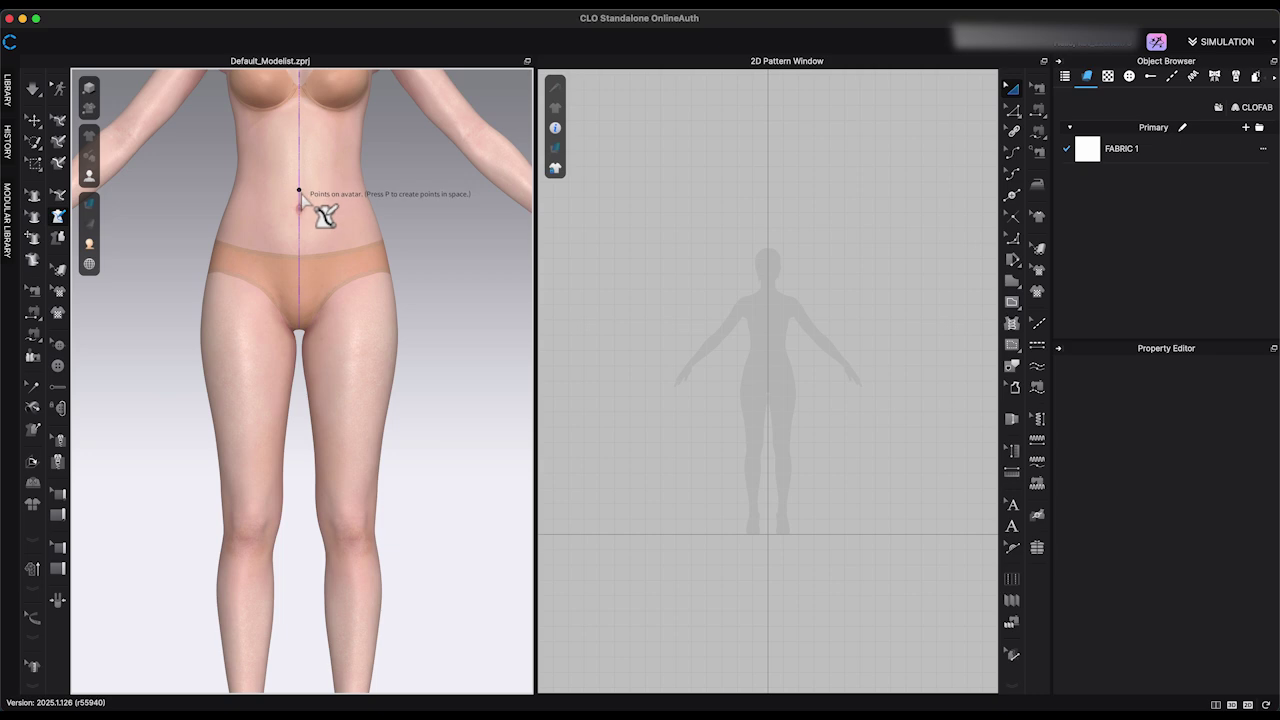
# Draw the skirt yoke's upper line from the centre front near the navel around to the avatar's side waist.
pyautogui.scroll(-3, 298, 193)
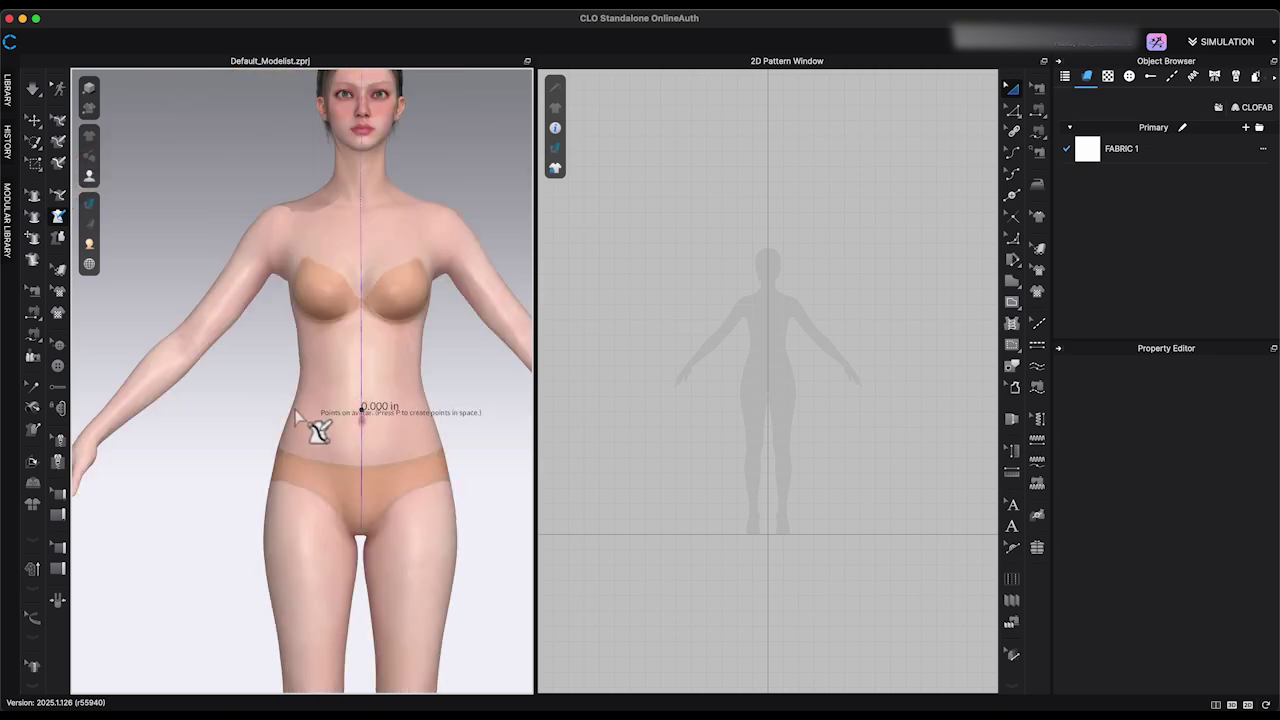
pyautogui.moveTo(301, 413); pyautogui.dragTo(334, 418, button='right')
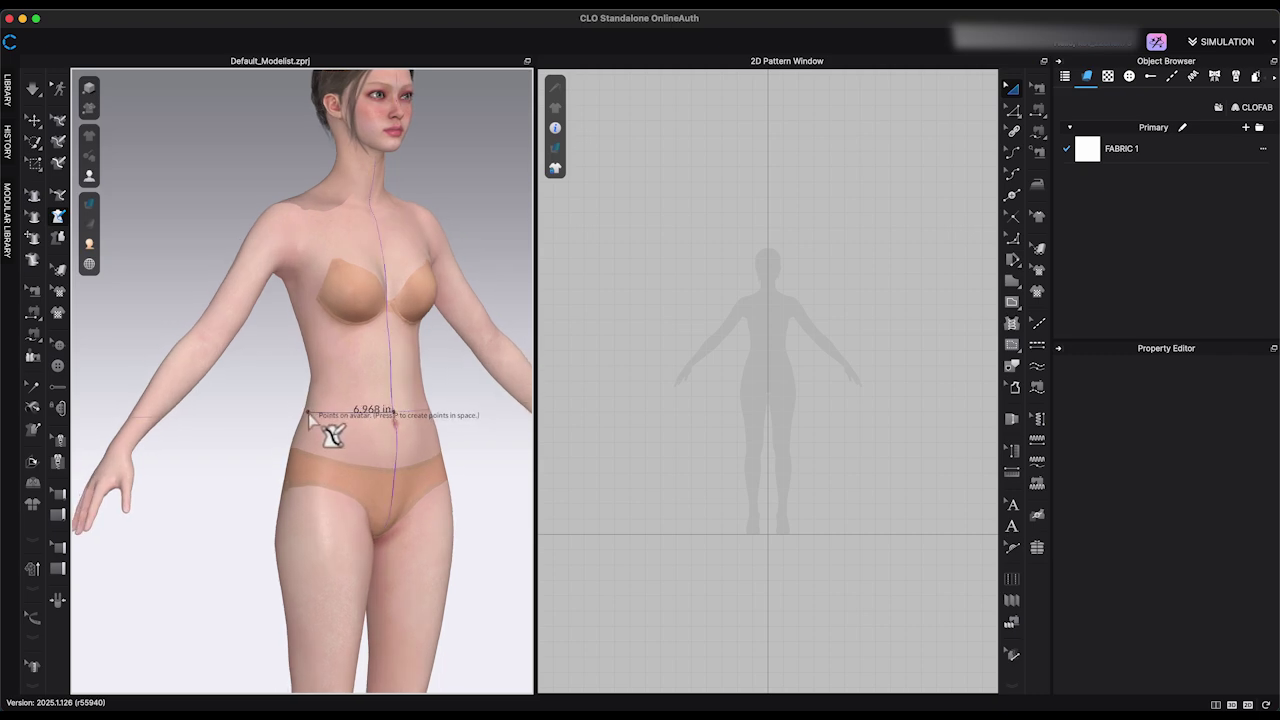
pyautogui.click(308, 413)
pyautogui.moveTo(349, 438); pyautogui.dragTo(411, 423, button='right')
pyautogui.click(352, 414)
# Draw the yoke's side line about 4.5 in down to the hip and close the outline along the hip and centre front.
pyautogui.moveTo(349, 483)
pyautogui.mouseDown(button='right')
pyautogui.moveTo(400, 482)
pyautogui.moveTo(369, 477)
pyautogui.mouseUp(button='right')
pyautogui.click(365, 477)
pyautogui.moveTo(486, 463); pyautogui.dragTo(527, 457, button='right')
pyautogui.click(341, 476)
pyautogui.moveTo(432, 408); pyautogui.dragTo(375, 362, button='right')
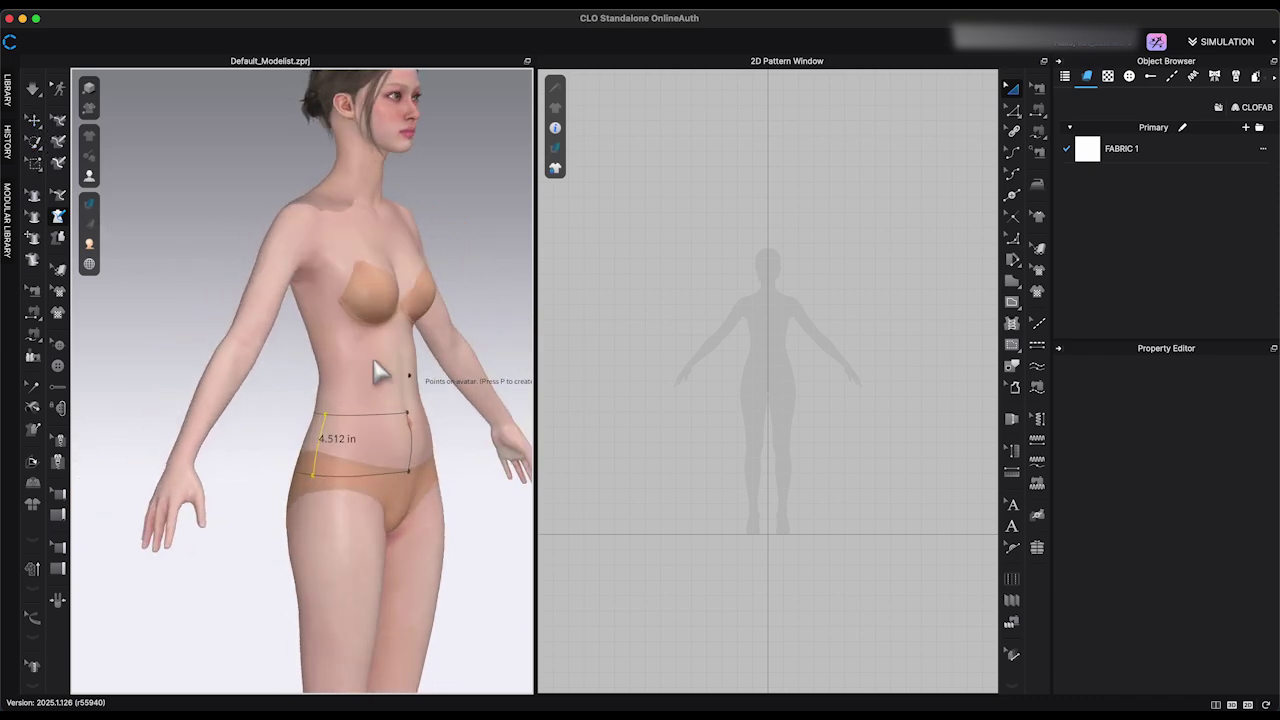
# Draw the skirt's centre-front line from the yoke's lower front corner down about 17.4 in to a point in space near the knees.
pyautogui.click(409, 473)
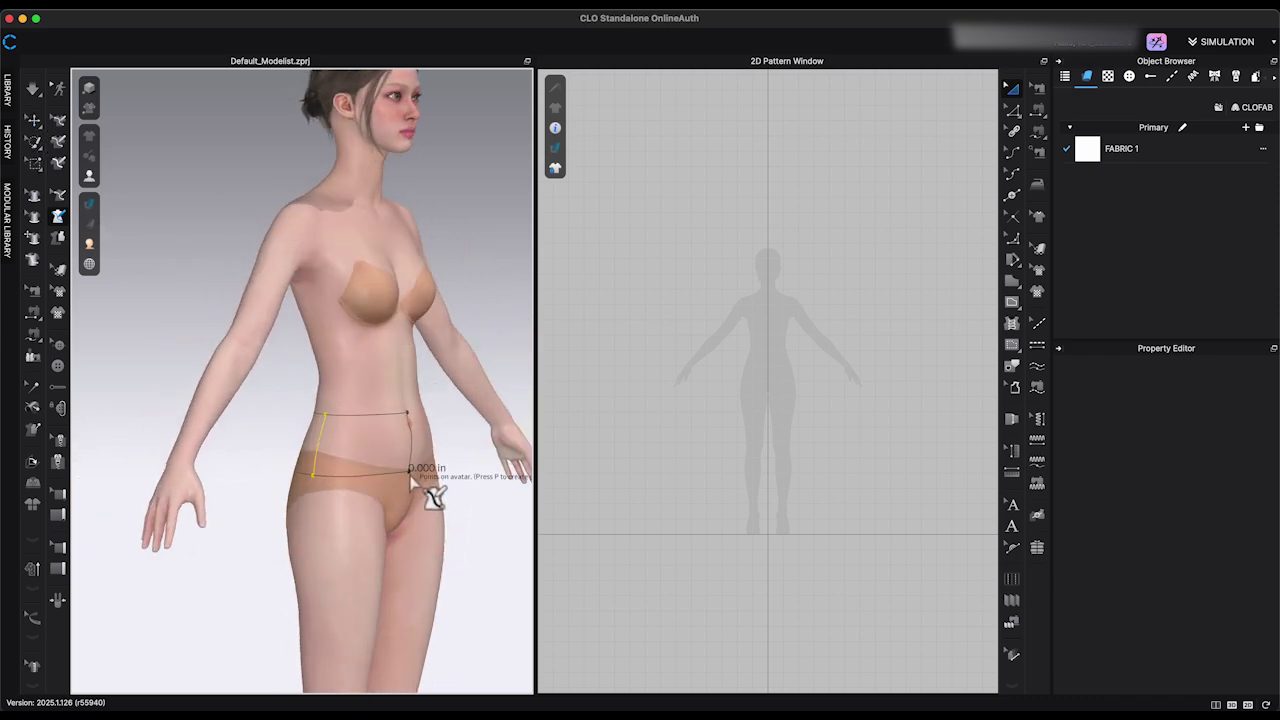
pyautogui.scroll(-2, 436, 554)
pyautogui.moveTo(435, 555); pyautogui.dragTo(392, 421, button='middle')
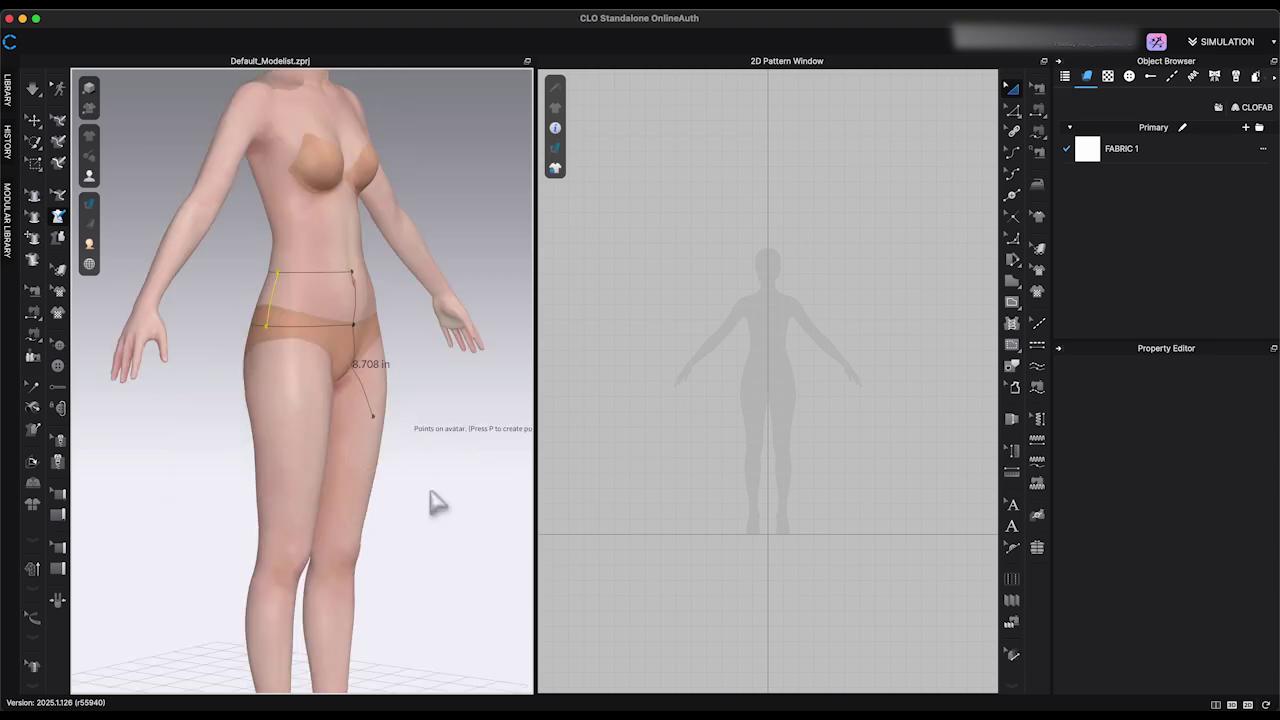
pyautogui.press('p')
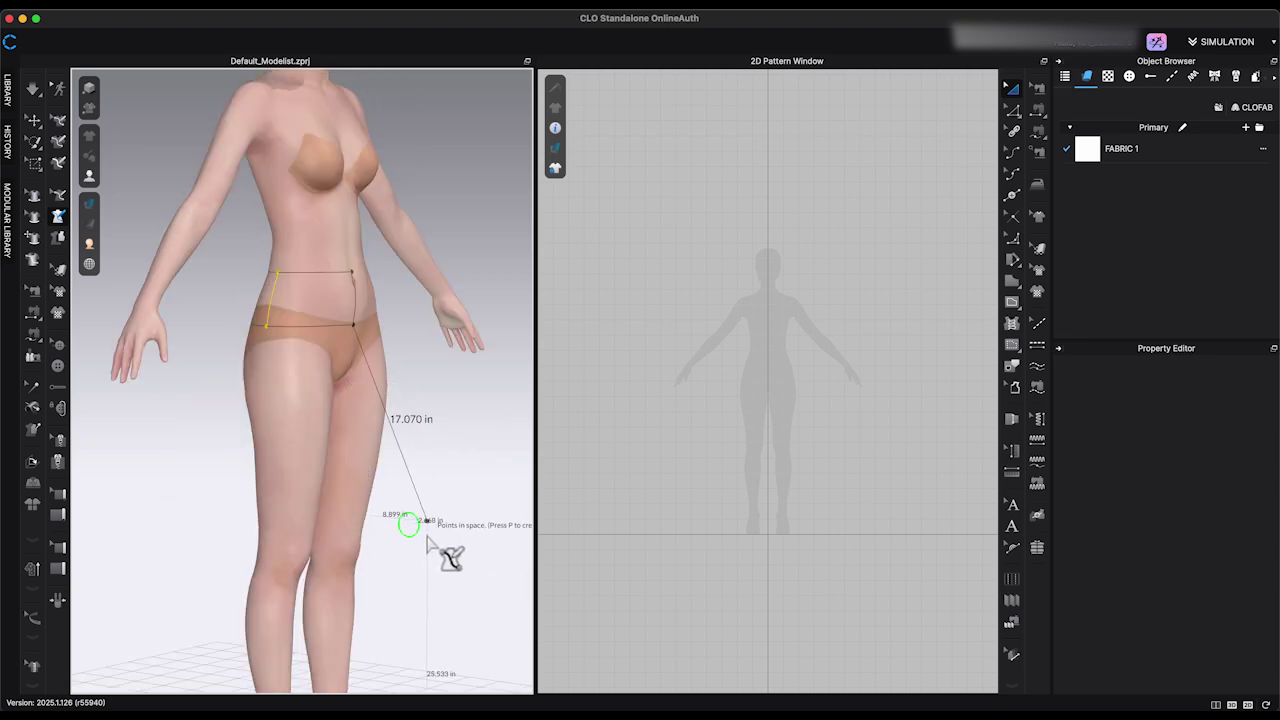
pyautogui.moveTo(405, 550); pyautogui.dragTo(337, 543, button='right')
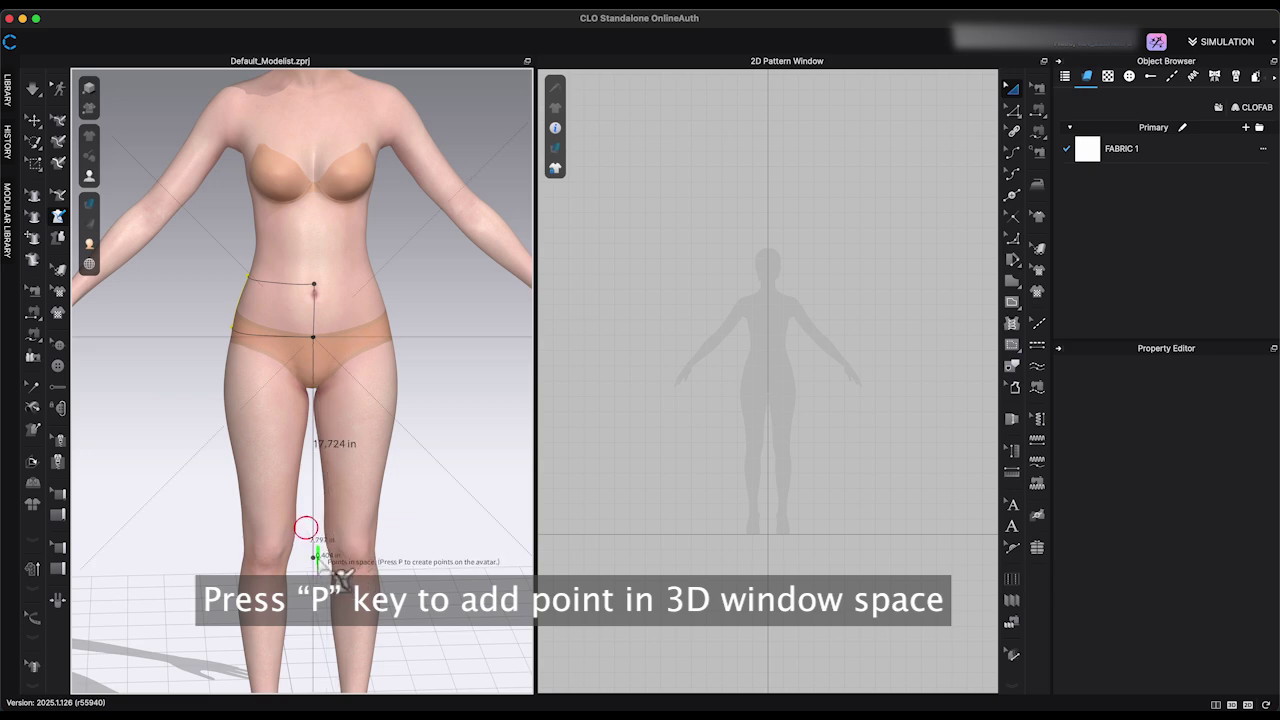
pyautogui.moveTo(337, 551); pyautogui.dragTo(389, 545, button='right')
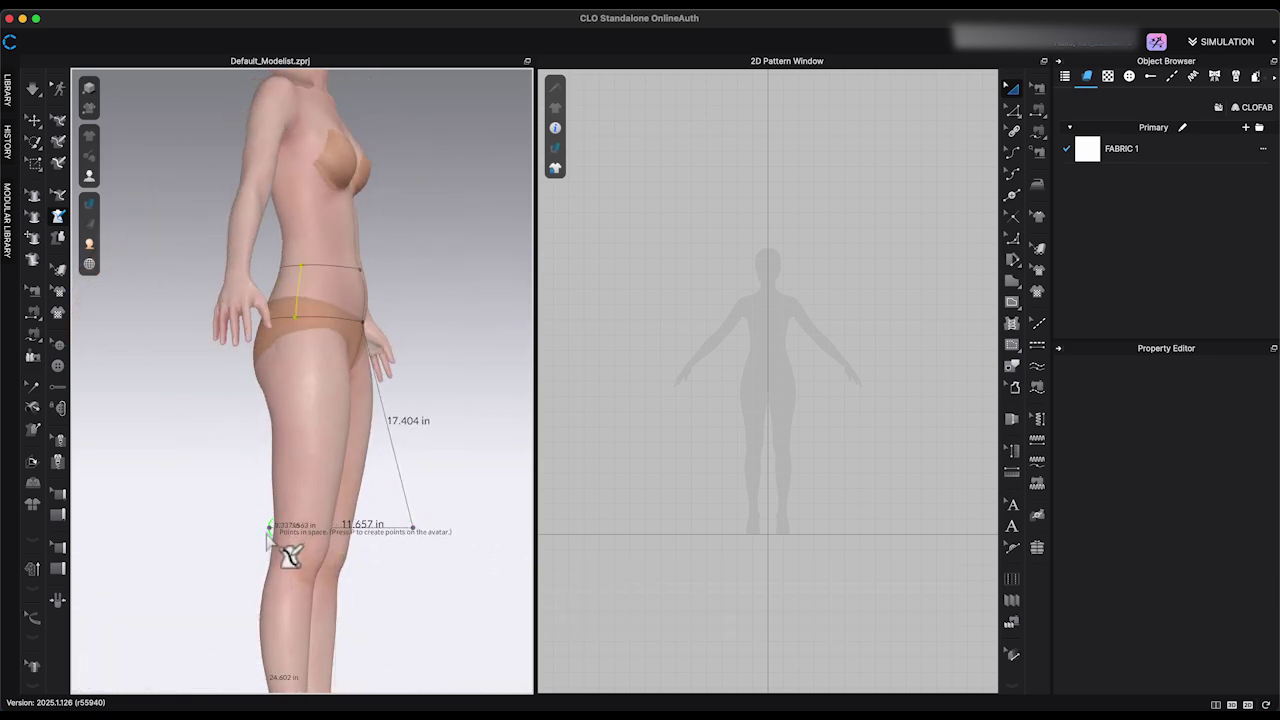
# Continue the skirt hem in space around the avatar's side to the centre back and close the outline up to the yoke.
pyautogui.moveTo(286, 551); pyautogui.dragTo(213, 591, button='right')
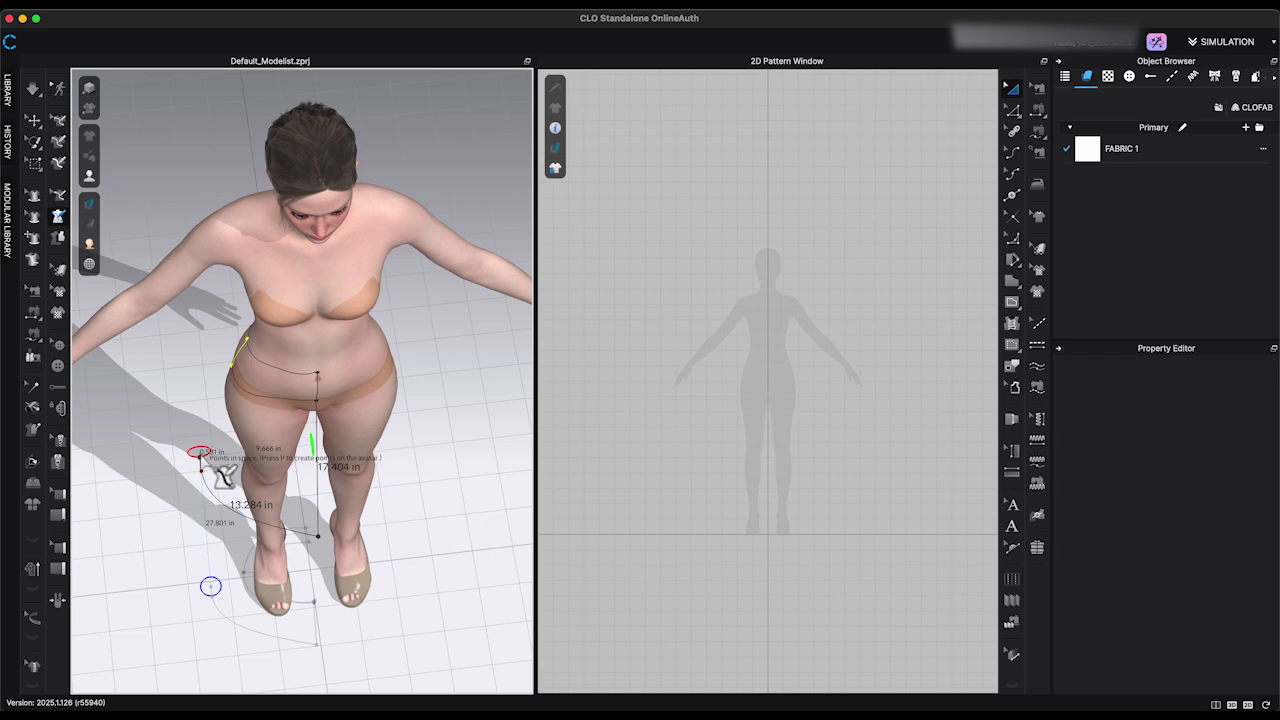
pyautogui.moveTo(266, 486); pyautogui.dragTo(325, 402, button='right')
pyautogui.click(300, 338)
pyautogui.moveTo(304, 527); pyautogui.dragTo(400, 457, button='right')
pyautogui.press('Escape')
# With Edit 3D Pen (Avatar), add a curve point to the skirt's back hem line and pull it outward into a curve.
pyautogui.click(58, 197)
pyautogui.moveTo(322, 505); pyautogui.dragTo(380, 543, button='right')
pyautogui.moveTo(438, 578); pyautogui.dragTo(372, 562, button='right')
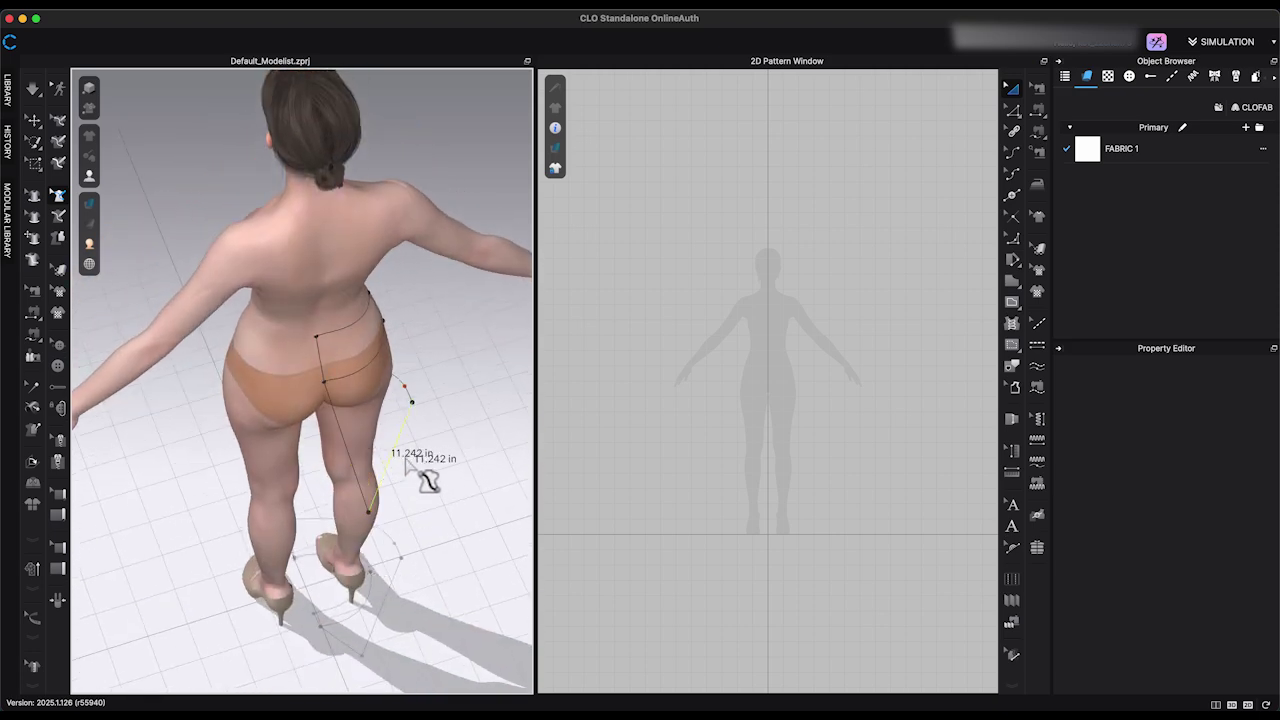
pyautogui.rightClick(393, 454)
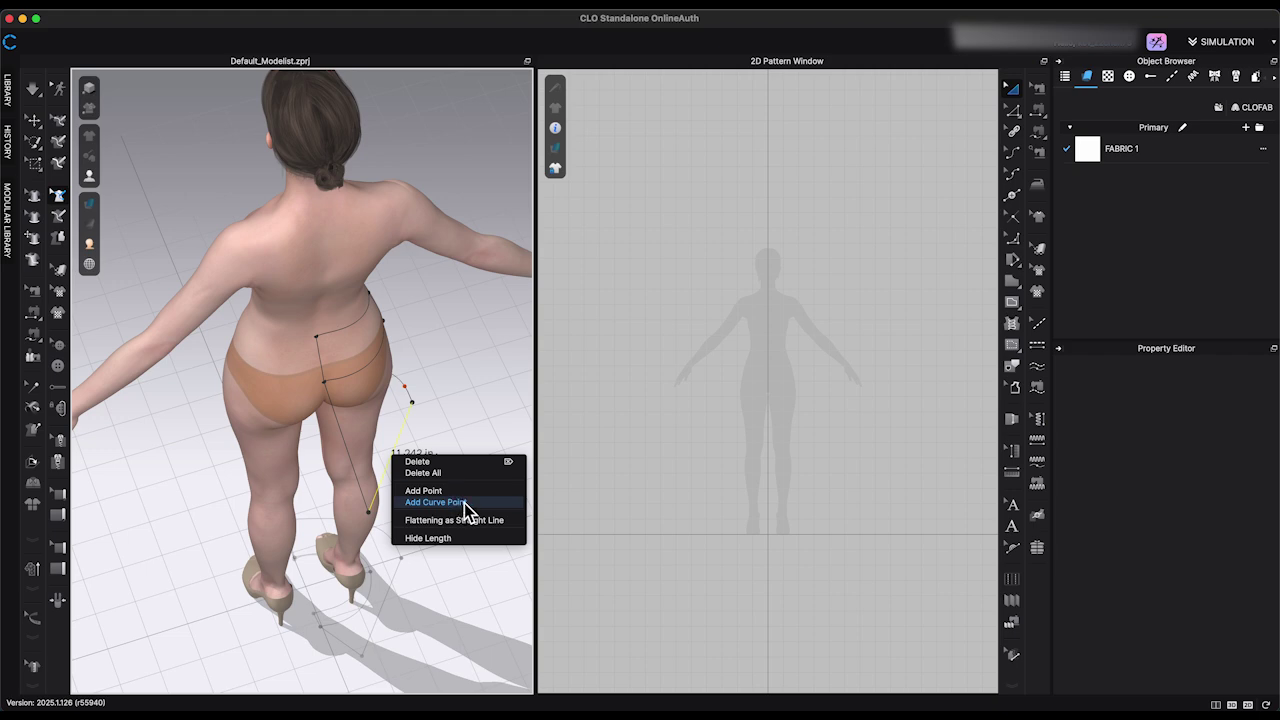
pyautogui.click(464, 503)
pyautogui.moveTo(391, 454); pyautogui.dragTo(436, 486)
pyautogui.moveTo(436, 488); pyautogui.dragTo(340, 445, button='right')
# Reshape the skirt hem in a side view by moving its side point, front corner and front curve point.
pyautogui.moveTo(316, 514); pyautogui.dragTo(313, 508)
pyautogui.moveTo(415, 523); pyautogui.dragTo(415, 517)
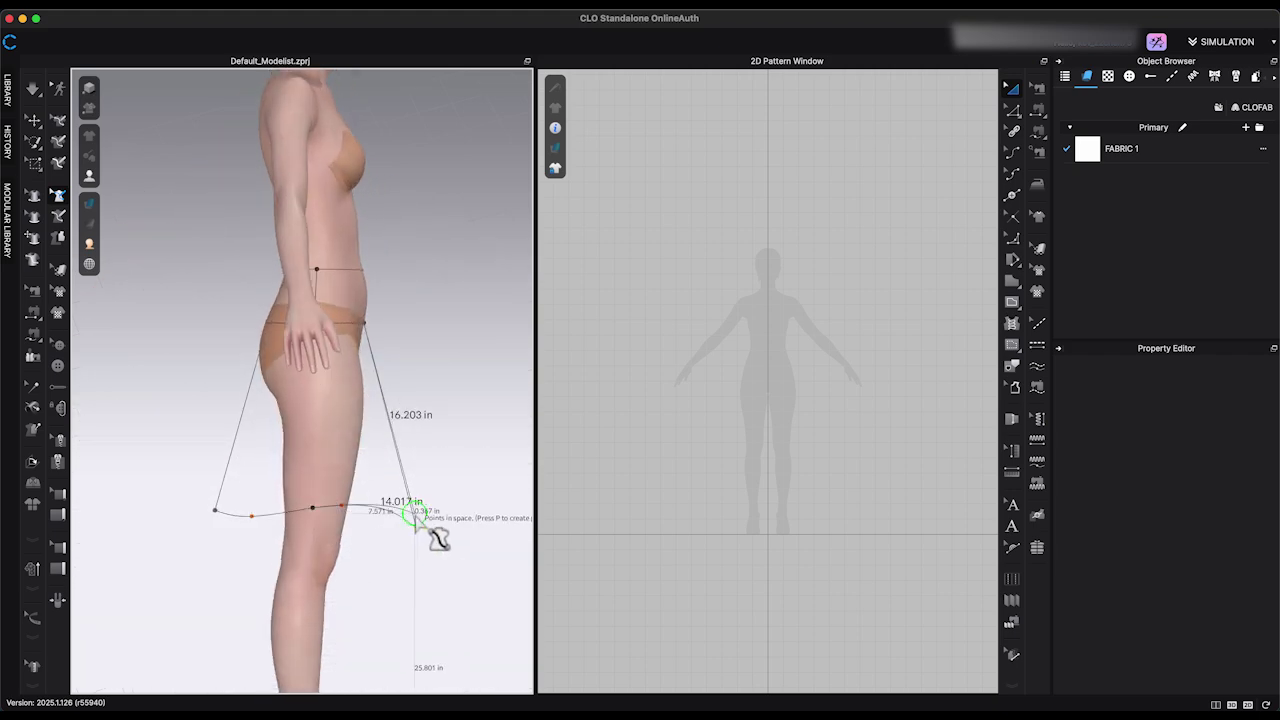
pyautogui.moveTo(416, 518); pyautogui.dragTo(334, 533, button='right')
pyautogui.moveTo(261, 513); pyautogui.dragTo(364, 517, button='right')
pyautogui.moveTo(366, 517); pyautogui.dragTo(374, 505)
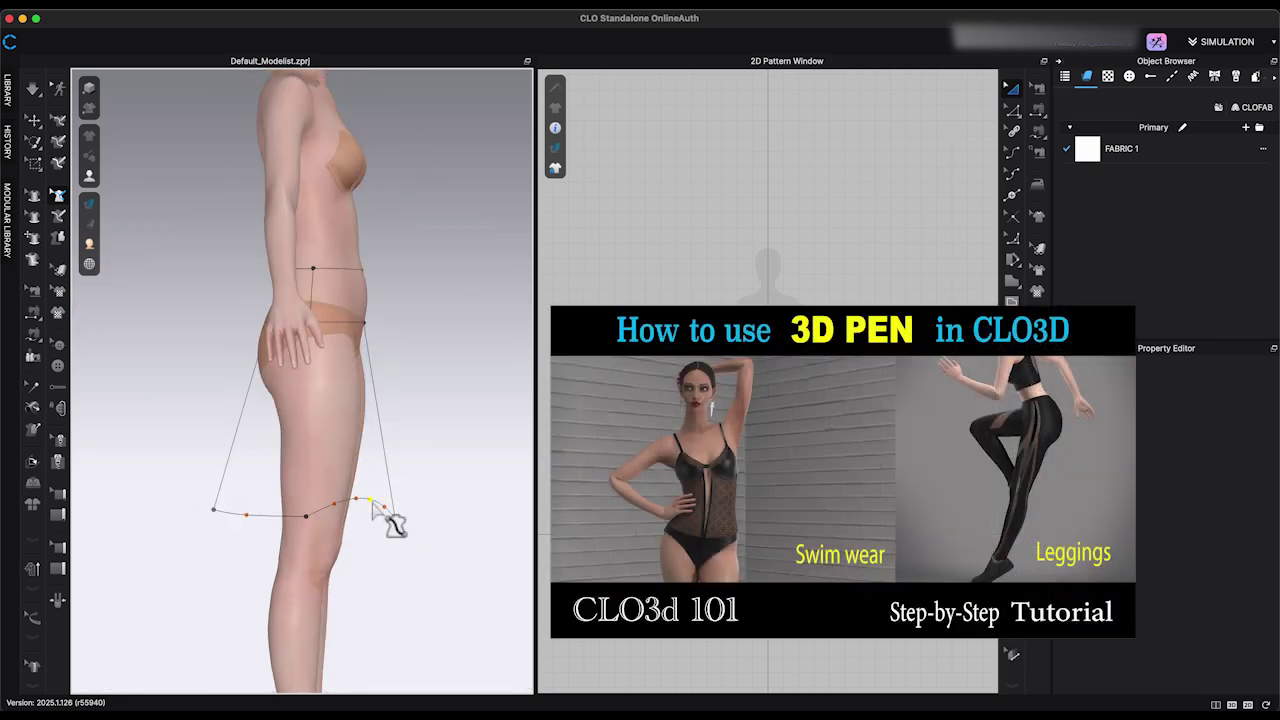
# Flatten the front and back yoke and skirt areas into separate 2D pattern pieces.
pyautogui.moveTo(496, 530); pyautogui.dragTo(418, 535, button='right')
pyautogui.moveTo(283, 528); pyautogui.dragTo(350, 532, button='right')
pyautogui.moveTo(514, 586); pyautogui.dragTo(258, 352, button='right')
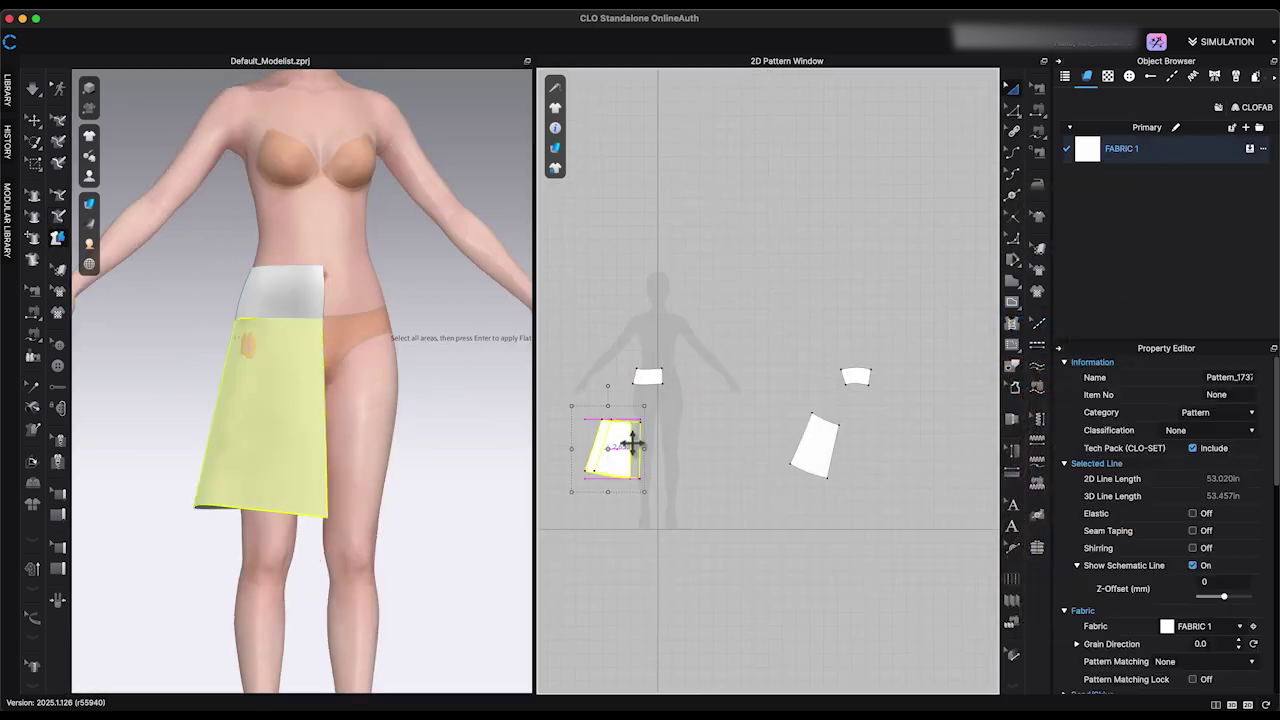
# Arrange the front and back yoke pieces above their matching skirt pieces on the 2D pattern plane.
pyautogui.moveTo(634, 443); pyautogui.dragTo(657, 446)
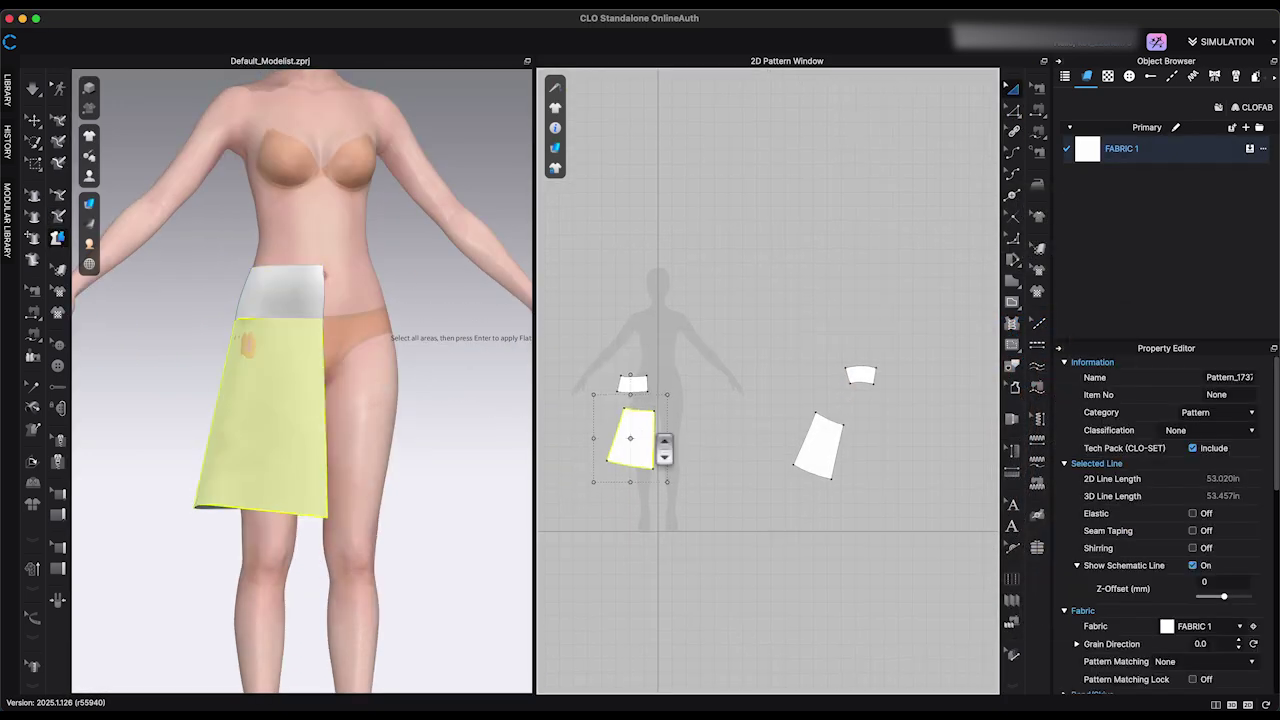
pyautogui.click(611, 310)
pyautogui.scroll(3, 611, 310)
pyautogui.scroll(-3, 818, 362)
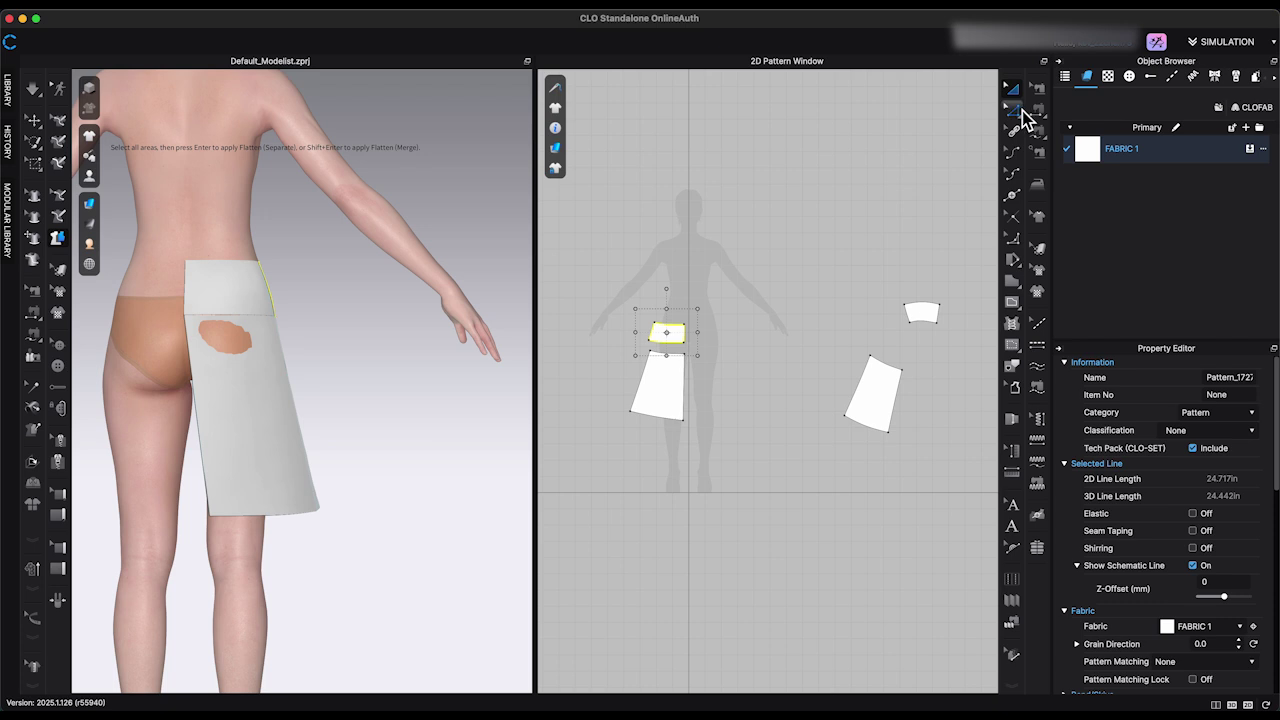
pyautogui.scroll(3, 931, 331)
pyautogui.click(958, 320)
pyautogui.moveTo(958, 320); pyautogui.dragTo(749, 326)
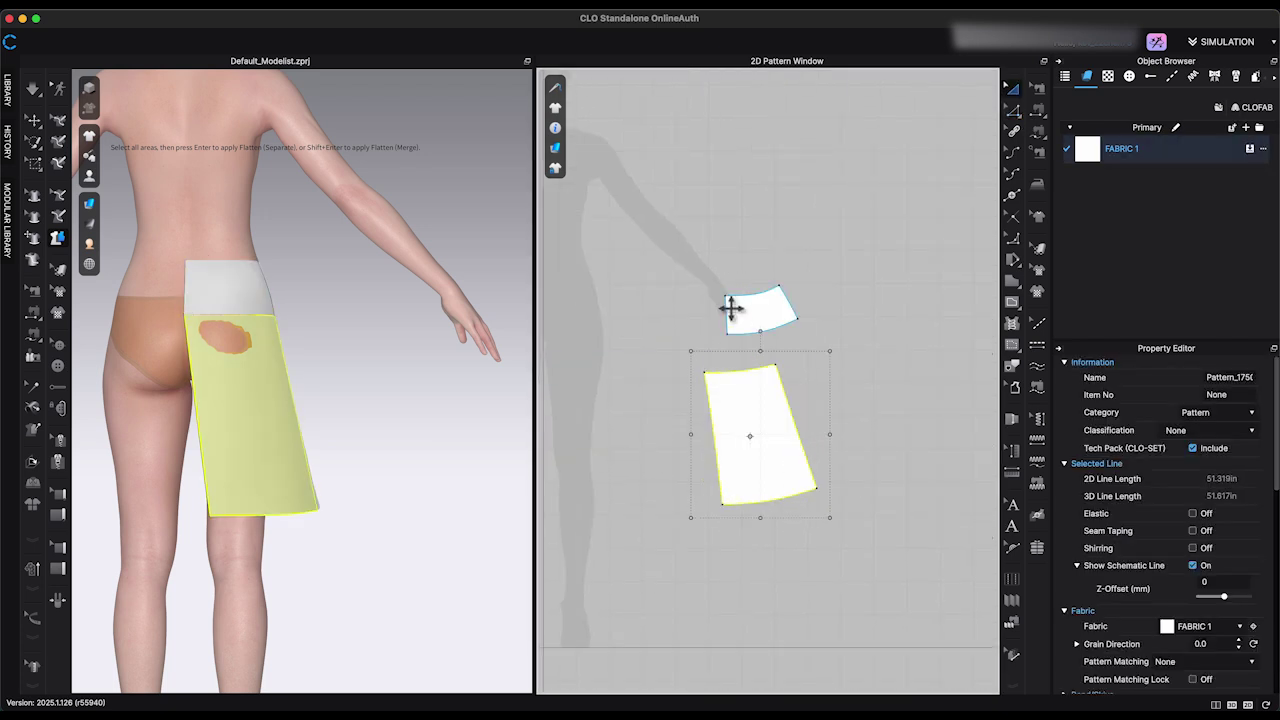
pyautogui.moveTo(765, 314); pyautogui.dragTo(743, 329)
# Move the lower centre-back corner points of the back skirt and back yoke to make their centre-back edges vertical.
pyautogui.click(1013, 109)
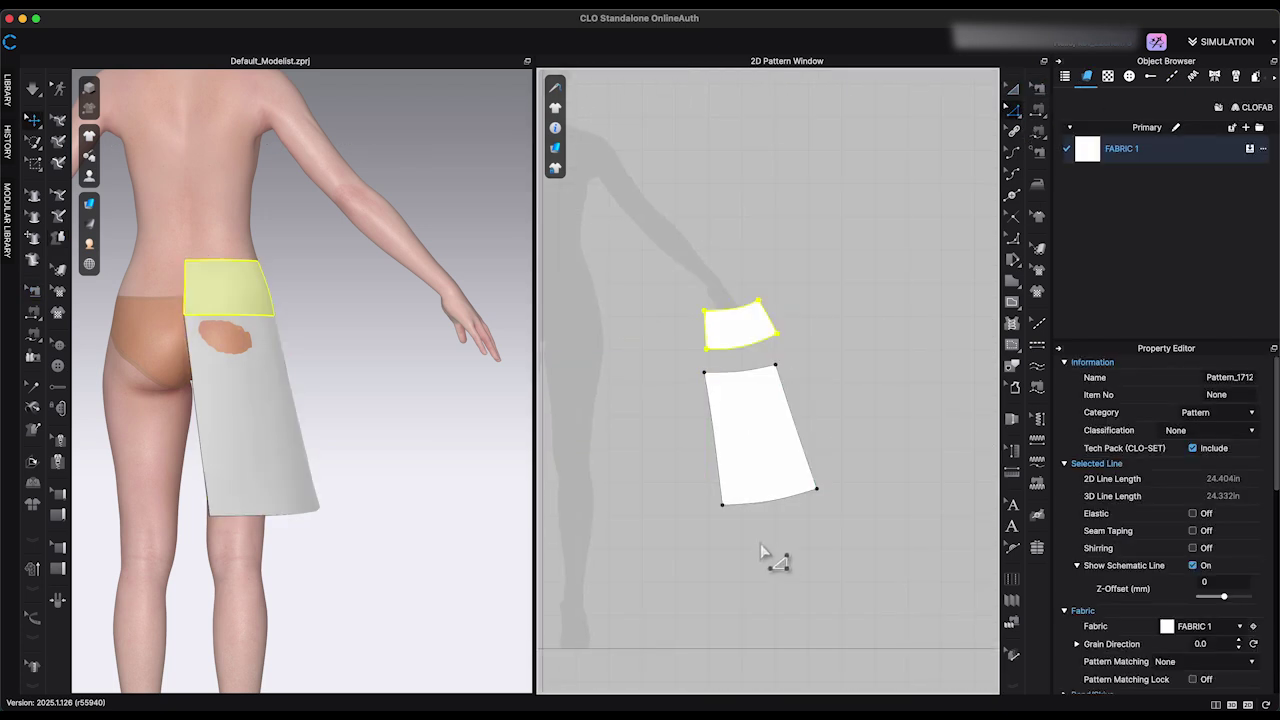
pyautogui.moveTo(795, 511); pyautogui.dragTo(778, 517)
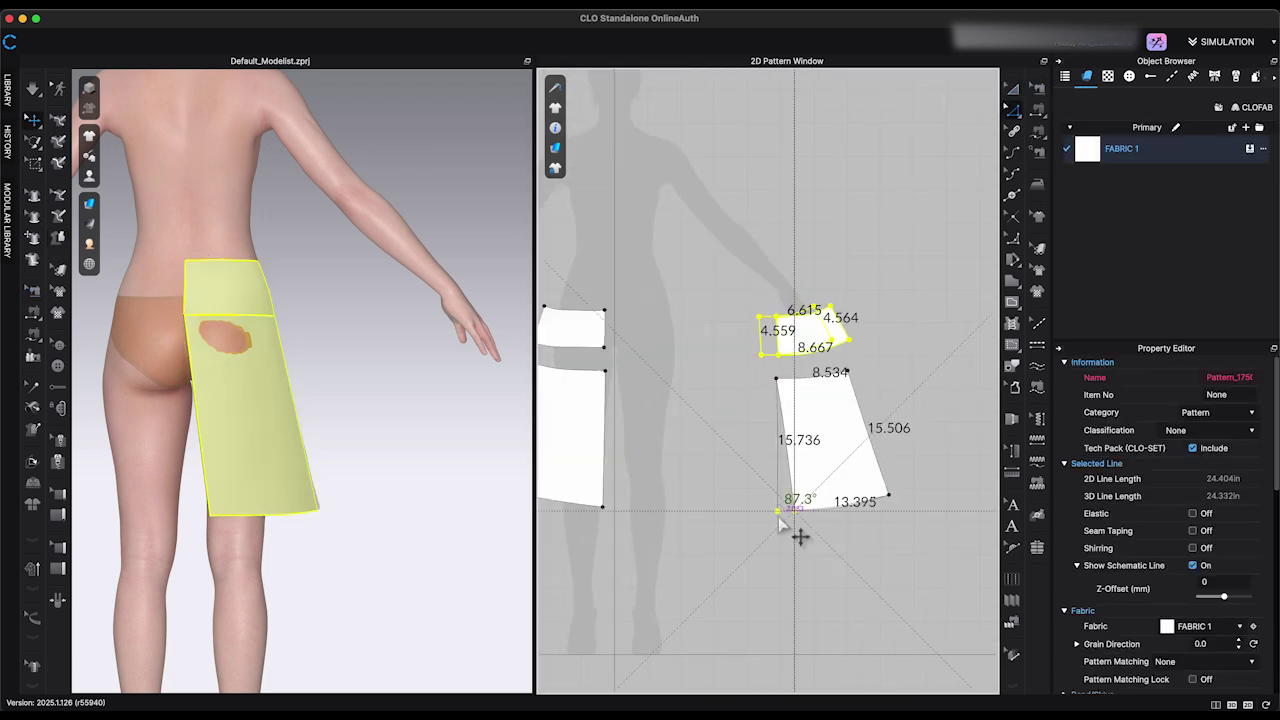
pyautogui.moveTo(762, 357); pyautogui.dragTo(758, 358)
pyautogui.click(57, 216)
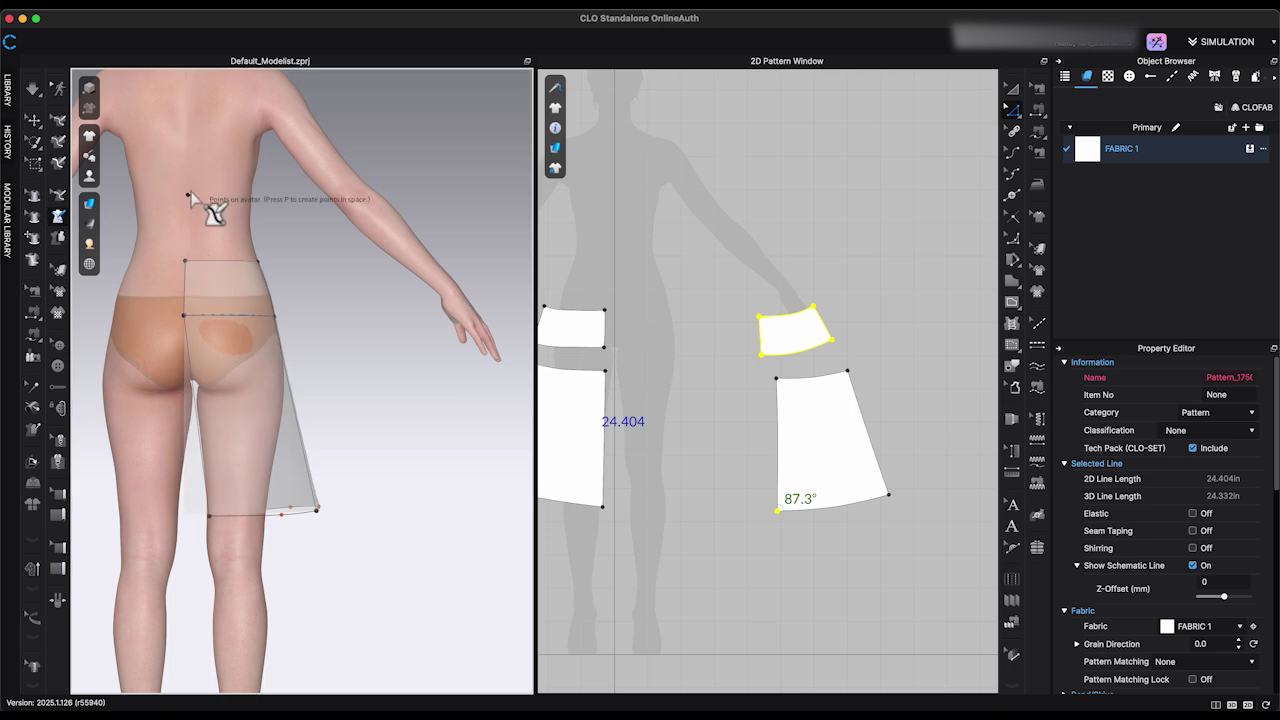
pyautogui.press('2')
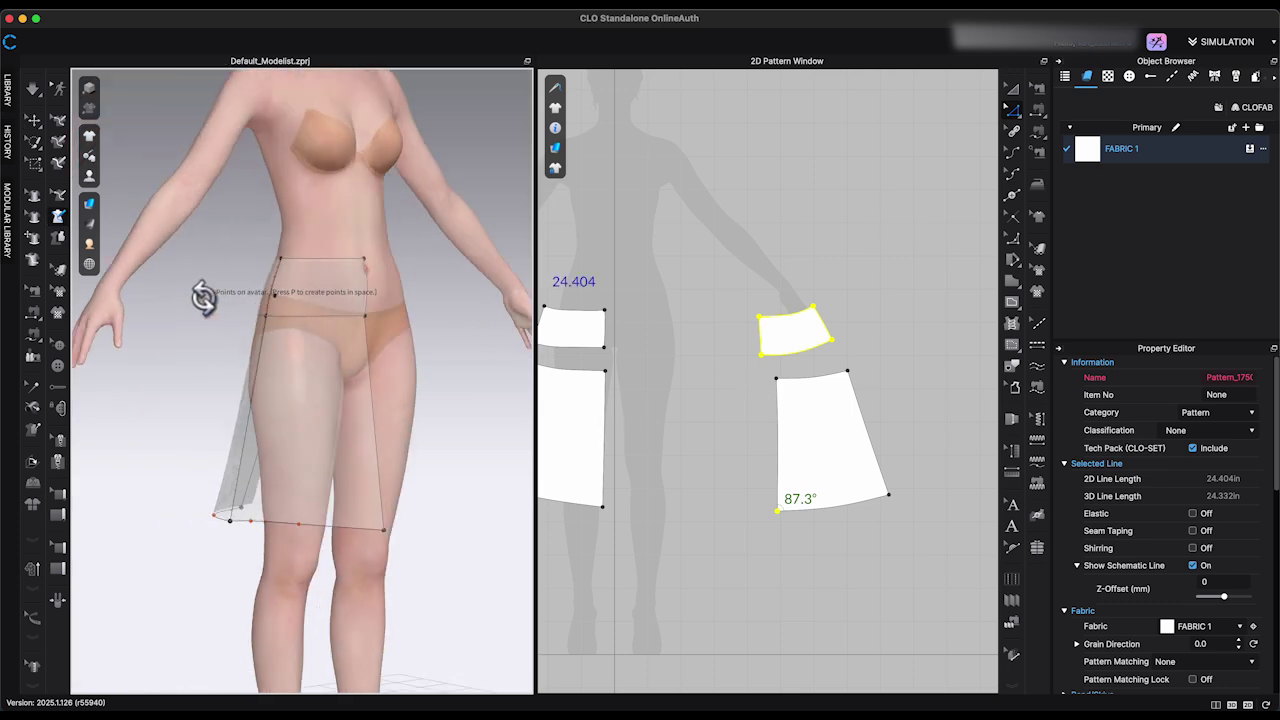
# Line up the back skirt piece under the back yoke and refine the corner points along the centre back.
pyautogui.scroll(5, 745, 362)
pyautogui.moveTo(798, 340); pyautogui.dragTo(791, 340)
pyautogui.scroll(-4, 838, 388)
pyautogui.press('a')
pyautogui.moveTo(892, 459); pyautogui.dragTo(866, 429)
pyautogui.scroll(3, 866, 420)
pyautogui.press('z')
pyautogui.click(790, 663)
pyautogui.moveTo(788, 661); pyautogui.dragTo(783, 663)
# Delete the curve point on the back skirt's centre-back edge and nudge its upper side-seam corner outward.
pyautogui.press('v')
pyautogui.click(786, 509)
pyautogui.press('Delete')
pyautogui.moveTo(962, 324); pyautogui.dragTo(840, 312, button='middle')
pyautogui.press('z')
pyautogui.click(775, 311)
pyautogui.moveTo(832, 323); pyautogui.dragTo(840, 317)
pyautogui.click(795, 304)
pyautogui.scroll(-4, 946, 542)
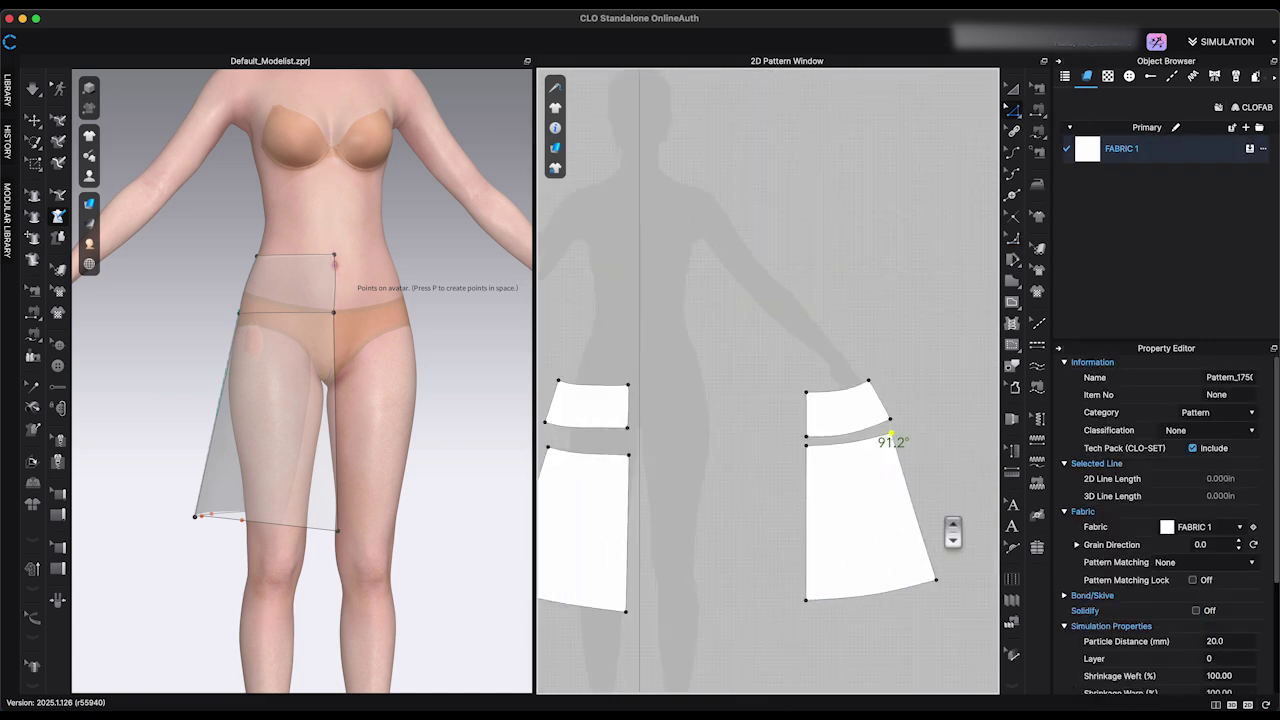
# Nudge the front skirt's upper side-seam corner and straighten the front yoke's centre-front edge.
pyautogui.click(630, 437)
pyautogui.scroll(4, 585, 485)
pyautogui.click(674, 391)
pyautogui.moveTo(661, 388); pyautogui.dragTo(656, 382)
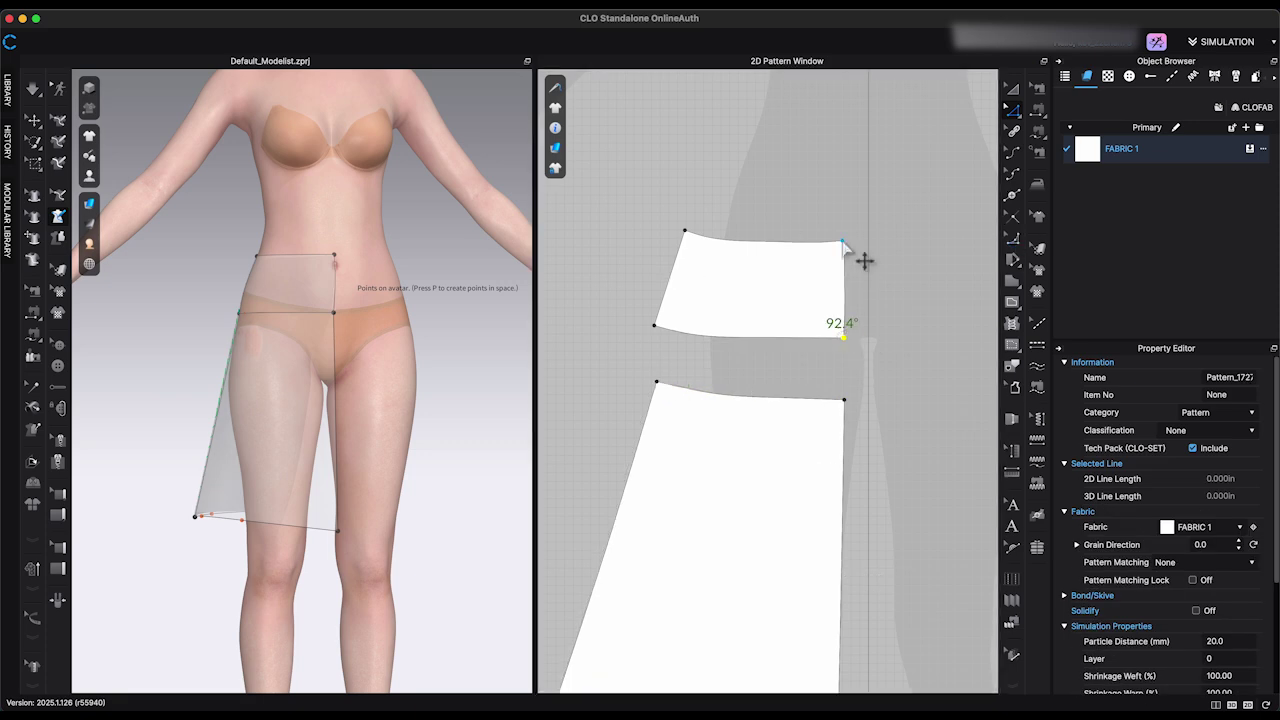
pyautogui.press('v')
pyautogui.click(843, 304)
pyautogui.press('a')
pyautogui.scroll(-4, 743, 242)
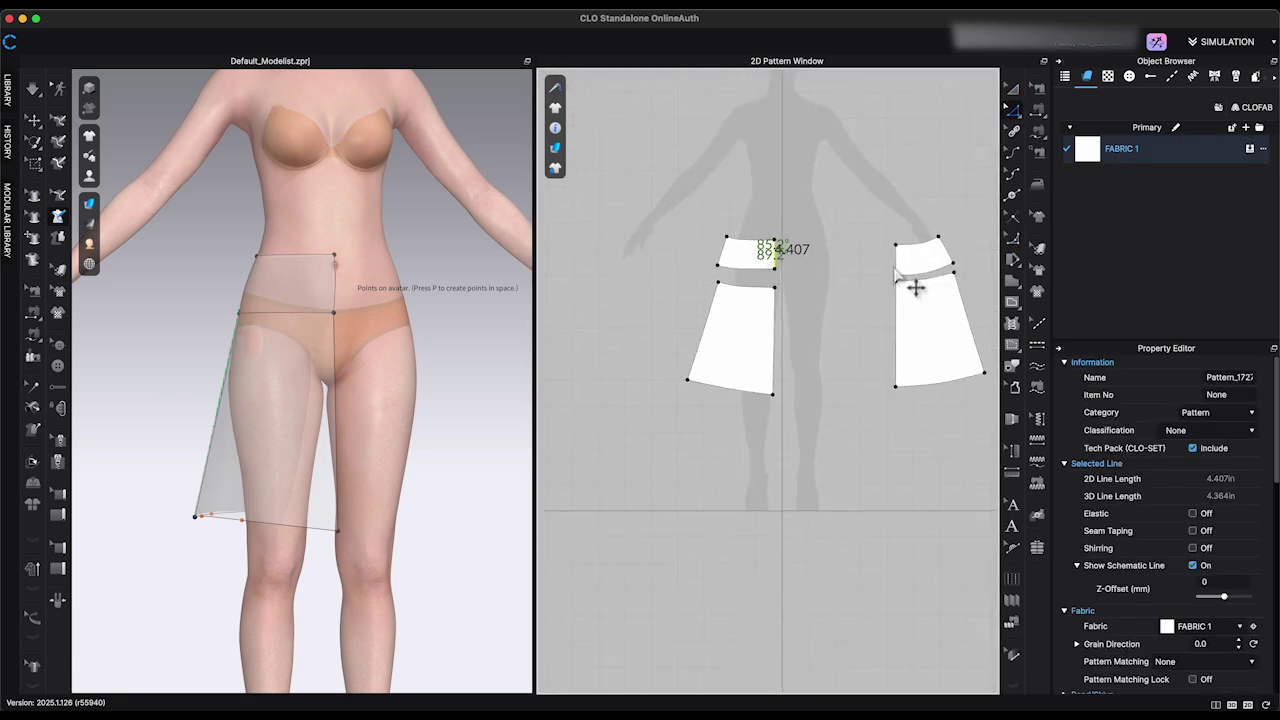
# Move the back yoke and back skirt pieces beside the front pieces with their side seams facing each other.
pyautogui.moveTo(936, 264); pyautogui.dragTo(676, 266)
pyautogui.scroll(4, 677, 267)
pyautogui.click(775, 250)
pyautogui.click(694, 234)
pyautogui.moveTo(744, 242); pyautogui.dragTo(756, 288, button='middle')
pyautogui.scroll(-4, 756, 290)
pyautogui.click(784, 447)
pyautogui.moveTo(771, 412); pyautogui.dragTo(695, 425, button='middle')
pyautogui.moveTo(943, 403); pyautogui.dragTo(575, 412)
pyautogui.moveTo(575, 412); pyautogui.dragTo(733, 394, button='middle')
pyautogui.moveTo(785, 285); pyautogui.dragTo(734, 285)
pyautogui.click(808, 350)
# Compare the front and back skirt side seams and hem corners, and nudge the back skirt's lower centre-back corner.
pyautogui.scroll(4, 810, 350)
pyautogui.press('z')
pyautogui.click(798, 443)
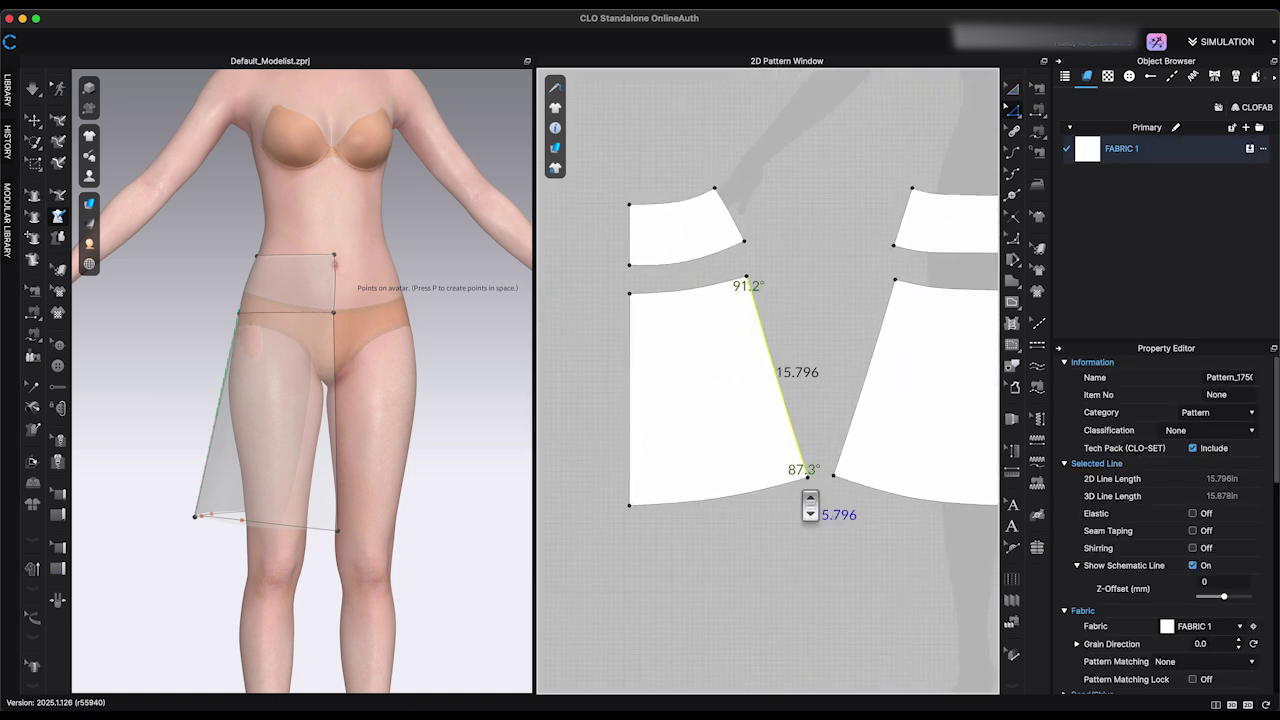
pyautogui.click(808, 475)
pyautogui.click(834, 477)
pyautogui.click(621, 506)
pyautogui.click(703, 499)
pyautogui.moveTo(621, 506); pyautogui.dragTo(618, 500)
pyautogui.scroll(-3, 780, 580)
pyautogui.moveTo(780, 580); pyautogui.dragTo(716, 568, button='middle')
# Select all four skirt pieces and place a mirrored, symmetric copy of them beside the originals.
pyautogui.click(892, 511)
pyautogui.scroll(-2, 902, 537)
pyautogui.press('super+a')
pyautogui.moveTo(829, 566); pyautogui.dragTo(670, 546, button='middle')
pyautogui.rightClick(672, 450)
pyautogui.click(740, 428)
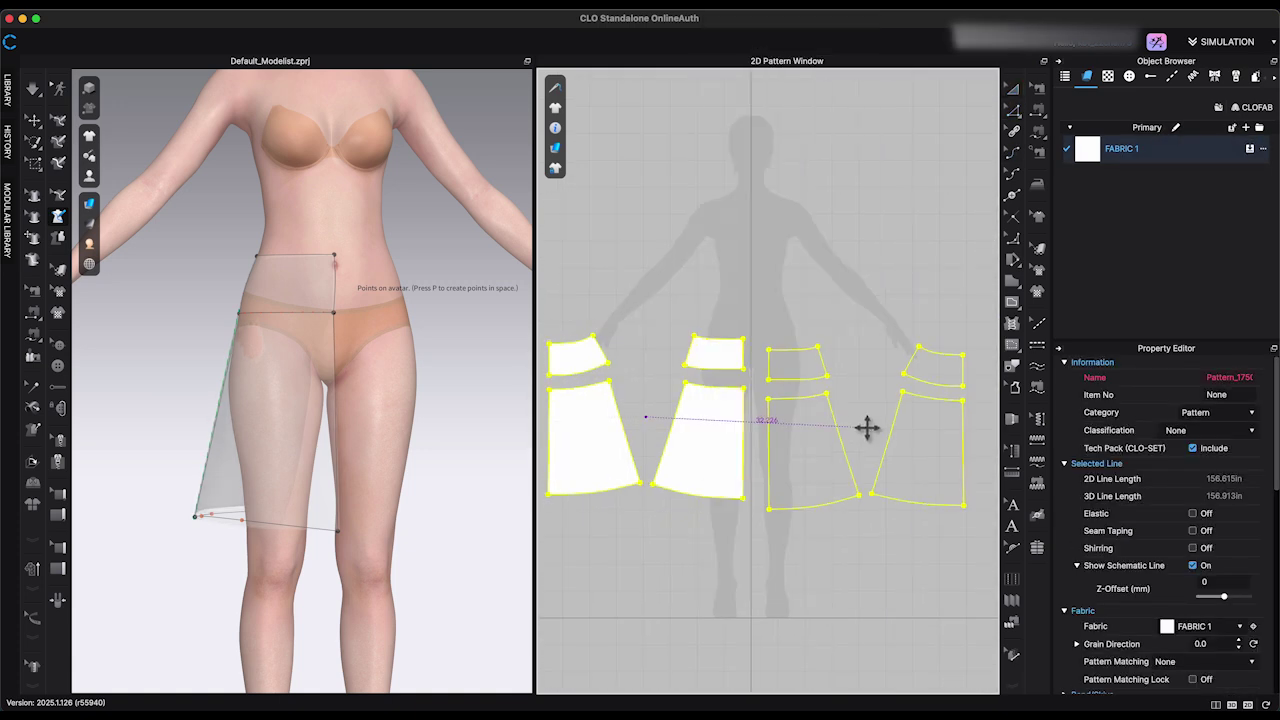
pyautogui.click(852, 427)
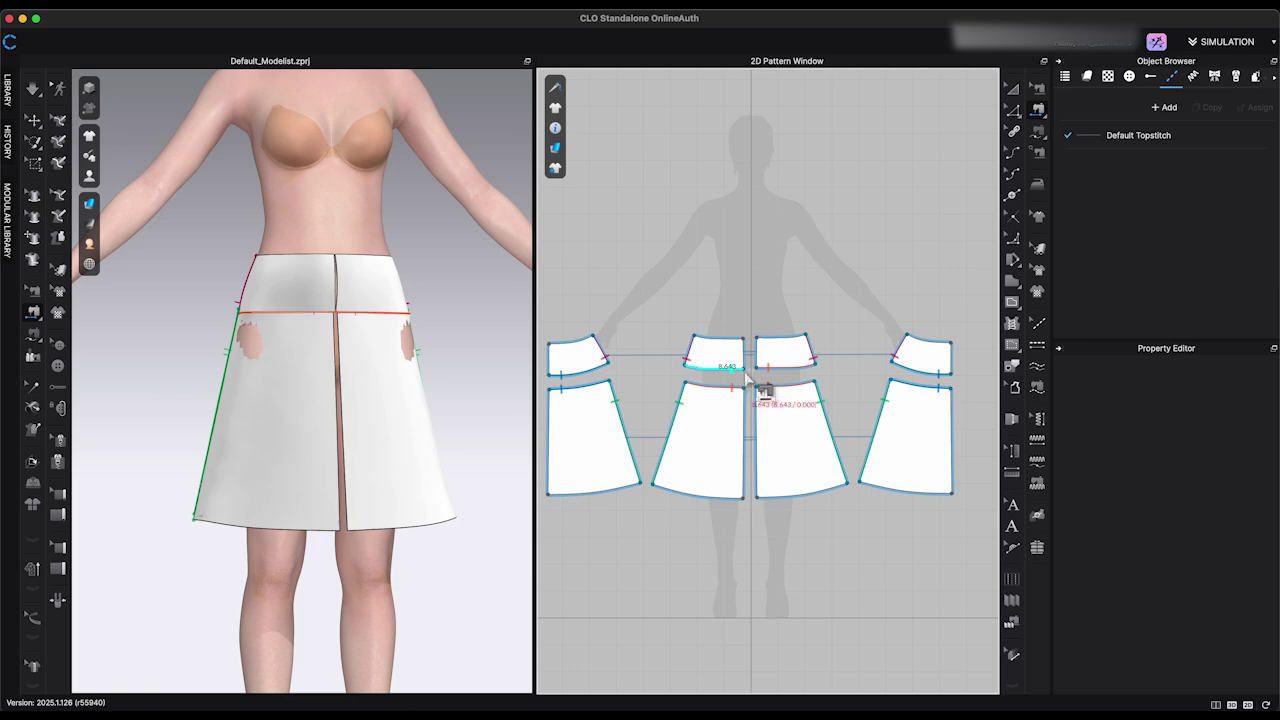
# Sew the centre-front and centre-back seams of the skirt and yoke, and simulate the skirt on the avatar.
pyautogui.click(750, 416)
pyautogui.press('Return')
pyautogui.moveTo(946, 426); pyautogui.dragTo(966, 423, button='middle')
pyautogui.click(971, 426)
pyautogui.click(971, 355)
pyautogui.click(571, 355)
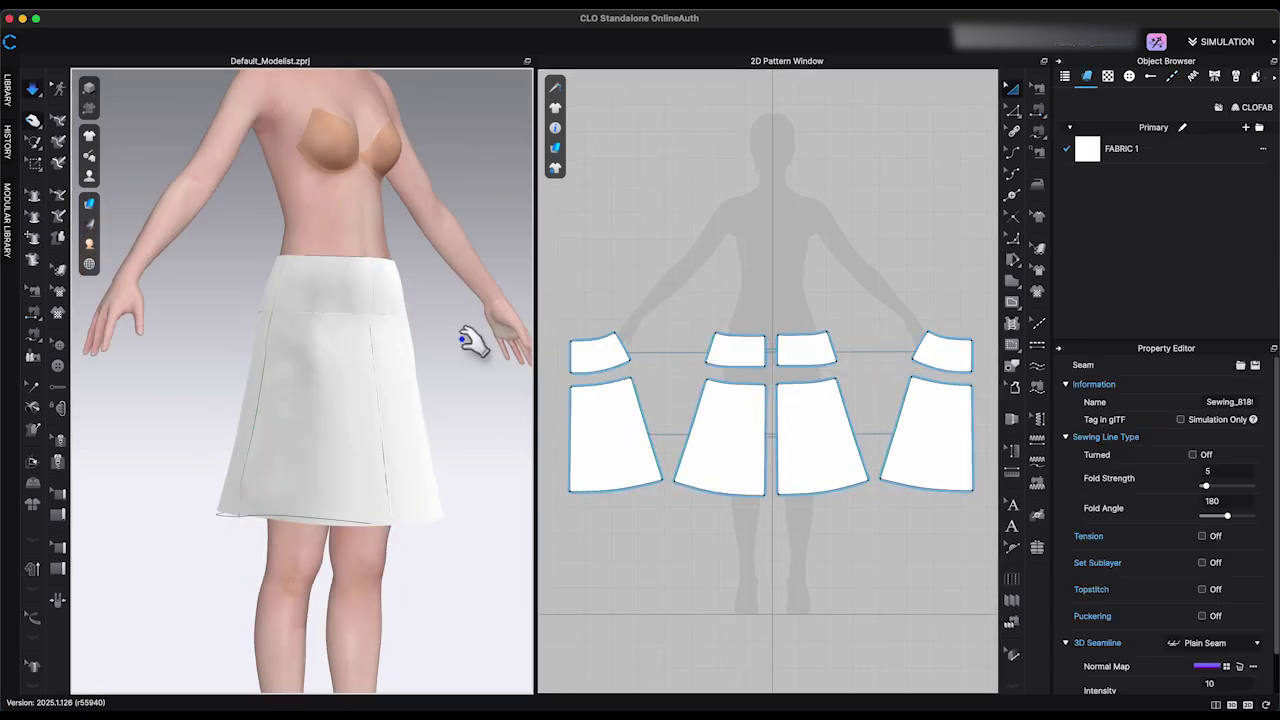
pyautogui.click(1038, 109)
# Select all four yoke pieces and strengthen them.
pyautogui.click(1012, 88)
pyautogui.click(600, 352)
pyautogui.keyDown('shift'); pyautogui.click(738, 350); pyautogui.keyUp('shift')
pyautogui.keyDown('shift'); pyautogui.click(808, 351); pyautogui.keyUp('shift')
pyautogui.keyDown('shift'); pyautogui.click(935, 353); pyautogui.keyUp('shift')
pyautogui.rightClick(932, 354)
pyautogui.click(1000, 443)
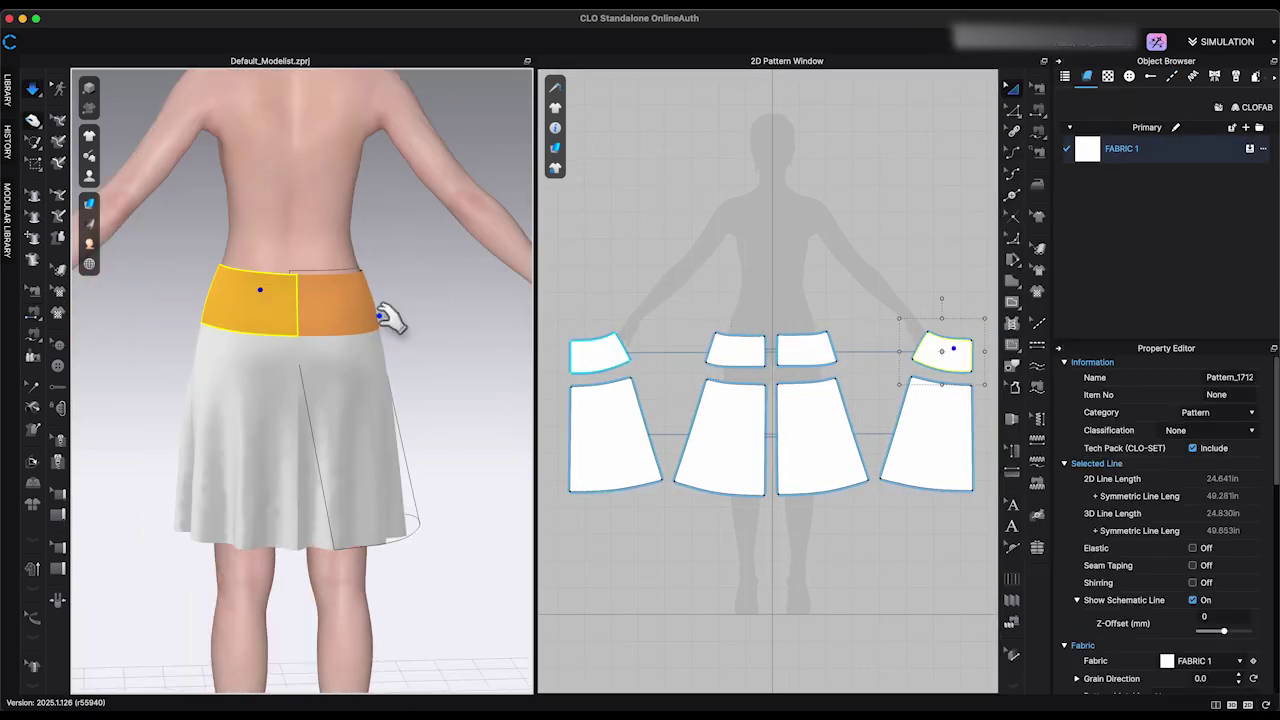
# Move the upper side corners of the front and back yoke pieces slightly inward to narrow the waist.
pyautogui.scroll(3, 776, 338)
pyautogui.moveTo(670, 329); pyautogui.dragTo(678, 330)
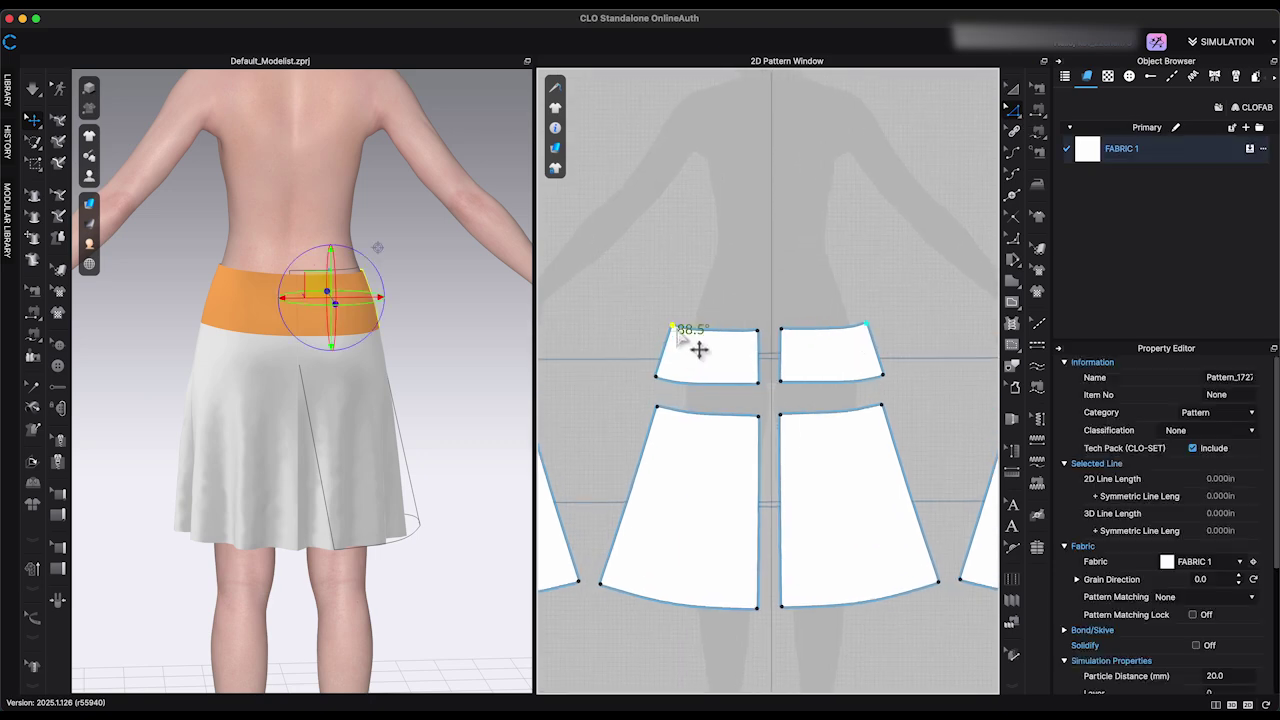
pyautogui.scroll(-2, 799, 342)
pyautogui.moveTo(588, 334); pyautogui.dragTo(584, 334)
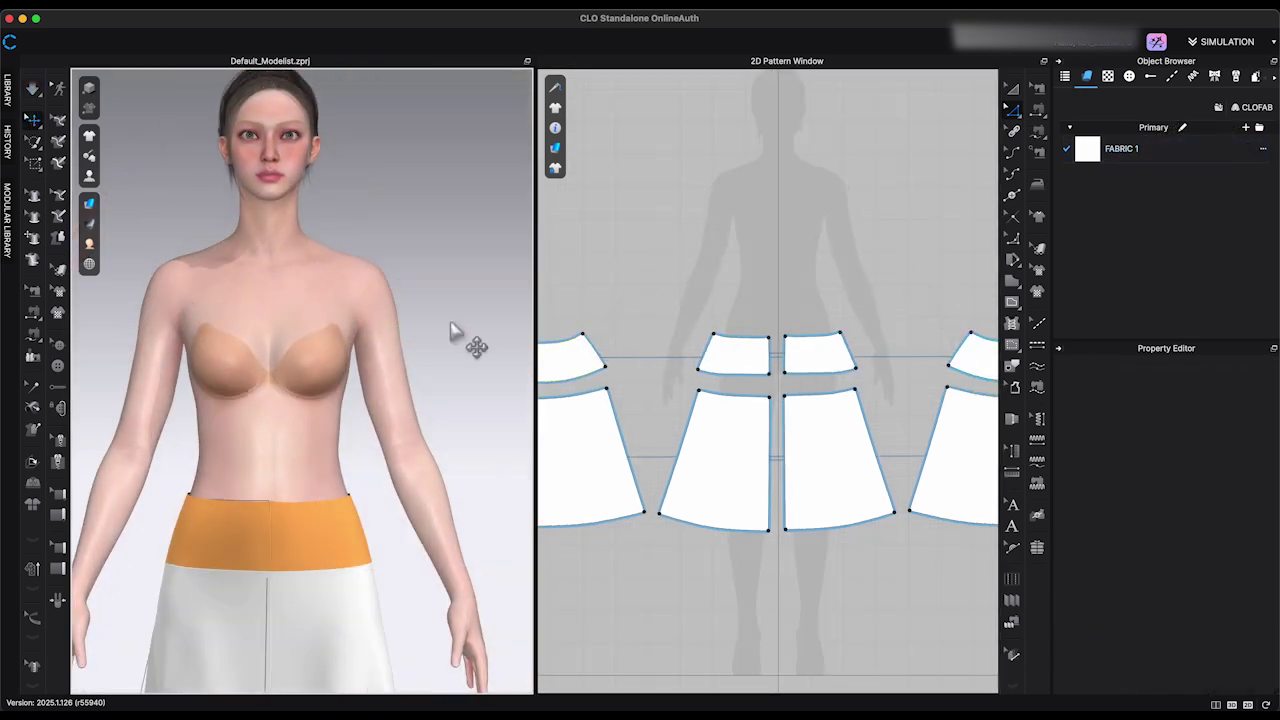
# With the 3D Pen (Avatar), draw an off-shoulder neckline about 7.6 in long, the bodice's lower edge and its centre-front line.
pyautogui.click(58, 216)
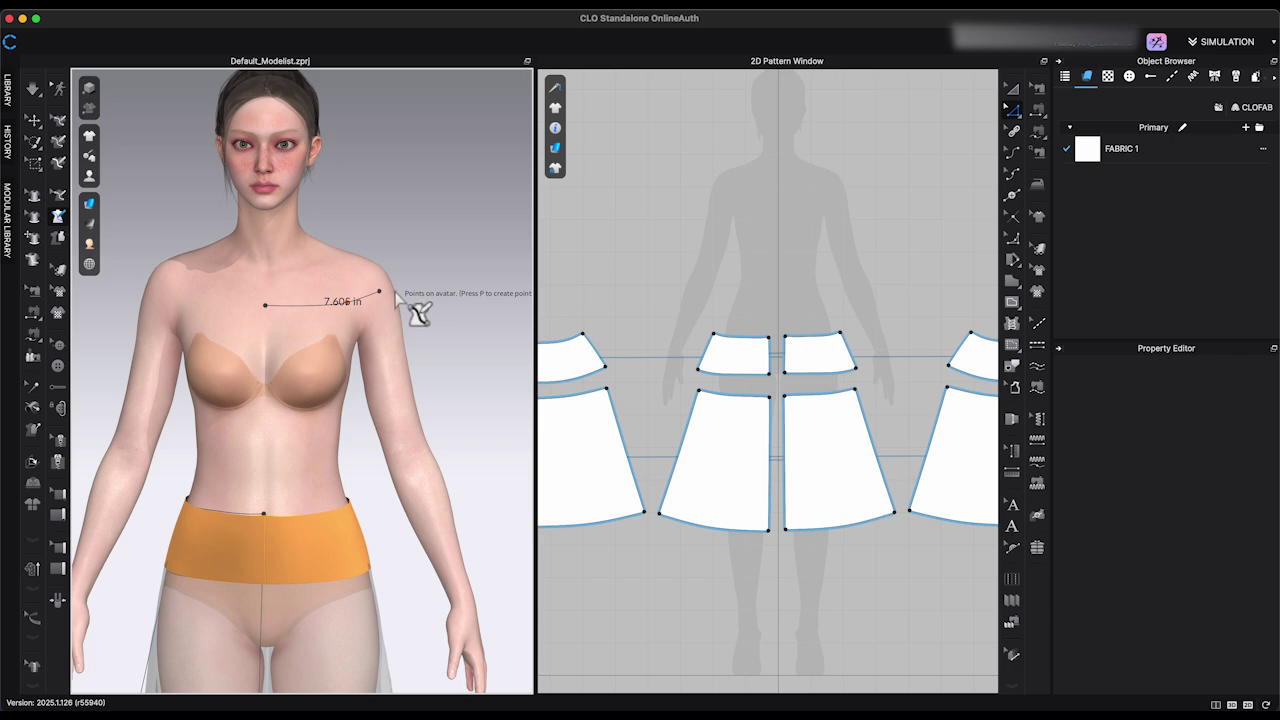
pyautogui.moveTo(371, 300); pyautogui.dragTo(285, 307, button='right')
pyautogui.press('Return')
pyautogui.click(206, 437)
pyautogui.moveTo(206, 437); pyautogui.dragTo(254, 441, button='right')
pyautogui.click(254, 440)
pyautogui.click(259, 299)
pyautogui.press('Return')
# Draw the sleeve's outer line about 4 in from the shoulder to a point in space beside the upper arm.
pyautogui.moveTo(383, 452); pyautogui.dragTo(344, 300, button='right')
pyautogui.moveTo(432, 375); pyautogui.dragTo(456, 348, button='right')
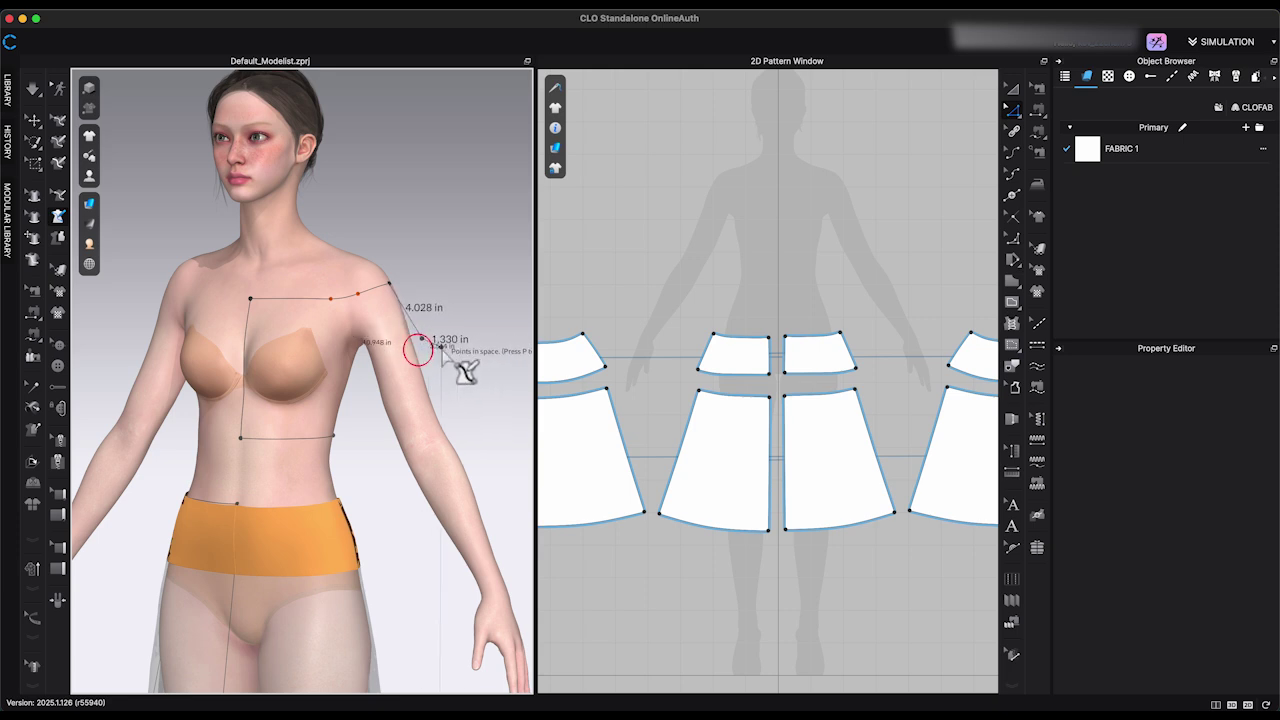
pyautogui.moveTo(397, 316); pyautogui.dragTo(441, 354, button='right')
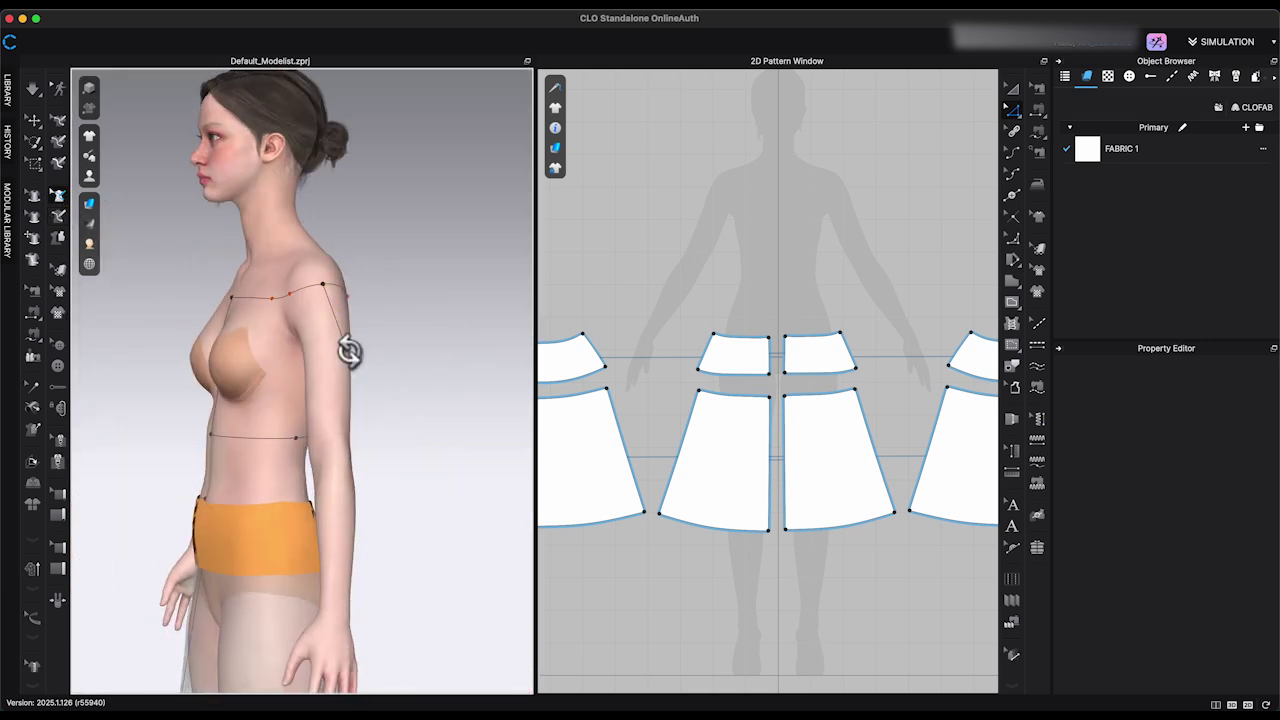
pyautogui.click(412, 383)
pyautogui.moveTo(431, 400); pyautogui.dragTo(443, 390, button='right')
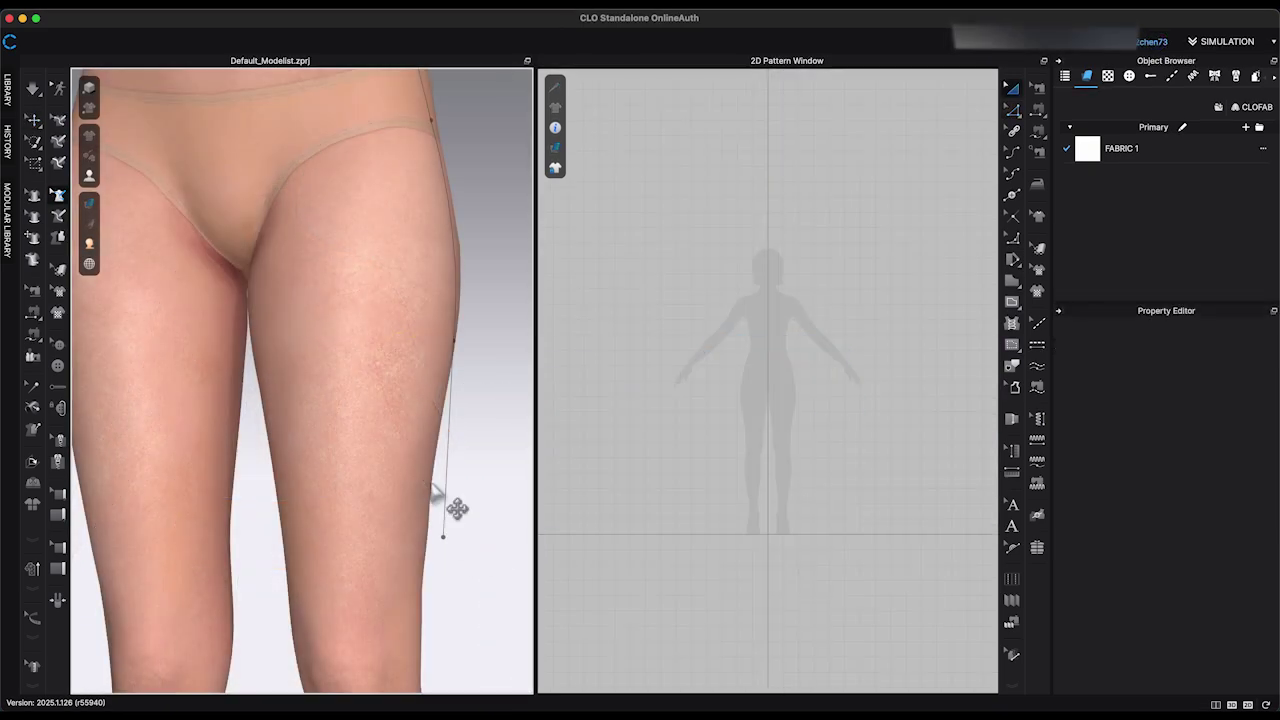
# Draw a leg hem line in space around the avatar's thigh, joining the outer side line to the inner leg.
pyautogui.moveTo(487, 578)
pyautogui.mouseDown(button='right')
pyautogui.moveTo(437, 606)
pyautogui.moveTo(486, 583)
pyautogui.moveTo(486, 561)
pyautogui.mouseUp(button='right')
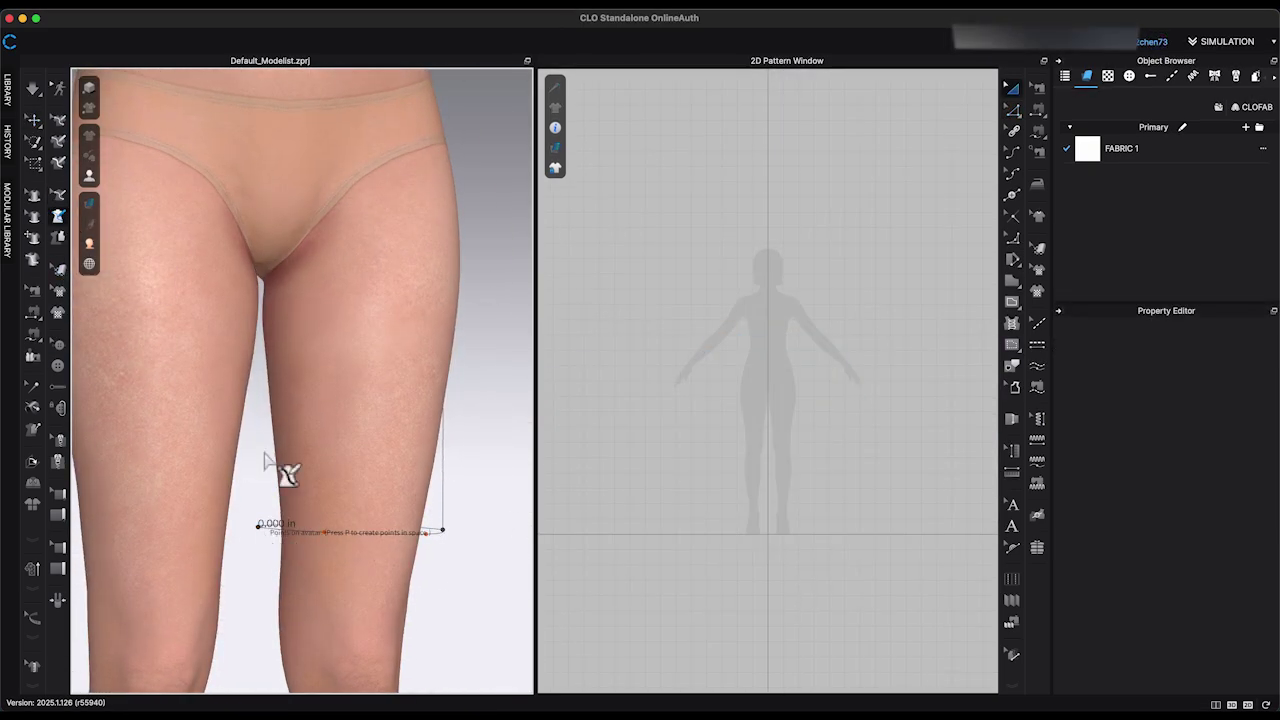
pyautogui.moveTo(258, 279); pyautogui.dragTo(267, 303, button='right')
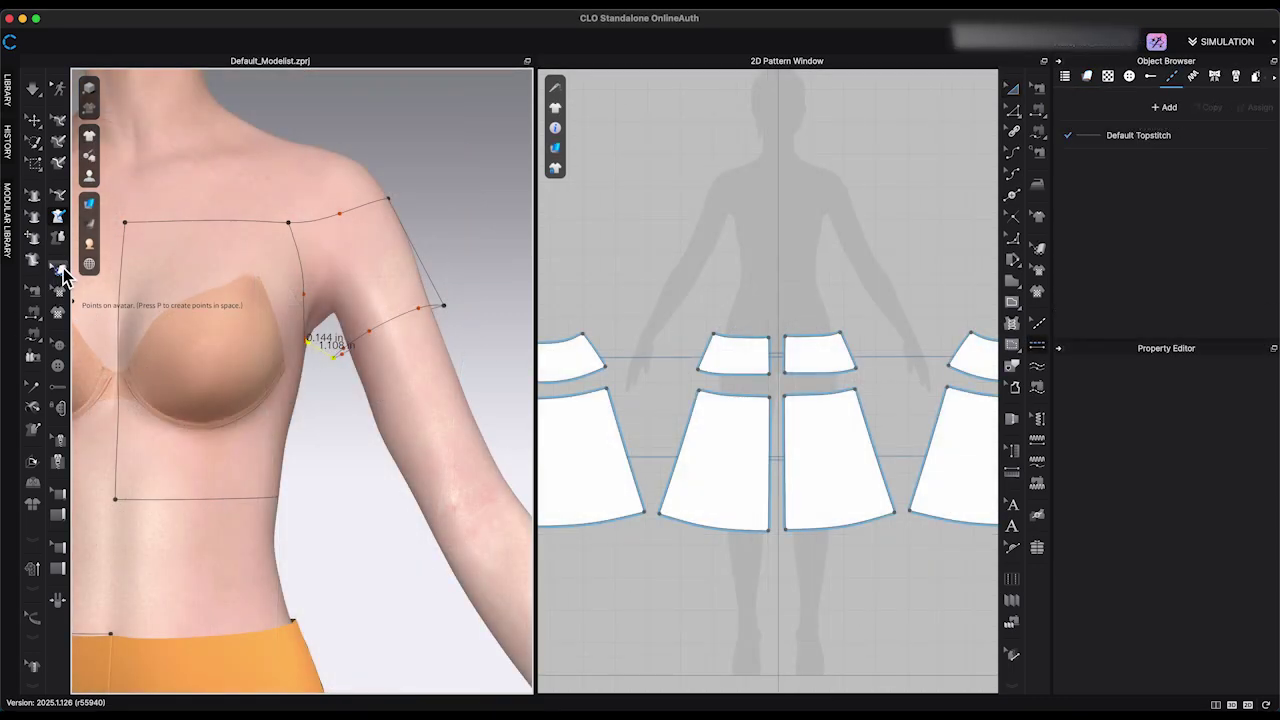
# Select the front, back and sleeve areas drawn on the avatar and flatten them into bodice and sleeve patterns.
pyautogui.moveTo(403, 298); pyautogui.dragTo(257, 313, button='right')
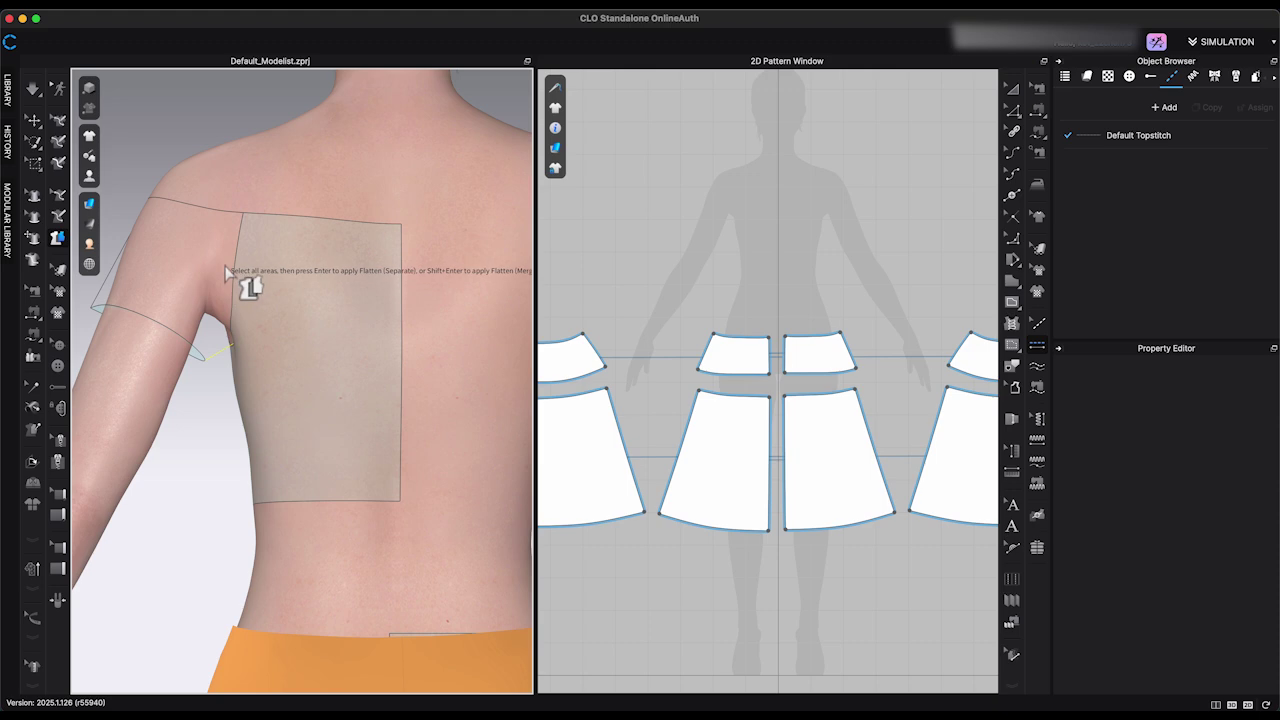
pyautogui.scroll(-3, 229, 268)
pyautogui.moveTo(229, 268); pyautogui.dragTo(334, 258, button='right')
pyautogui.click(334, 258)
pyautogui.moveTo(440, 480); pyautogui.dragTo(280, 390, button='right')
pyautogui.click(256, 342)
pyautogui.click(230, 480)
pyautogui.click(268, 606)
pyautogui.scroll(3, 268, 583)
pyautogui.moveTo(268, 583); pyautogui.dragTo(337, 583, button='right')
pyautogui.scroll(2, 373, 369)
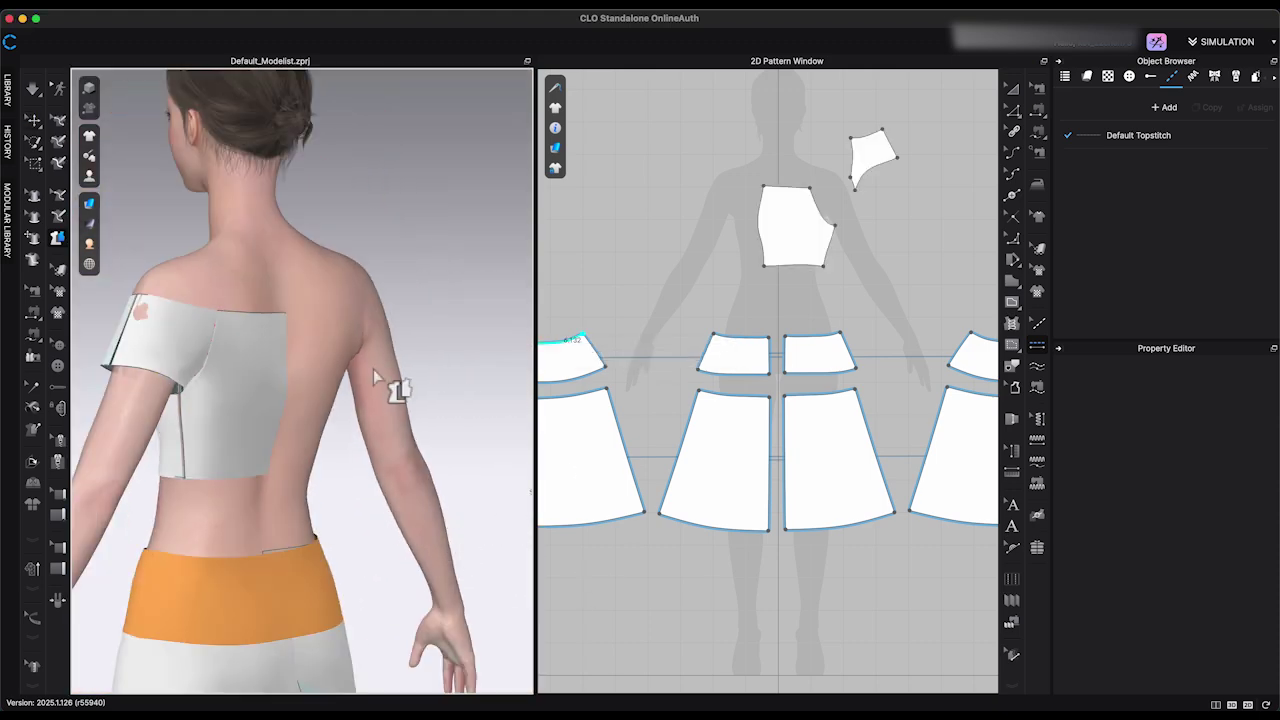
# Examine the flattened bodice and sleeve pieces around the avatar and in the pattern layout.
pyautogui.moveTo(373, 369); pyautogui.dragTo(520, 372, button='right')
pyautogui.moveTo(844, 293); pyautogui.dragTo(729, 423, button='middle')
pyautogui.scroll(5, 759, 433)
pyautogui.scroll(-5, 715, 428)
pyautogui.moveTo(430, 391); pyautogui.dragTo(222, 386, button='right')
pyautogui.moveTo(562, 404); pyautogui.dragTo(656, 410, button='middle')
pyautogui.moveTo(365, 355); pyautogui.dragTo(490, 348, button='middle')
# Set an editing range along the sleeve pattern's hem and smooth its curve.
pyautogui.click(861, 274)
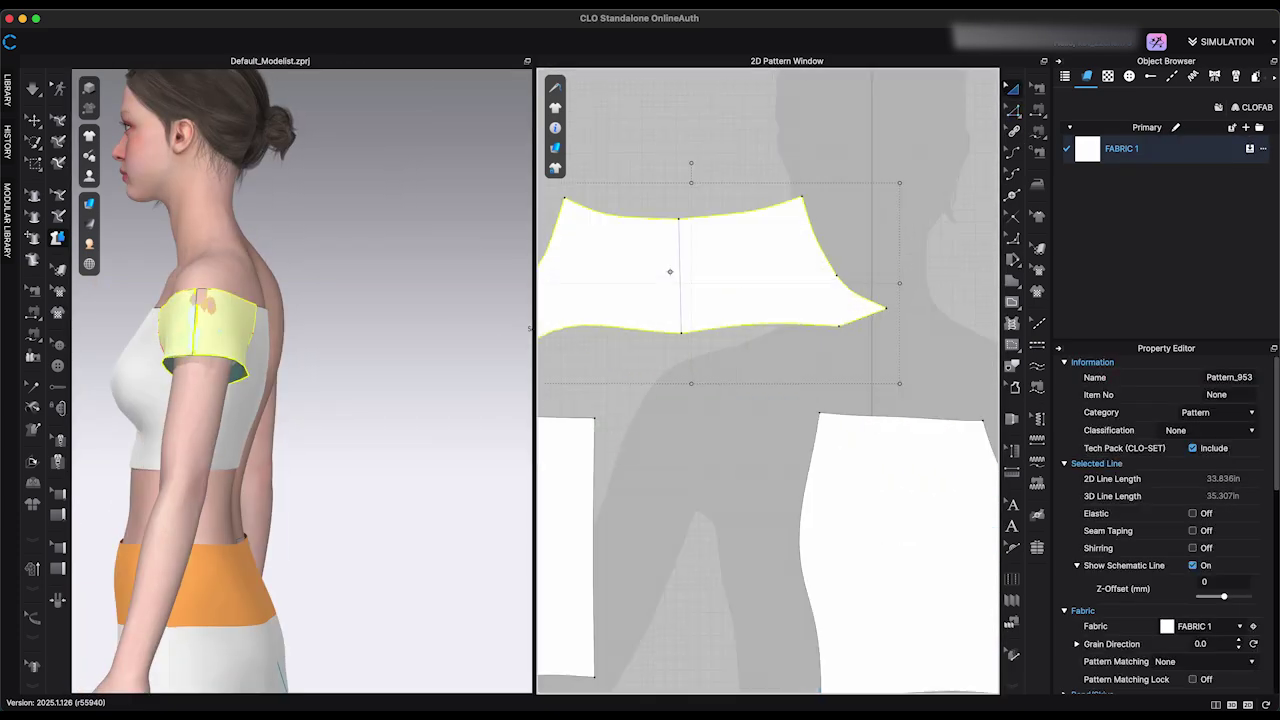
pyautogui.scroll(3, 785, 349)
pyautogui.click(1013, 238)
pyautogui.click(621, 359)
pyautogui.press('Return')
pyautogui.press('8')
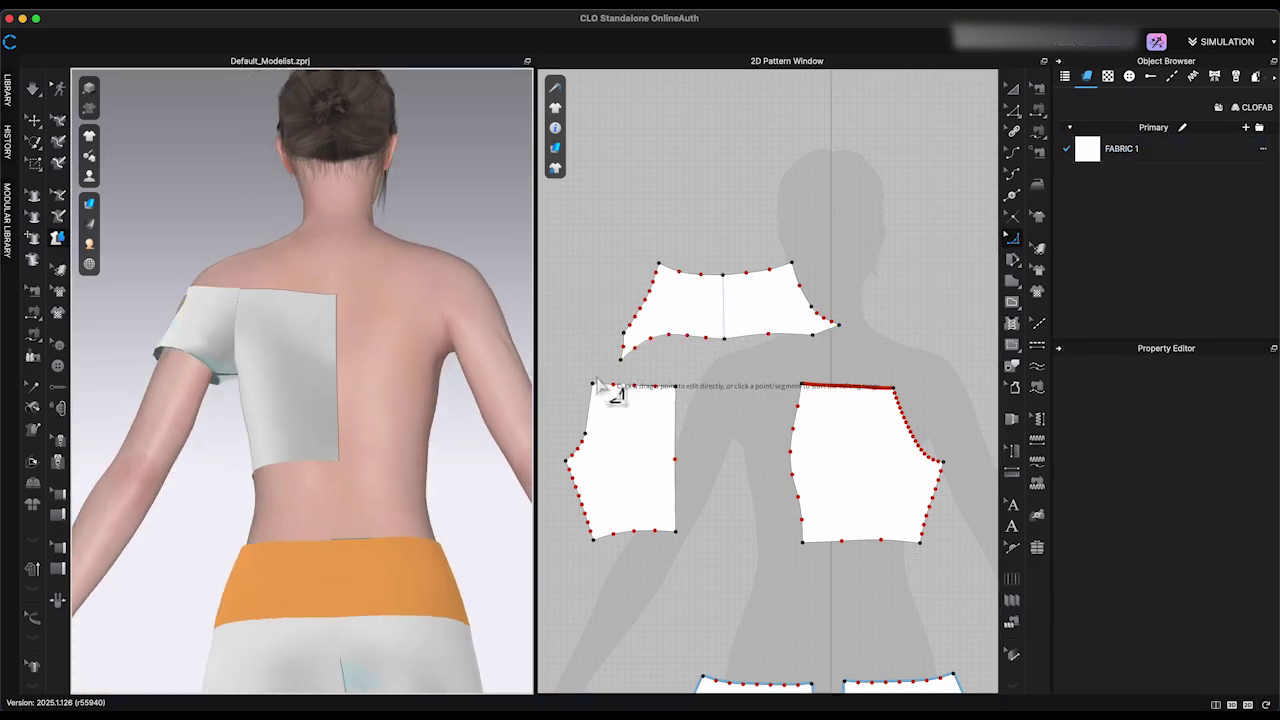
pyautogui.scroll(2, 648, 364)
pyautogui.click(729, 366)
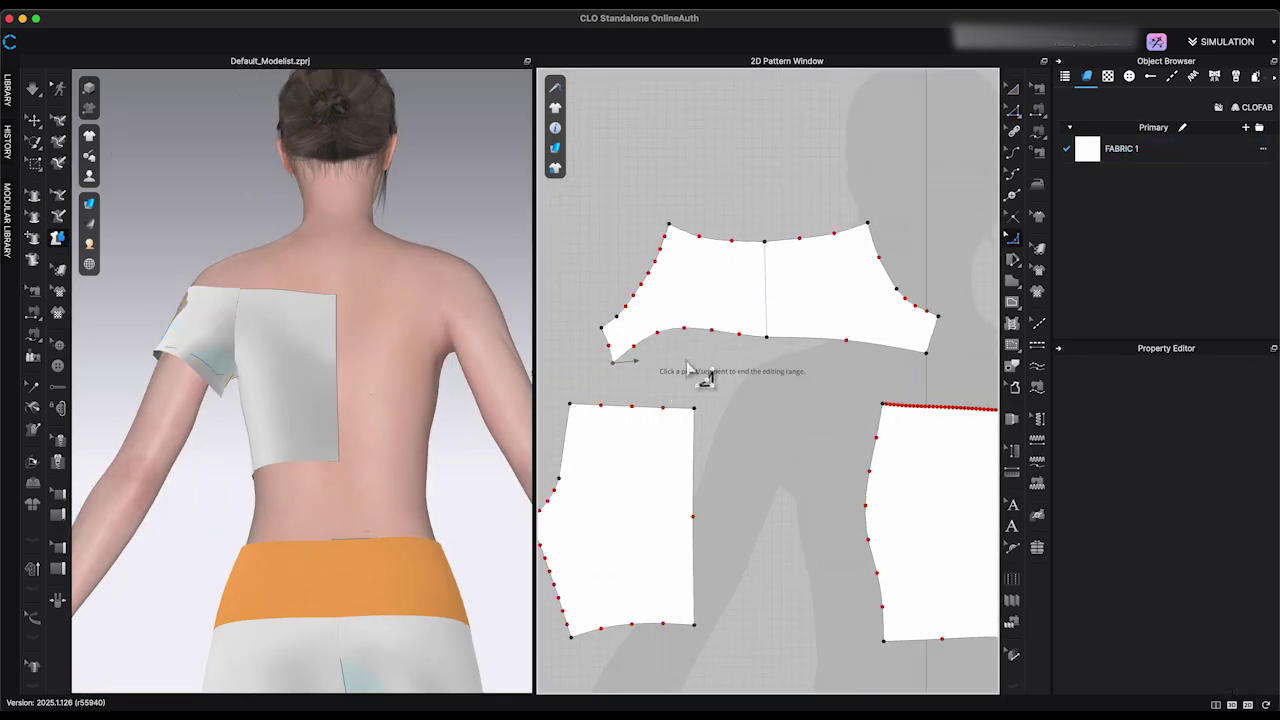
pyautogui.click(737, 340)
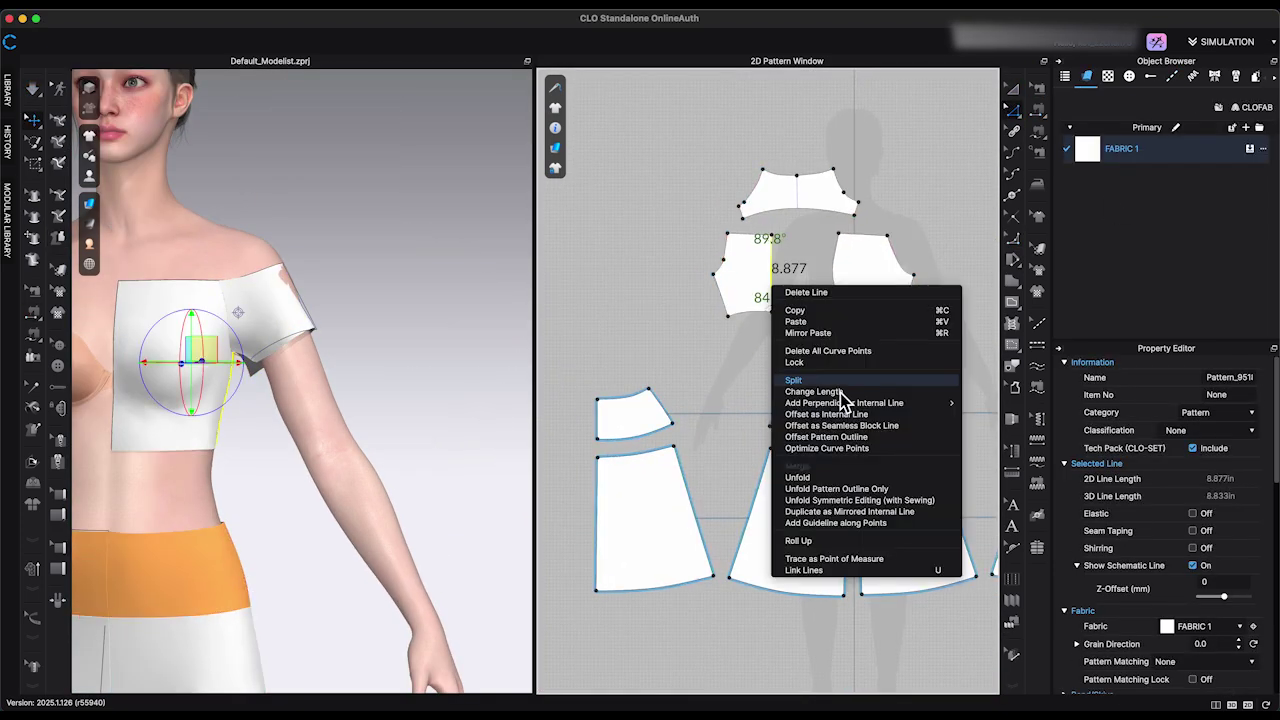
# Unfold the front bodice along its centre line and mirror the back bodice half as a symmetric piece.
pyautogui.click(840, 393)
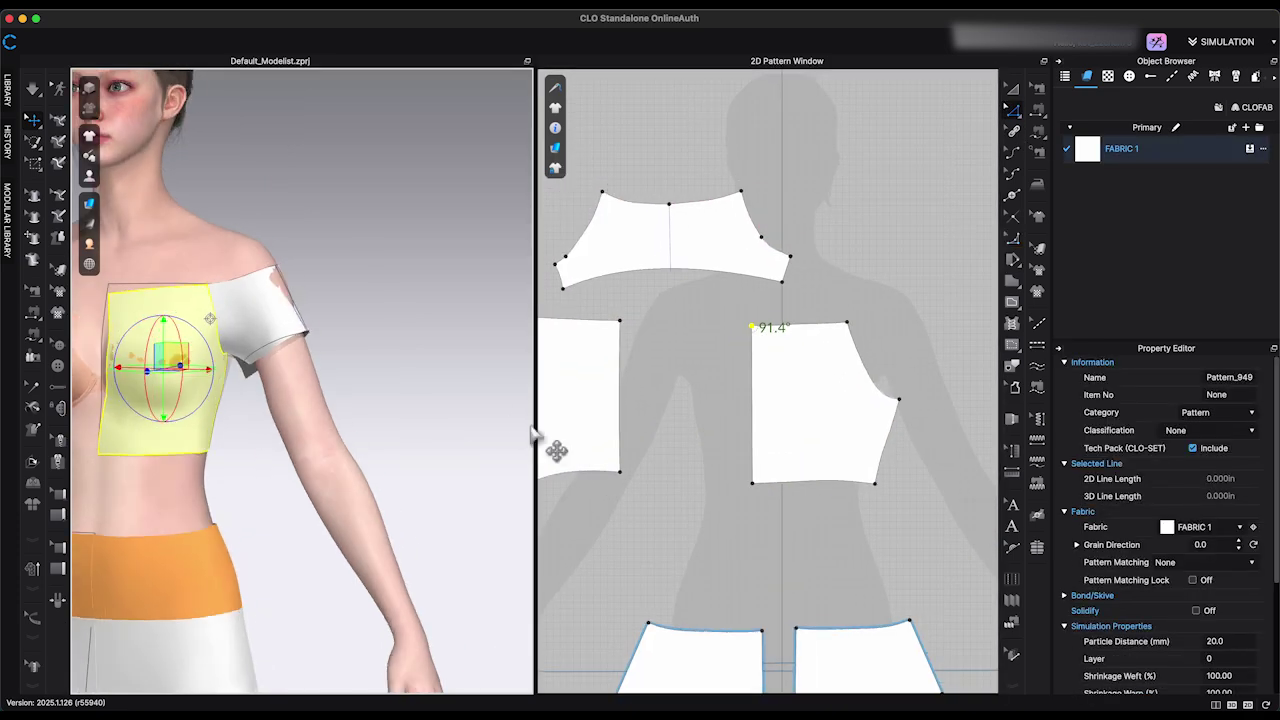
pyautogui.click(730, 367)
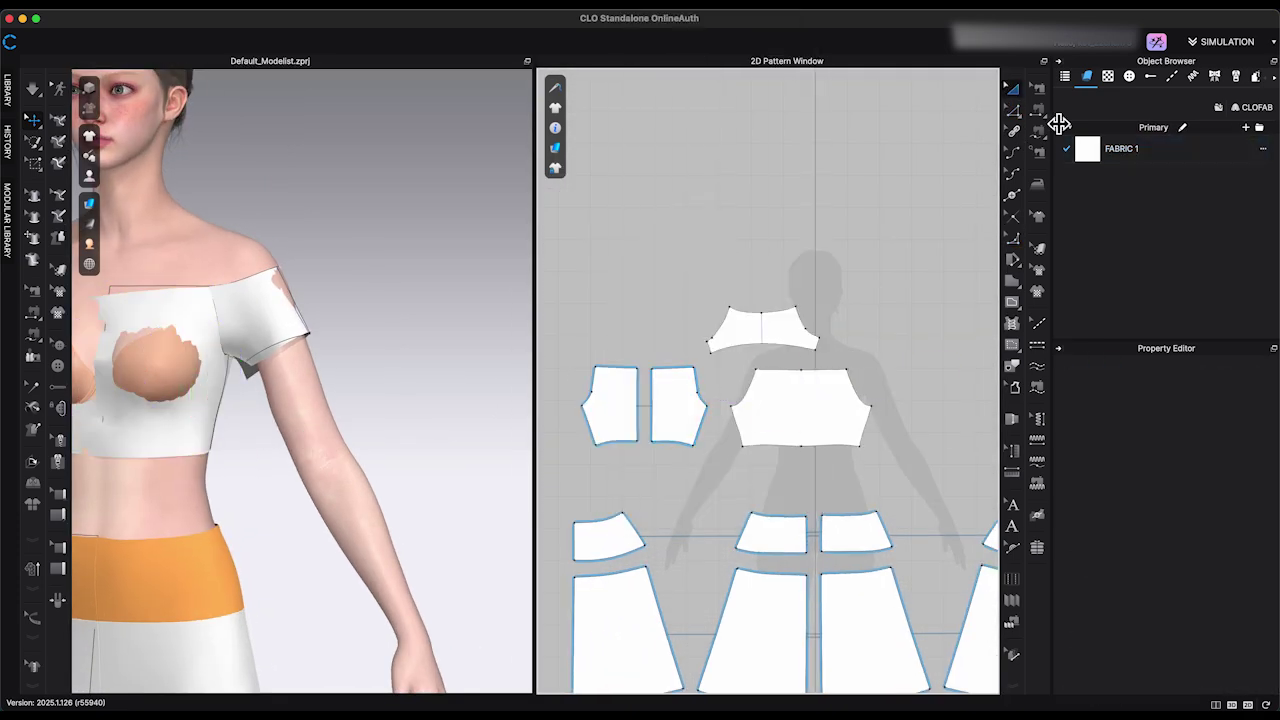
# Mirror the sleeve as a symmetric pair, smooth the pattern curves and move the sleeve hem's outer corner slightly inward.
pyautogui.click(777, 329)
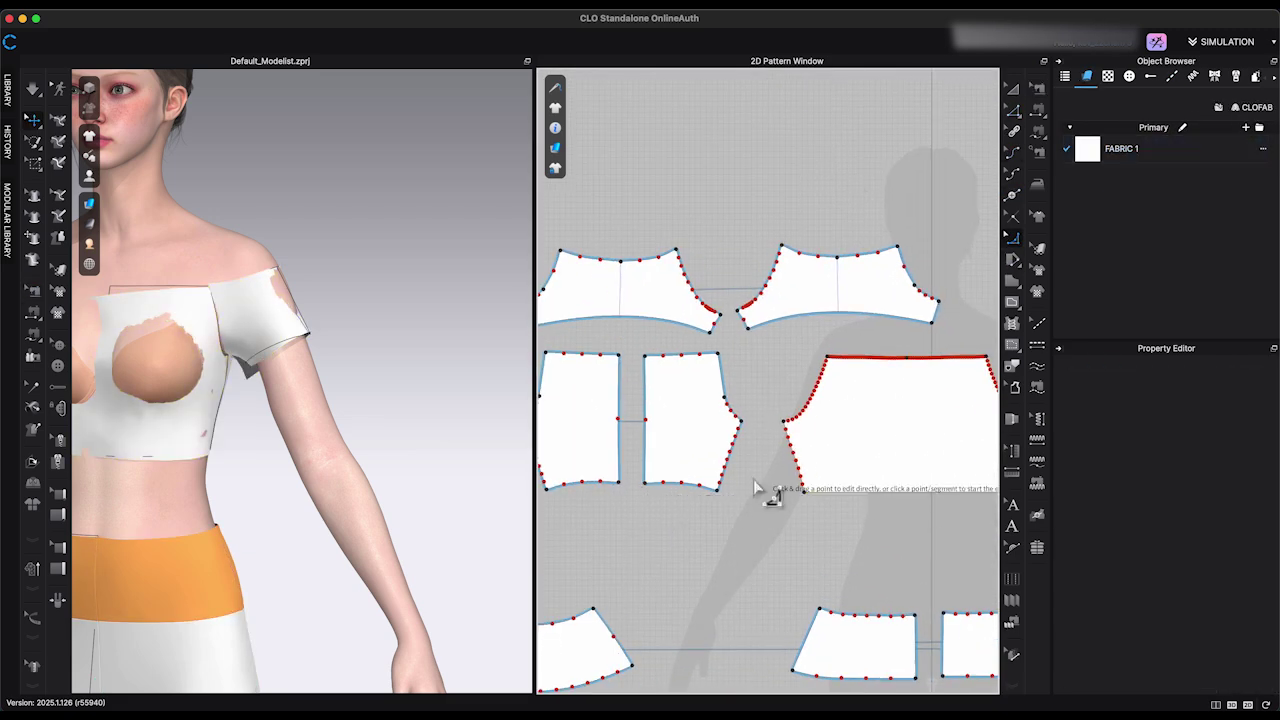
pyautogui.click(729, 465)
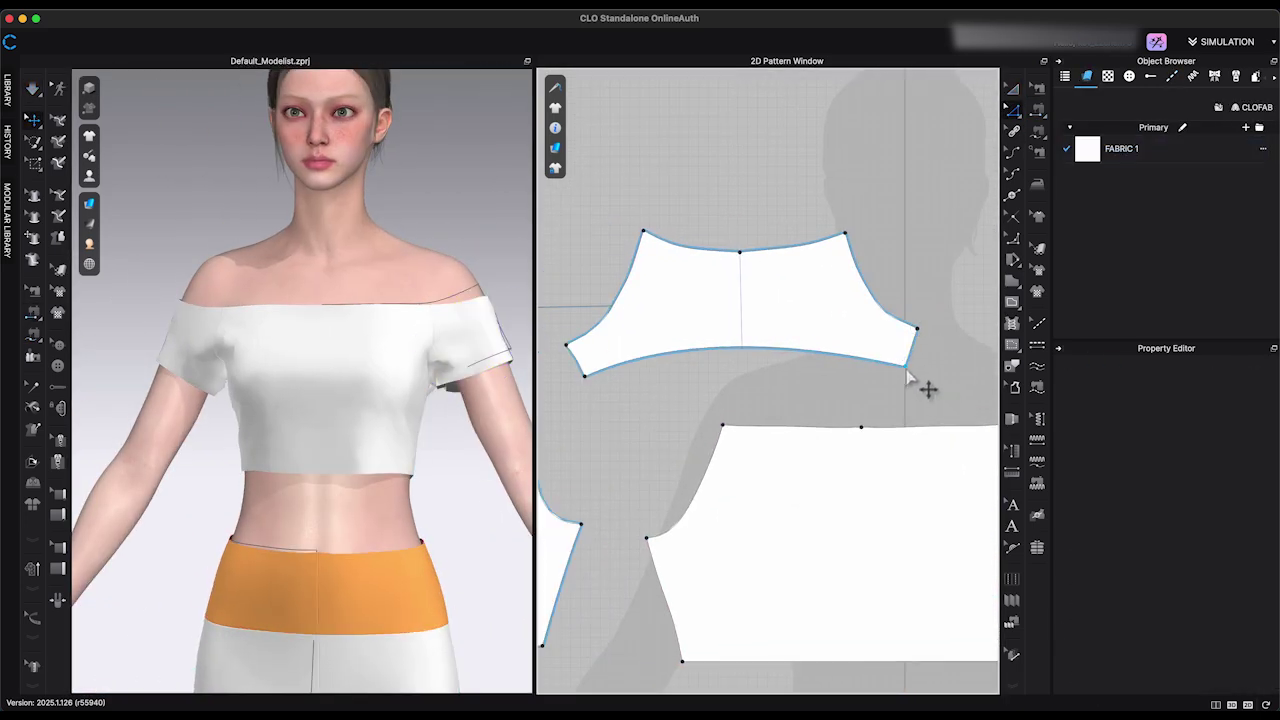
pyautogui.click(800, 358)
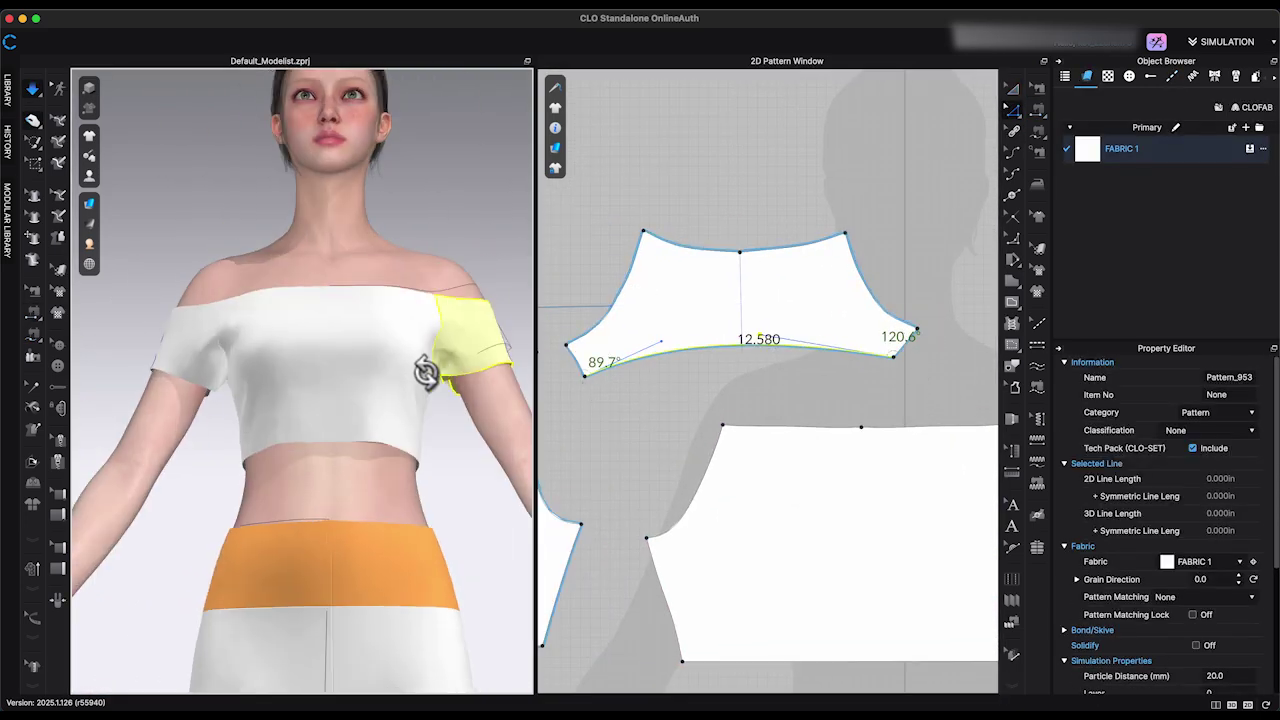
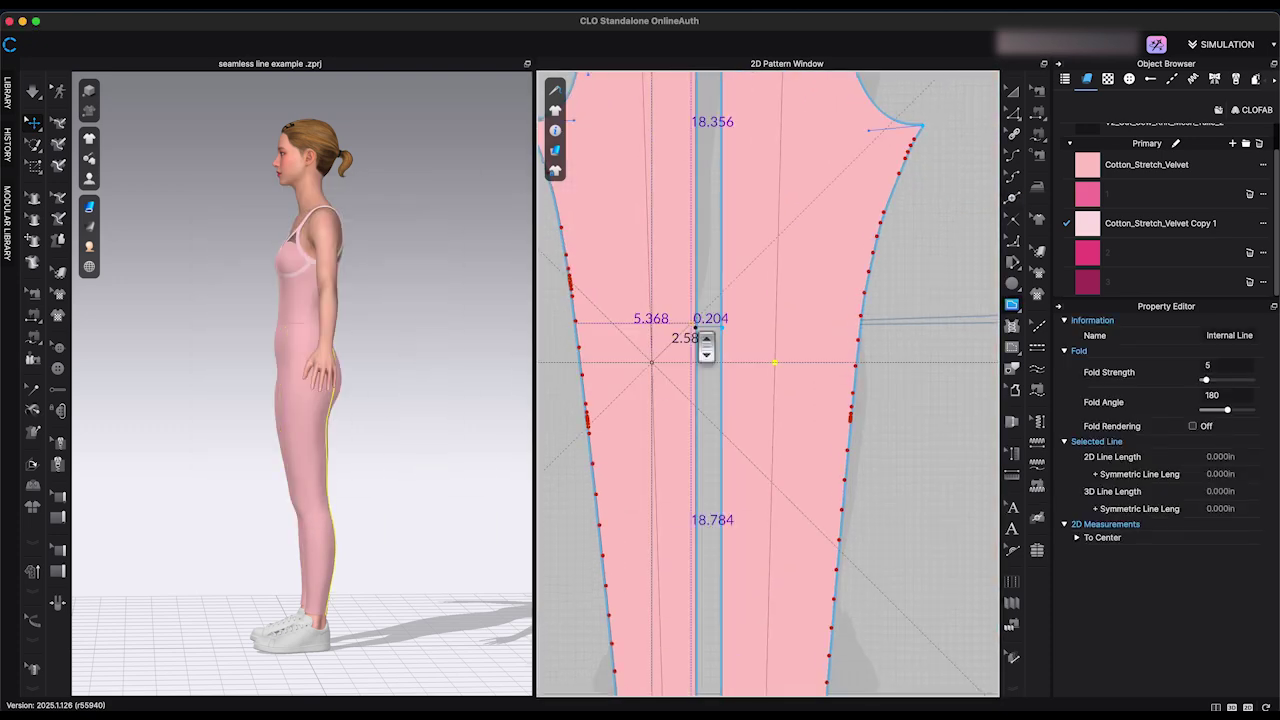
# Draw diagonal internal lines joining the leg panels' vertical internal lines to the side edges, and try to cut along the vertical lines.
pyautogui.doubleClick(695, 327)
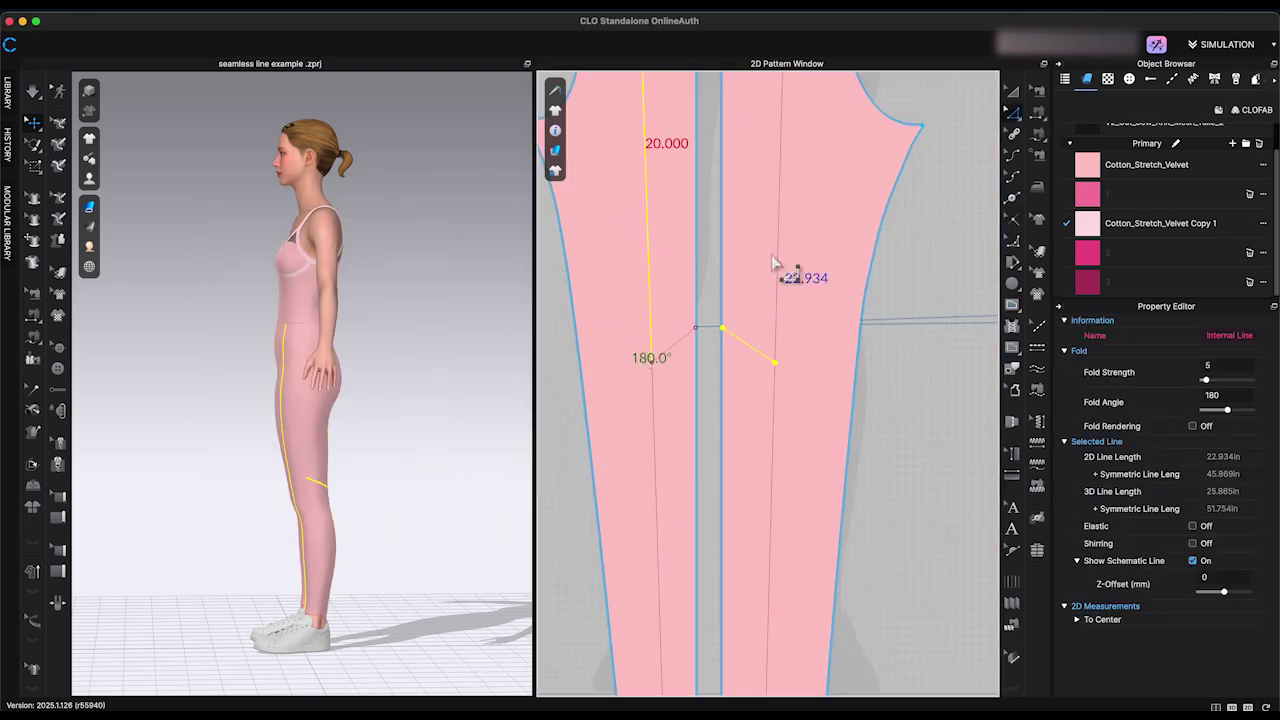
pyautogui.keyDown('shift'); pyautogui.click(779, 263); pyautogui.keyUp('shift')
pyautogui.keyDown('shift'); pyautogui.click(654, 372); pyautogui.keyUp('shift')
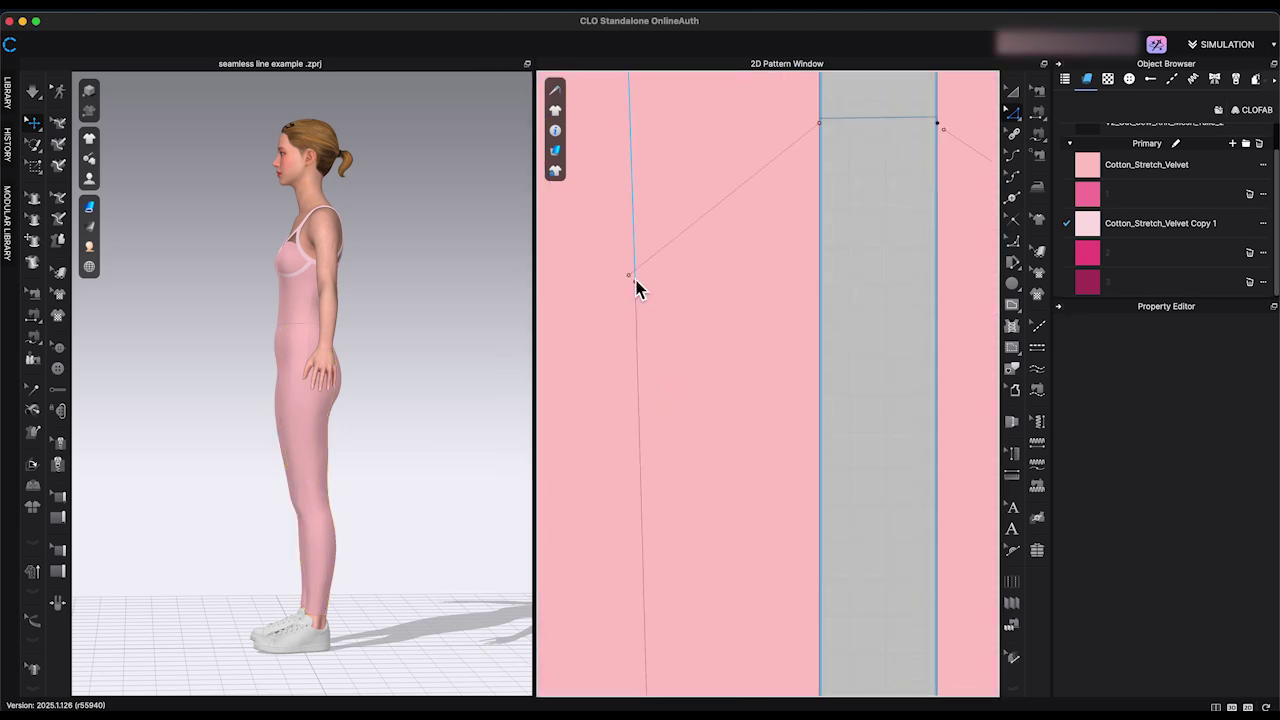
pyautogui.rightClick(637, 283)
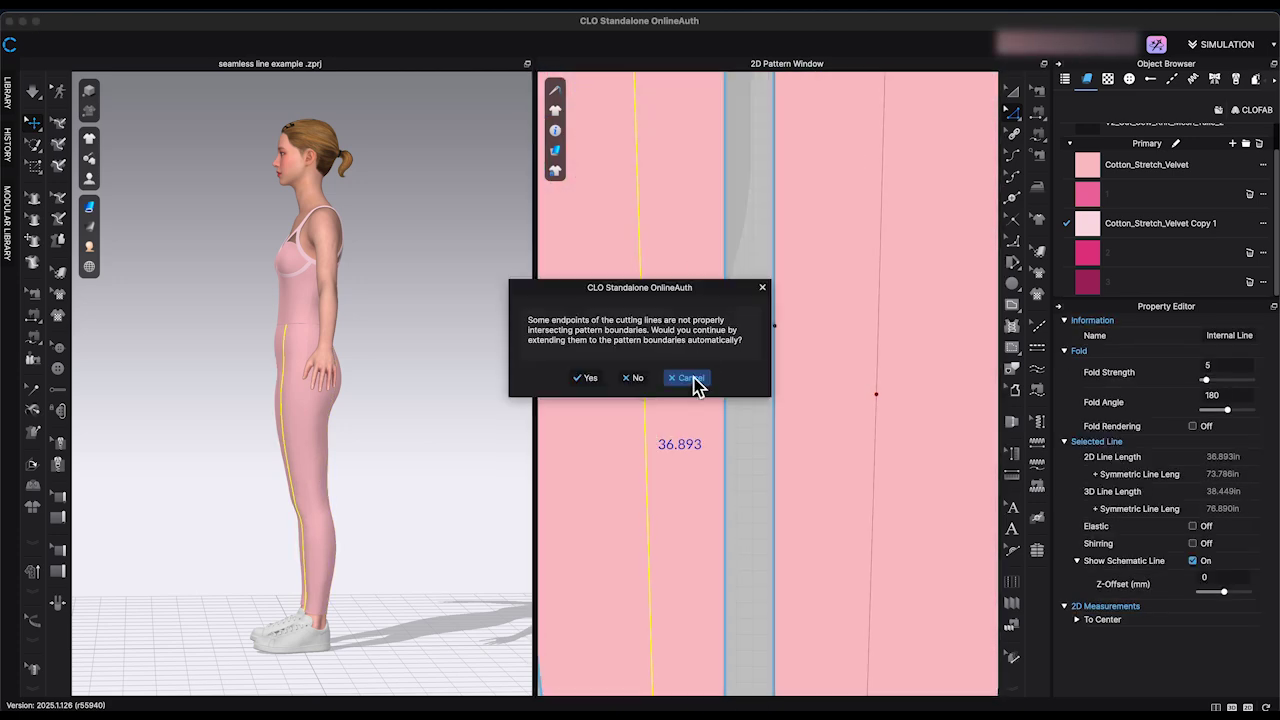
pyautogui.click(694, 380)
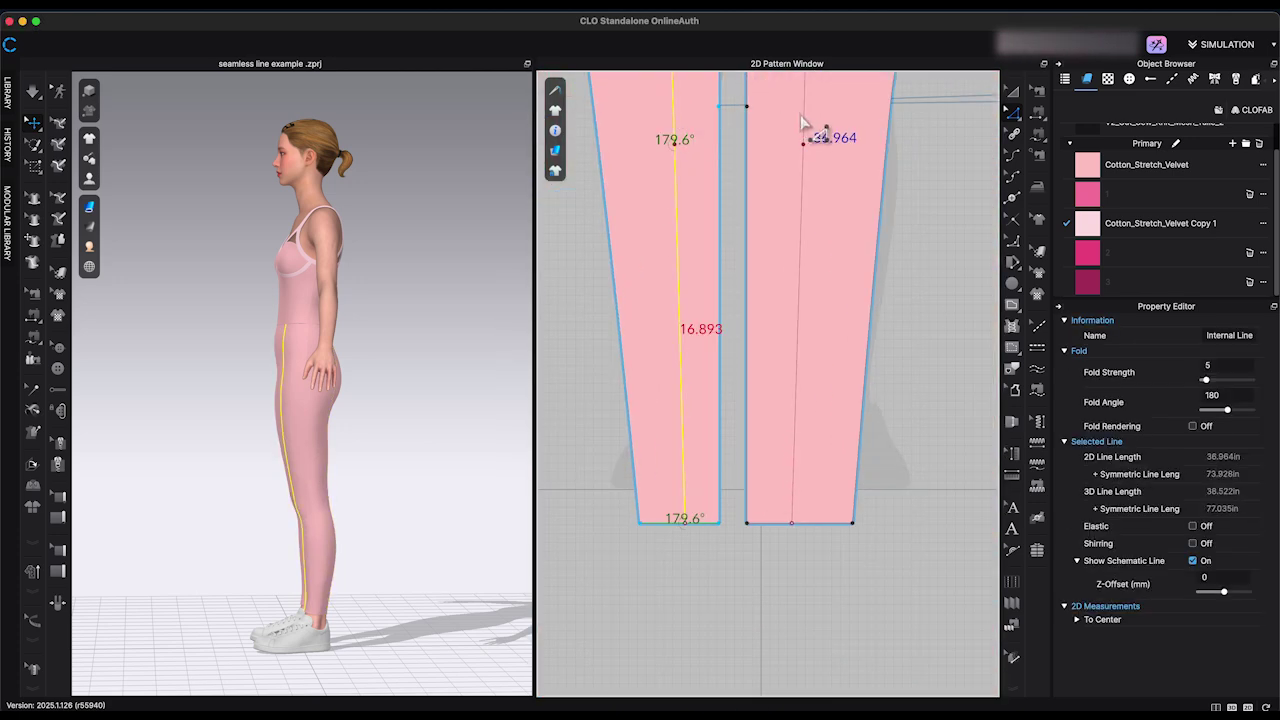
# Cut and sew the leg patterns along the vertical internal lines, and split the side panels with diagonals, the front one about 2.36 in long.
pyautogui.rightClick(806, 135)
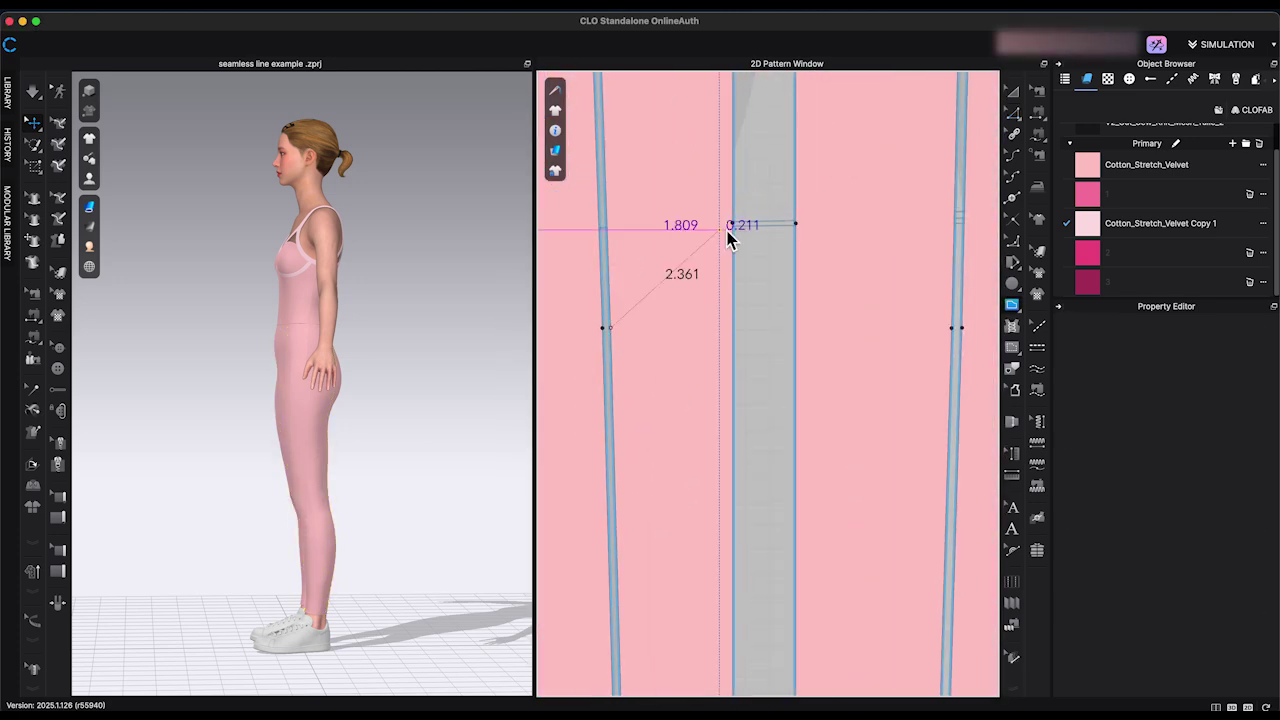
pyautogui.rightClick(730, 240)
pyautogui.click(766, 271)
pyautogui.rightClick(672, 273)
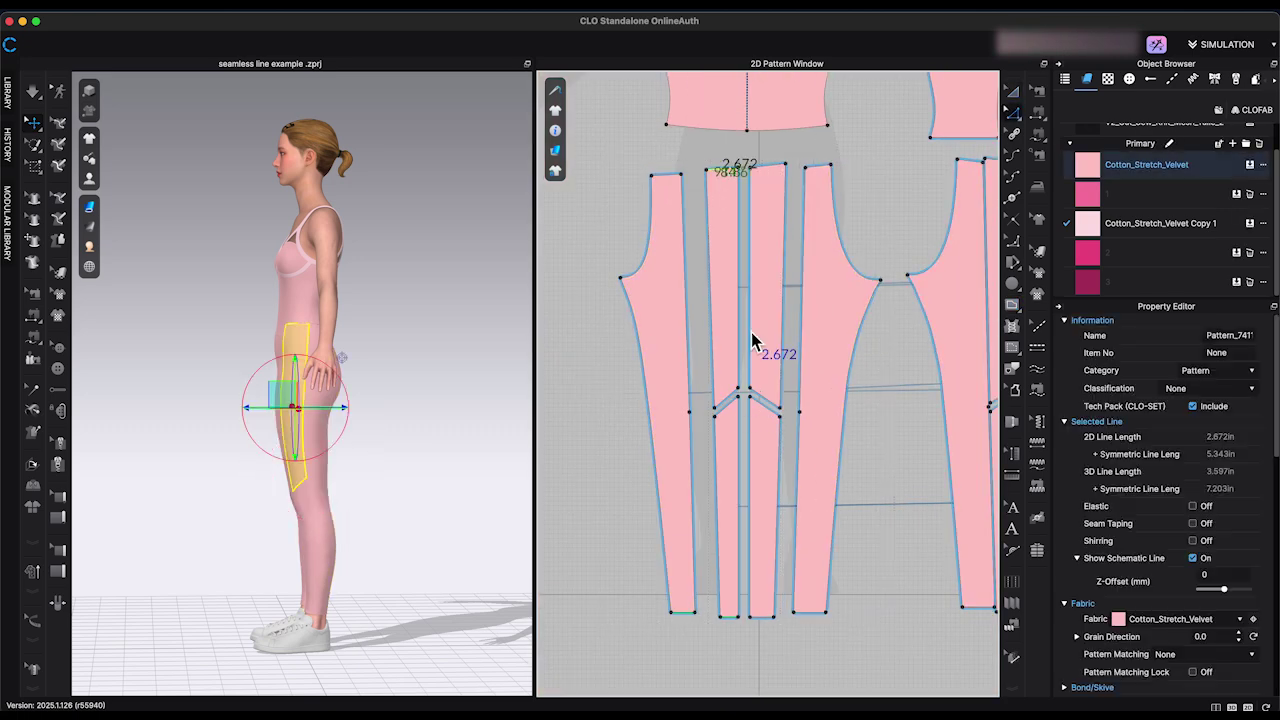
# Add a diagonal internal line across the upper front side panel and distribute internal lines between it and the slanted lower edge.
pyautogui.rightClick(730, 437)
pyautogui.click(779, 555)
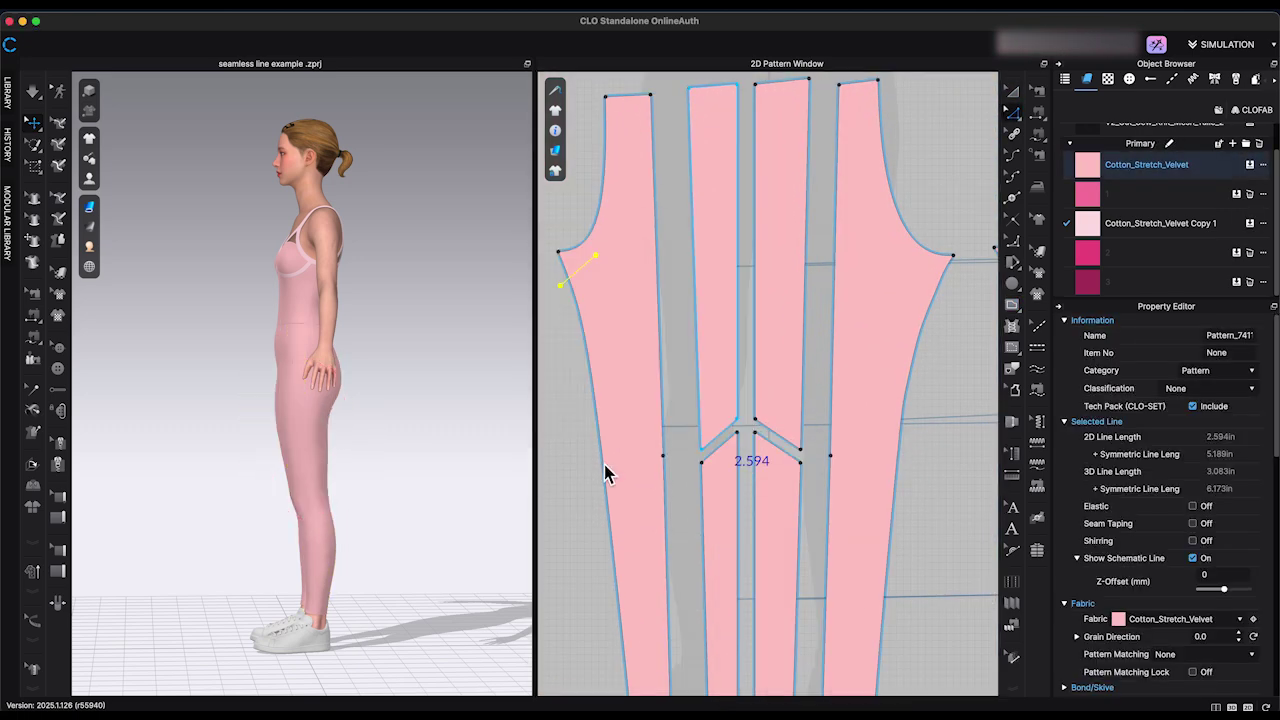
pyautogui.click(742, 235)
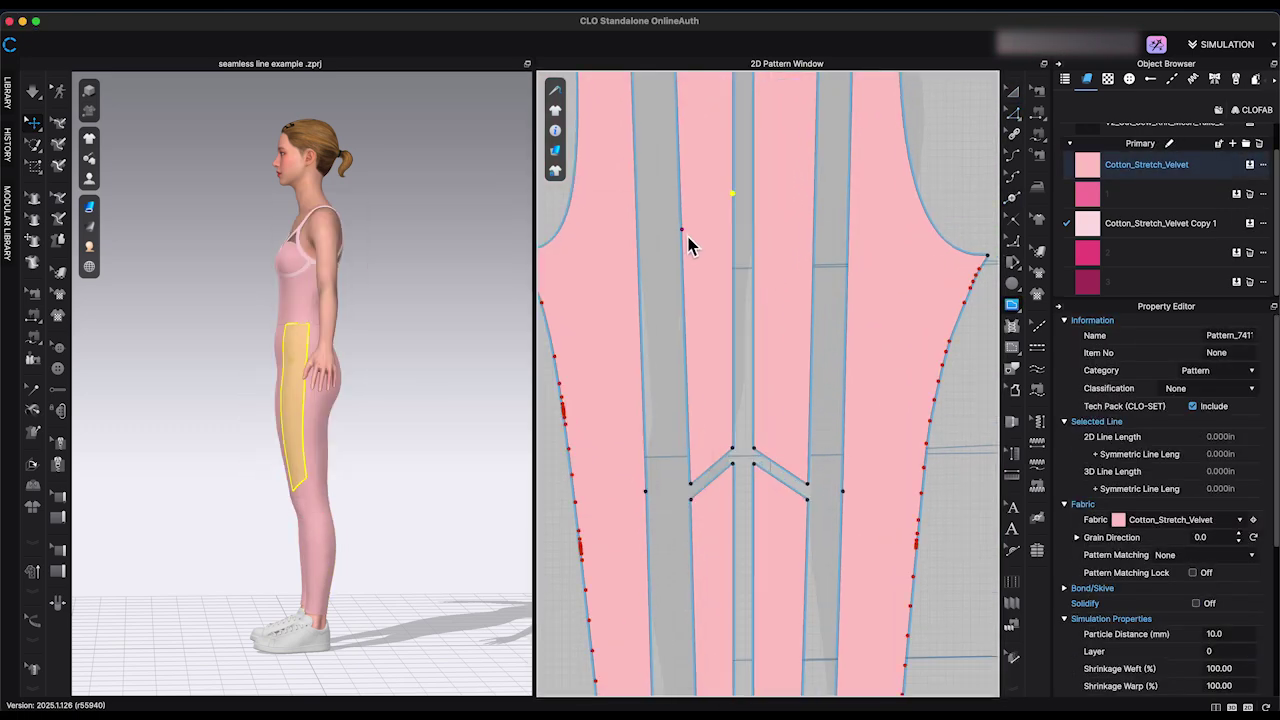
pyautogui.rightClick(714, 180)
pyautogui.click(786, 366)
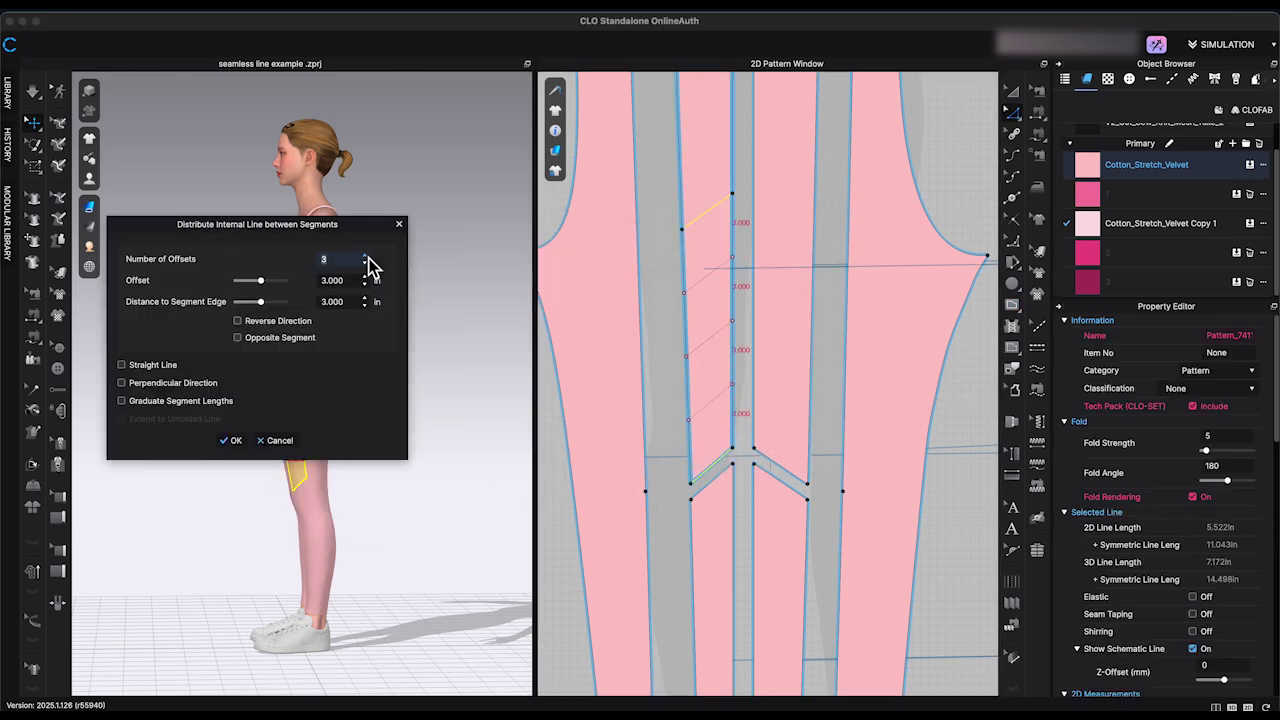
pyautogui.click(368, 260)
pyautogui.press('Return')
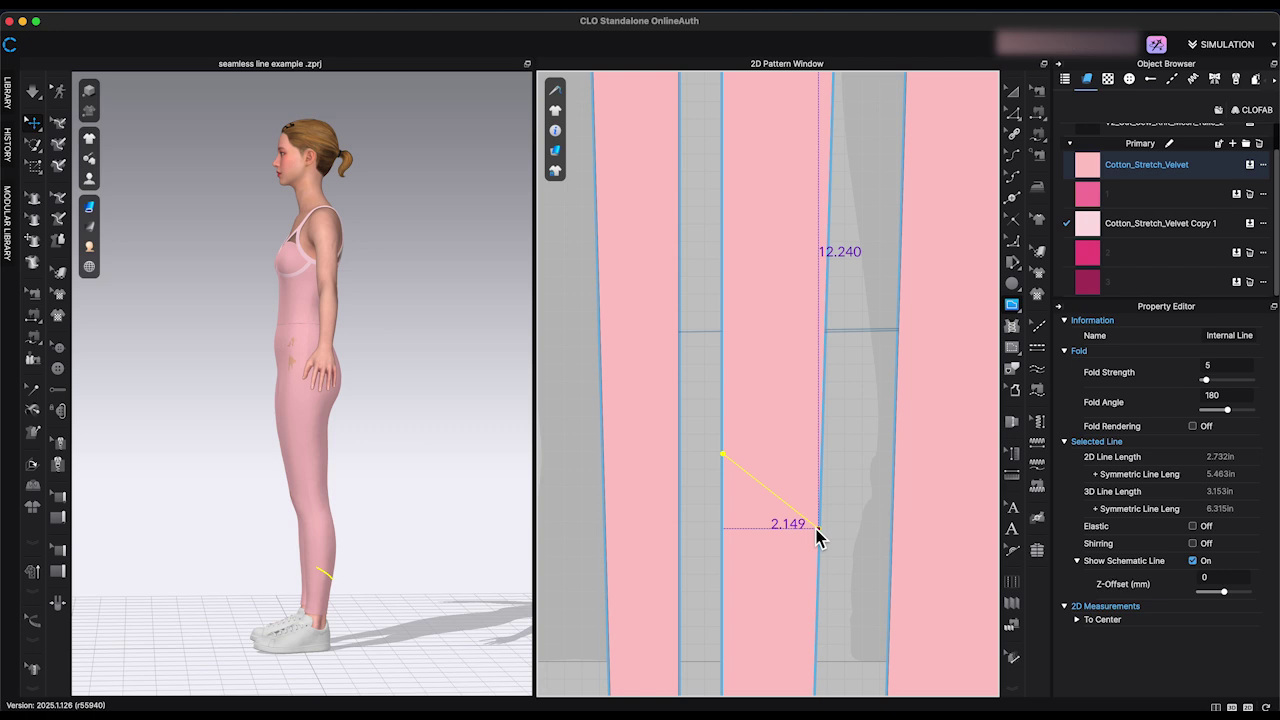
# Draw a 2.732 in diagonal internal line on the lower back side panel and distribute 11 lines at 1 in offsets up to its slanted edge.
pyautogui.rightClick(817, 530)
pyautogui.click(855, 620)
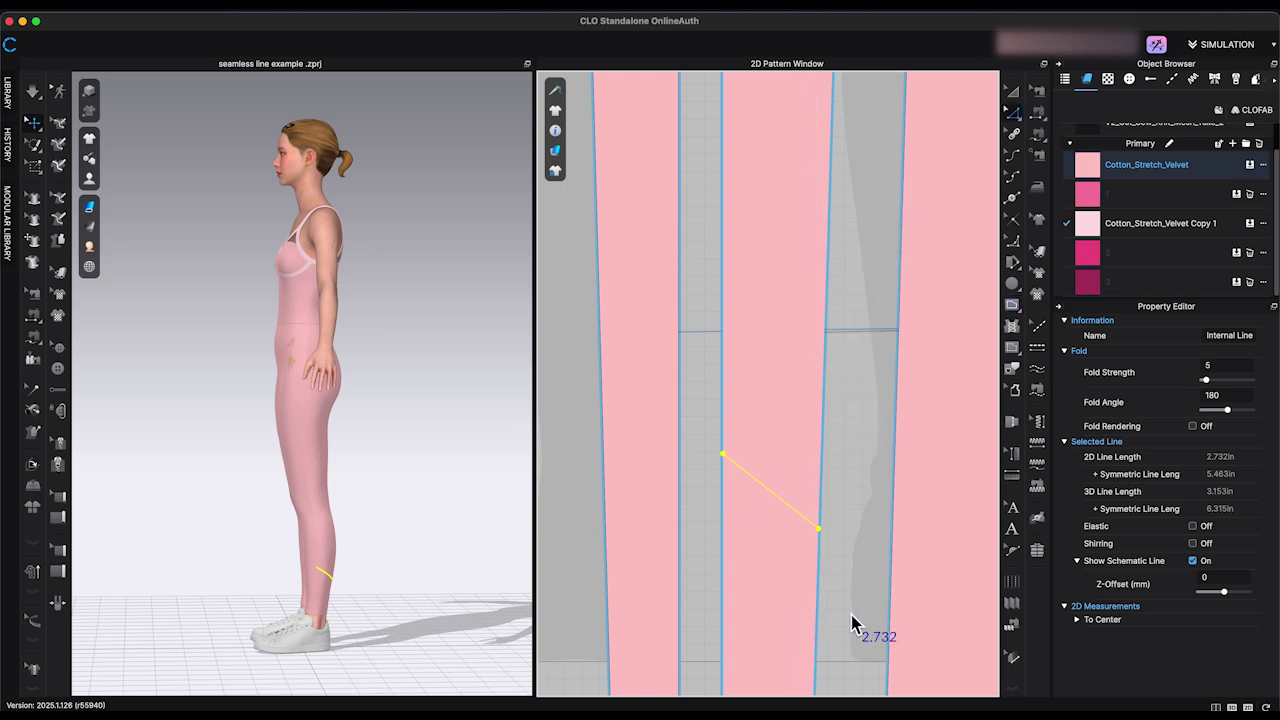
pyautogui.scroll(-5, 830, 648)
pyautogui.keyDown('shift'); pyautogui.click(817, 412); pyautogui.keyUp('shift')
pyautogui.rightClick(818, 408)
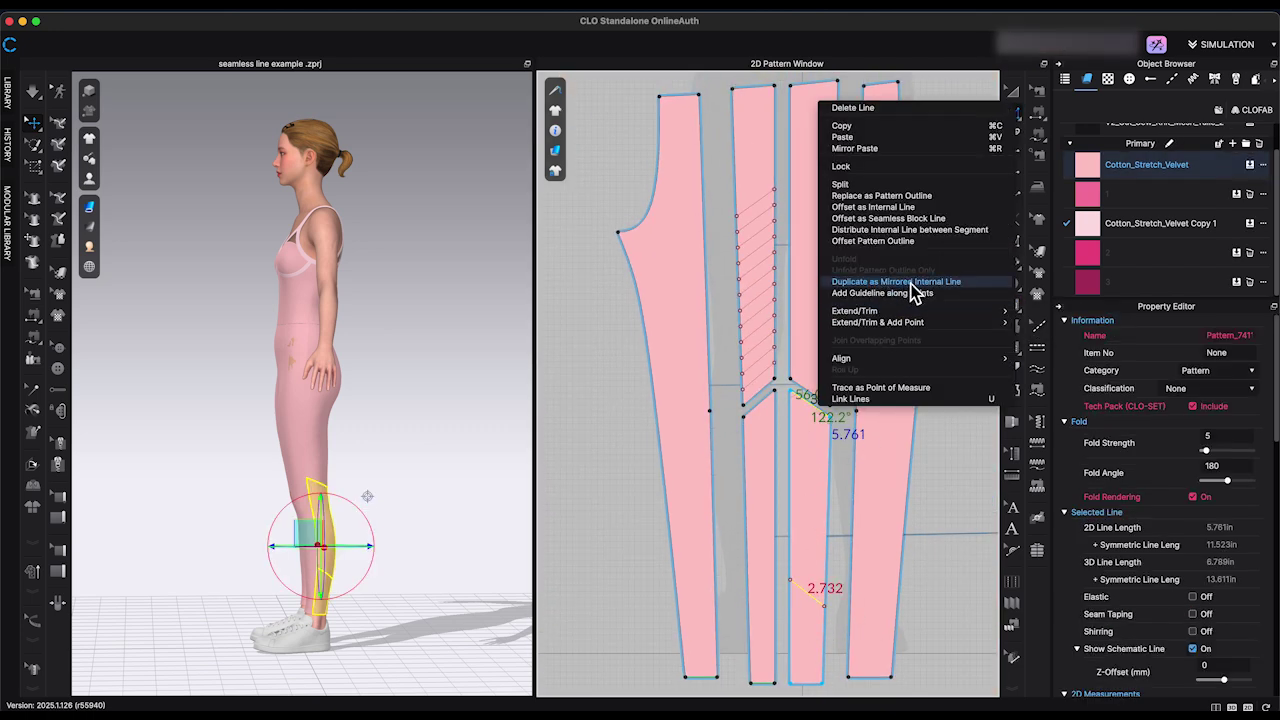
pyautogui.click(885, 230)
pyautogui.click(620, 273)
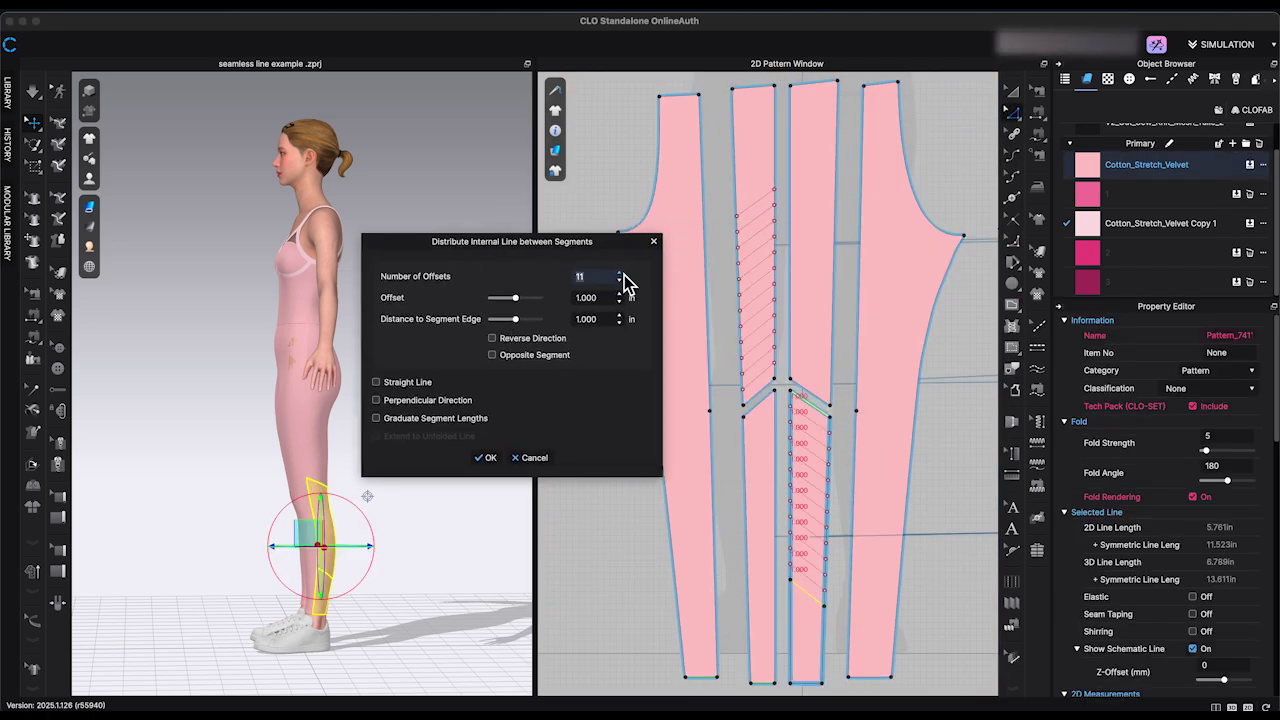
pyautogui.click(480, 458)
# Cut and sew the lower back side panel along all its diagonal internal lines.
pyautogui.scroll(3, 846, 515)
pyautogui.scroll(-2, 805, 510)
pyautogui.moveTo(460, 515); pyautogui.dragTo(375, 504, button='right')
pyautogui.moveTo(374, 501); pyautogui.dragTo(379, 371, button='middle')
pyautogui.moveTo(955, 546); pyautogui.dragTo(926, 410, button='middle')
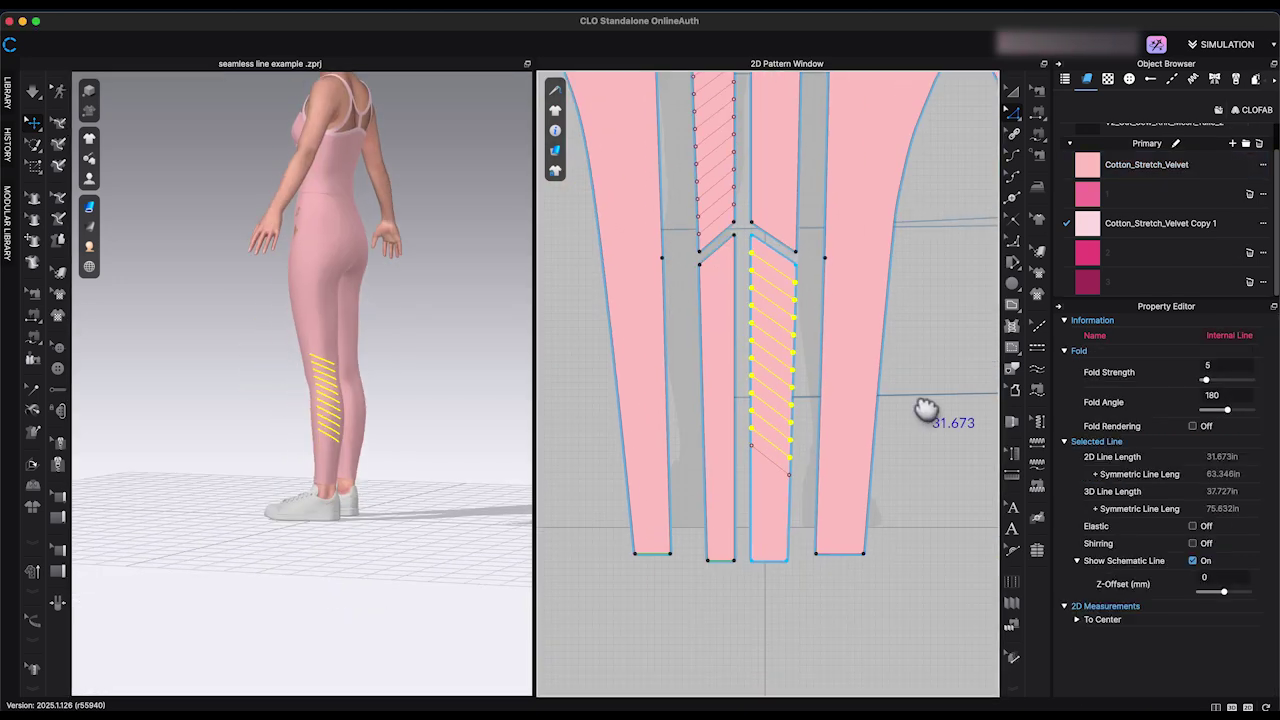
pyautogui.scroll(1, 926, 412)
pyautogui.rightClick(762, 482)
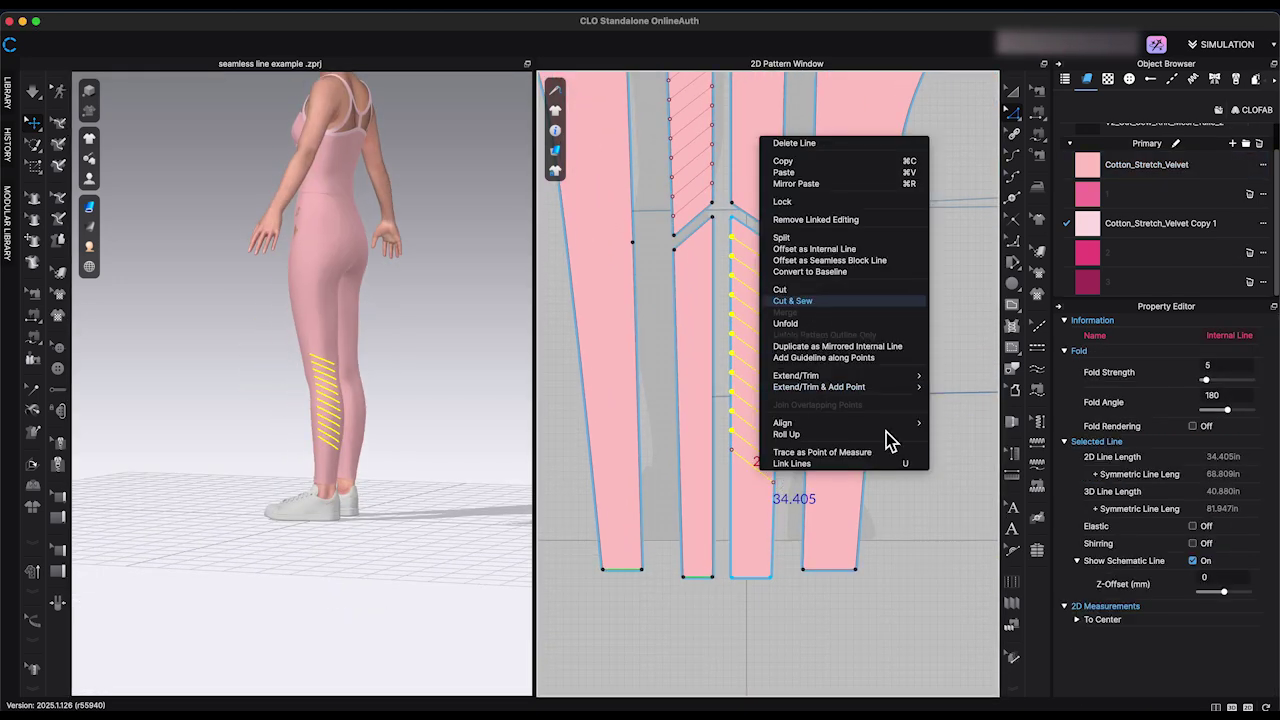
pyautogui.click(911, 484)
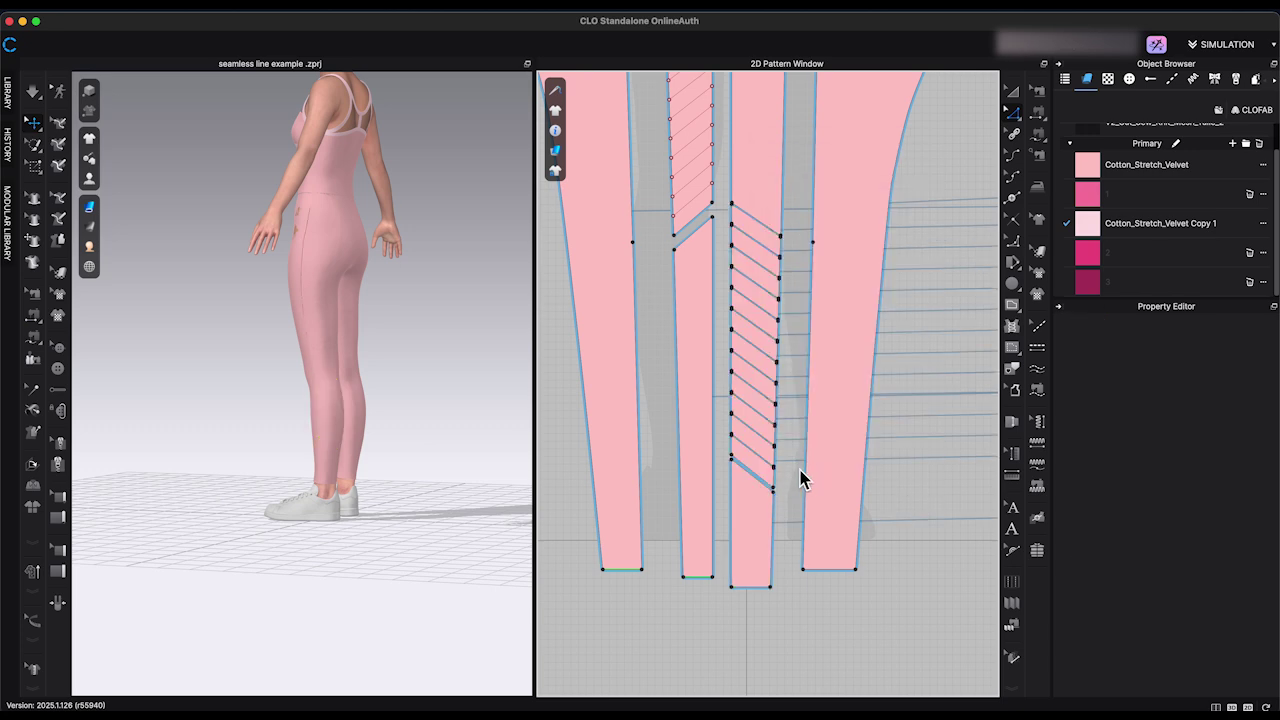
# Select the cut strips of the lower back side panel and assign the dark magenta fabric to them.
pyautogui.click(761, 475)
pyautogui.keyDown('shift'); pyautogui.click(748, 419); pyautogui.keyUp('shift')
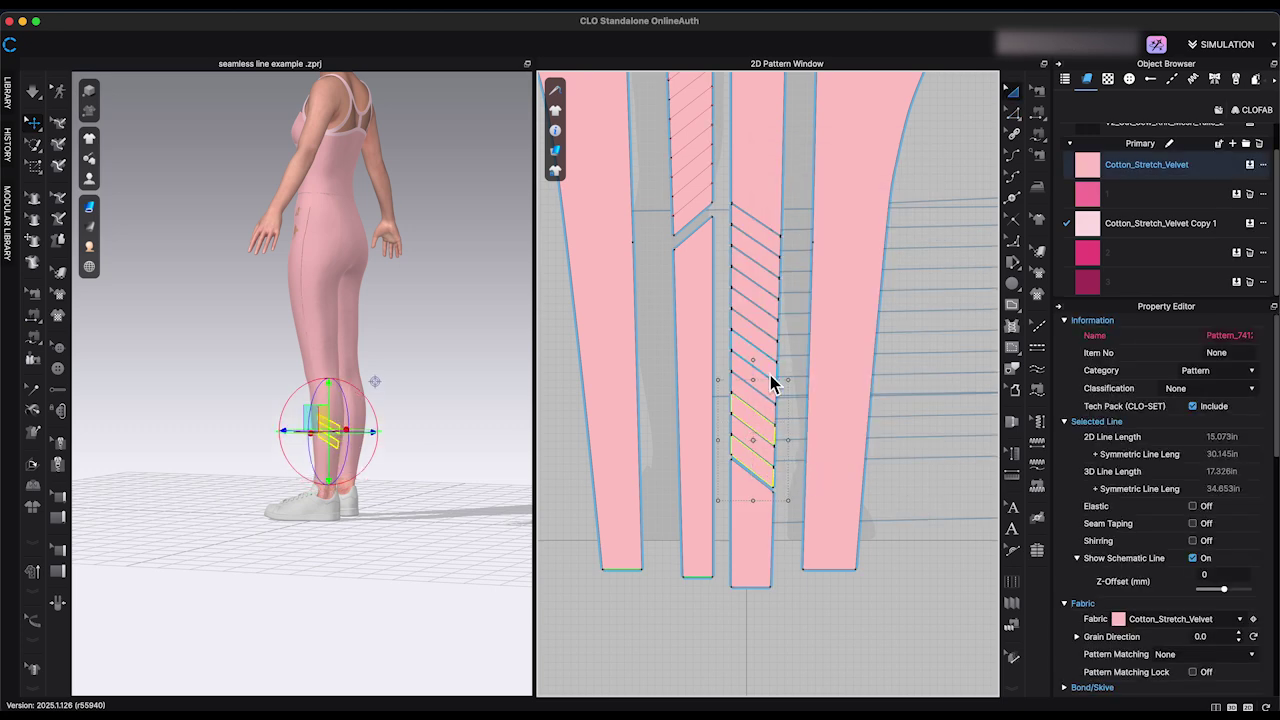
pyautogui.keyDown('shift'); pyautogui.click(764, 380); pyautogui.keyUp('shift')
pyautogui.keyDown('shift'); pyautogui.click(772, 348); pyautogui.keyUp('shift')
pyautogui.click(1238, 282)
pyautogui.click(476, 446)
pyautogui.moveTo(476, 446); pyautogui.dragTo(486, 450, button='right')
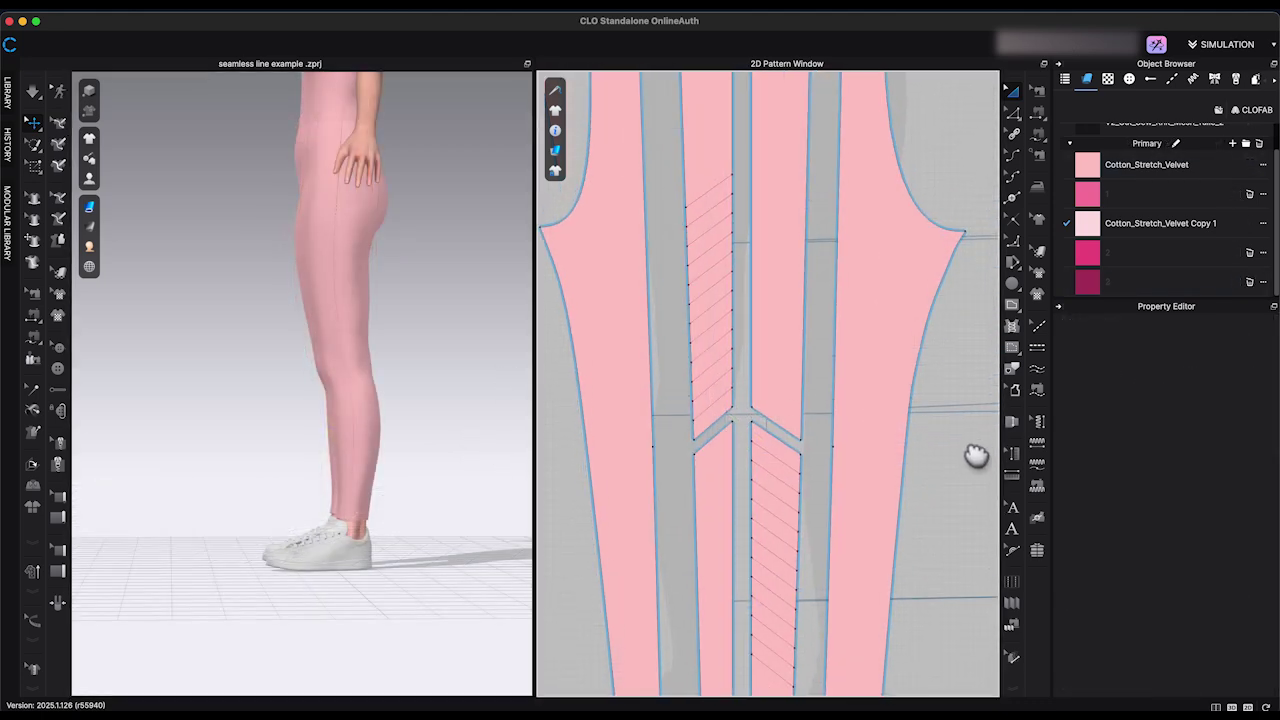
# Select all diagonal internal lines on the upper front side panel and trace them as seamless block lines.
pyautogui.moveTo(976, 456); pyautogui.dragTo(968, 550, button='middle')
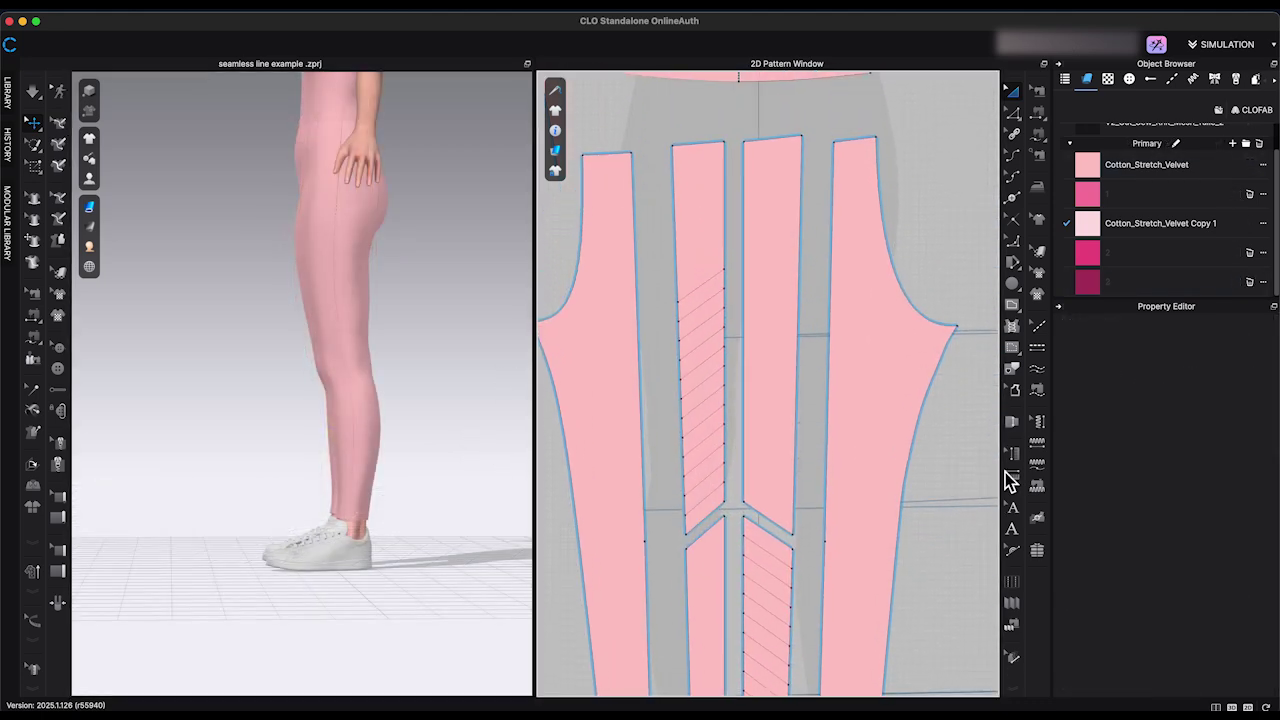
pyautogui.click(1013, 368)
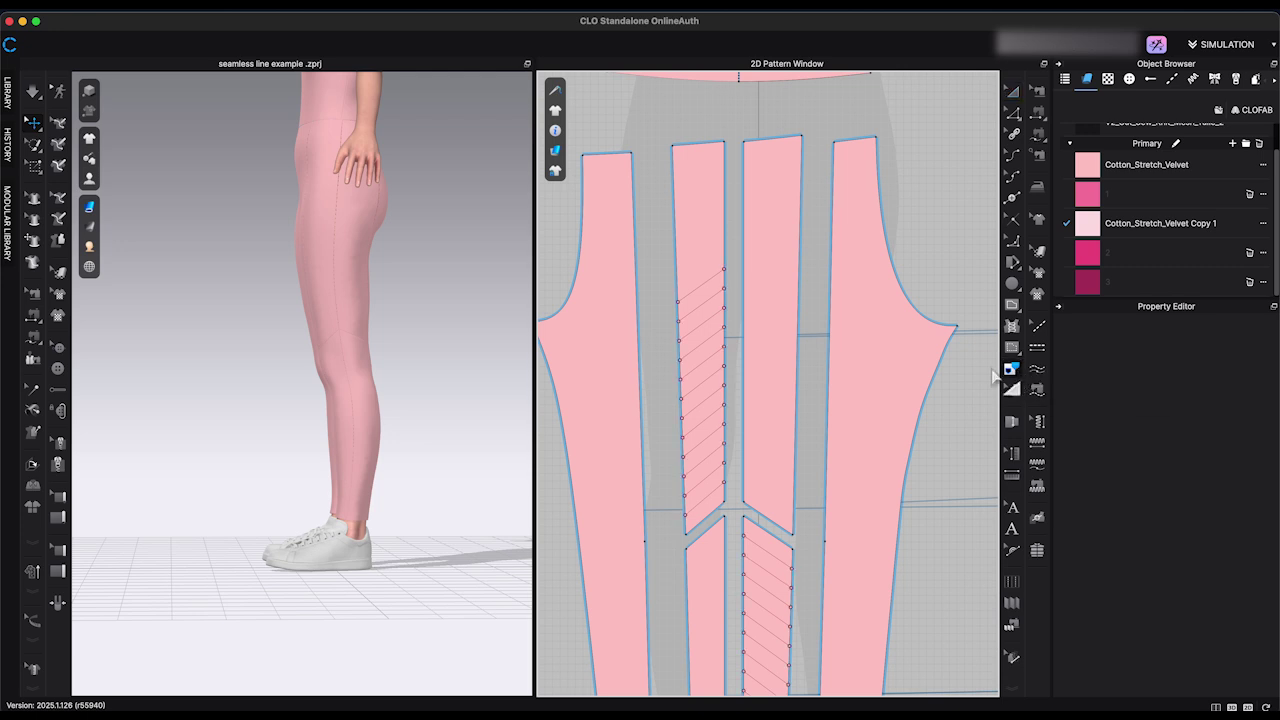
pyautogui.click(701, 302)
pyautogui.keyDown('shift'); pyautogui.click(704, 329); pyautogui.keyUp('shift')
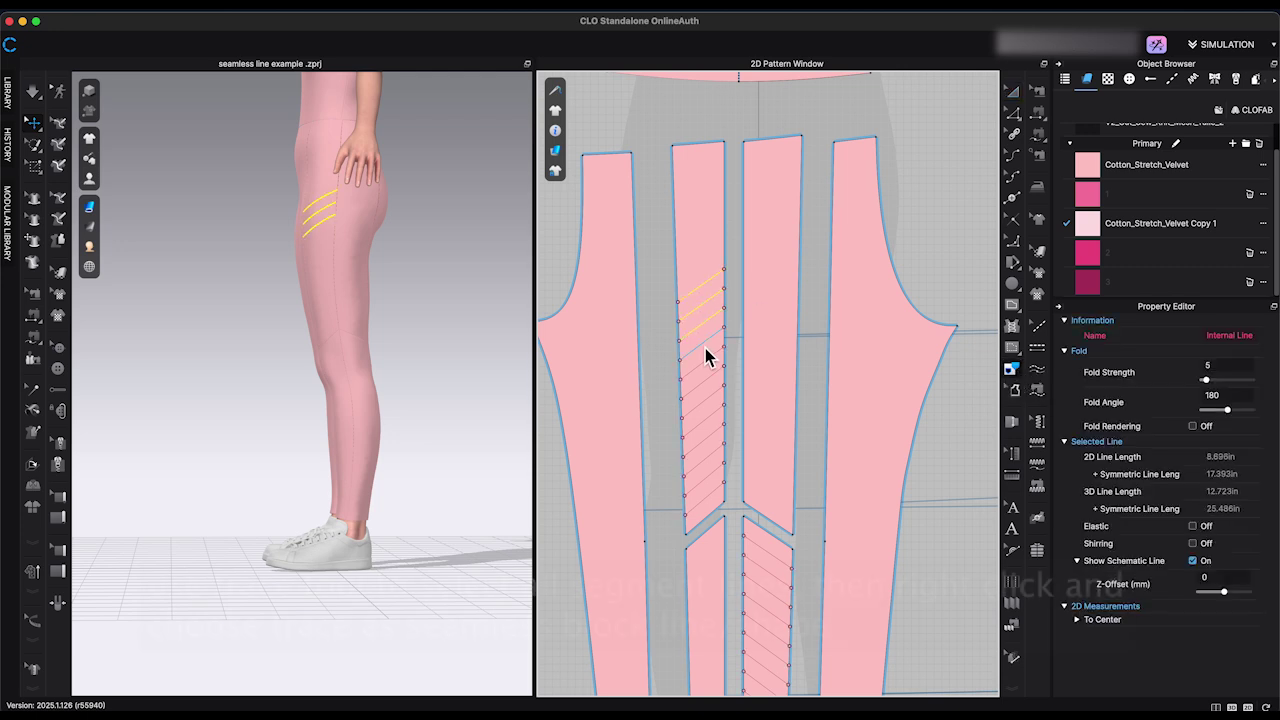
pyautogui.keyDown('shift'); pyautogui.click(706, 349); pyautogui.keyUp('shift')
pyautogui.keyDown('shift'); pyautogui.click(707, 368); pyautogui.keyUp('shift')
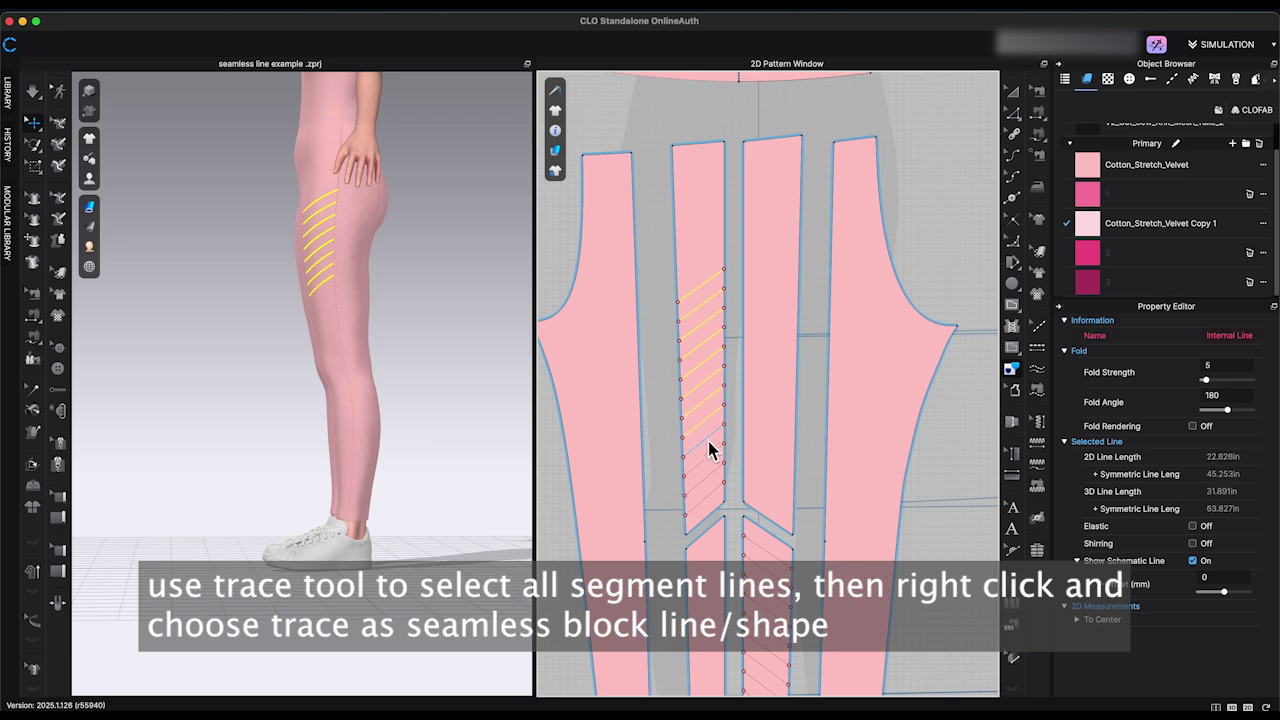
pyautogui.click(716, 486)
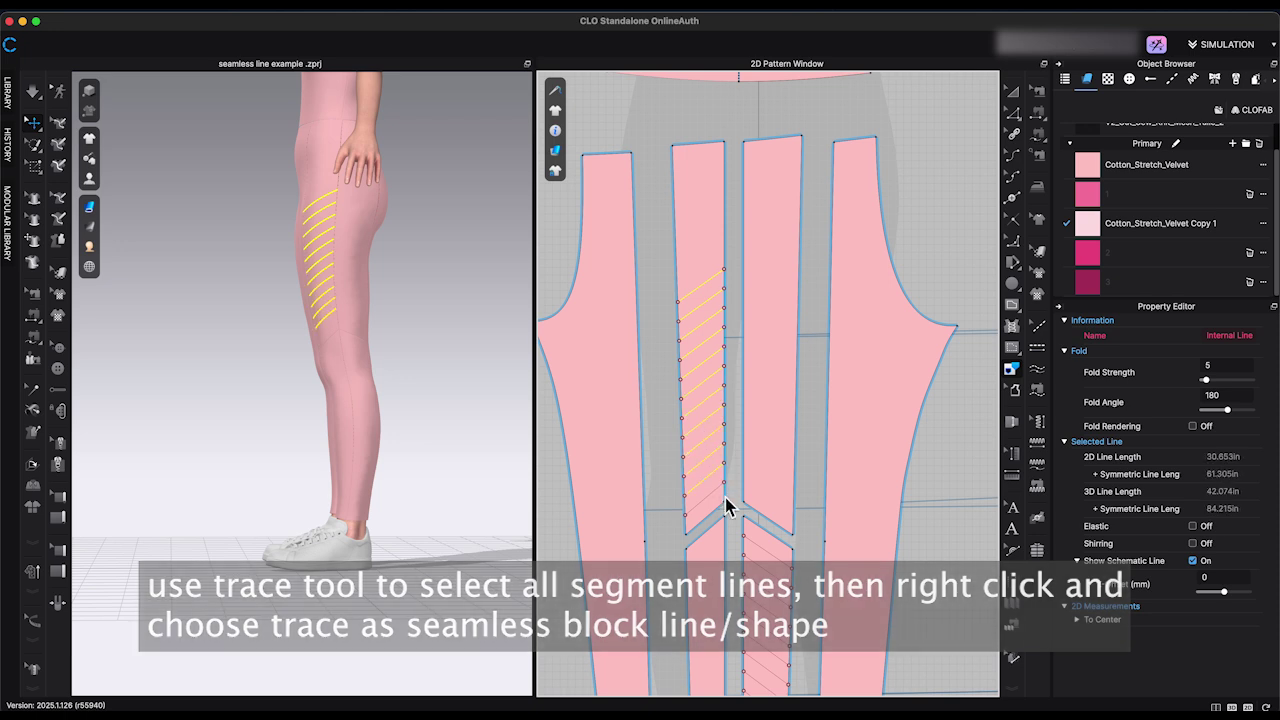
pyautogui.rightClick(715, 498)
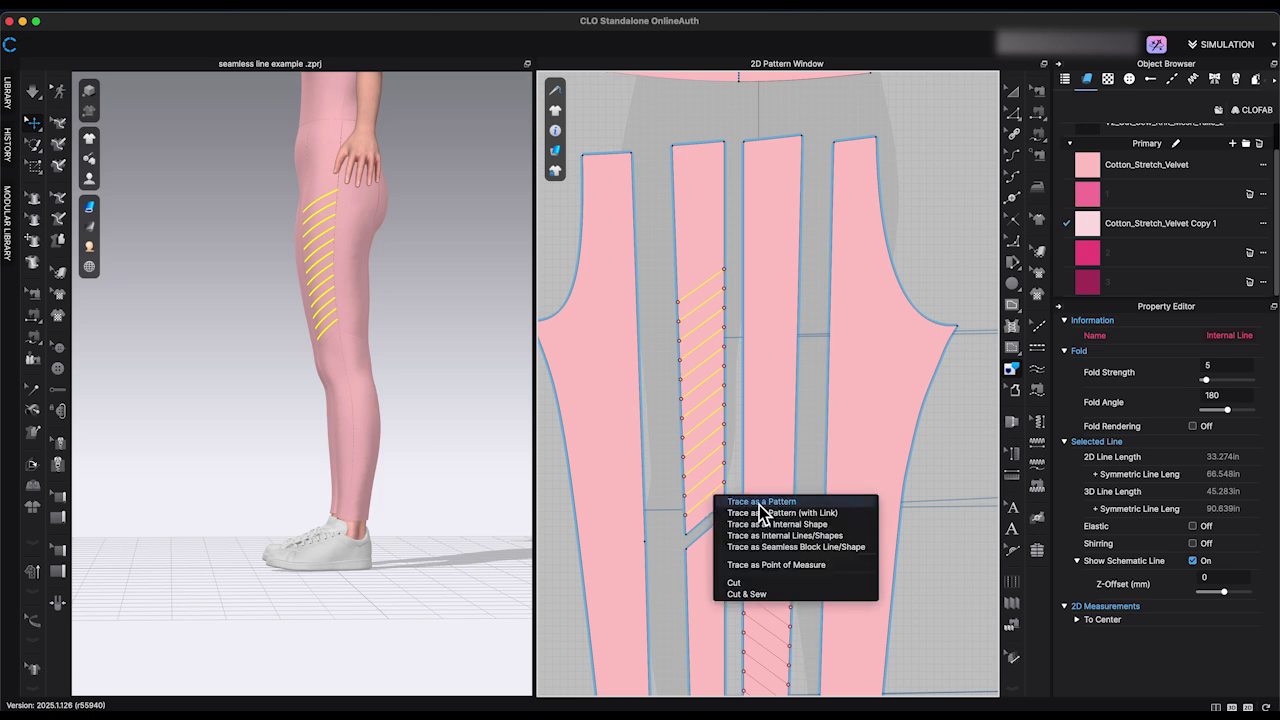
pyautogui.click(800, 547)
# Assign fabric 1 to every other seamless block on the upper front side panel, starting from the top, for four stripes.
pyautogui.scroll(4, 706, 303)
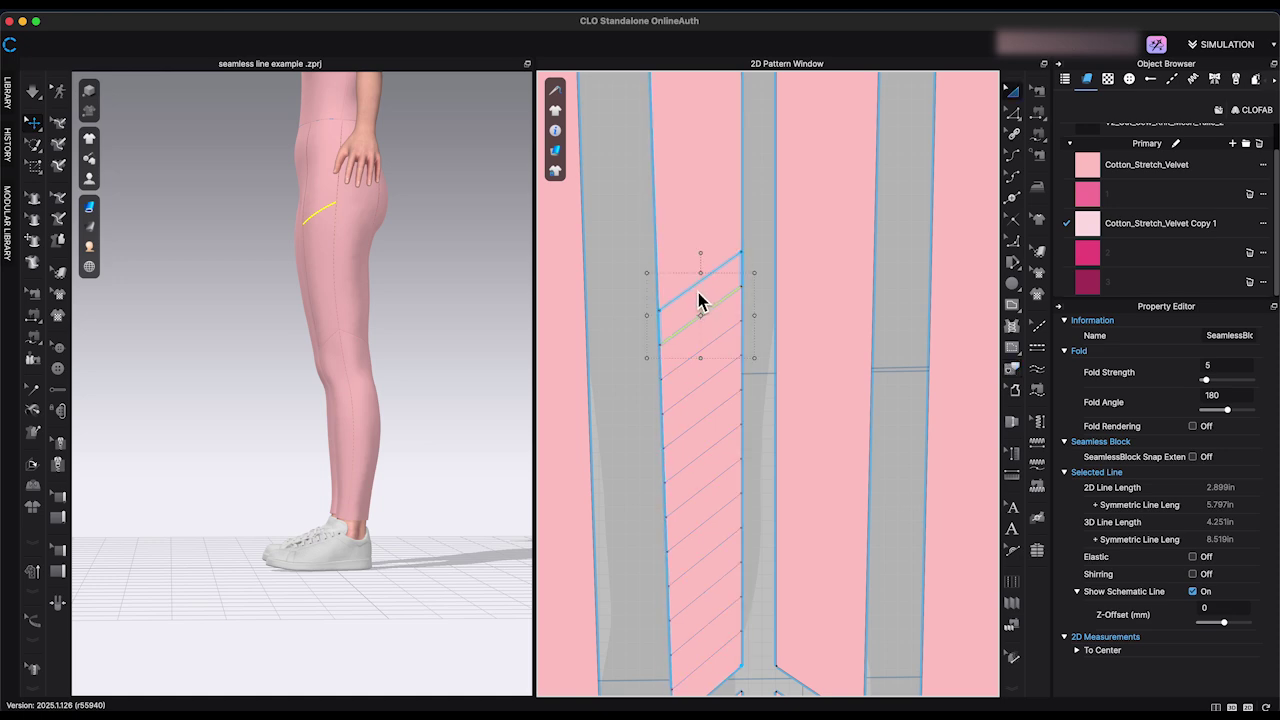
pyautogui.press('super+z')
pyautogui.press('super+z')
pyautogui.click(734, 287)
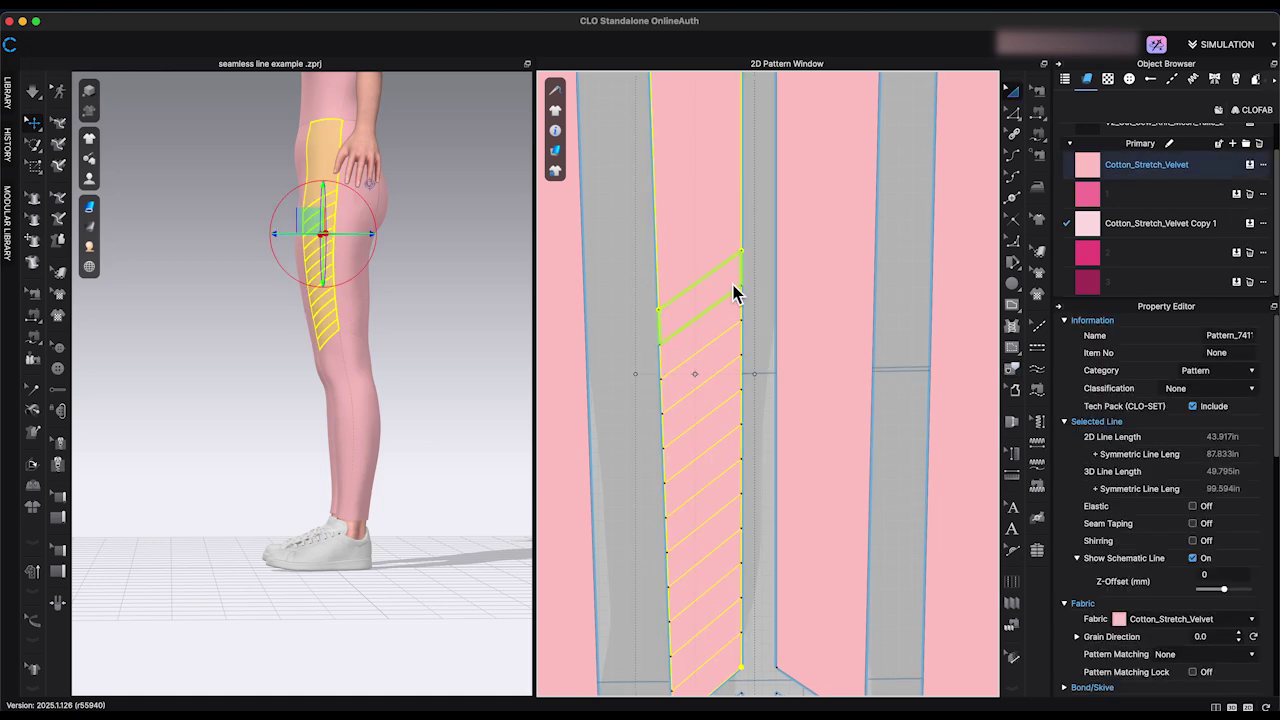
pyautogui.click(1249, 194)
pyautogui.click(614, 401)
pyautogui.click(711, 375)
pyautogui.click(1249, 193)
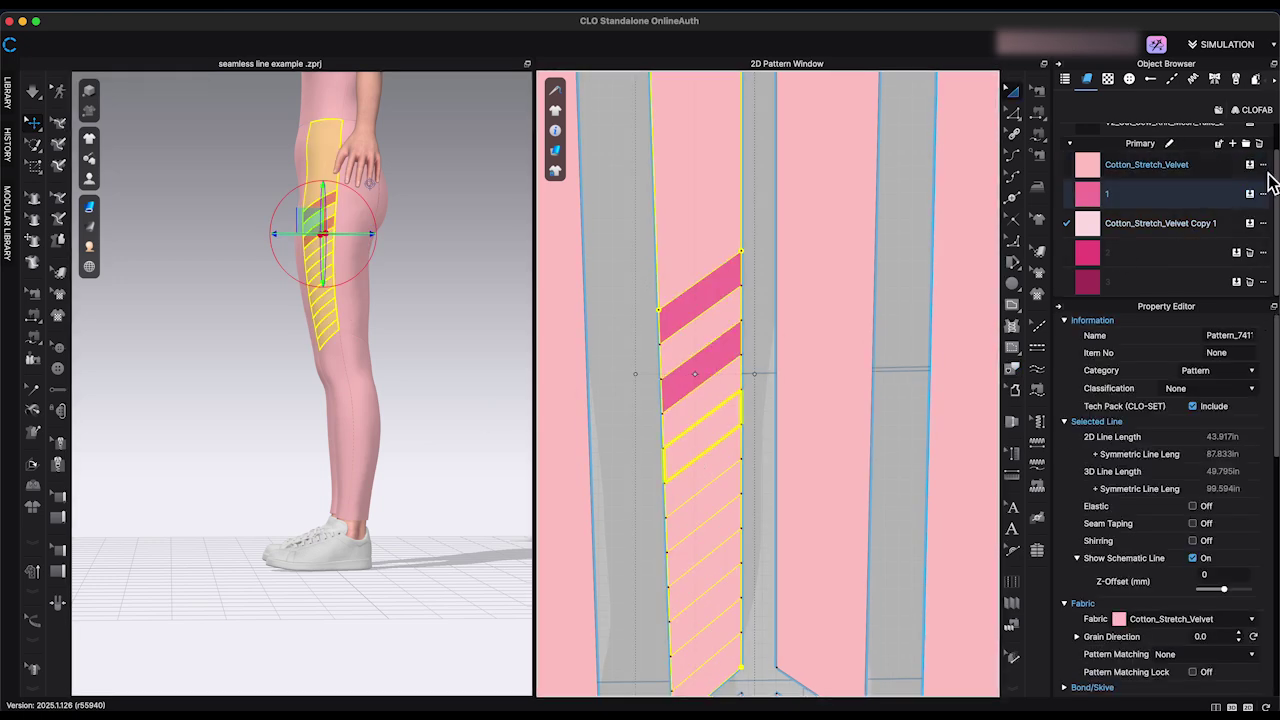
pyautogui.click(703, 437)
pyautogui.click(1249, 193)
pyautogui.click(640, 360)
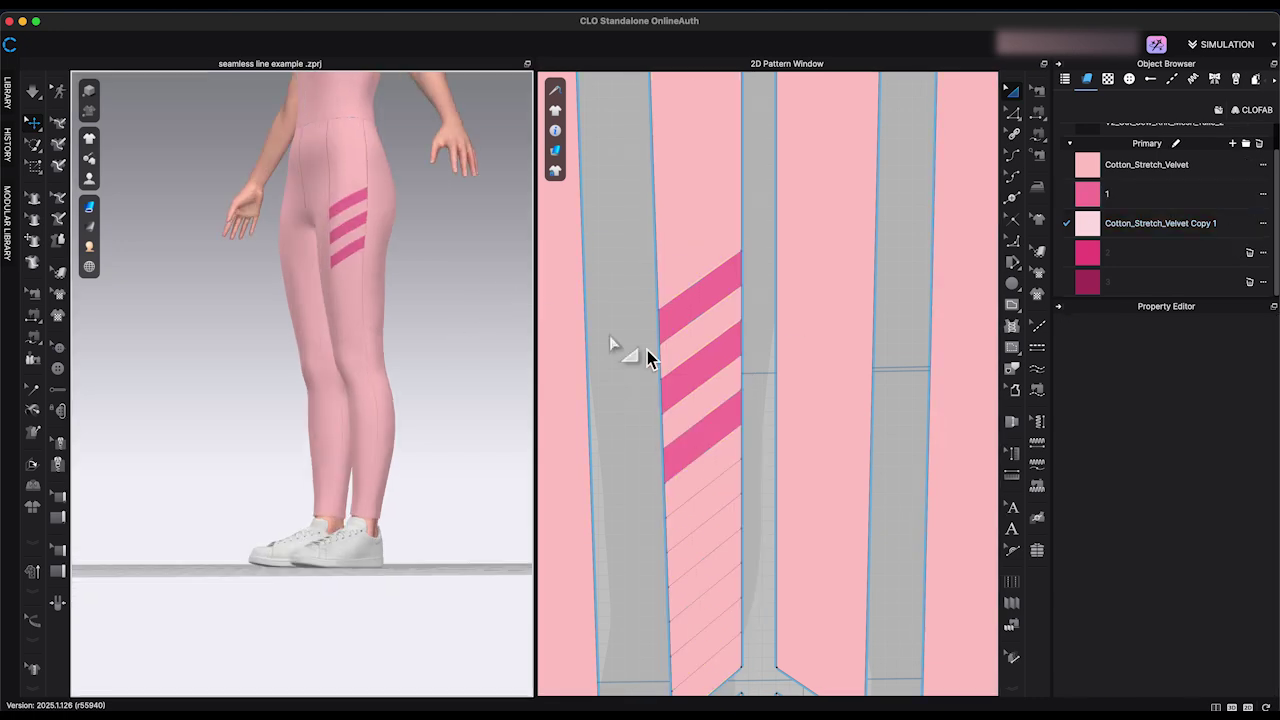
pyautogui.click(700, 500)
pyautogui.click(1249, 193)
pyautogui.moveTo(771, 540); pyautogui.dragTo(757, 256, button='middle')
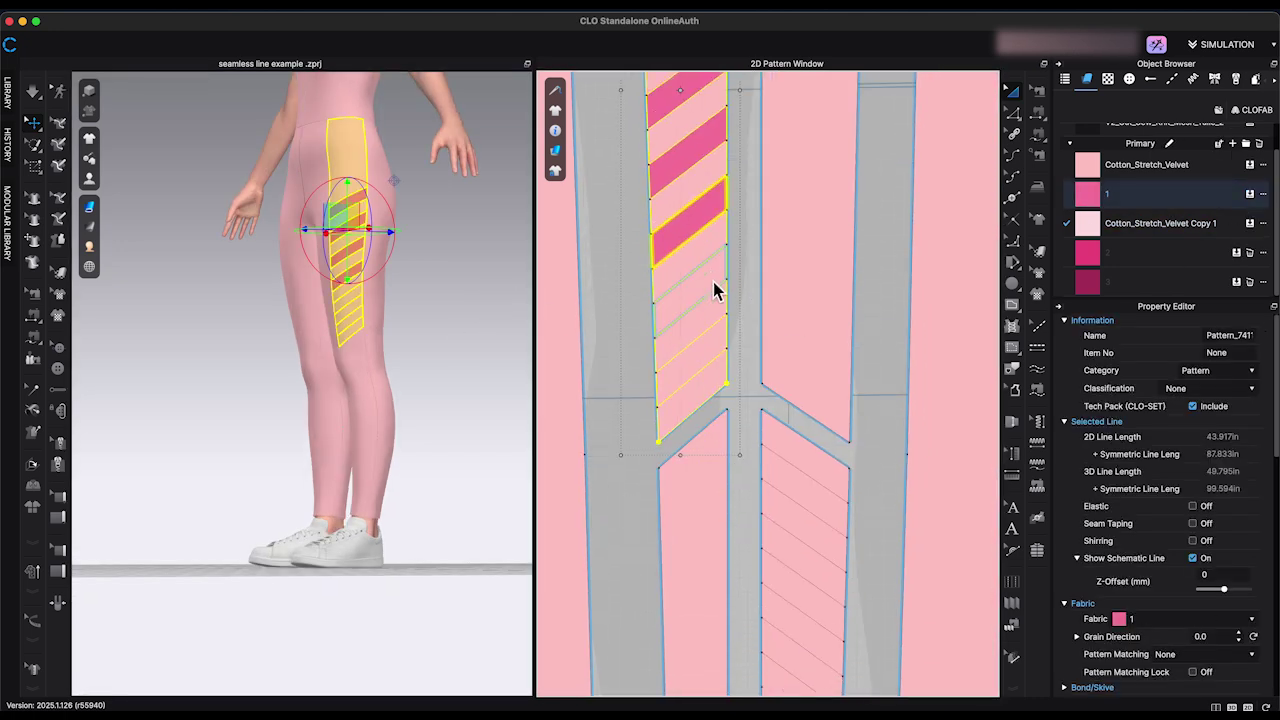
# Assign fabric 2 to the last two alternating blocks of the upper front side panel, trying fabric 3 on the lowest one first.
pyautogui.click(714, 289)
pyautogui.click(1237, 253)
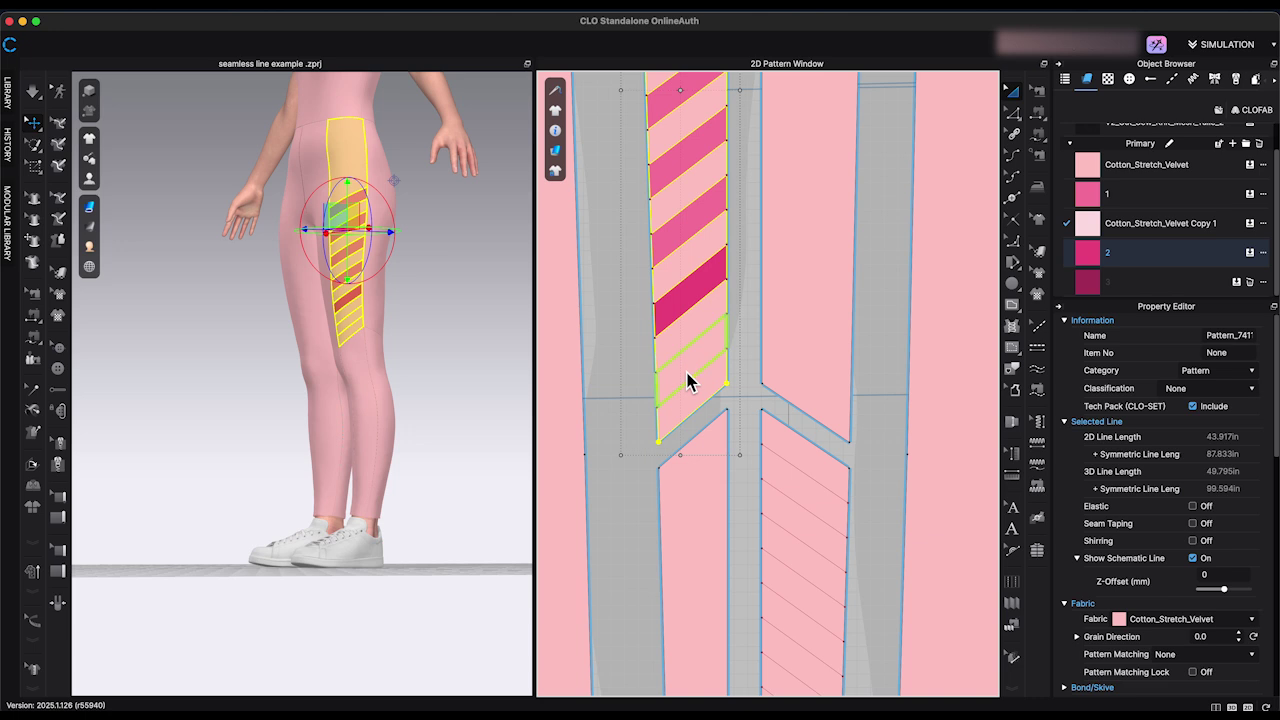
pyautogui.click(689, 374)
pyautogui.click(1237, 282)
pyautogui.click(814, 514)
pyautogui.click(725, 362)
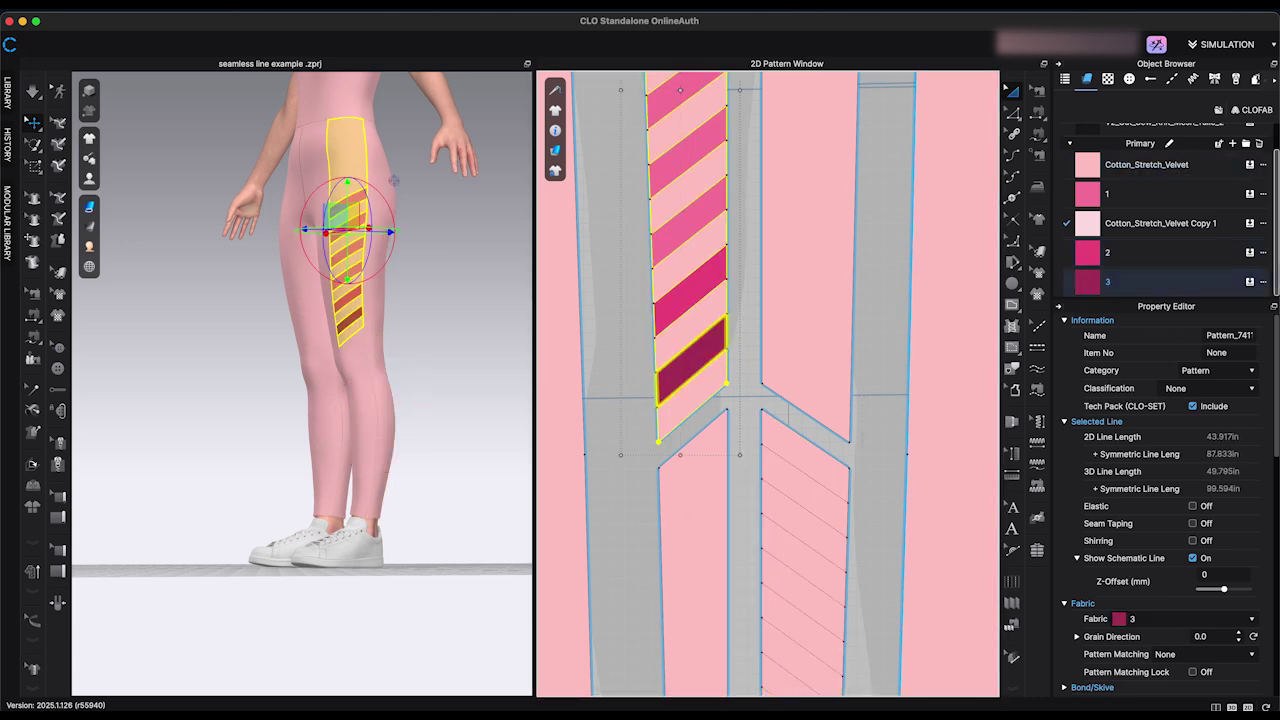
pyautogui.click(836, 524)
# Select all diagonal internal lines on the lower back side panel and trace them as seamless block lines.
pyautogui.scroll(-6, 858, 270)
pyautogui.click(1012, 368)
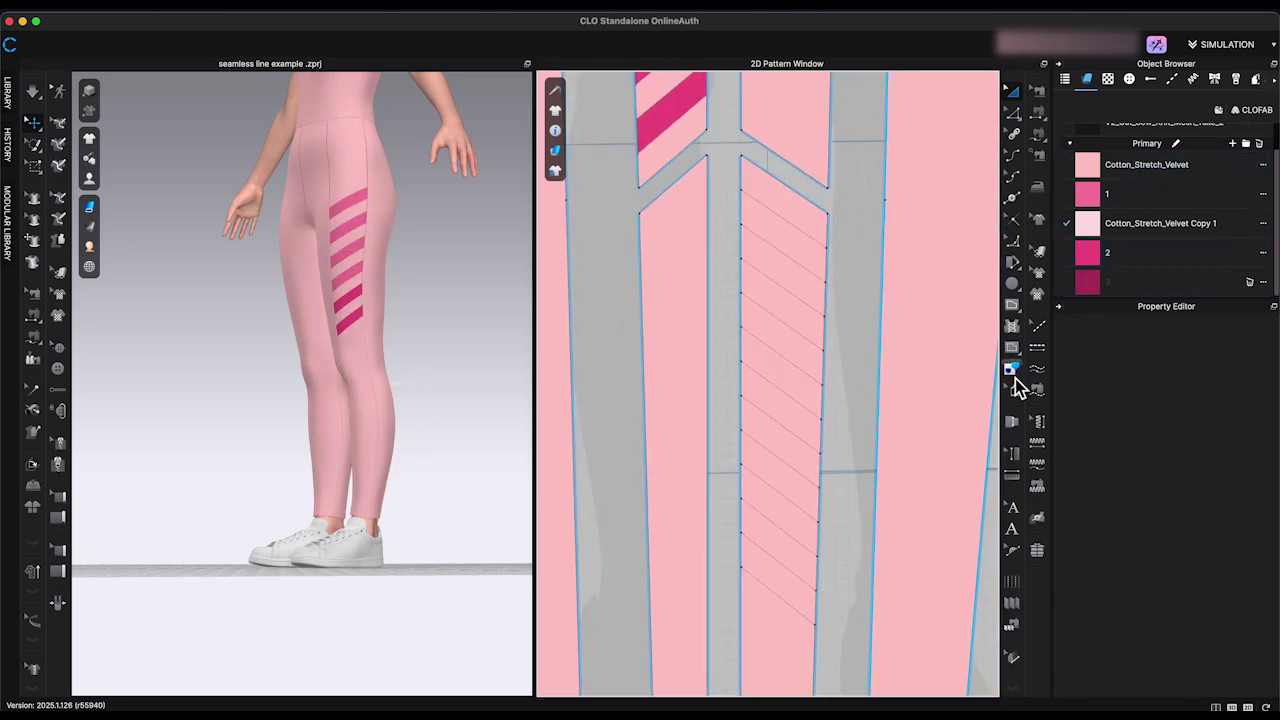
pyautogui.click(785, 222)
pyautogui.keyDown('shift'); pyautogui.click(790, 306); pyautogui.keyUp('shift')
pyautogui.keyDown('shift'); pyautogui.click(789, 340); pyautogui.keyUp('shift')
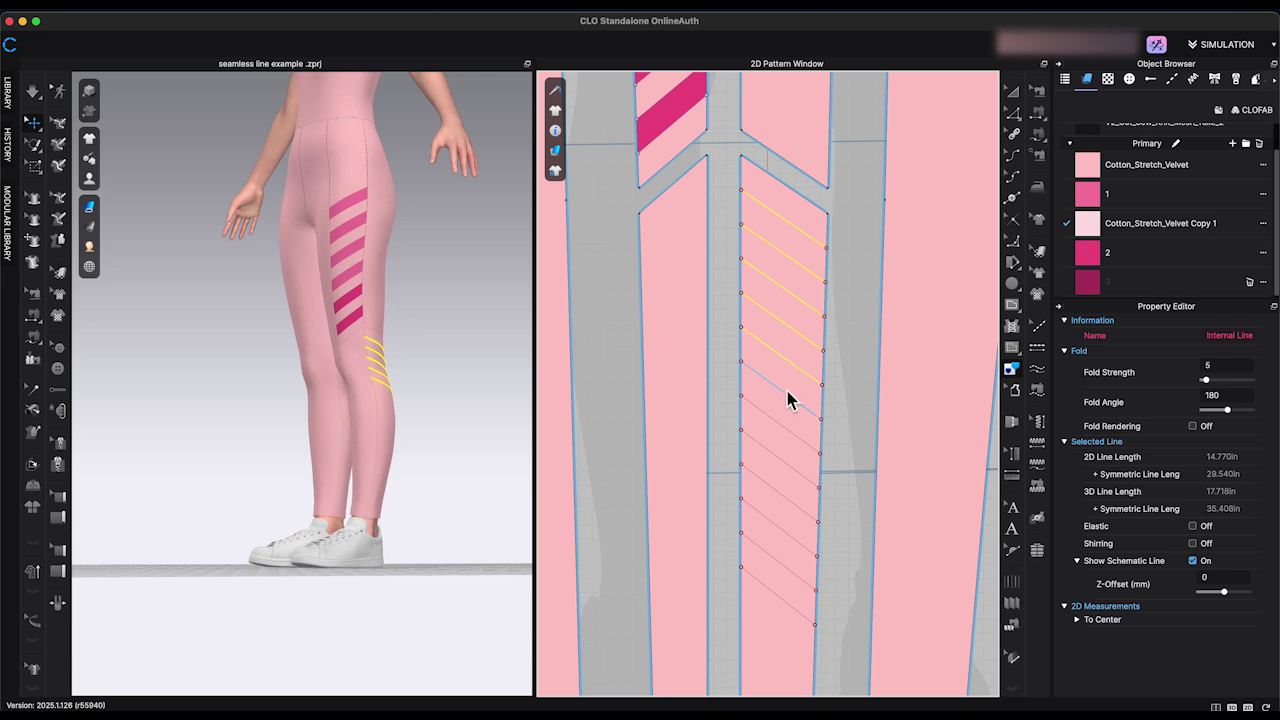
pyautogui.keyDown('shift'); pyautogui.click(792, 375); pyautogui.keyUp('shift')
pyautogui.keyDown('shift'); pyautogui.click(800, 412); pyautogui.keyUp('shift')
pyautogui.keyDown('shift'); pyautogui.click(803, 447); pyautogui.keyUp('shift')
pyautogui.keyDown('shift'); pyautogui.click(790, 512); pyautogui.keyUp('shift')
pyautogui.keyDown('shift'); pyautogui.click(791, 540); pyautogui.keyUp('shift')
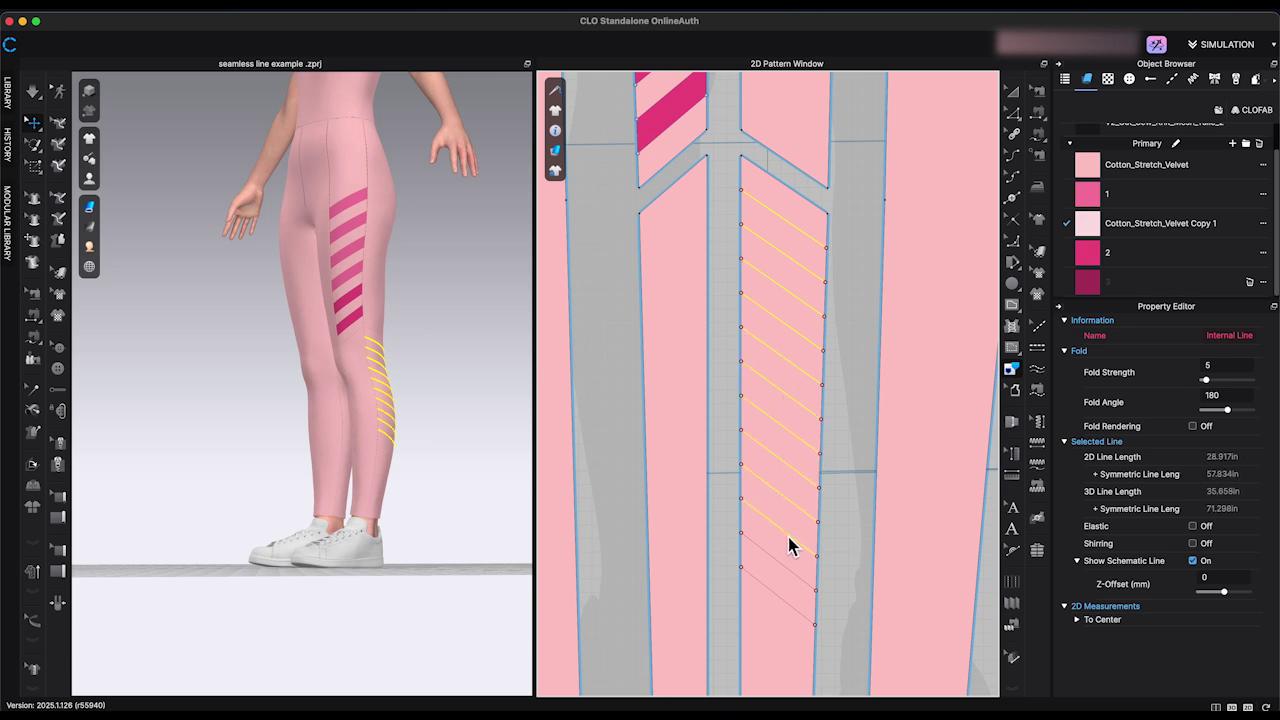
pyautogui.keyDown('shift'); pyautogui.click(788, 570); pyautogui.keyUp('shift')
pyautogui.rightClick(783, 604)
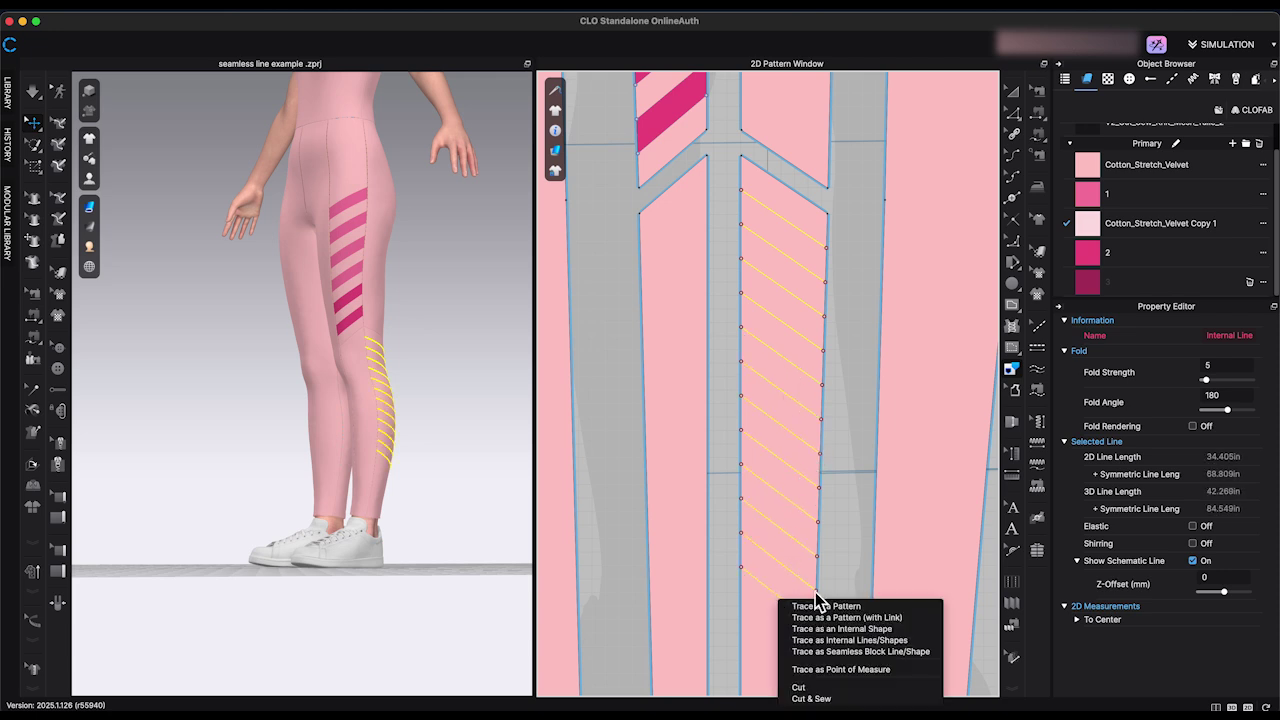
pyautogui.click(882, 655)
# Assign fabric 2 to the first and third seamless blocks from the top of the lower back side panel.
pyautogui.click(810, 230)
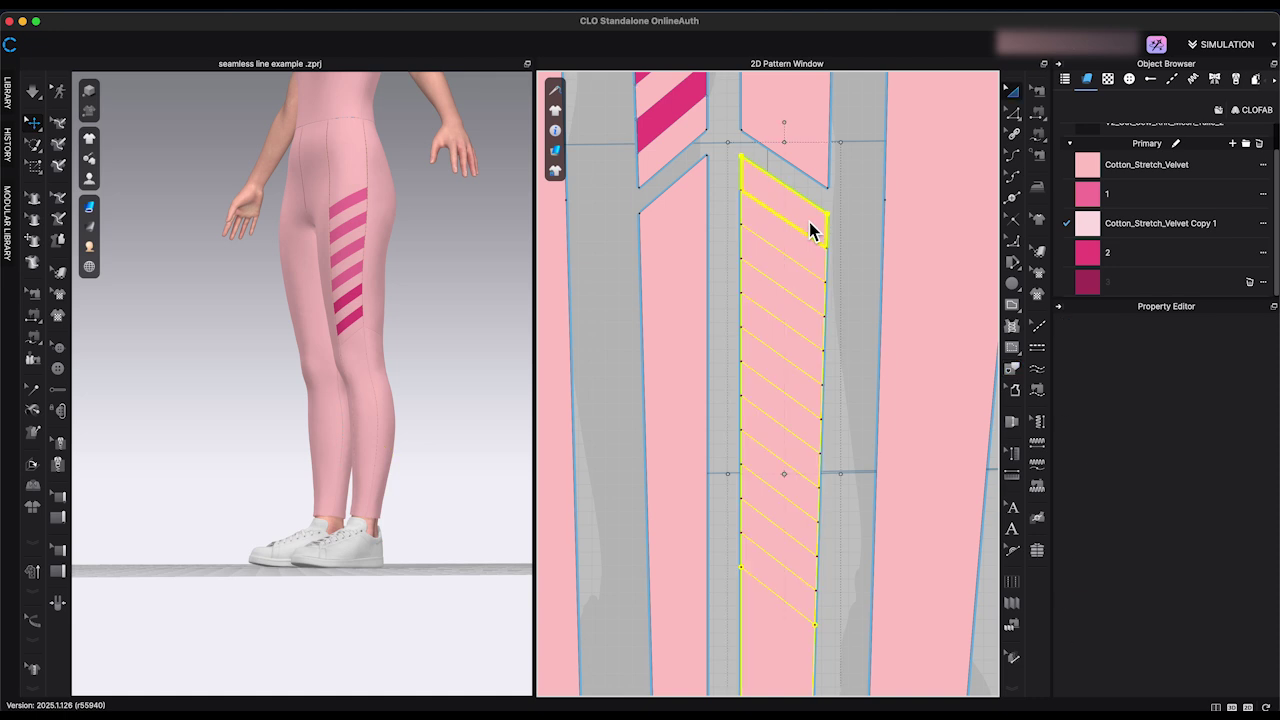
pyautogui.click(1250, 252)
pyautogui.click(1250, 252)
pyautogui.moveTo(530, 314); pyautogui.dragTo(480, 335, button='right')
# Assign fabric 3 to the next four alternating seamless blocks down the lower back side panel.
pyautogui.click(808, 365)
pyautogui.click(1250, 282)
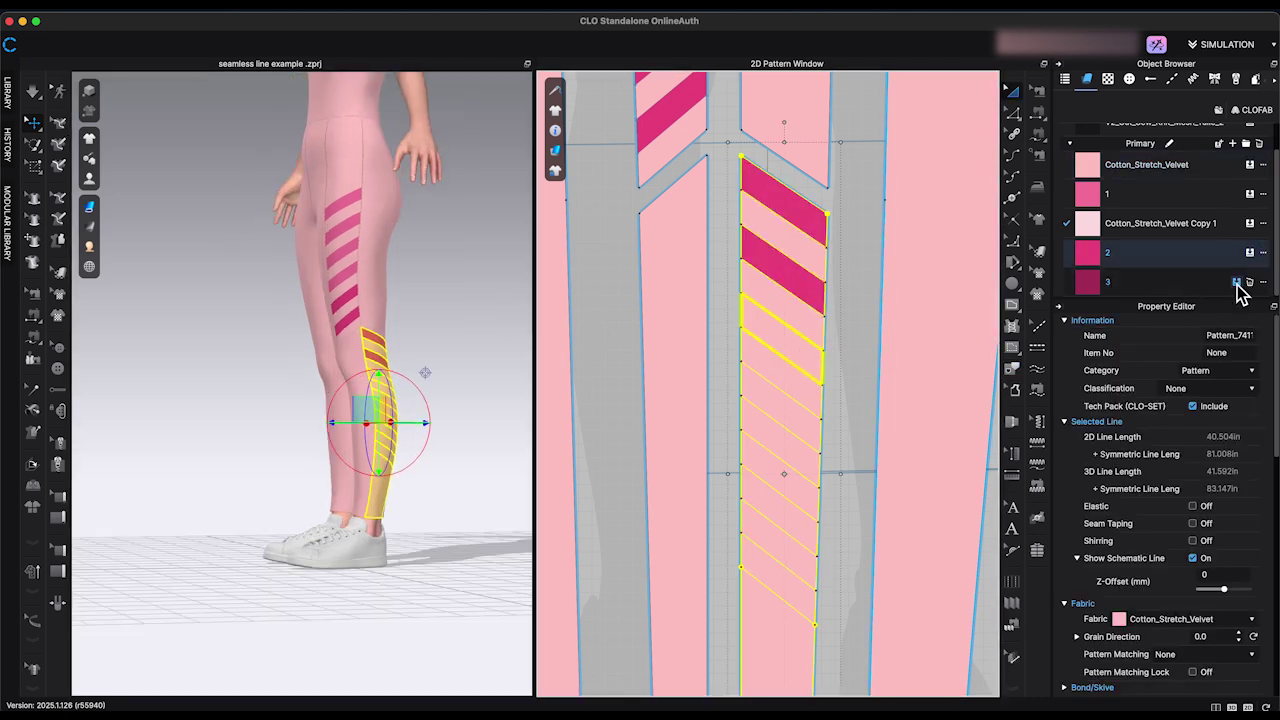
pyautogui.click(814, 437)
pyautogui.click(1250, 282)
pyautogui.click(806, 489)
pyautogui.click(1250, 282)
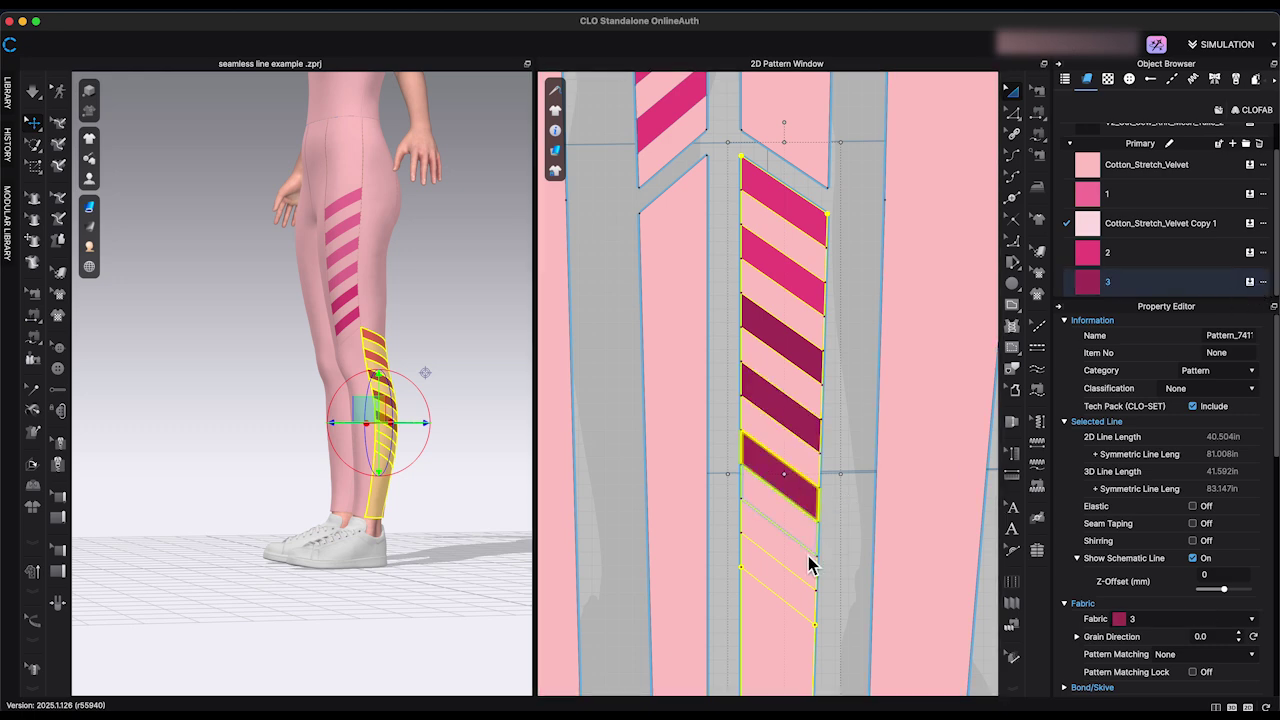
pyautogui.click(808, 563)
pyautogui.click(1250, 282)
pyautogui.click(850, 450)
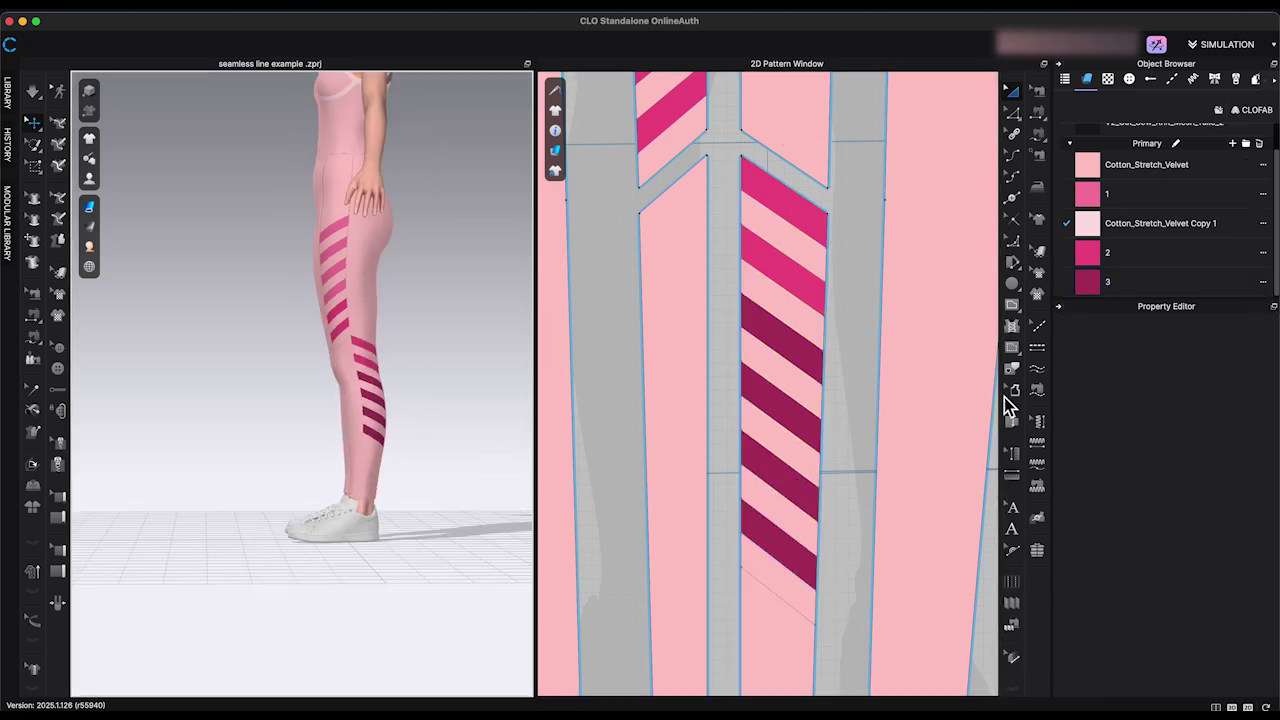
# Delete the leftover diagonal internal line below the last stripe of the lower back side panel.
pyautogui.press('z')
pyautogui.click(809, 627)
pyautogui.click(652, 634)
pyautogui.click(799, 614)
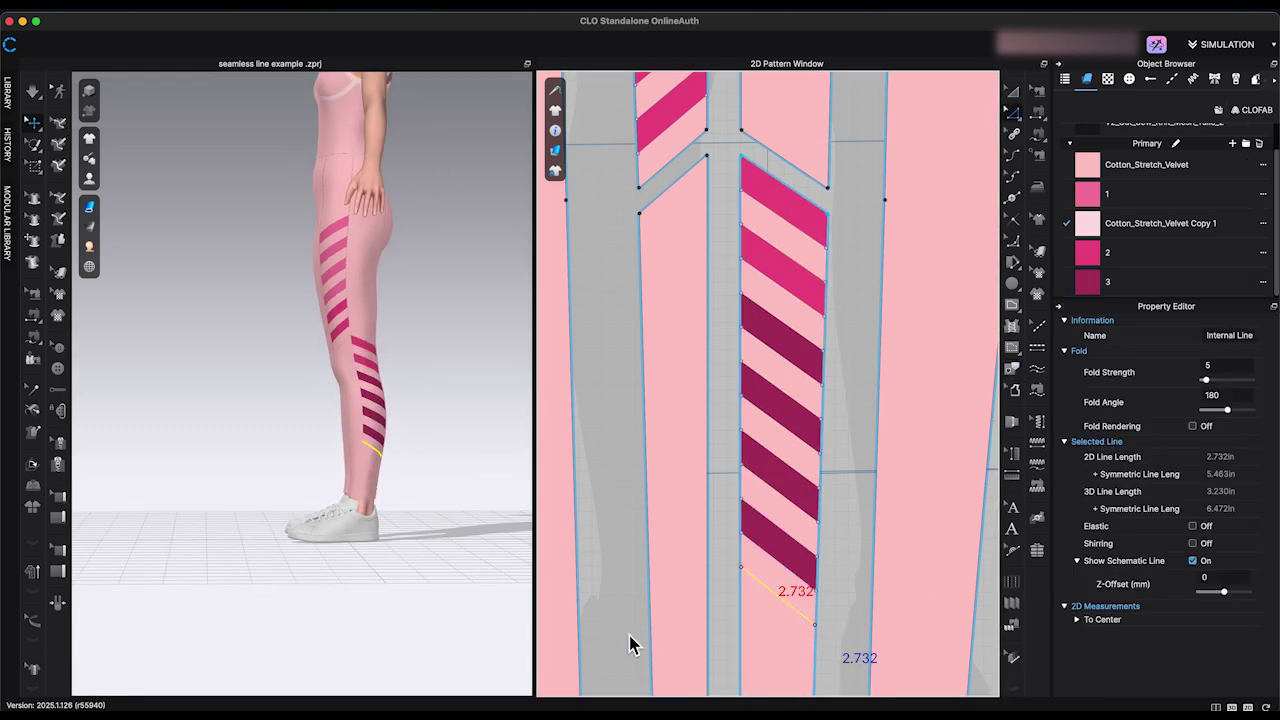
pyautogui.press('Delete')
# Offset the hem edge of the lower front side panel inward as seven evenly spaced seamless block lines.
pyautogui.moveTo(484, 627); pyautogui.dragTo(517, 591, button='right')
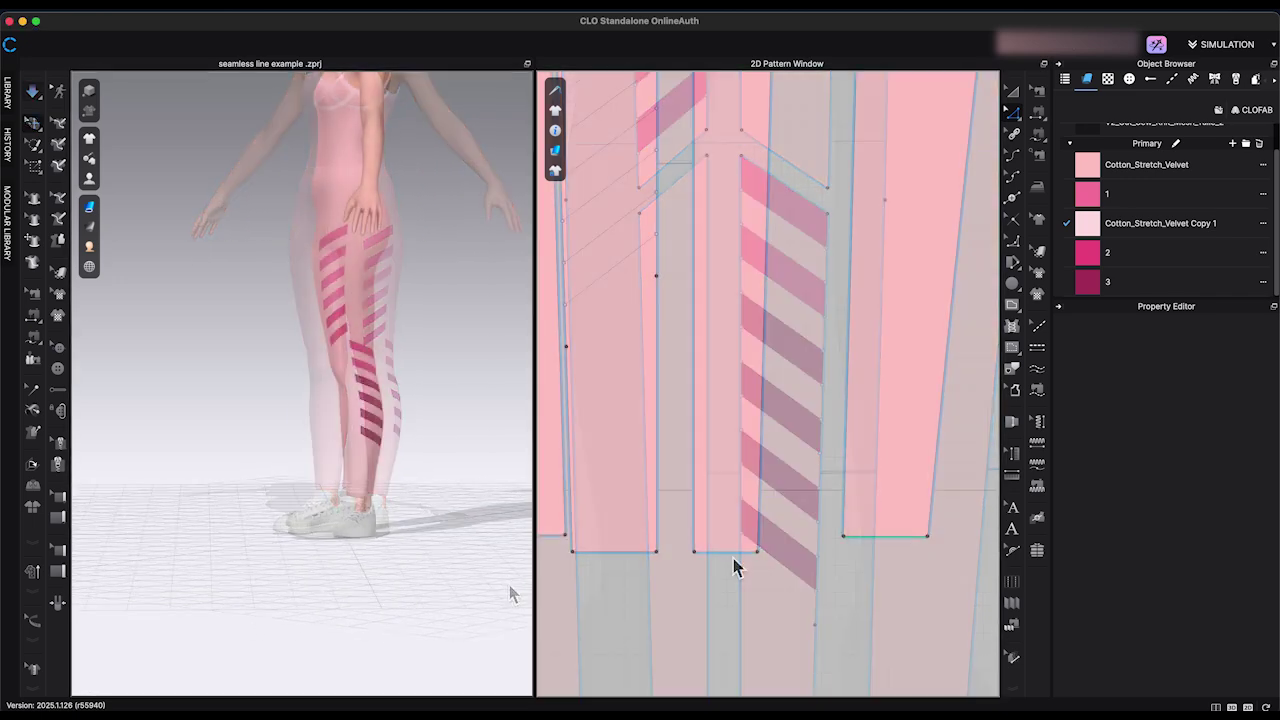
pyautogui.click(731, 551)
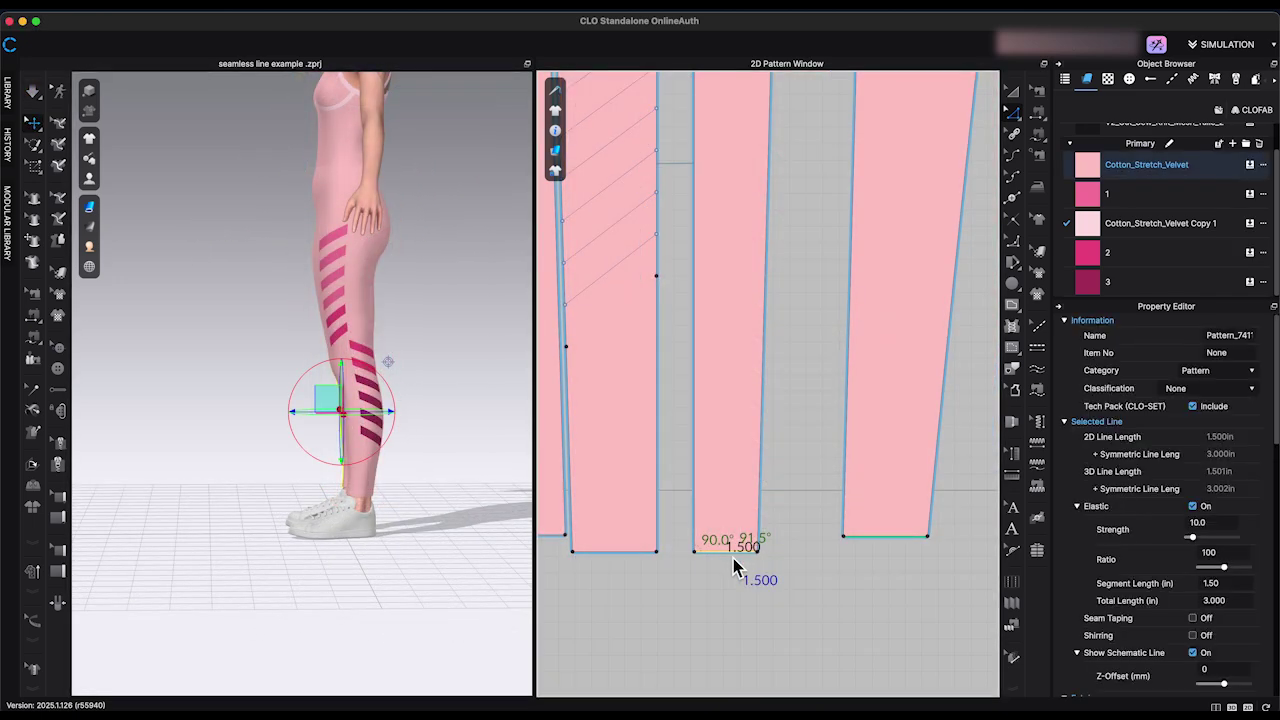
pyautogui.rightClick(733, 558)
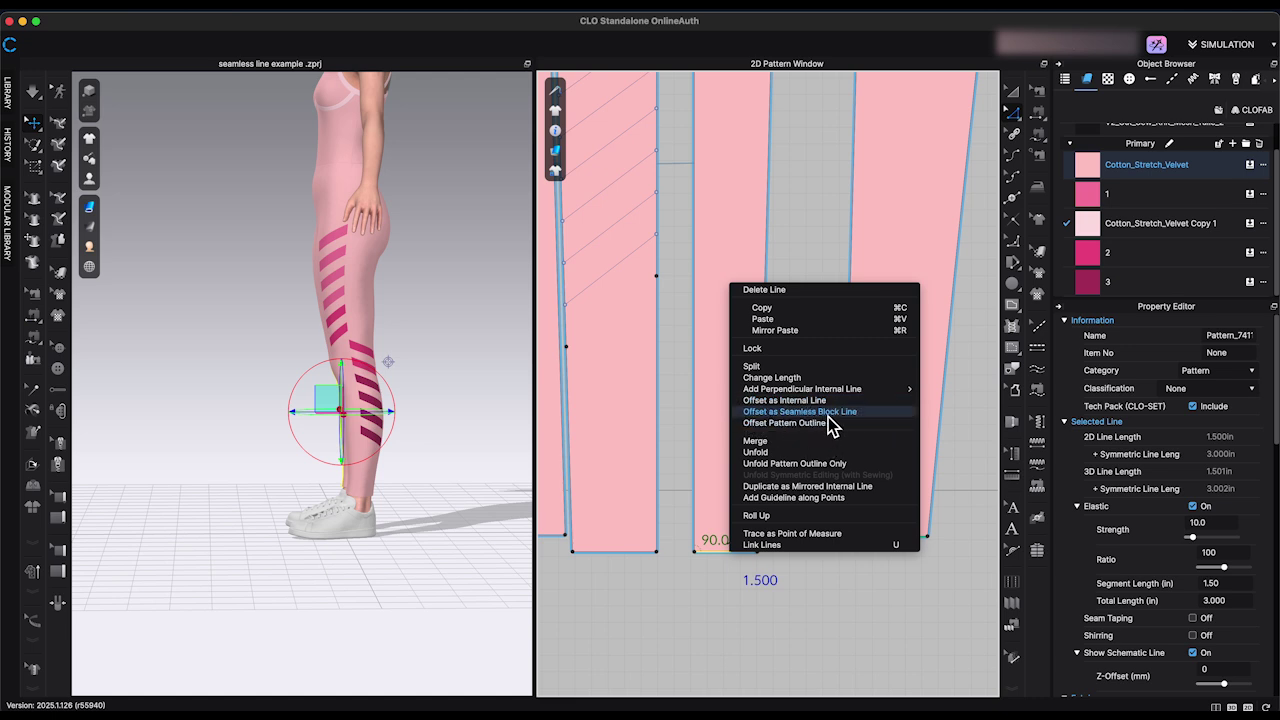
pyautogui.click(828, 413)
pyautogui.moveTo(586, 238); pyautogui.dragTo(465, 243)
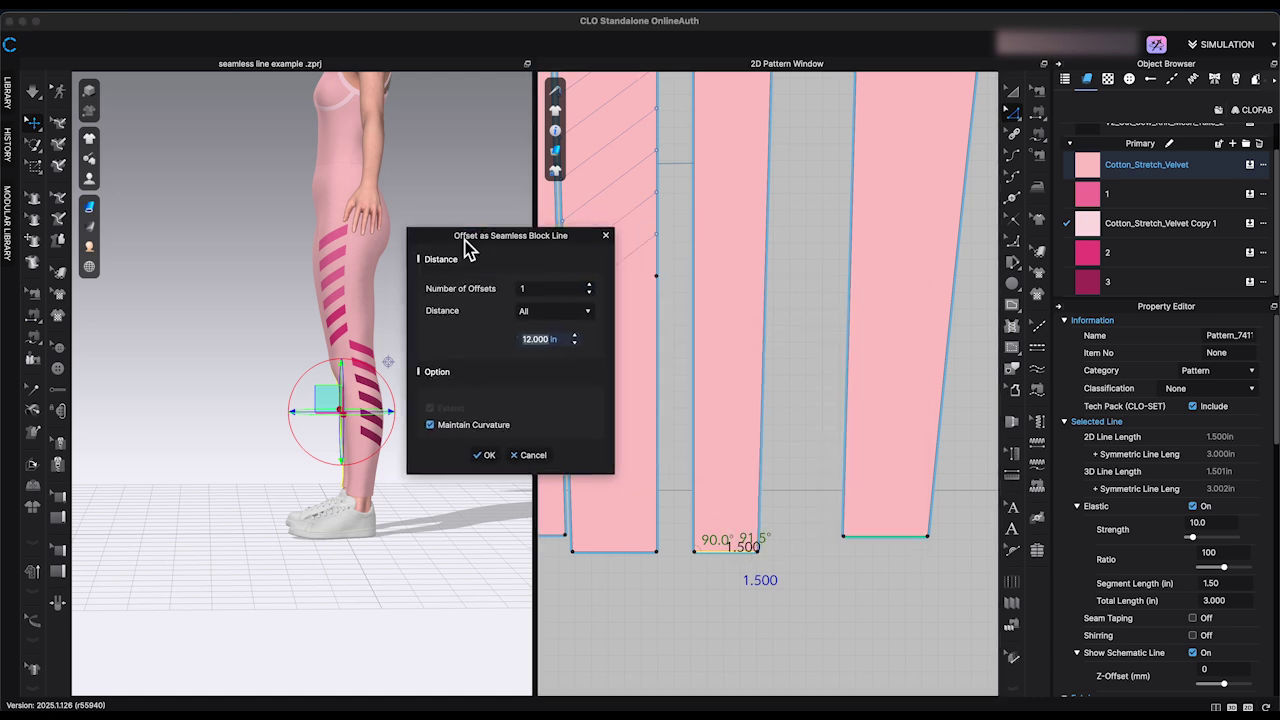
pyautogui.click(484, 455)
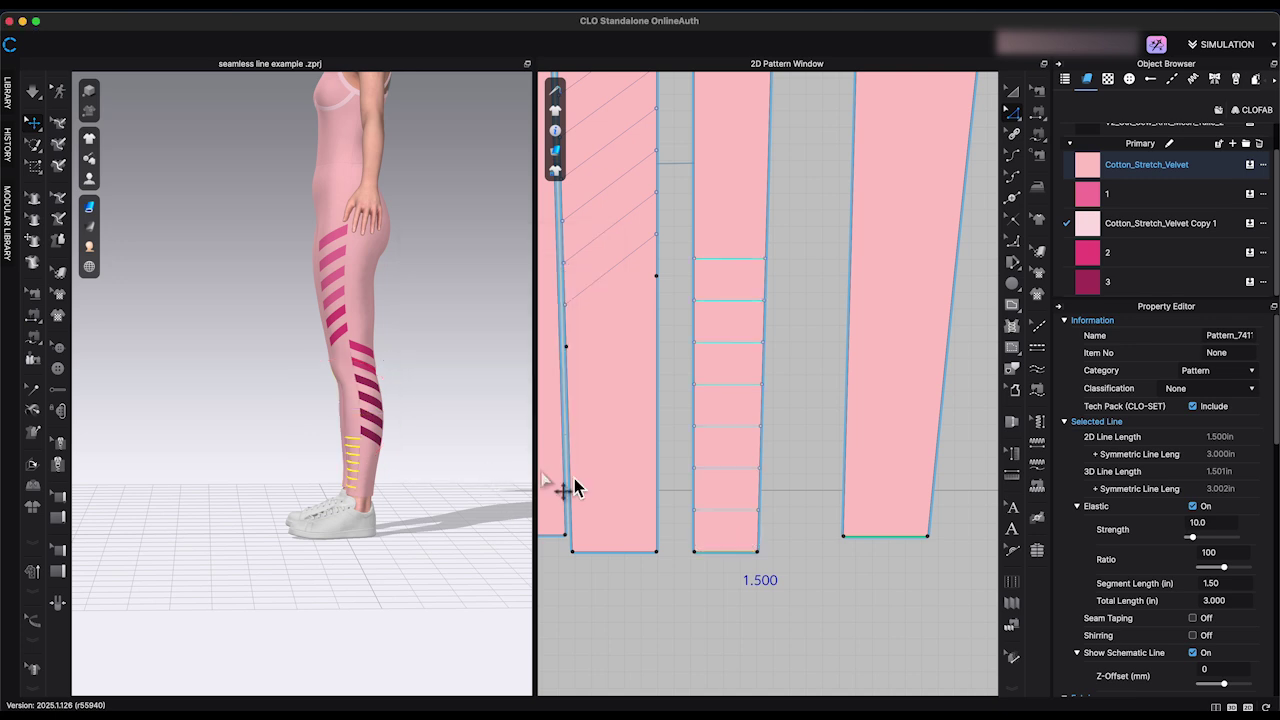
# On the lower front side panel's alternating hem blocks, assign fabric 3 to the lowest two and fabric 2 to the two above.
pyautogui.press('a')
pyautogui.click(740, 530)
pyautogui.click(1250, 283)
pyautogui.click(728, 447)
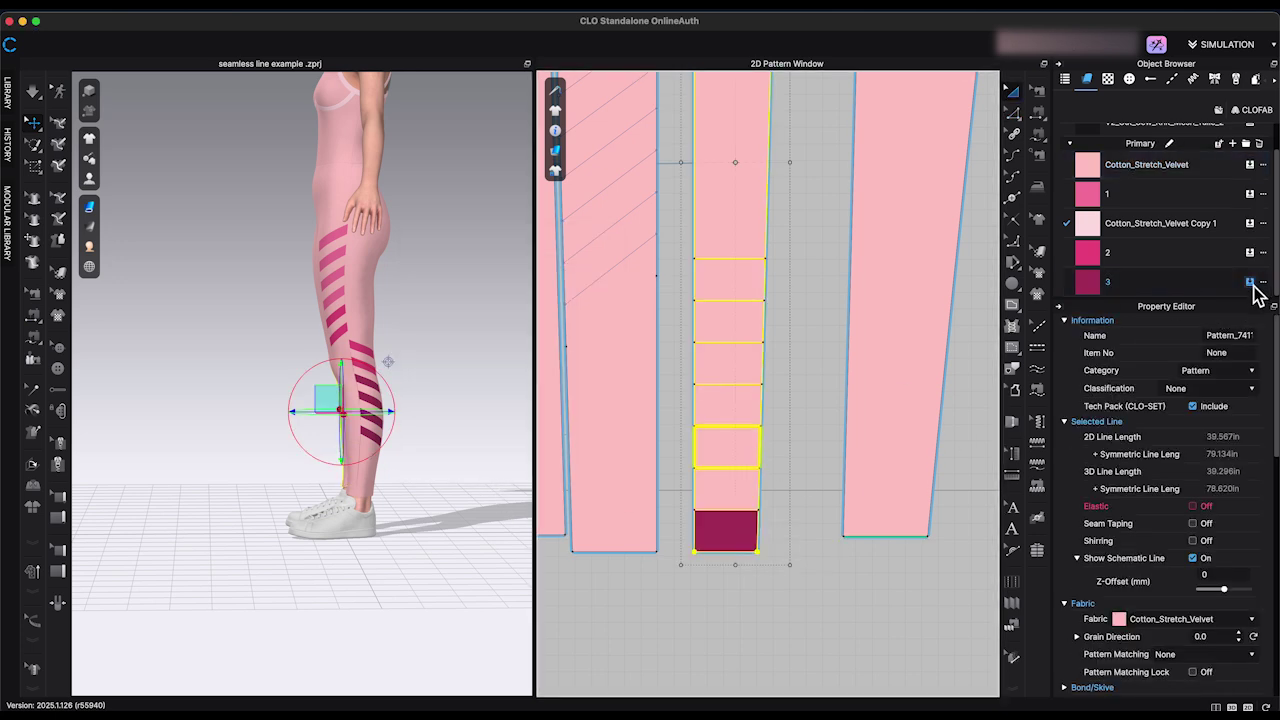
pyautogui.click(1249, 281)
pyautogui.click(735, 363)
pyautogui.click(1249, 252)
pyautogui.click(735, 280)
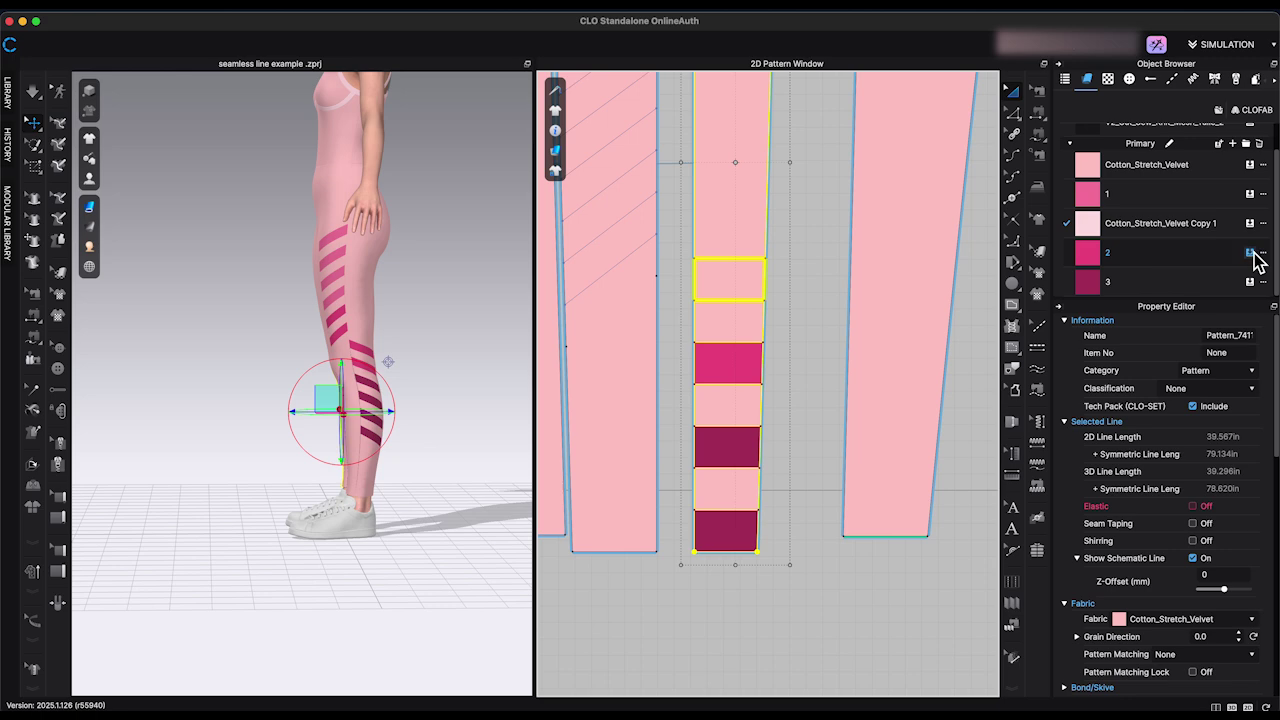
pyautogui.click(1249, 252)
pyautogui.click(420, 552)
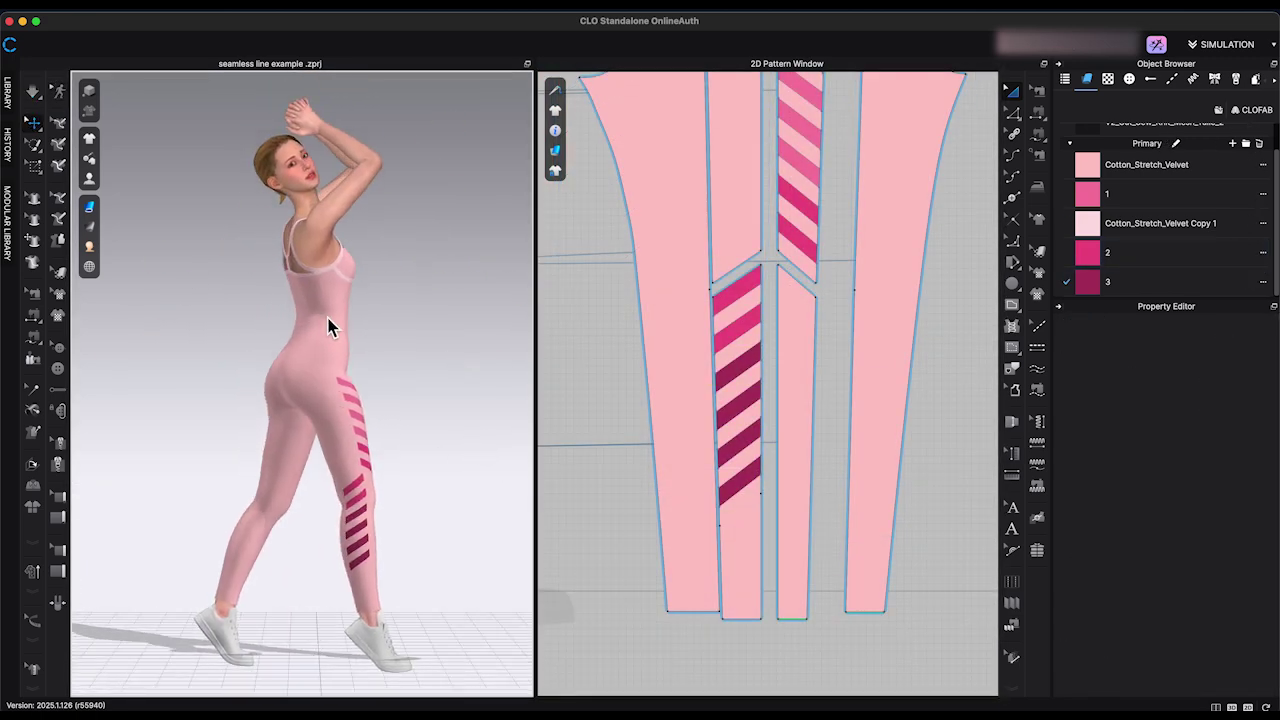
# Move the posed avatar together with the garment slightly upward in the 3D scene.
pyautogui.rightClick(330, 328)
pyautogui.click(380, 243)
pyautogui.rightClick(303, 183)
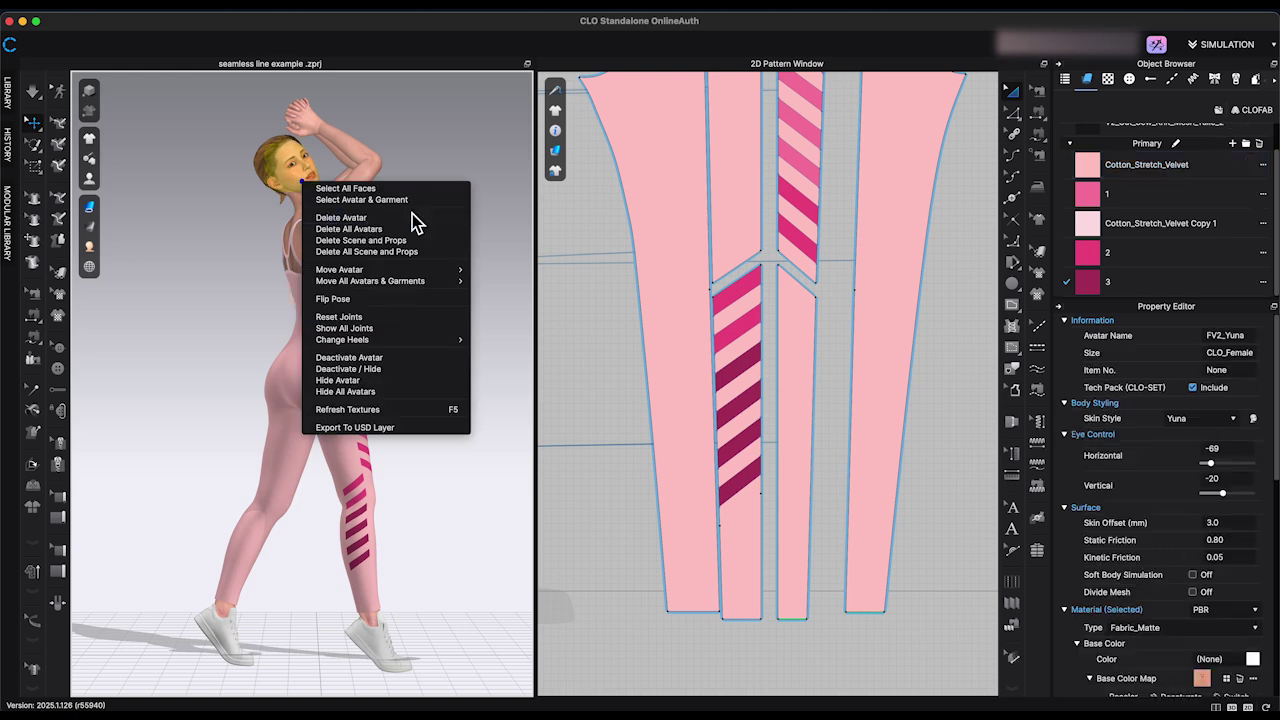
pyautogui.click(483, 423)
# Open the render view and start the interactive render of the posed avatar.
pyautogui.click(556, 20)
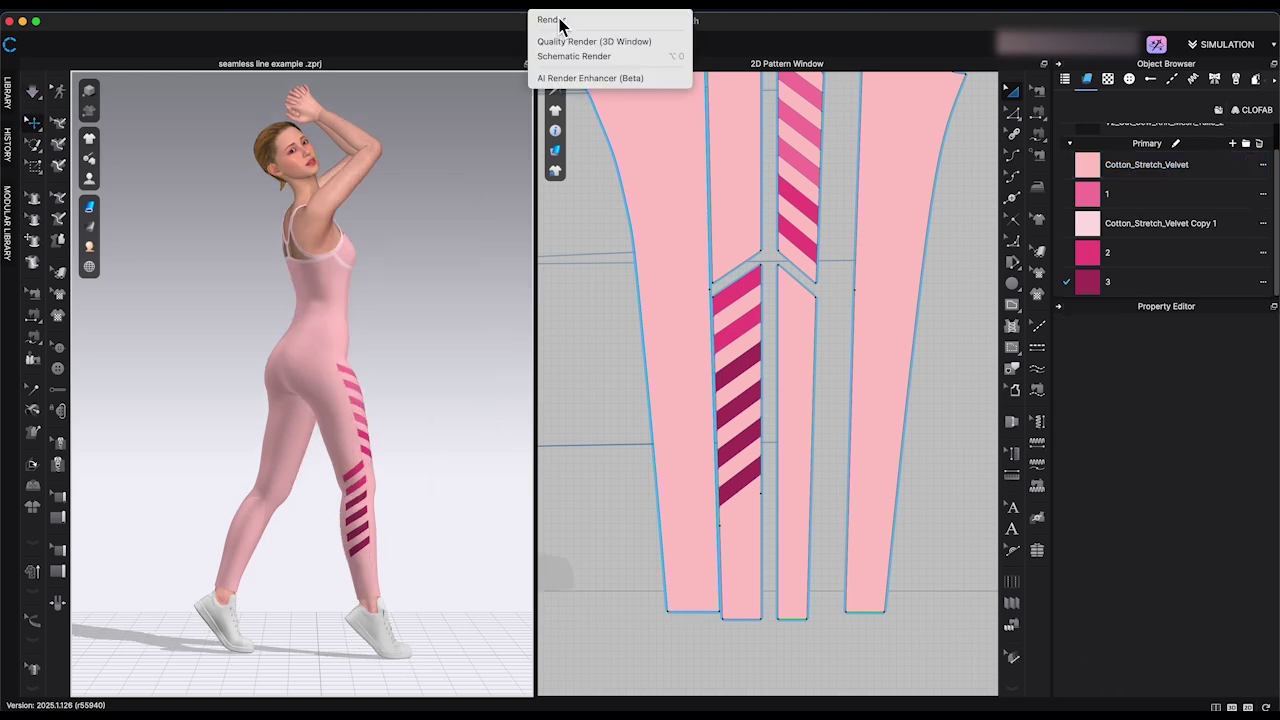
pyautogui.click(552, 20)
pyautogui.click(768, 362)
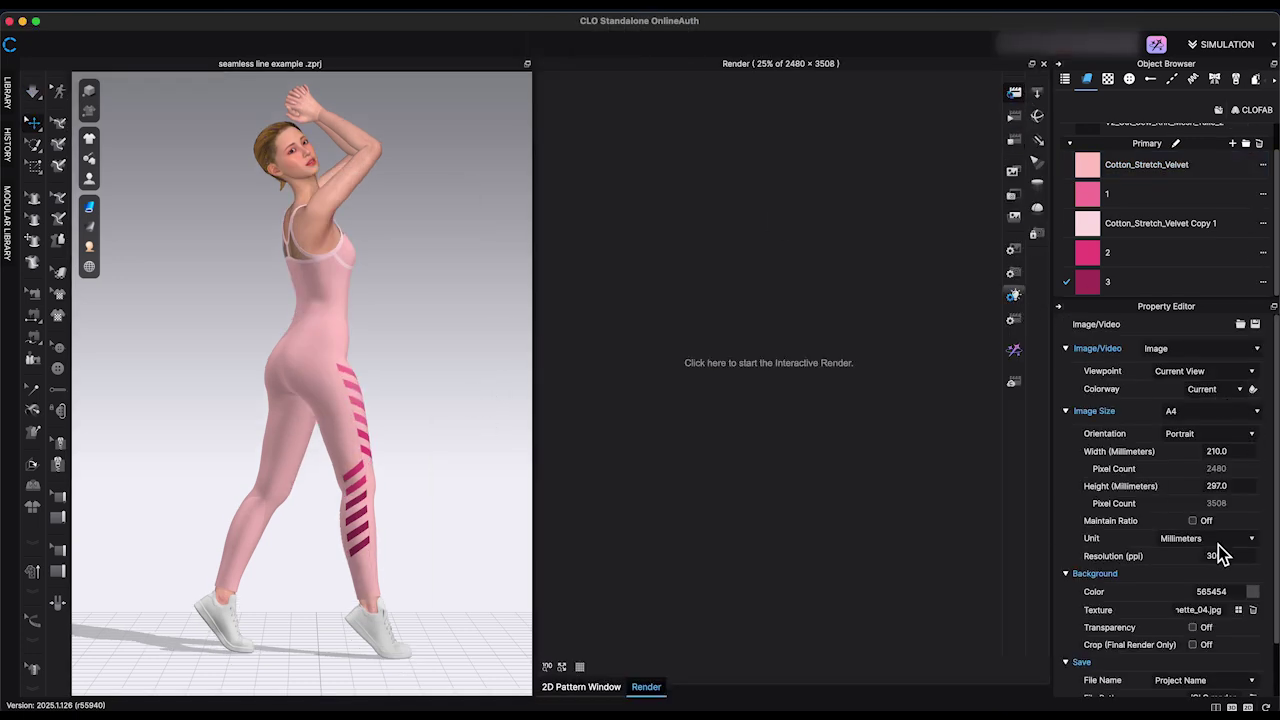
# Set the render's light preset to Galleryhouse.
pyautogui.scroll(-10, 1214, 545)
pyautogui.scroll(5, 1106, 508)
pyautogui.click(1240, 353)
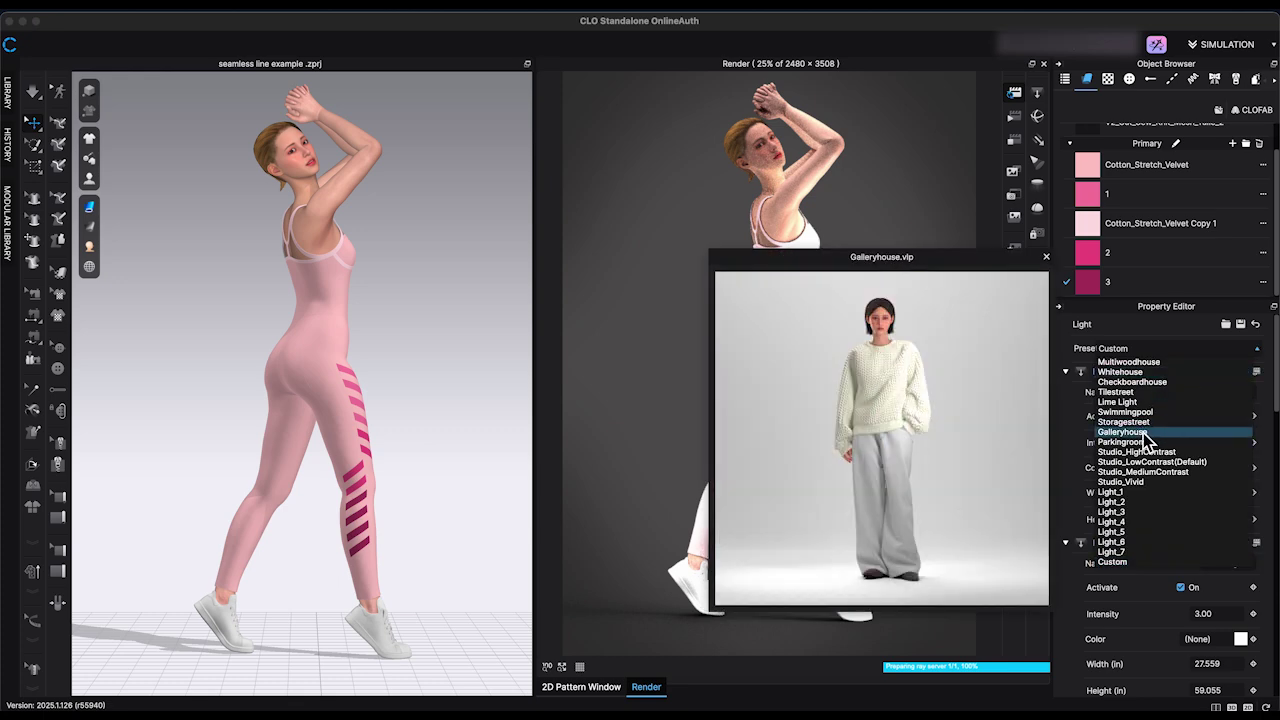
pyautogui.click(1143, 433)
pyautogui.scroll(-10, 1200, 540)
pyautogui.rightClick(449, 477)
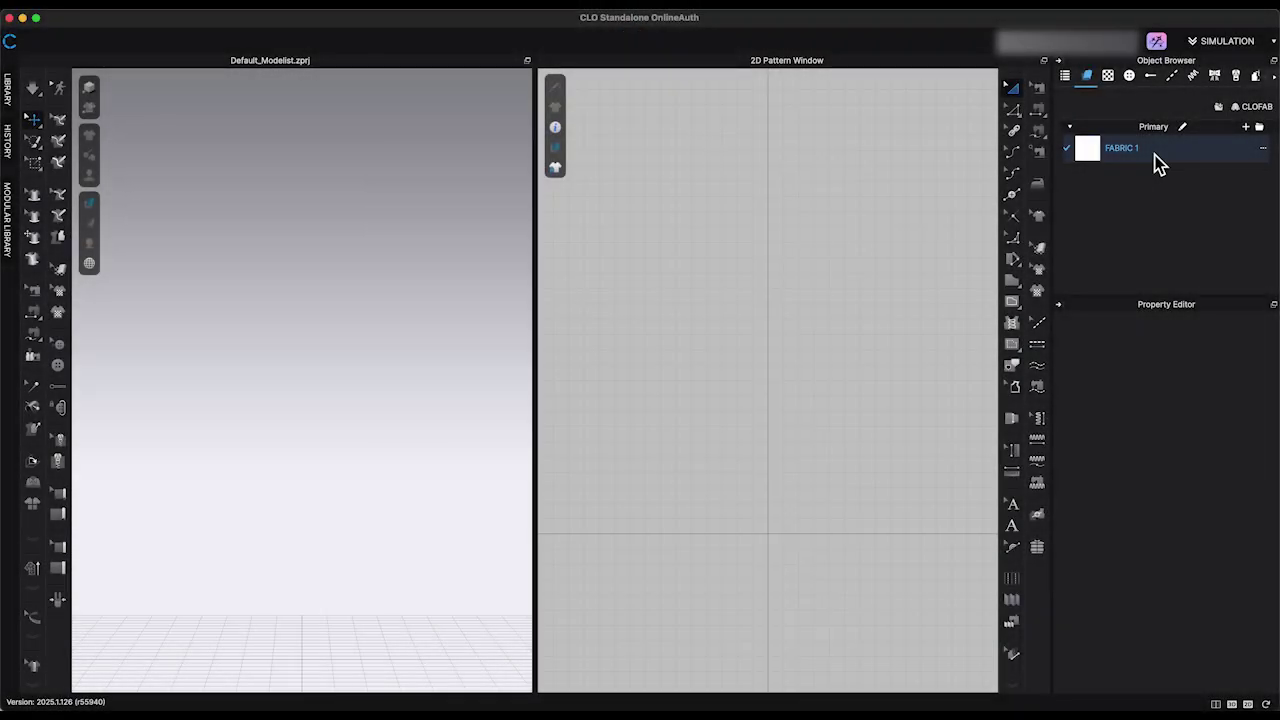
# Set the front material type of FABRIC 1 to Denim.
pyautogui.click(1155, 156)
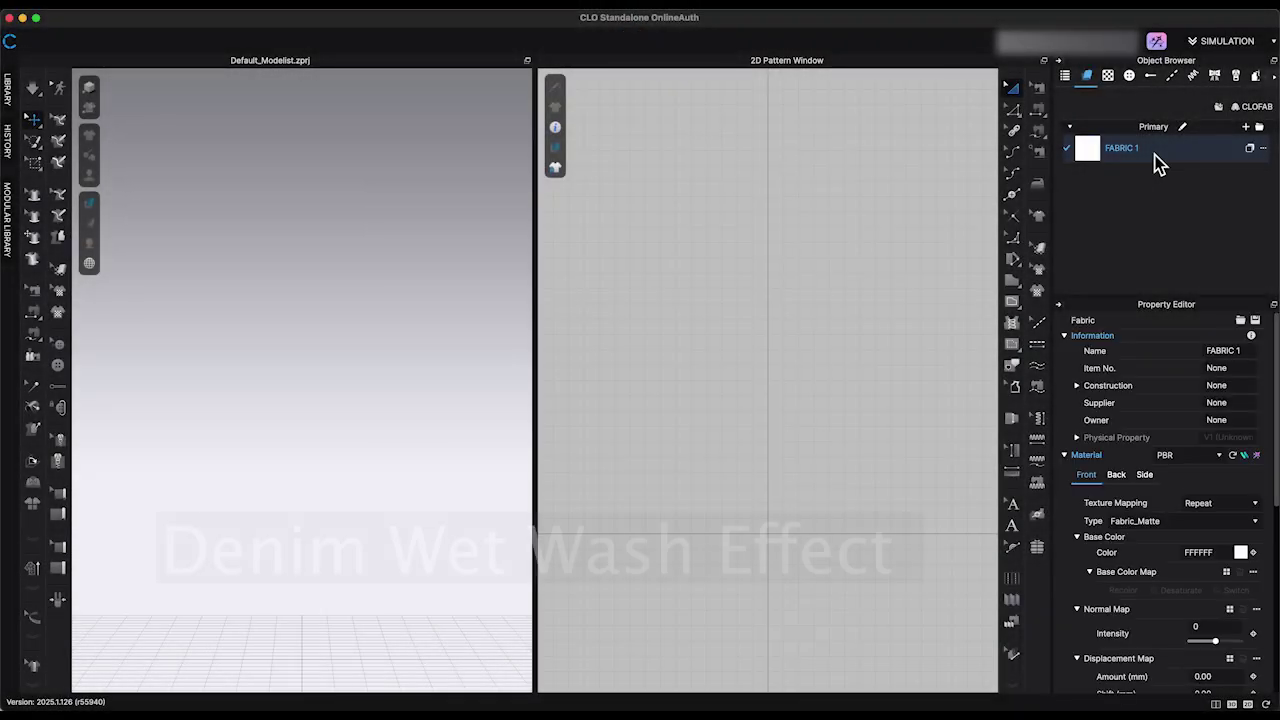
pyautogui.click(1255, 522)
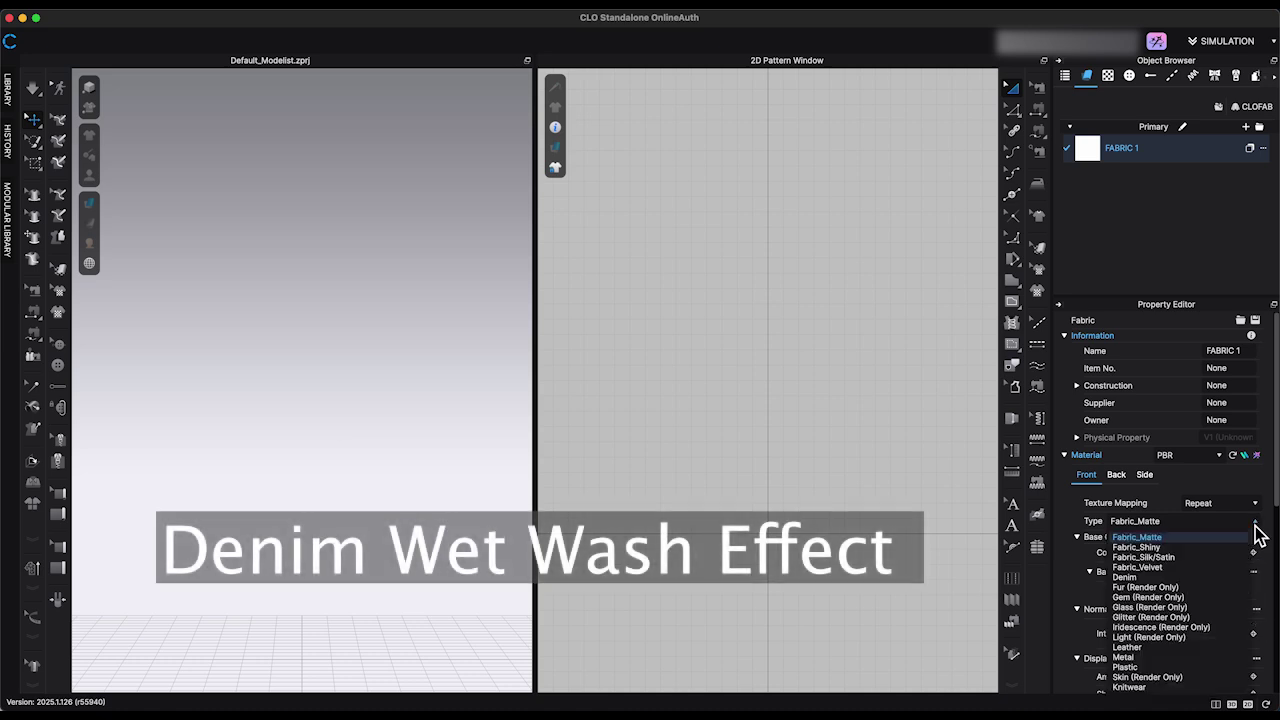
pyautogui.click(1151, 578)
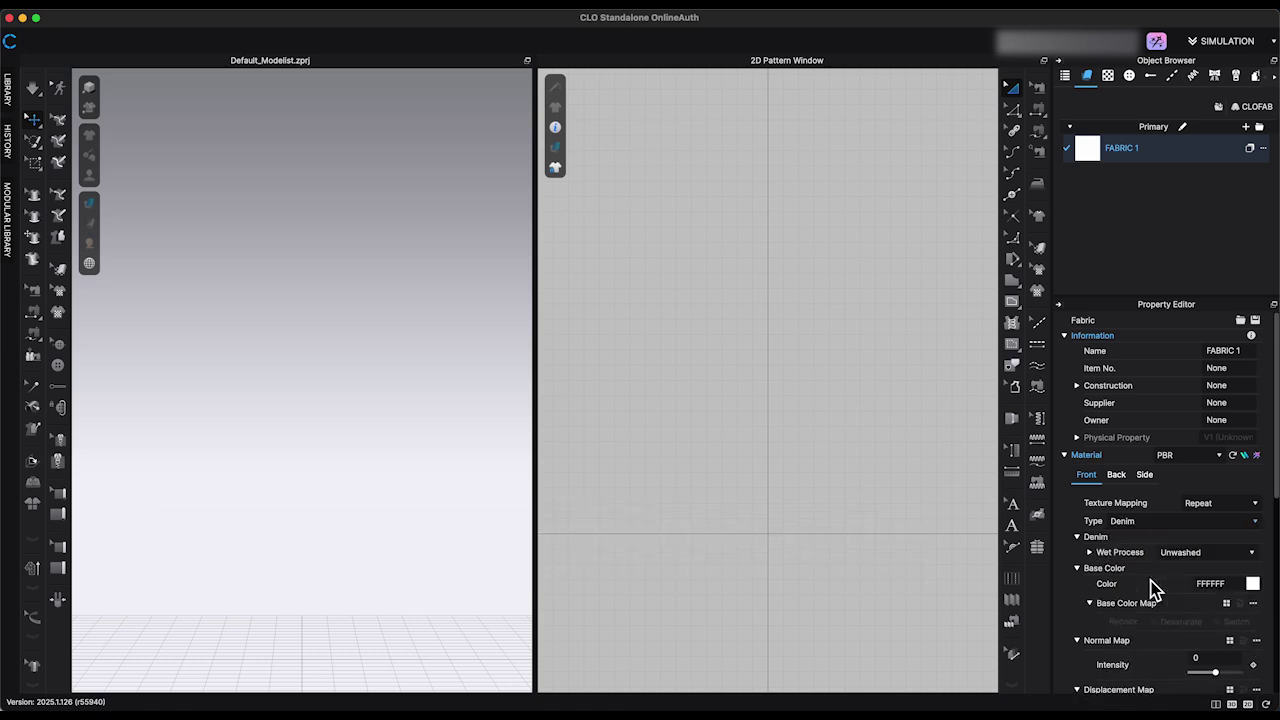
# Set FABRIC 1's denim wet process to Rinse Wash and check its wash map option.
pyautogui.scroll(-5, 1212, 450)
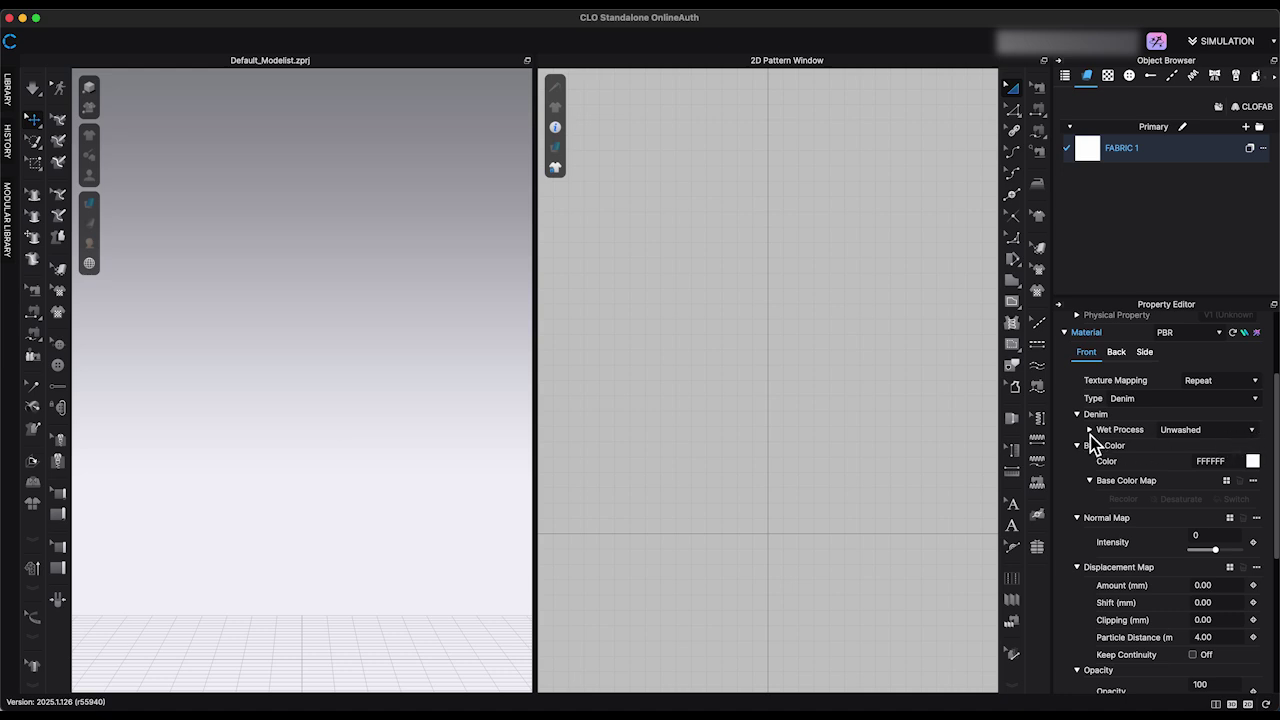
pyautogui.click(1090, 431)
pyautogui.click(1250, 431)
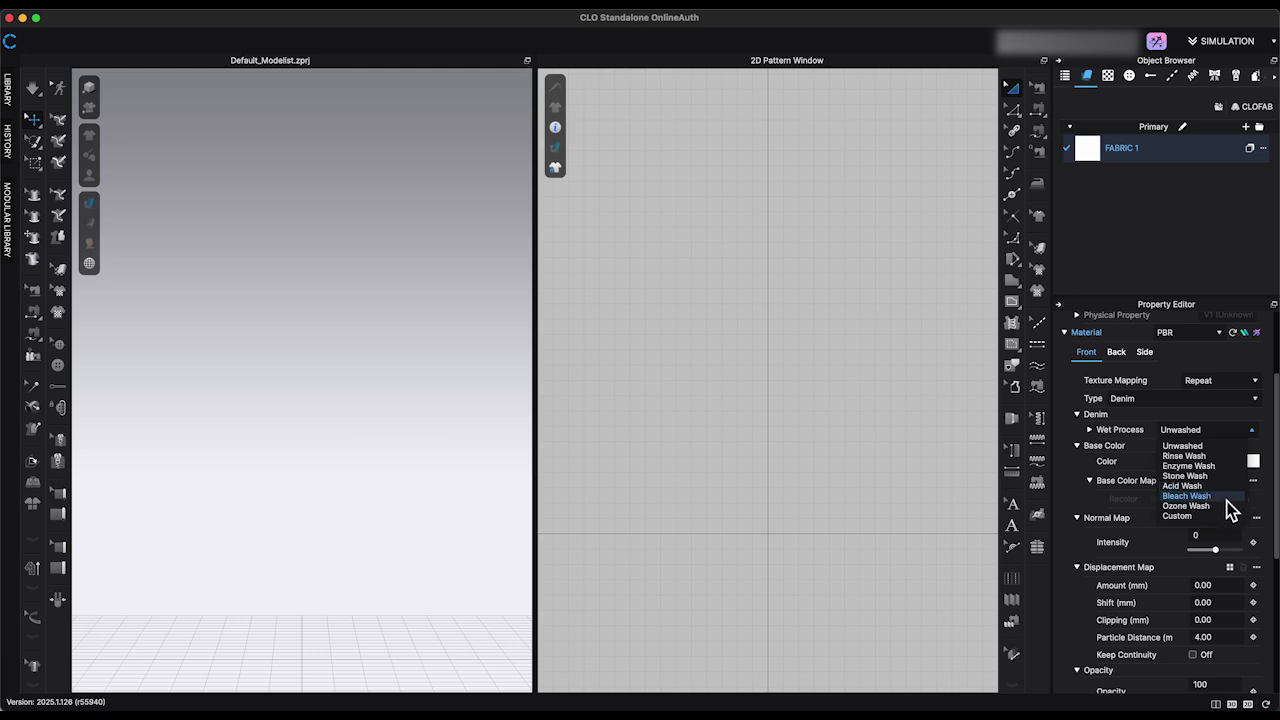
pyautogui.click(1215, 456)
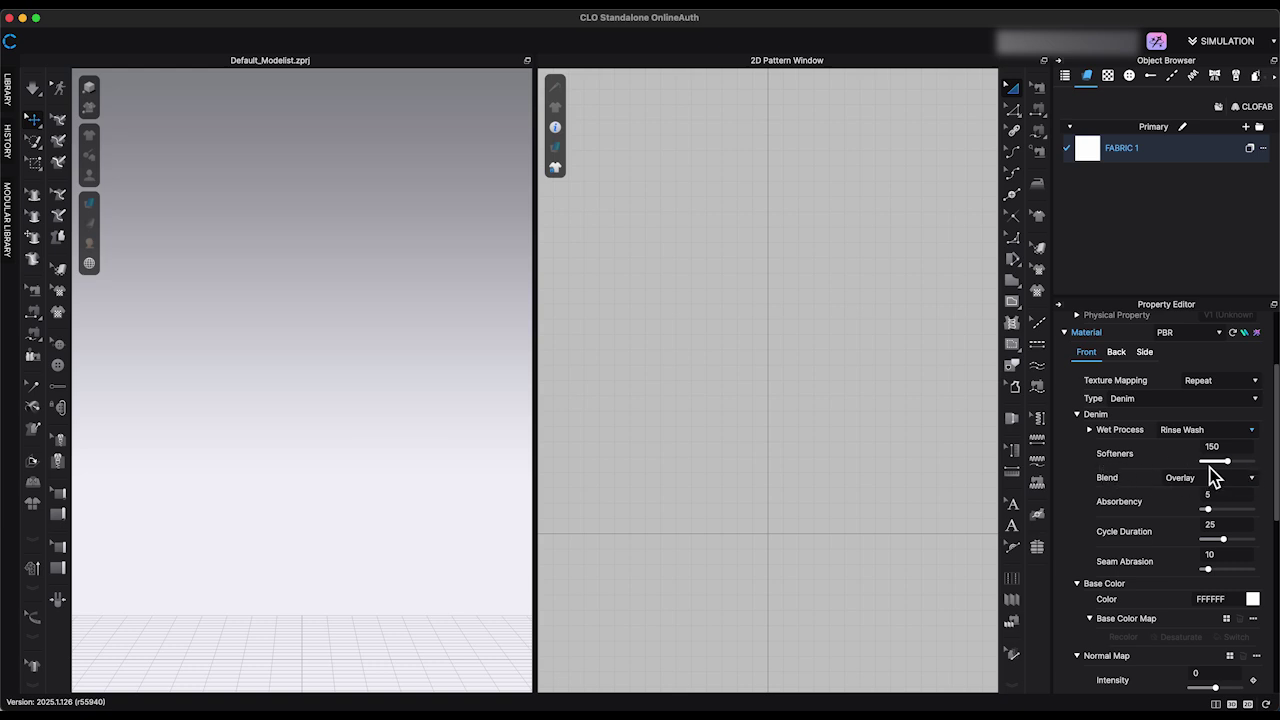
pyautogui.scroll(-1, 1180, 476)
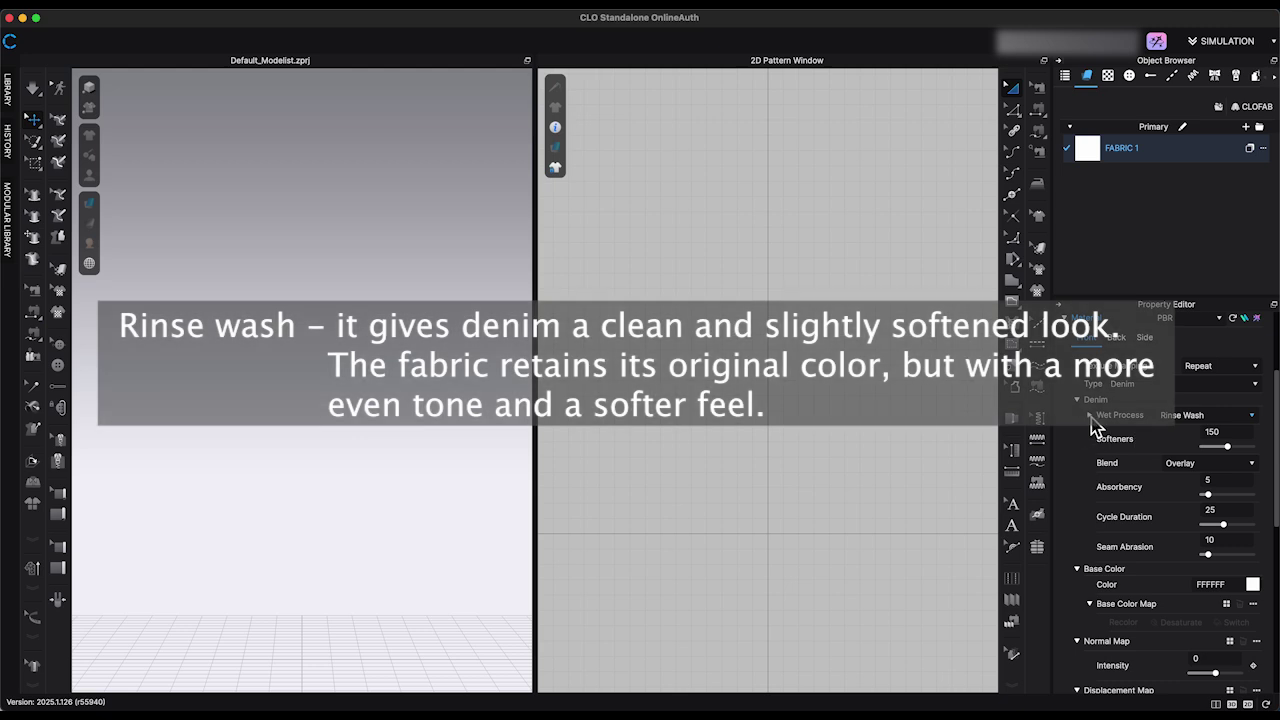
pyautogui.click(1091, 416)
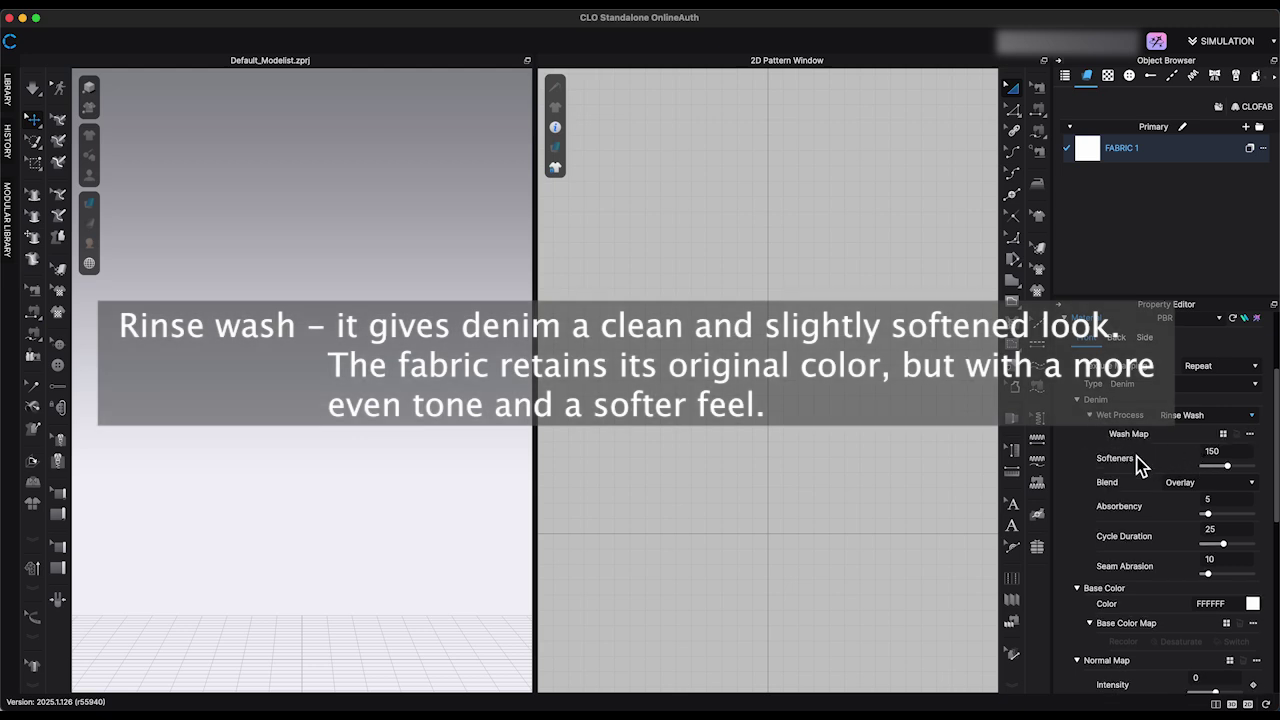
pyautogui.click(1091, 416)
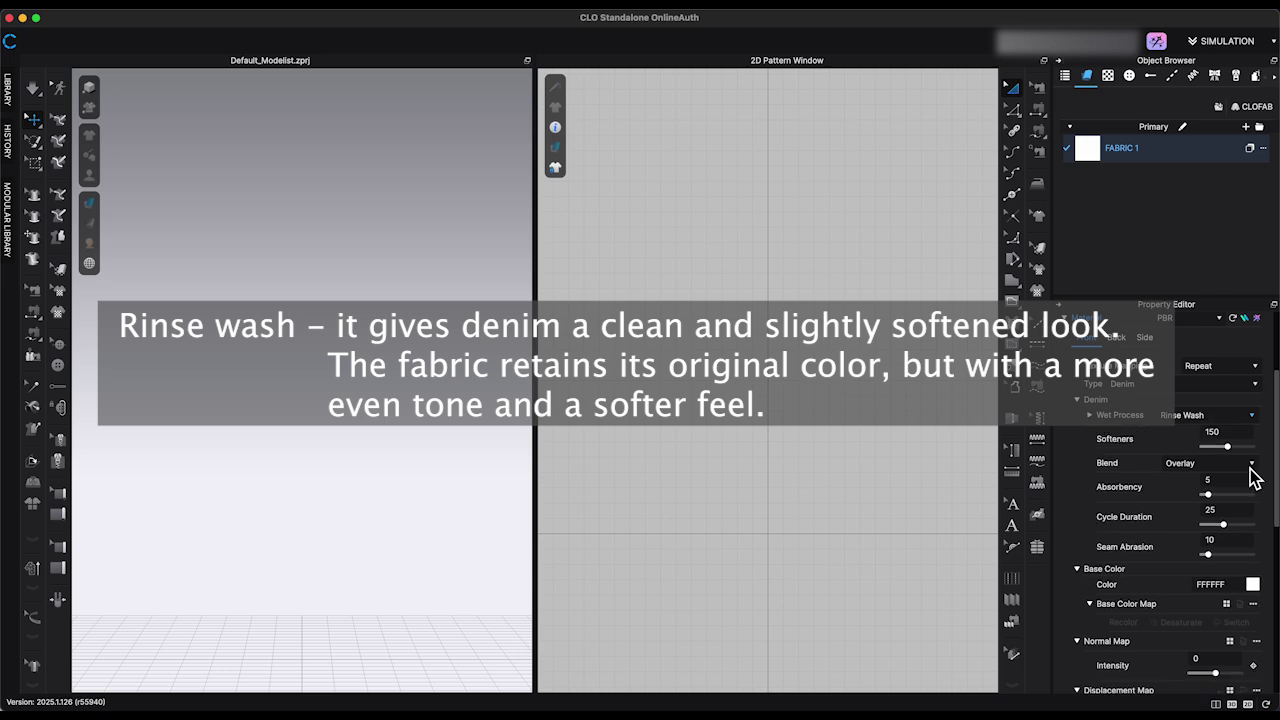
# Try Enzyme Wash and Rinse Wash alternately as FABRIC 1's wet process, and finish by setting it to Stone Wash.
pyautogui.click(1256, 418)
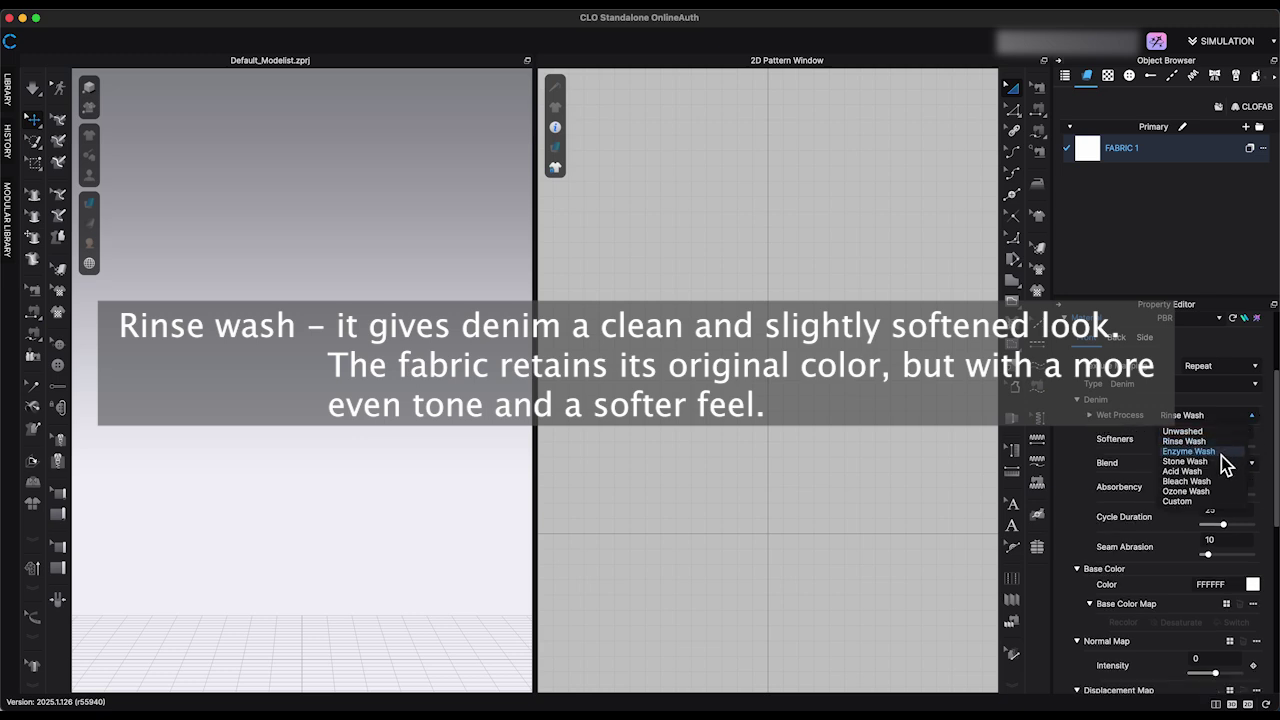
pyautogui.click(1221, 452)
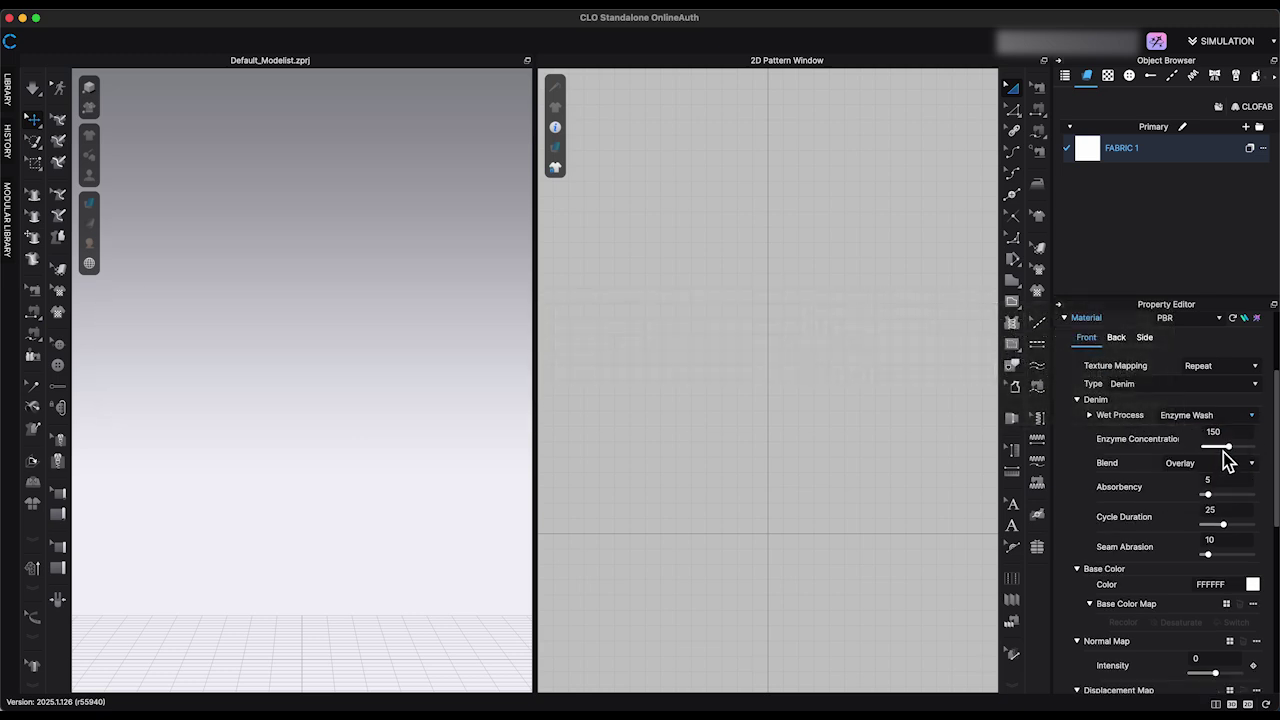
pyautogui.click(1252, 417)
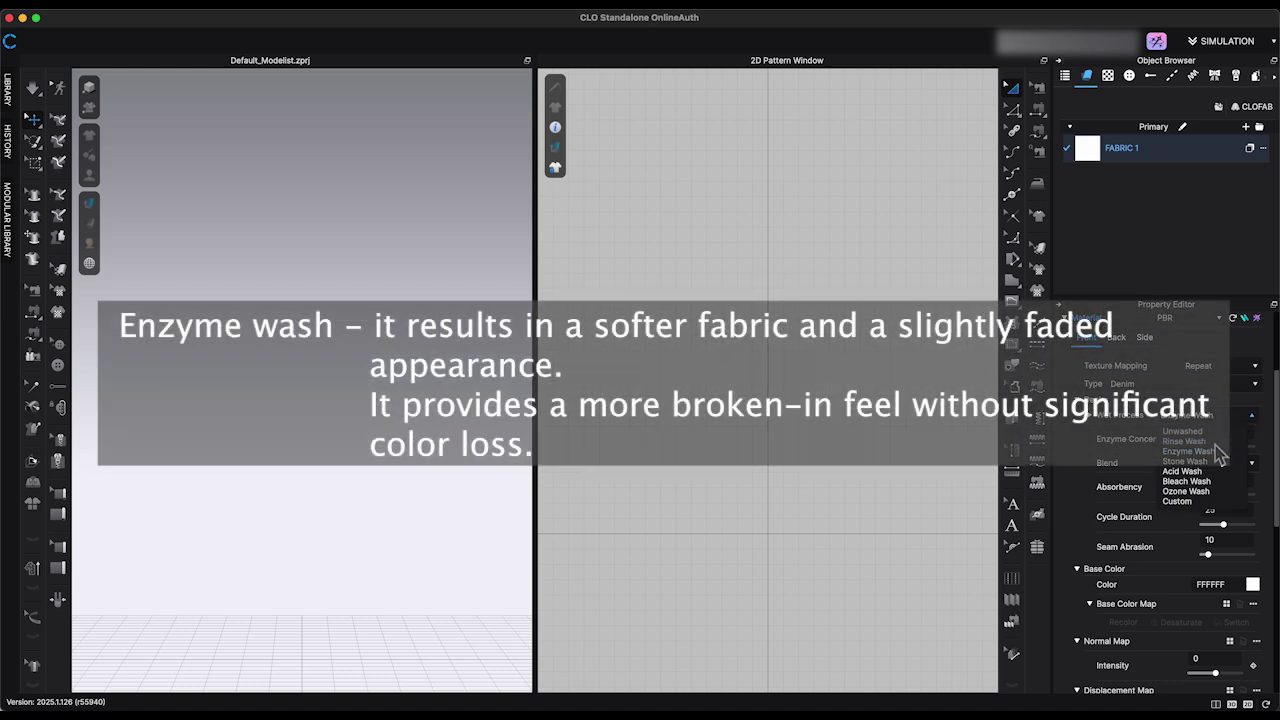
pyautogui.click(1220, 452)
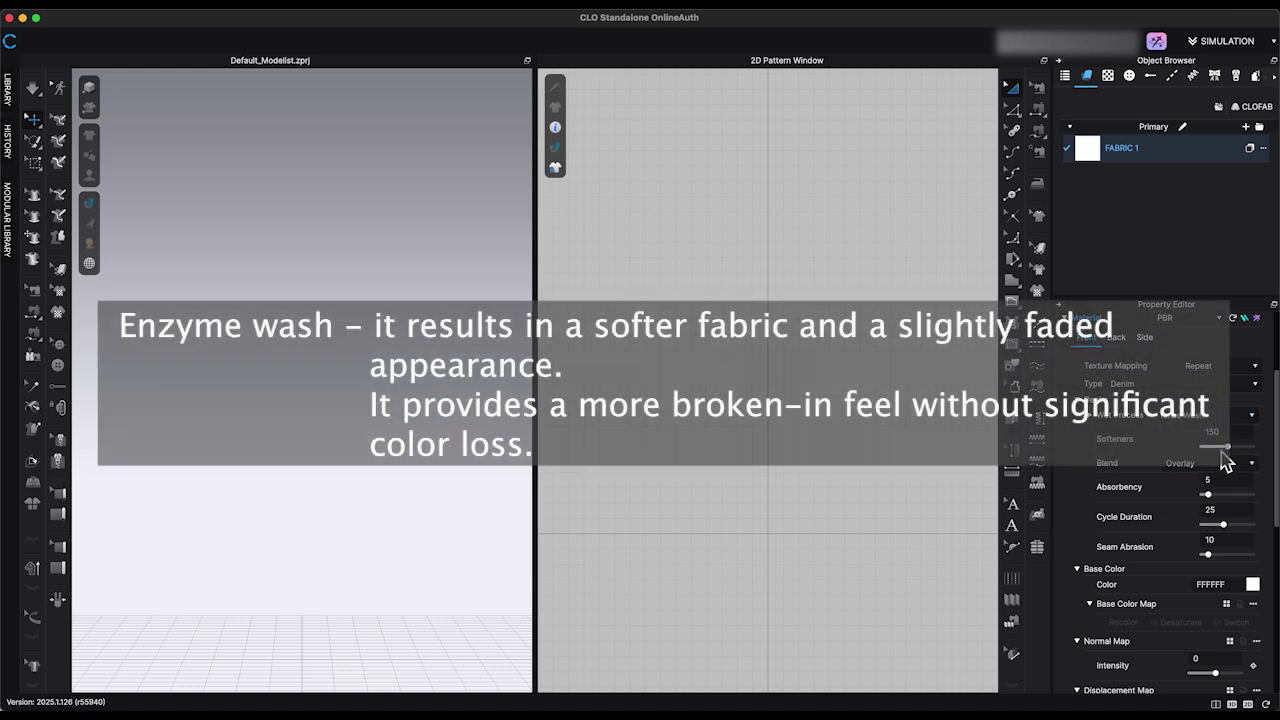
pyautogui.click(1254, 418)
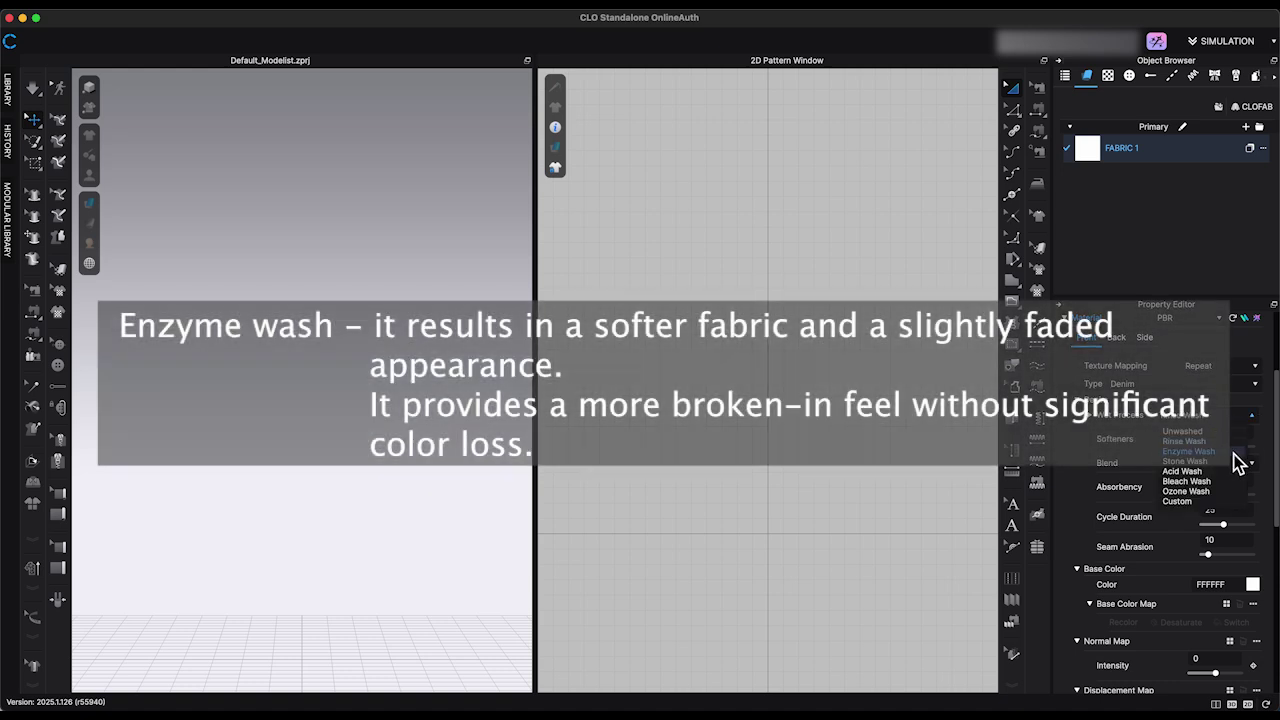
pyautogui.click(1235, 455)
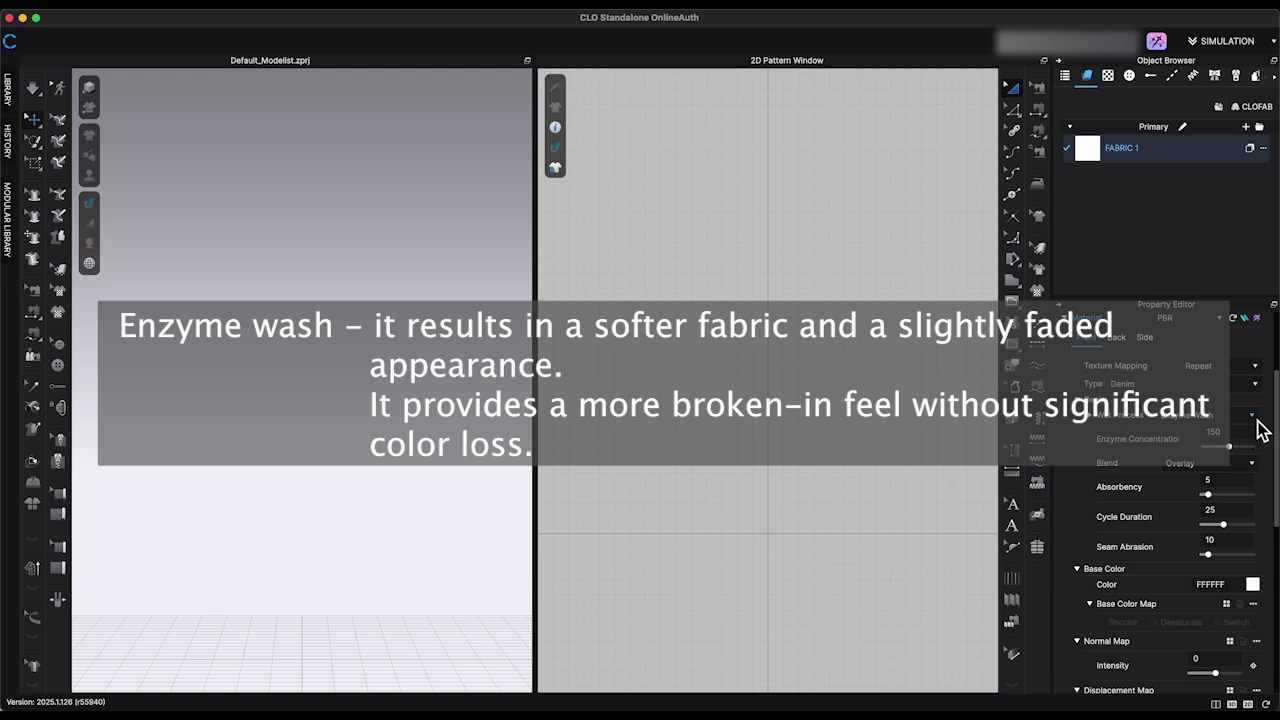
pyautogui.click(1254, 418)
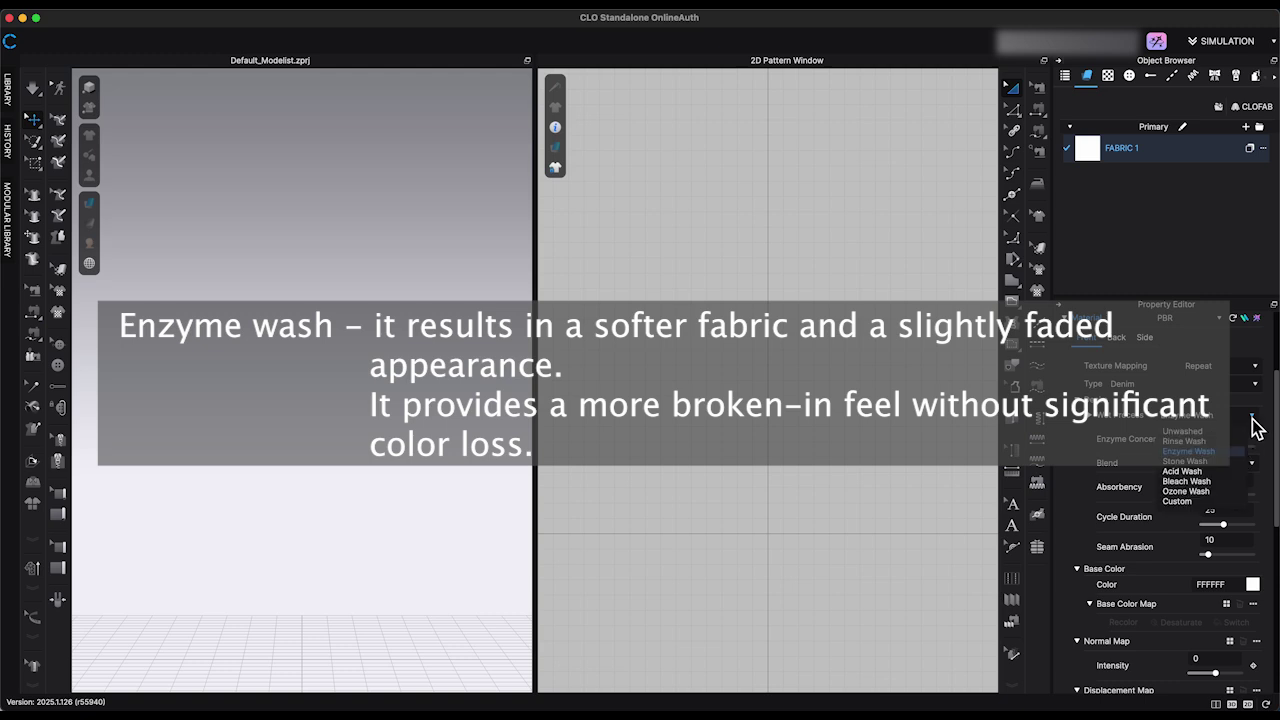
pyautogui.click(1226, 466)
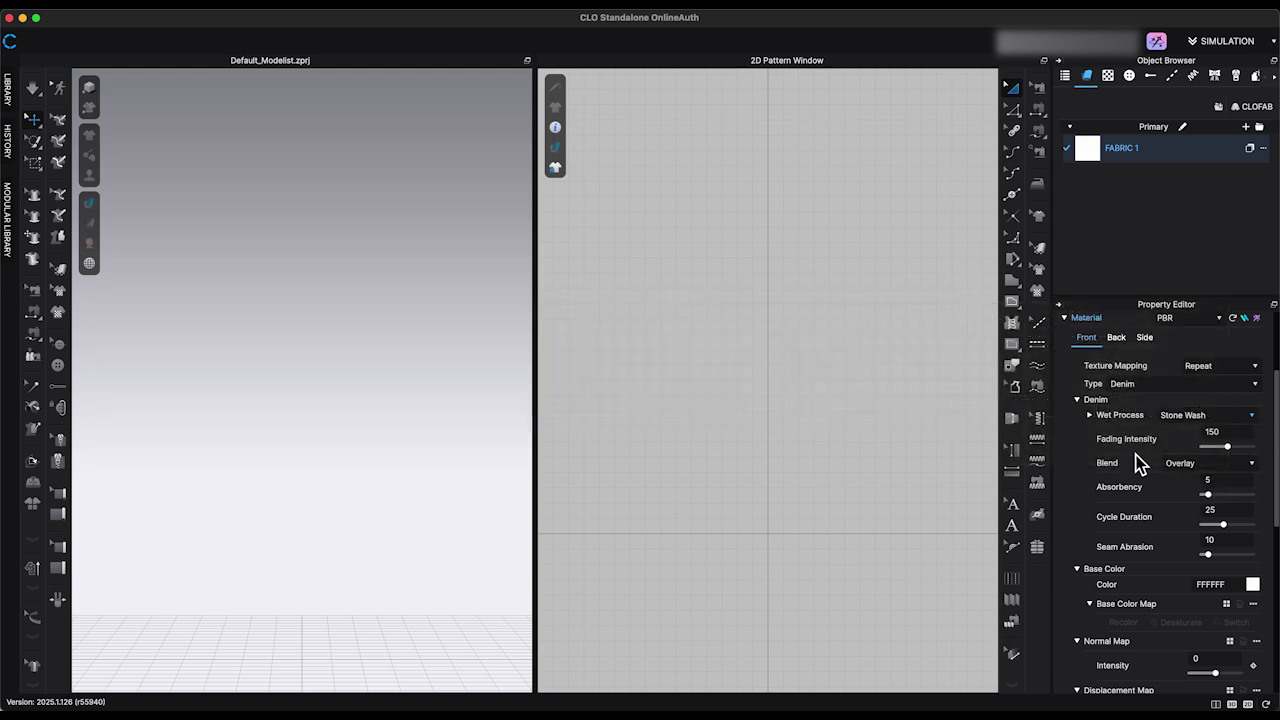
# Try the Acid Wash, Bleach Wash and Ozone Wash wet processes on FABRIC 1, and return it to Stone Wash.
pyautogui.click(1251, 416)
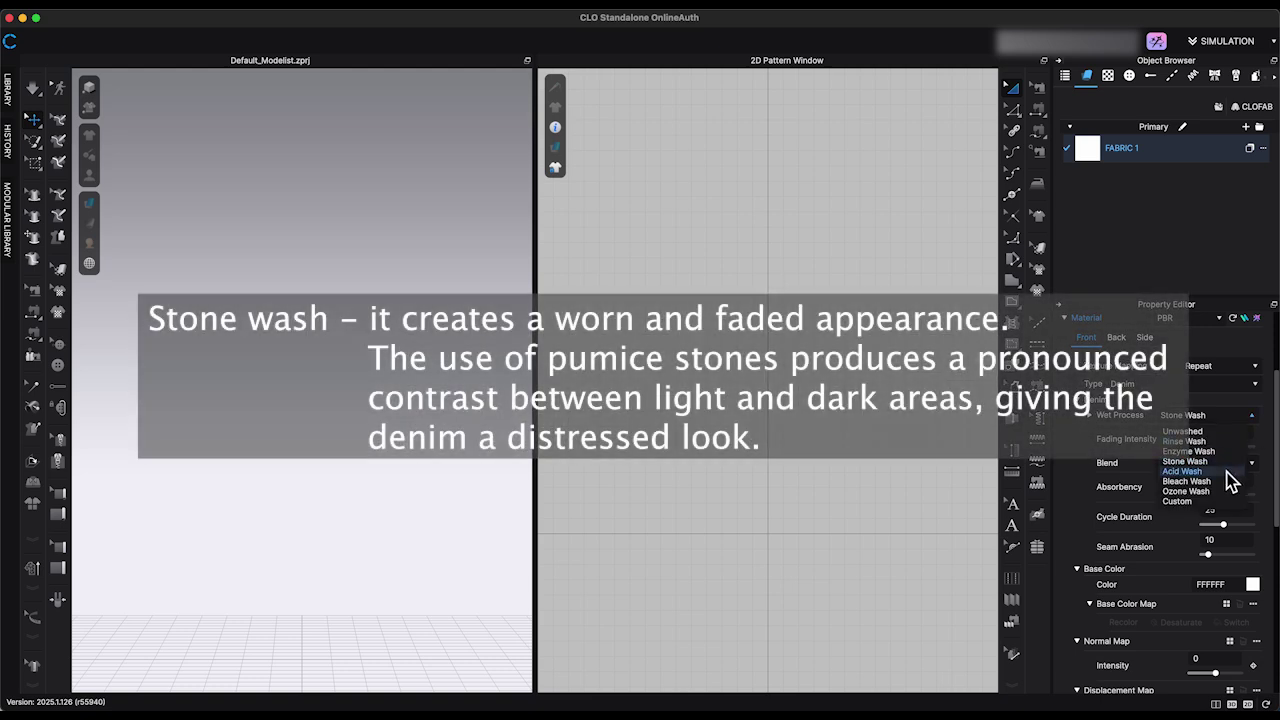
pyautogui.press('Escape')
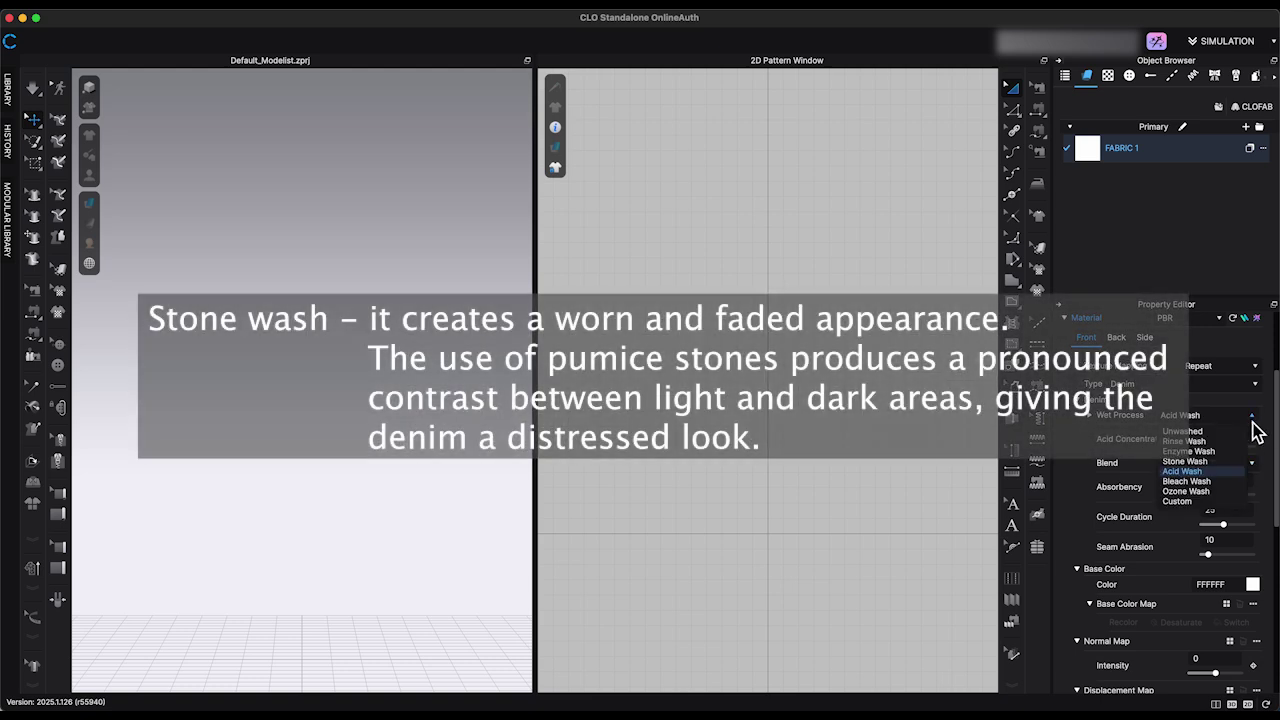
pyautogui.click(1215, 482)
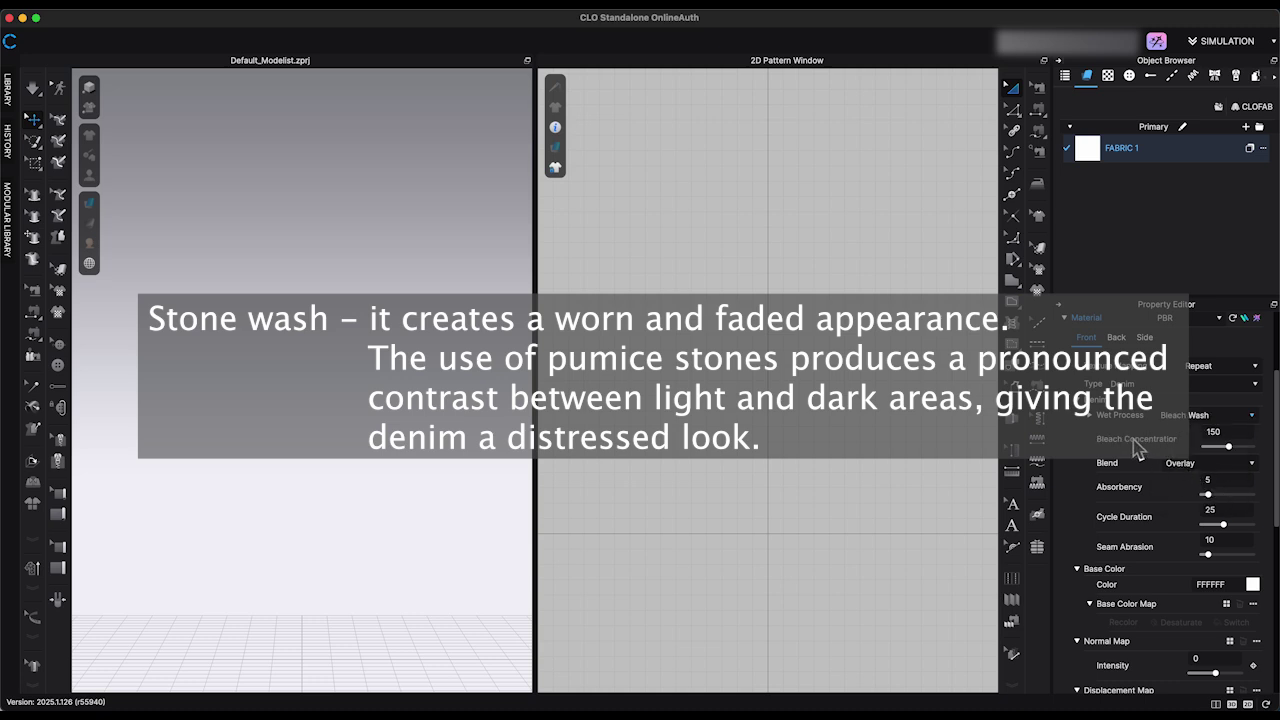
pyautogui.click(1253, 415)
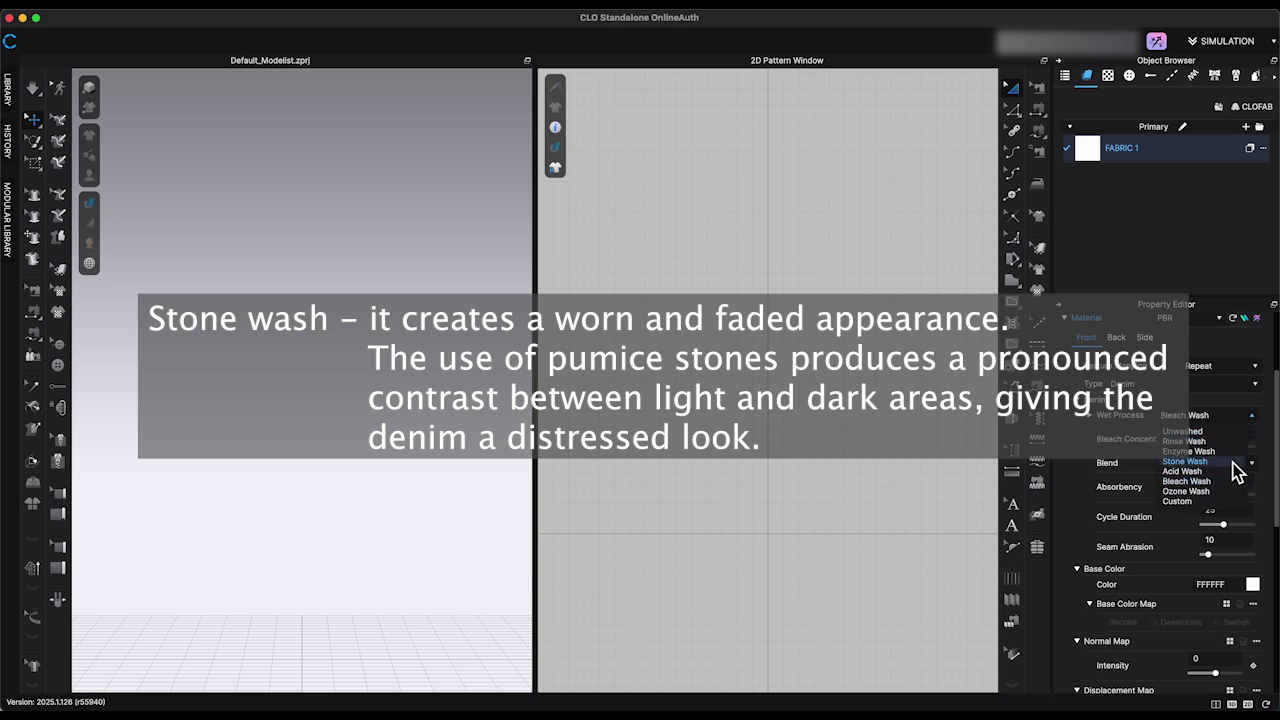
pyautogui.click(1222, 493)
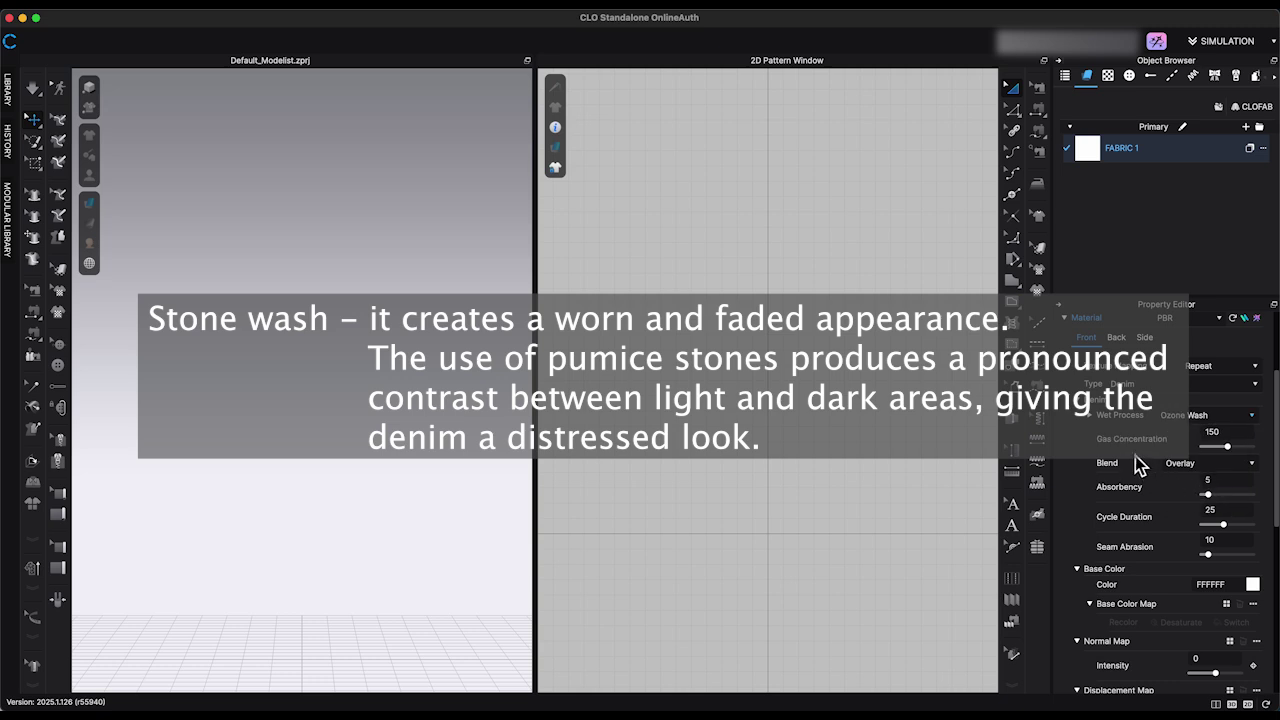
pyautogui.click(1256, 418)
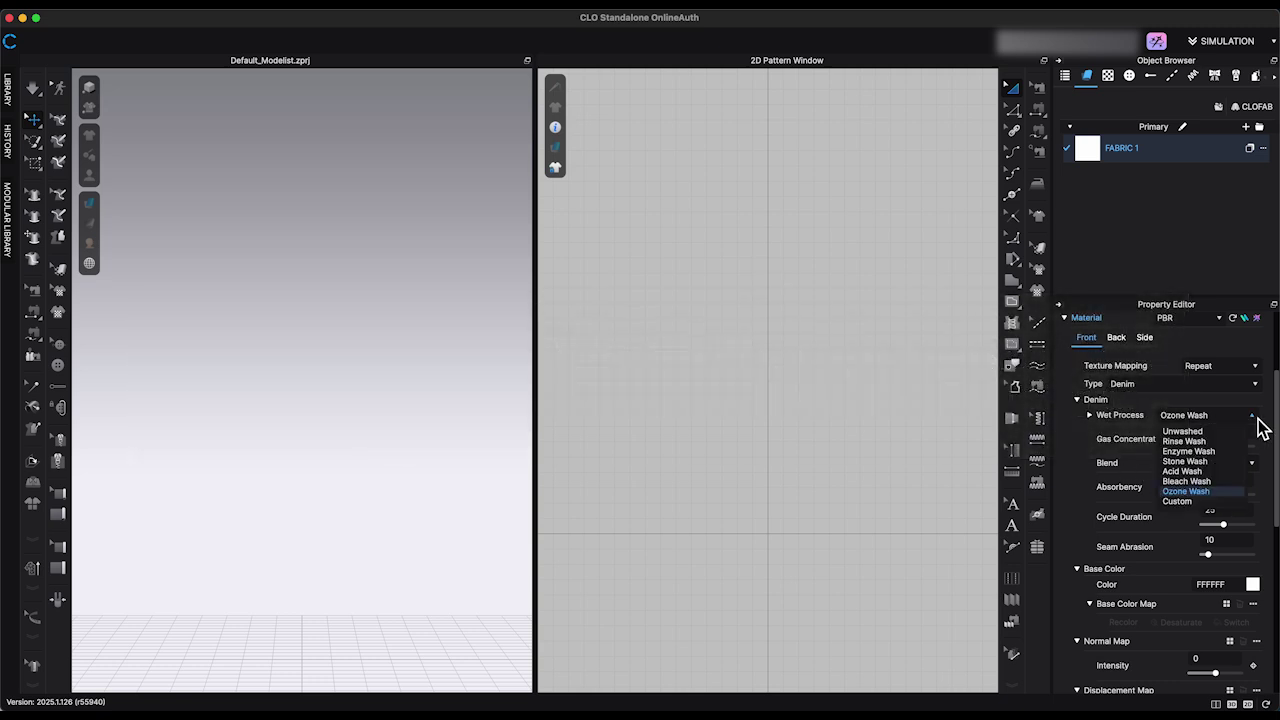
pyautogui.click(1220, 463)
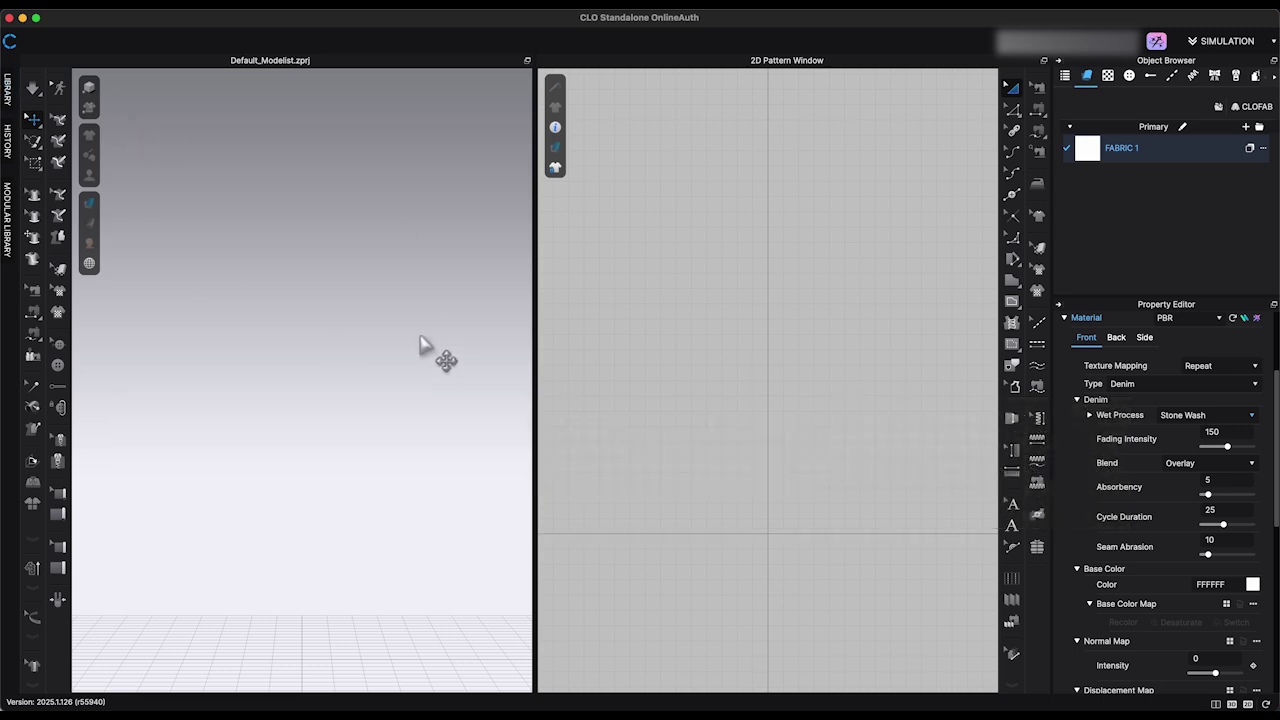
# Search the library's Fabric folder for "denim" and display the results as thumbnails.
pyautogui.click(9, 95)
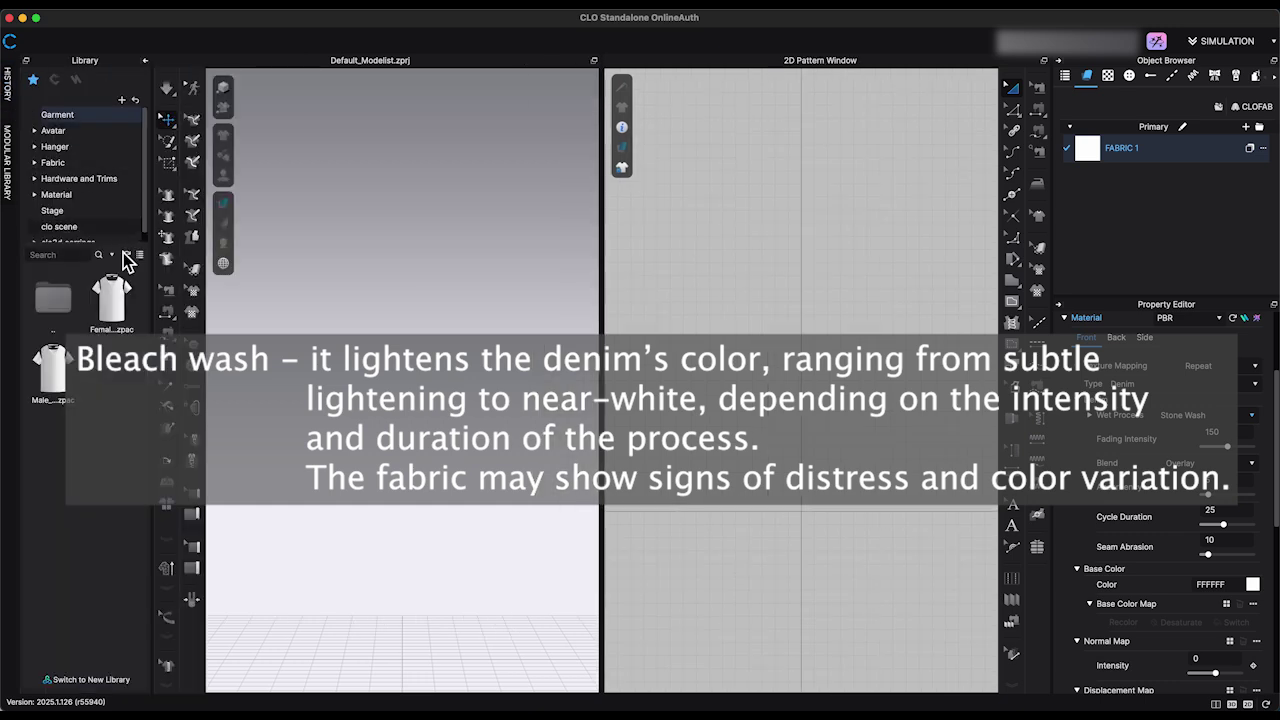
pyautogui.click(54, 163)
pyautogui.click(139, 254)
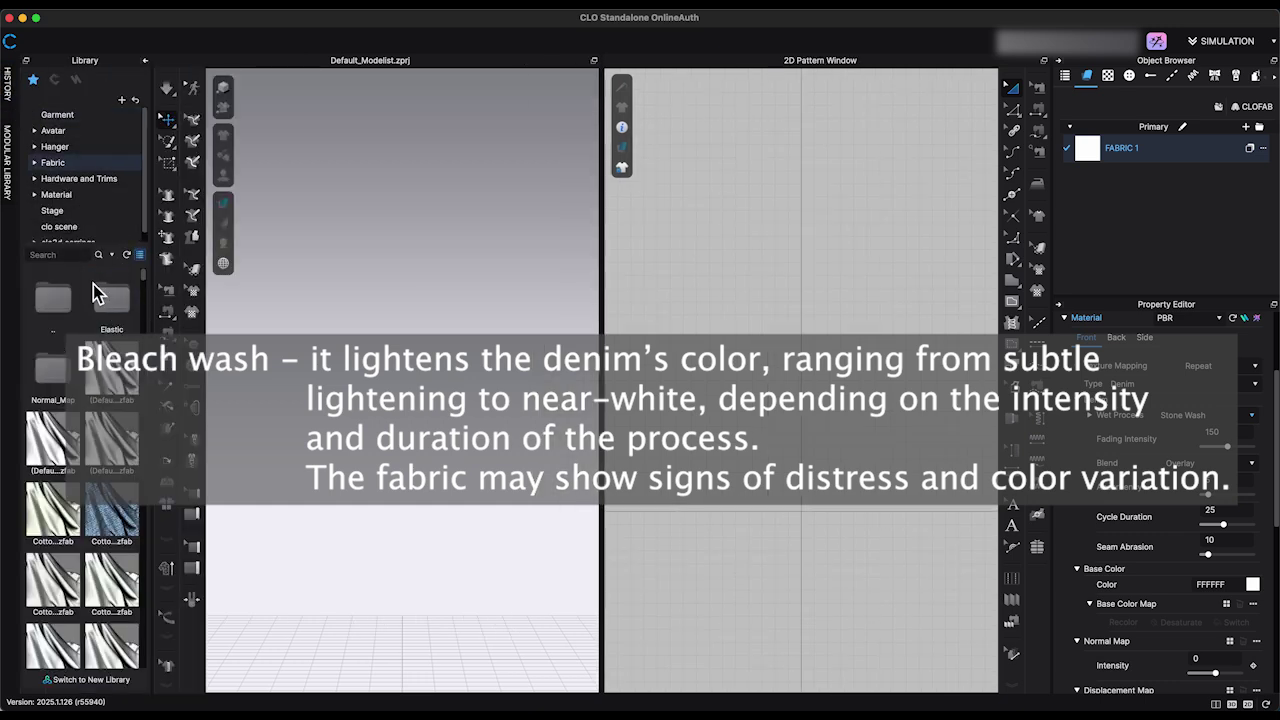
pyautogui.click(78, 258)
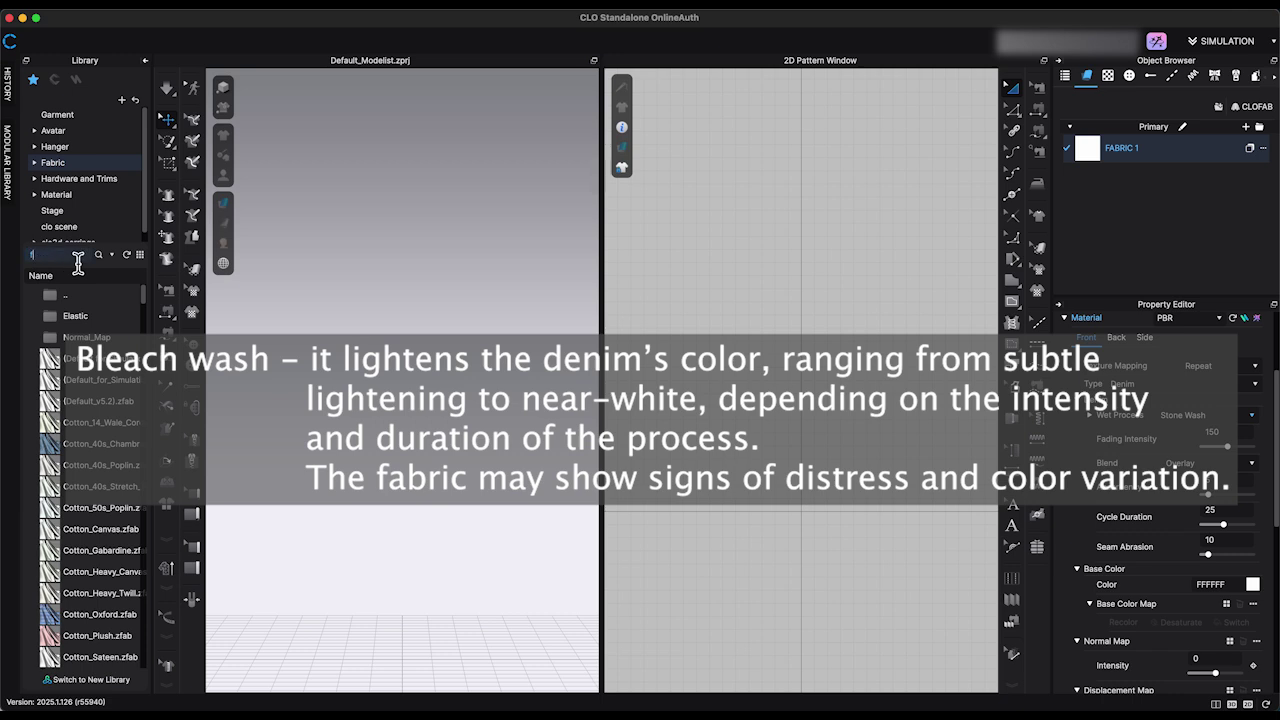
pyautogui.write('denim')
pyautogui.press('Return')
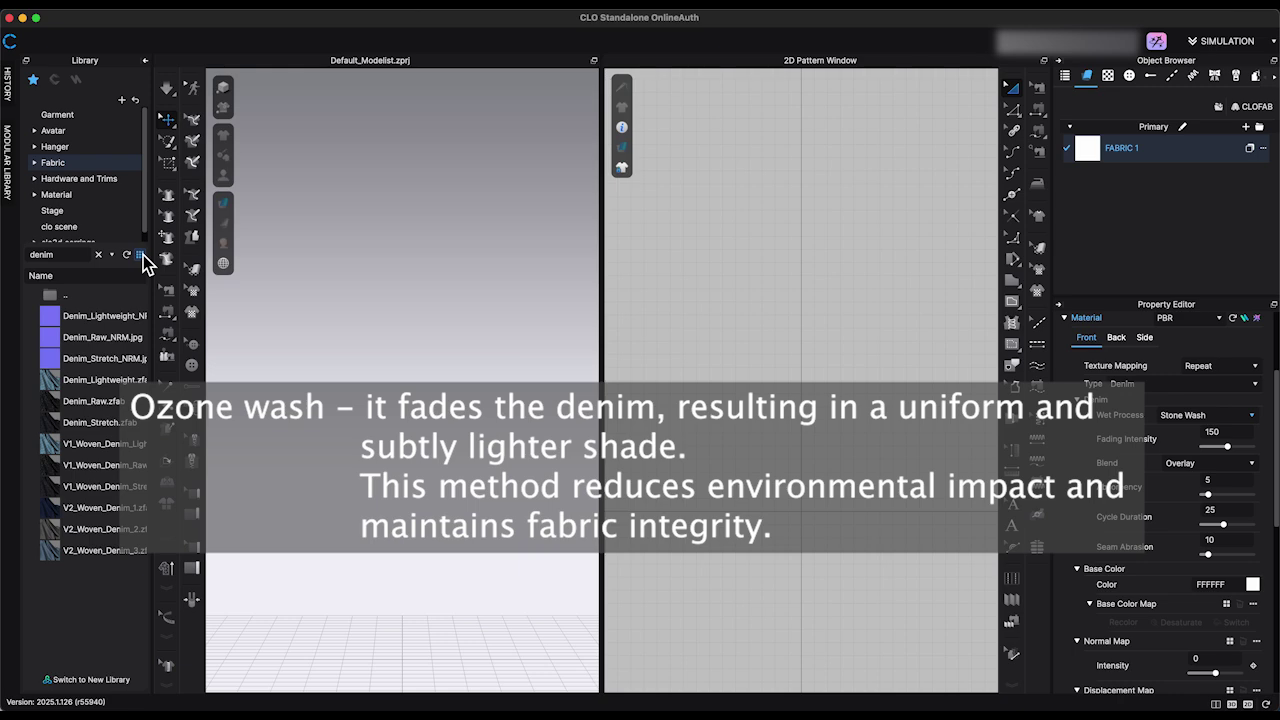
pyautogui.click(141, 255)
# Add the V1_Woven_Denim_Lightweight fabric from the library to the project and close the library.
pyautogui.moveTo(112, 520)
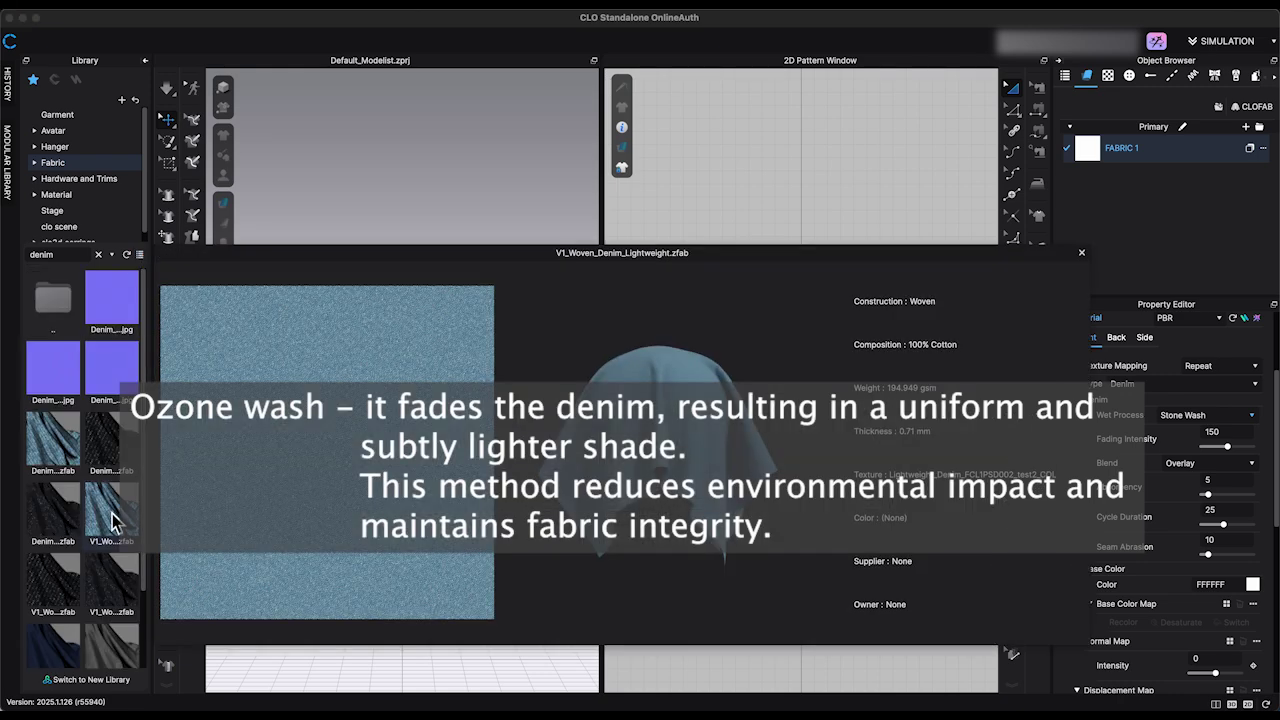
pyautogui.scroll(-2, 105, 515)
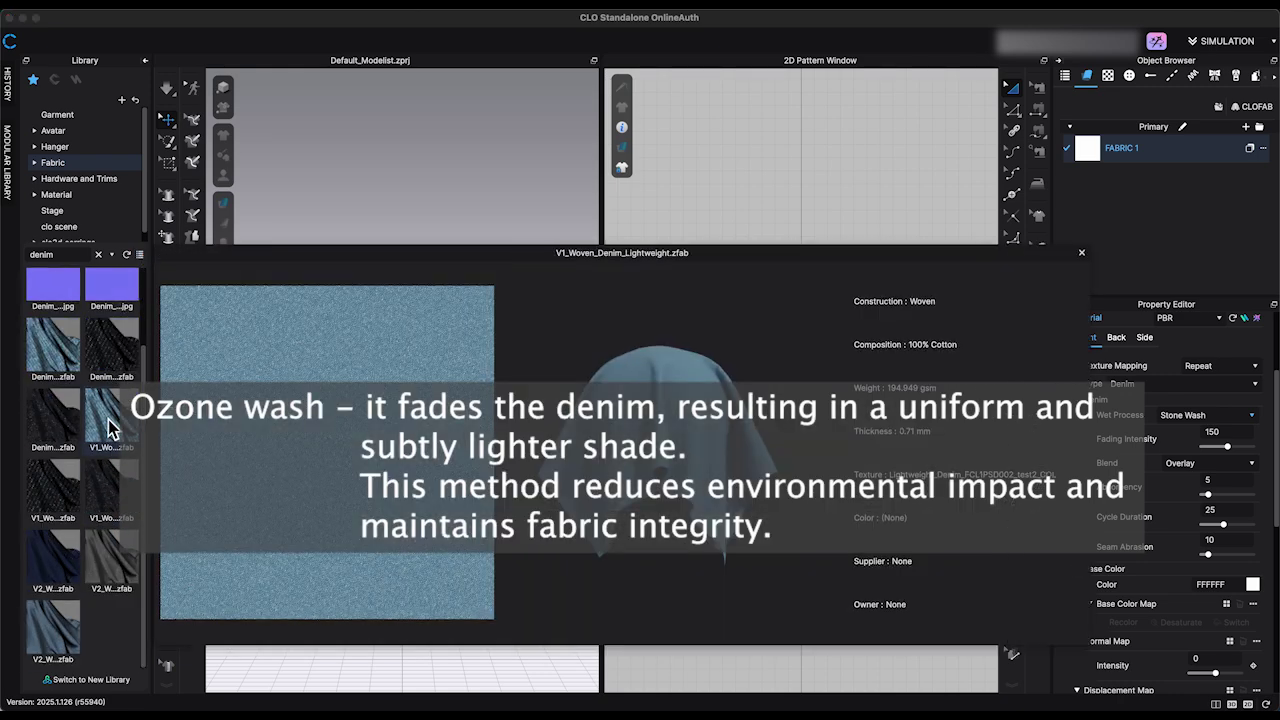
pyautogui.doubleClick(110, 428)
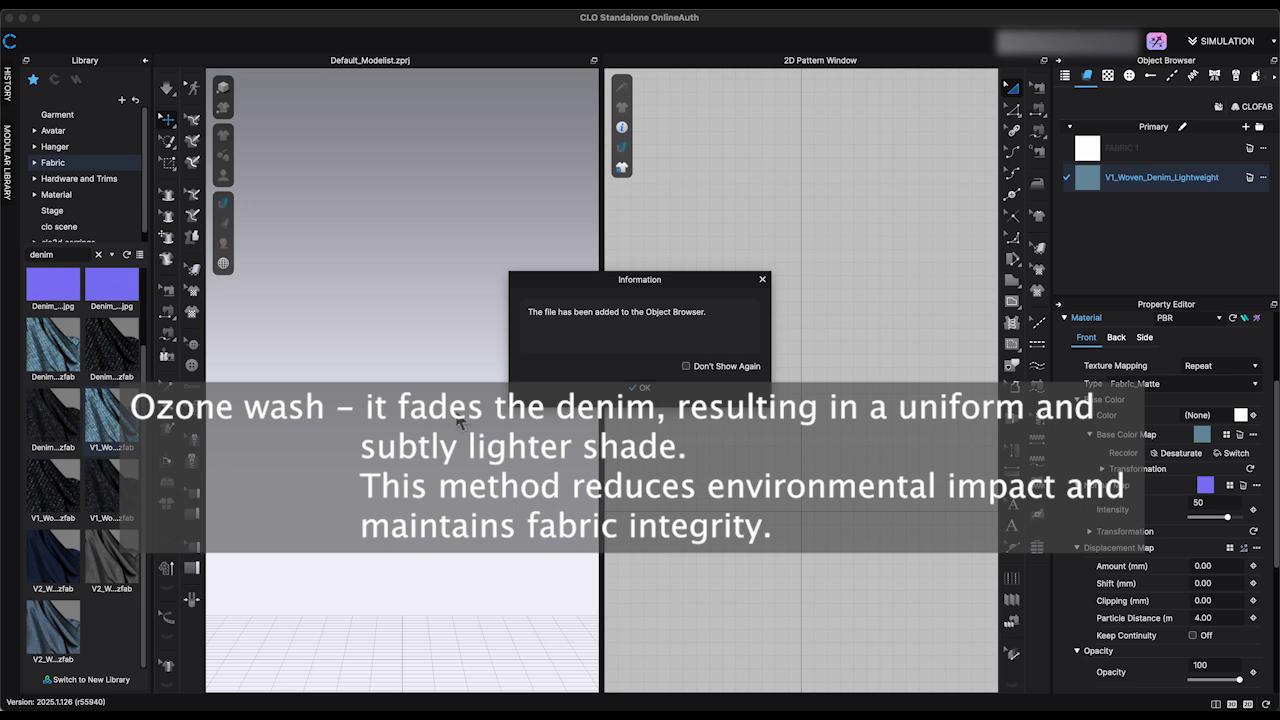
pyautogui.click(632, 388)
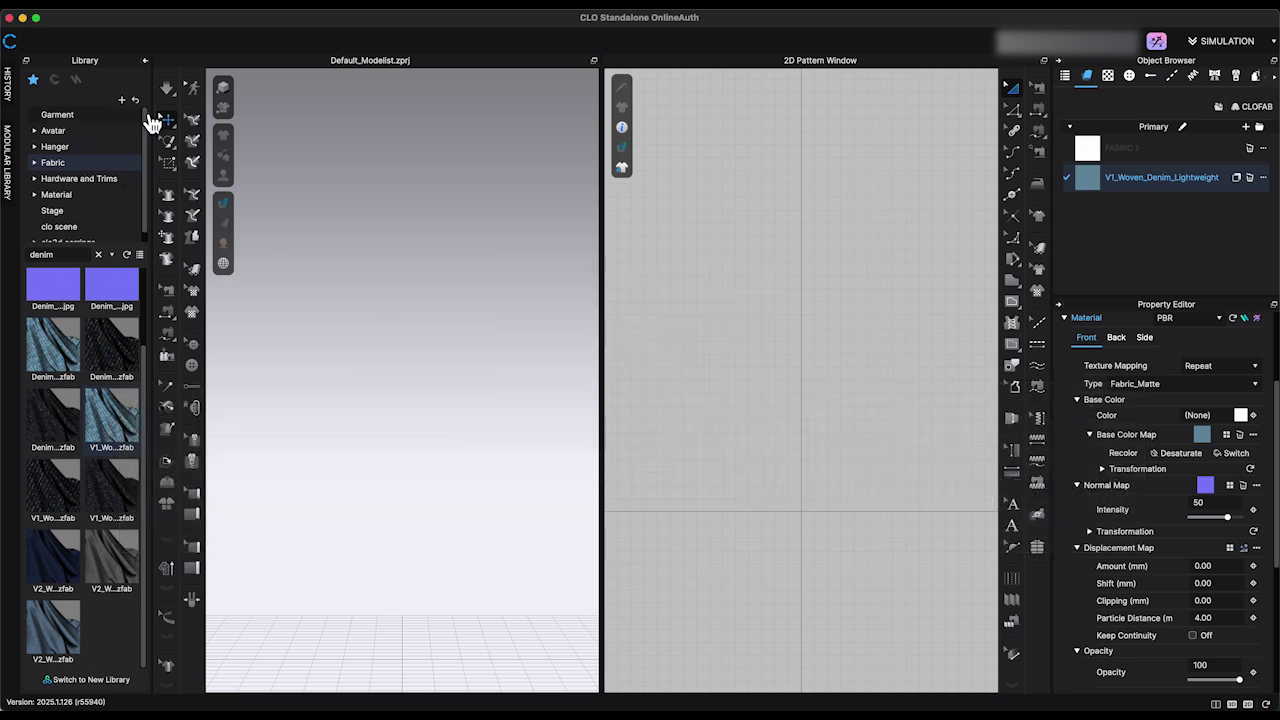
pyautogui.click(135, 100)
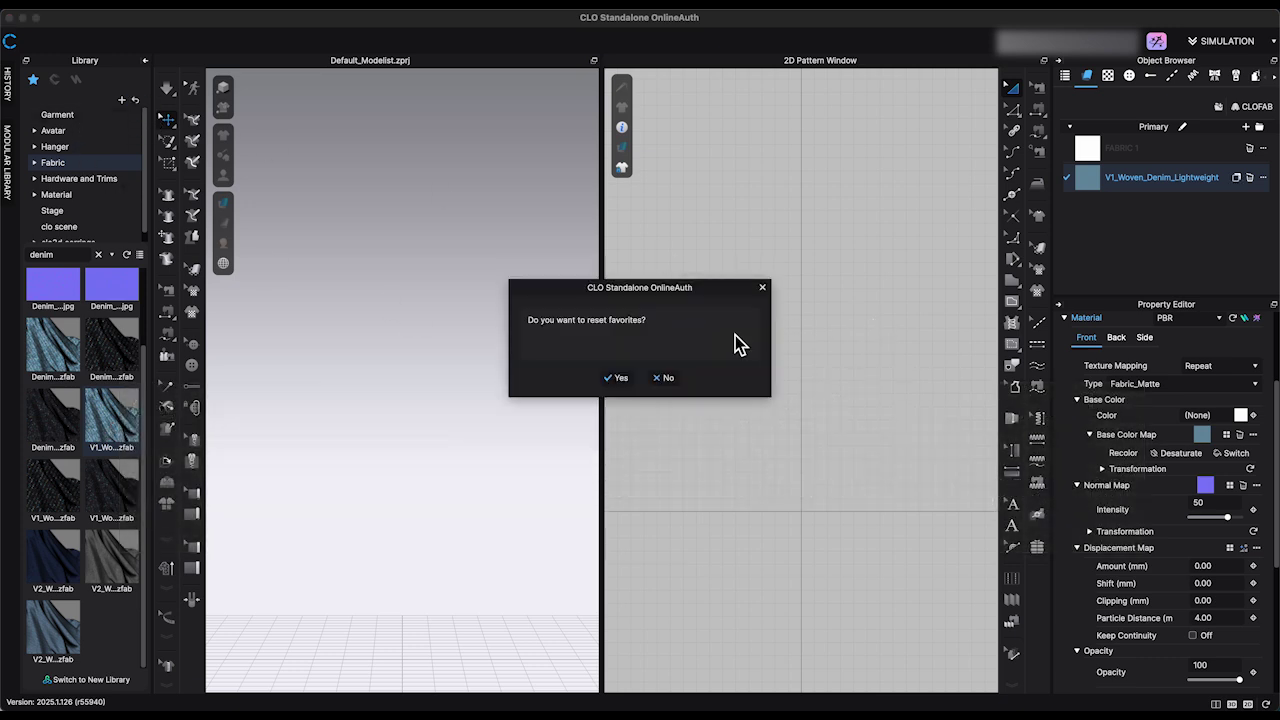
pyautogui.click(663, 378)
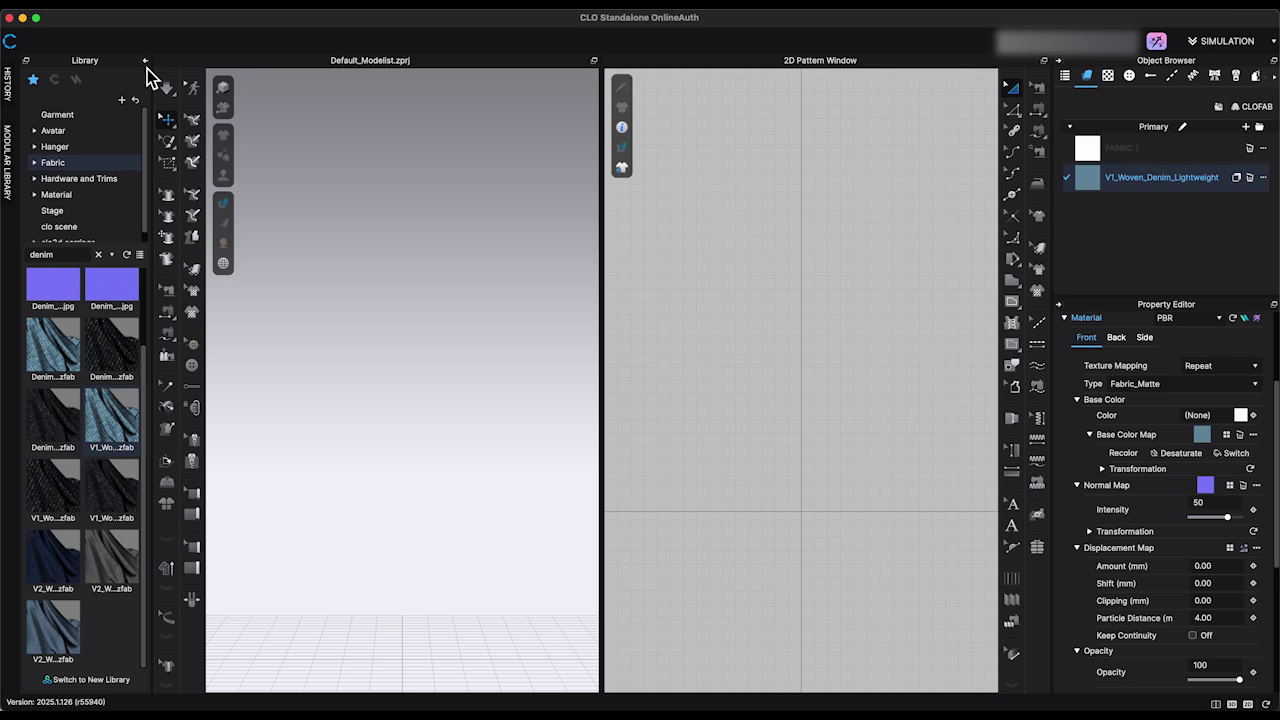
pyautogui.click(145, 61)
# Draw a nearly square rectangular pattern with a perimeter of about 182 in, just above the 2D window's horizontal axis, and select it in 3D.
pyautogui.press('s')
pyautogui.moveTo(691, 351); pyautogui.dragTo(877, 529)
pyautogui.click(306, 423)
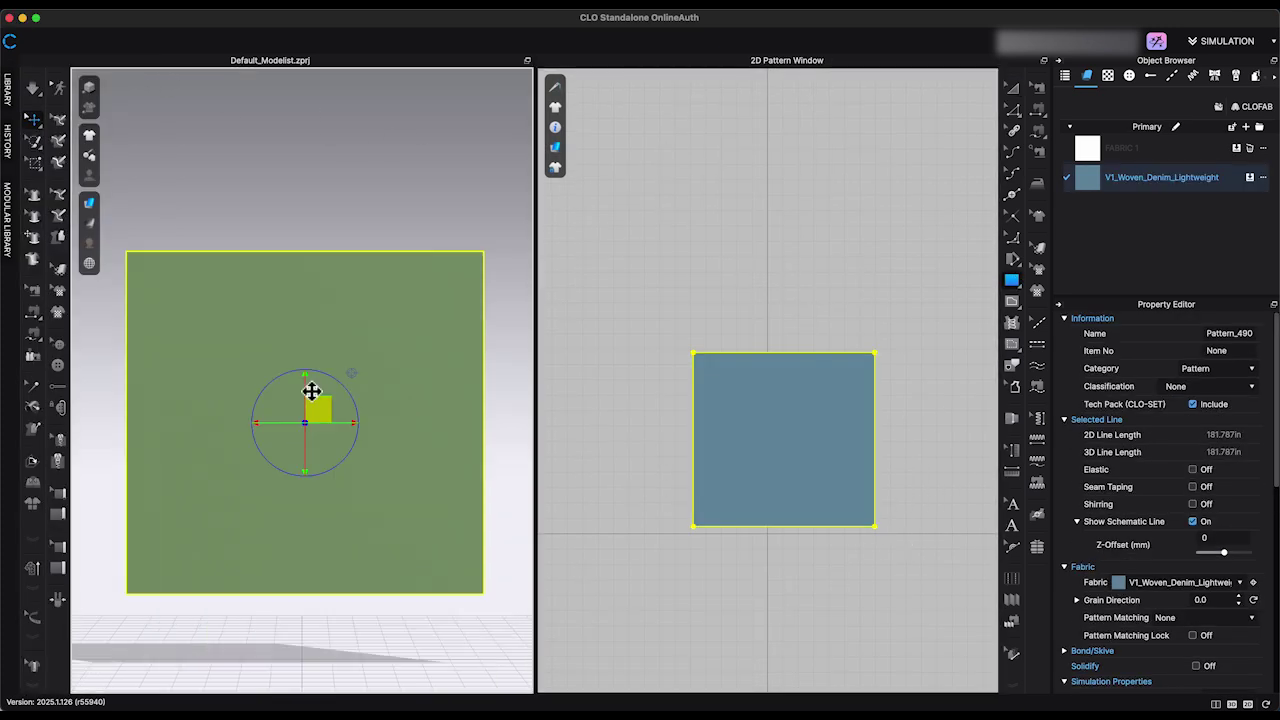
# Change the material type of the V1_Woven_Denim_Lightweight fabric to Denim.
pyautogui.click(510, 393)
pyautogui.scroll(5, 756, 399)
pyautogui.moveTo(756, 399); pyautogui.dragTo(756, 556, button='middle')
pyautogui.scroll(3, 417, 341)
pyautogui.scroll(-3, 780, 360)
pyautogui.moveTo(800, 350); pyautogui.dragTo(823, 254, button='middle')
pyautogui.click(1161, 177)
pyautogui.click(1188, 383)
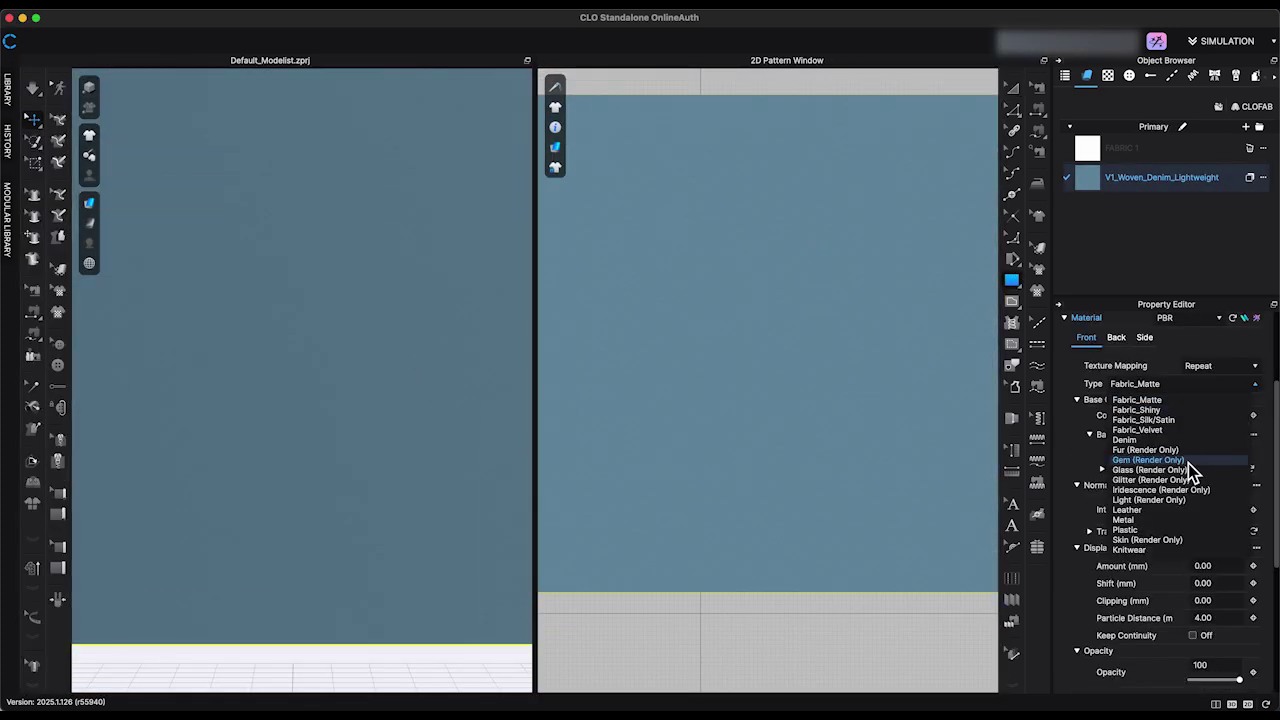
pyautogui.click(1188, 443)
# Try the Rinse Wash, Enzyme Wash and Stone Wash wet processes on the V1_Woven_Denim_Lightweight fabric.
pyautogui.click(1190, 414)
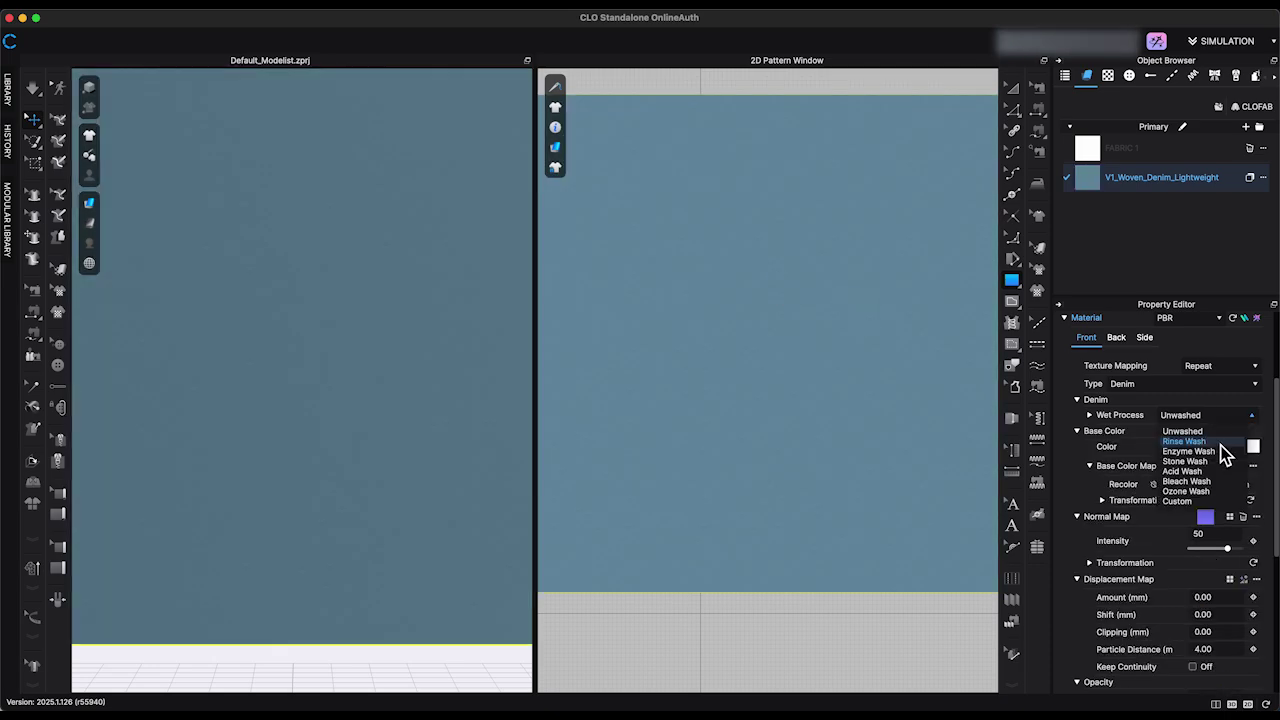
pyautogui.click(1190, 438)
pyautogui.click(1252, 416)
pyautogui.click(1215, 451)
pyautogui.click(1195, 415)
pyautogui.click(1185, 461)
pyautogui.scroll(1, 900, 342)
pyautogui.click(1200, 384)
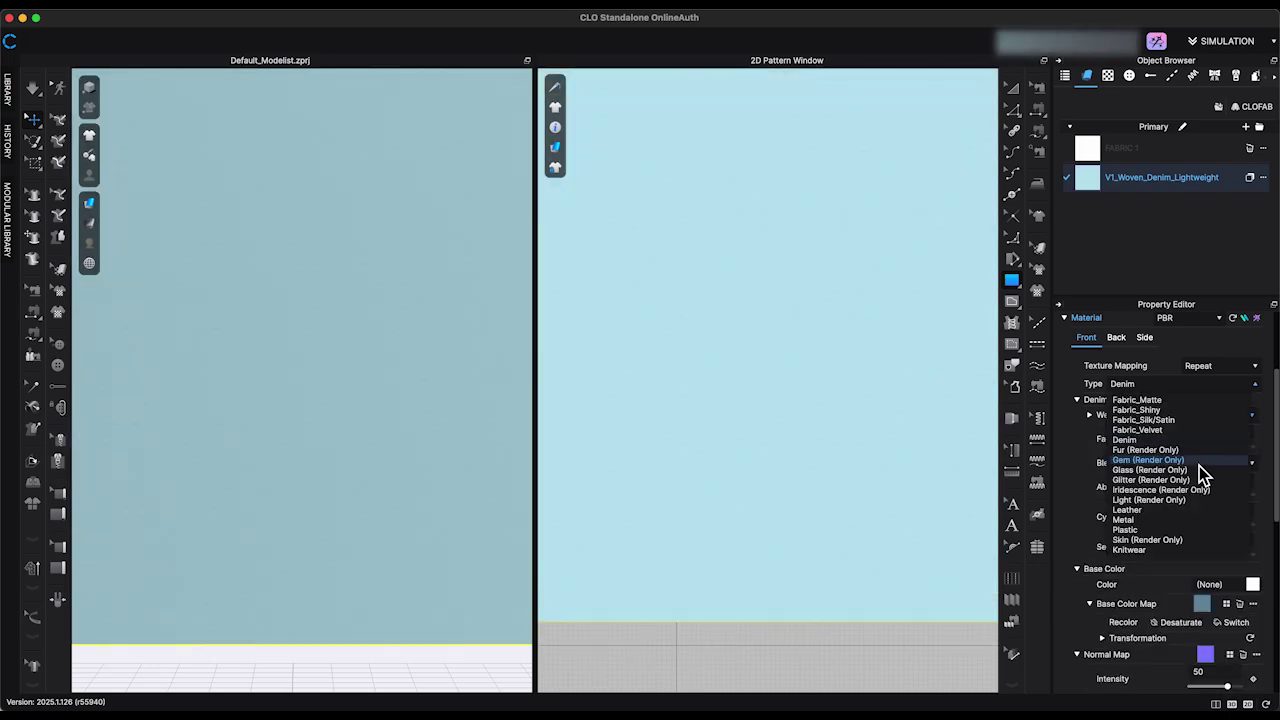
# Try the Acid Wash and Bleach Wash wet processes on the lightweight denim, and settle on Ozone Wash.
pyautogui.click(1254, 417)
pyautogui.click(1205, 474)
pyautogui.click(1254, 420)
pyautogui.click(1195, 481)
pyautogui.click(1207, 417)
pyautogui.click(1190, 492)
pyautogui.scroll(-2, 786, 410)
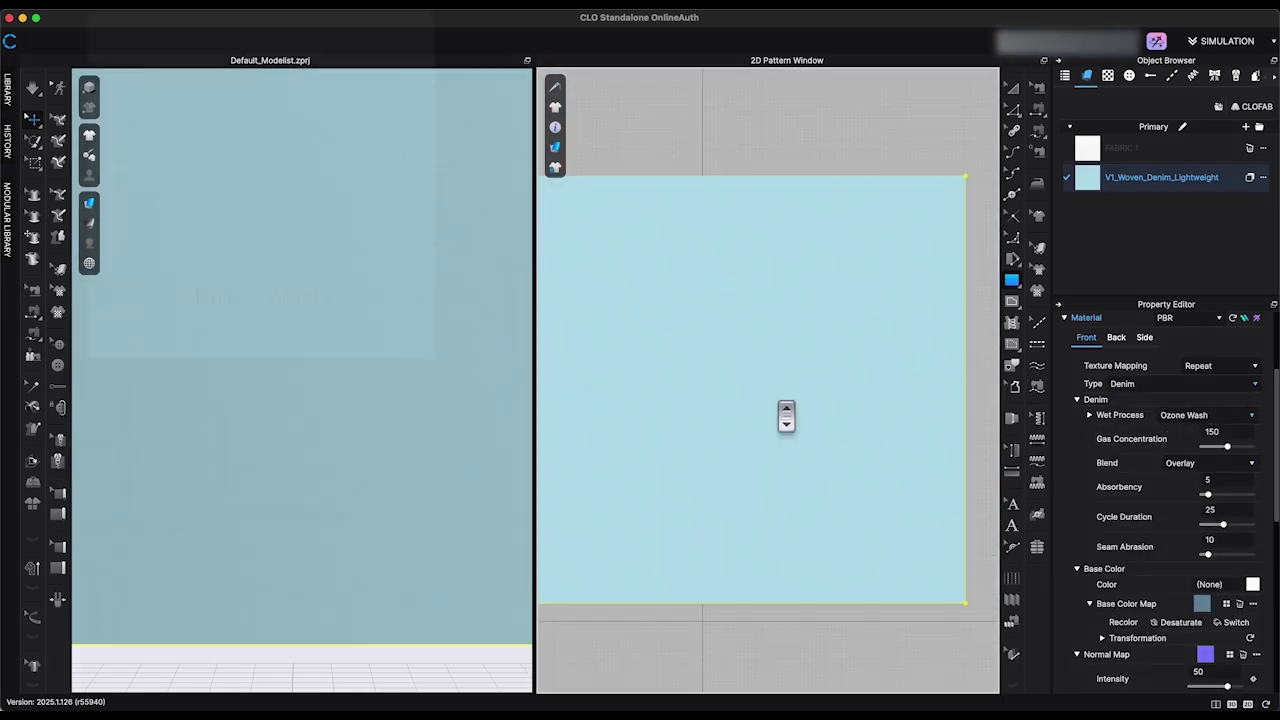
pyautogui.click(1210, 415)
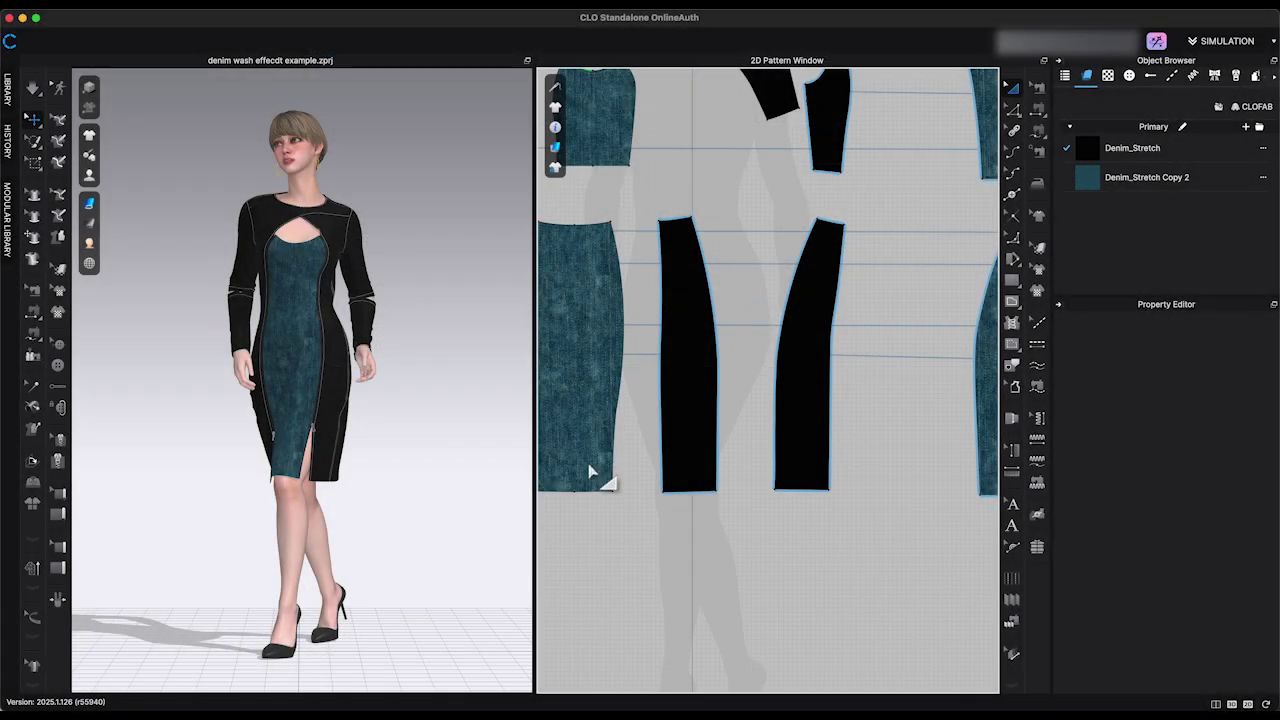
# Set the material type of Denim_Stretch Copy 2, the dress's centre panel fabric, to Denim.
pyautogui.scroll(5, 436, 437)
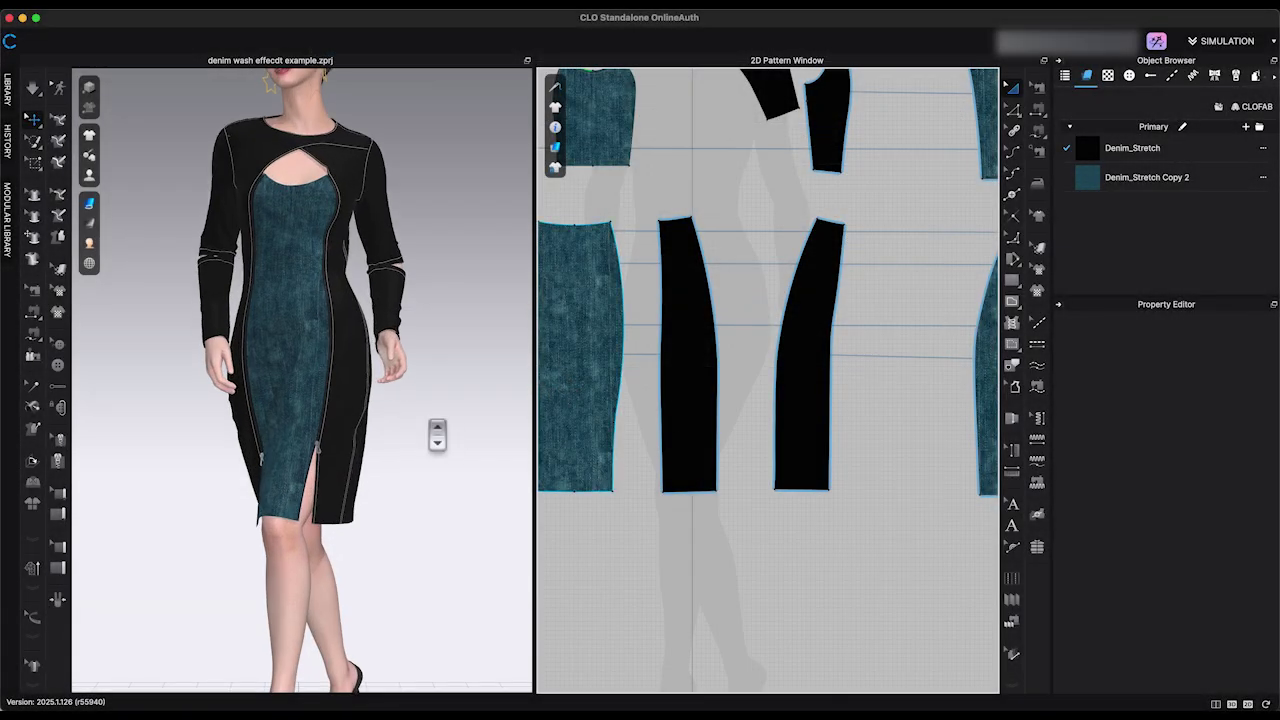
pyautogui.moveTo(436, 437); pyautogui.dragTo(454, 437, button='right')
pyautogui.scroll(2, 458, 491)
pyautogui.moveTo(454, 437); pyautogui.dragTo(460, 477, button='middle')
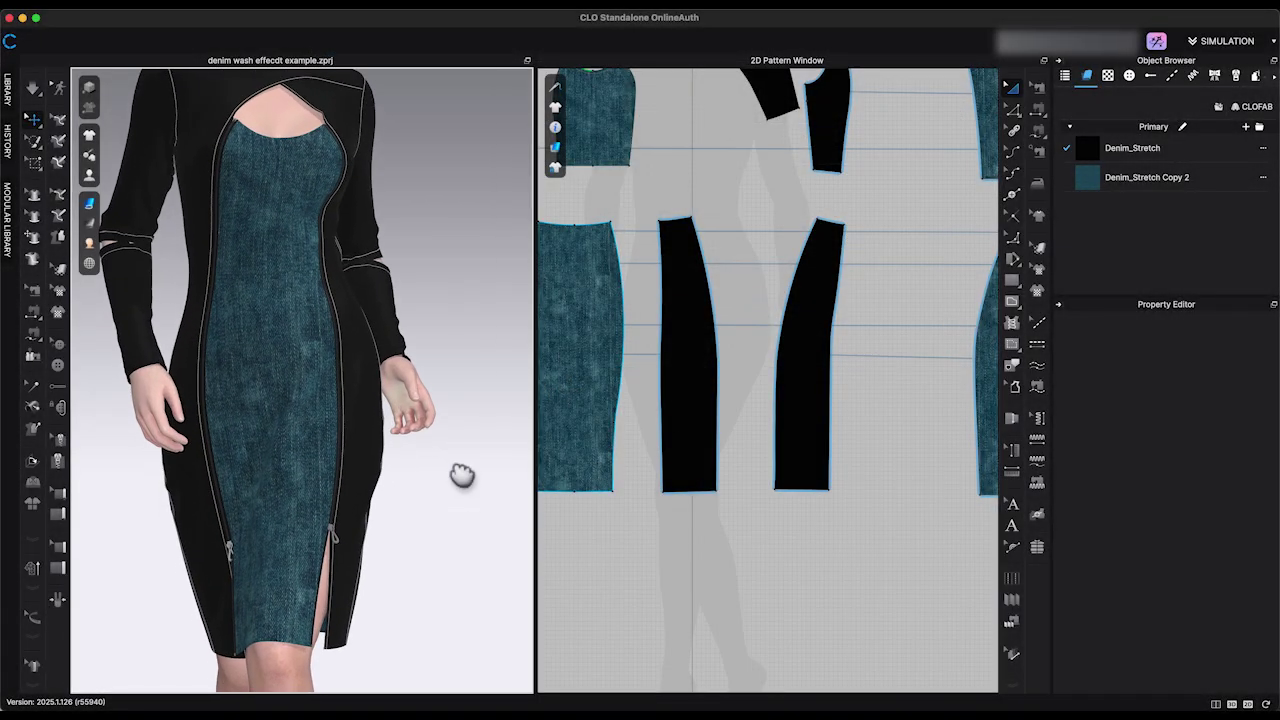
pyautogui.scroll(2, 458, 479)
pyautogui.click(1138, 178)
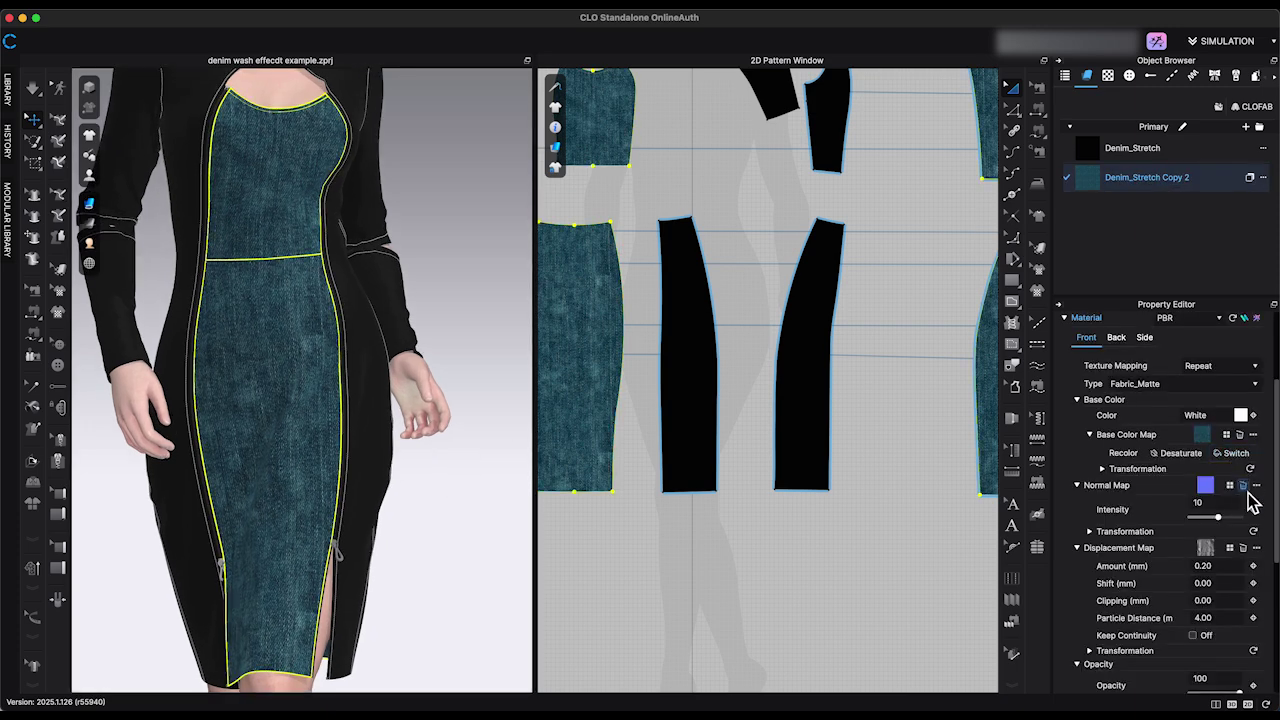
pyautogui.click(1249, 521)
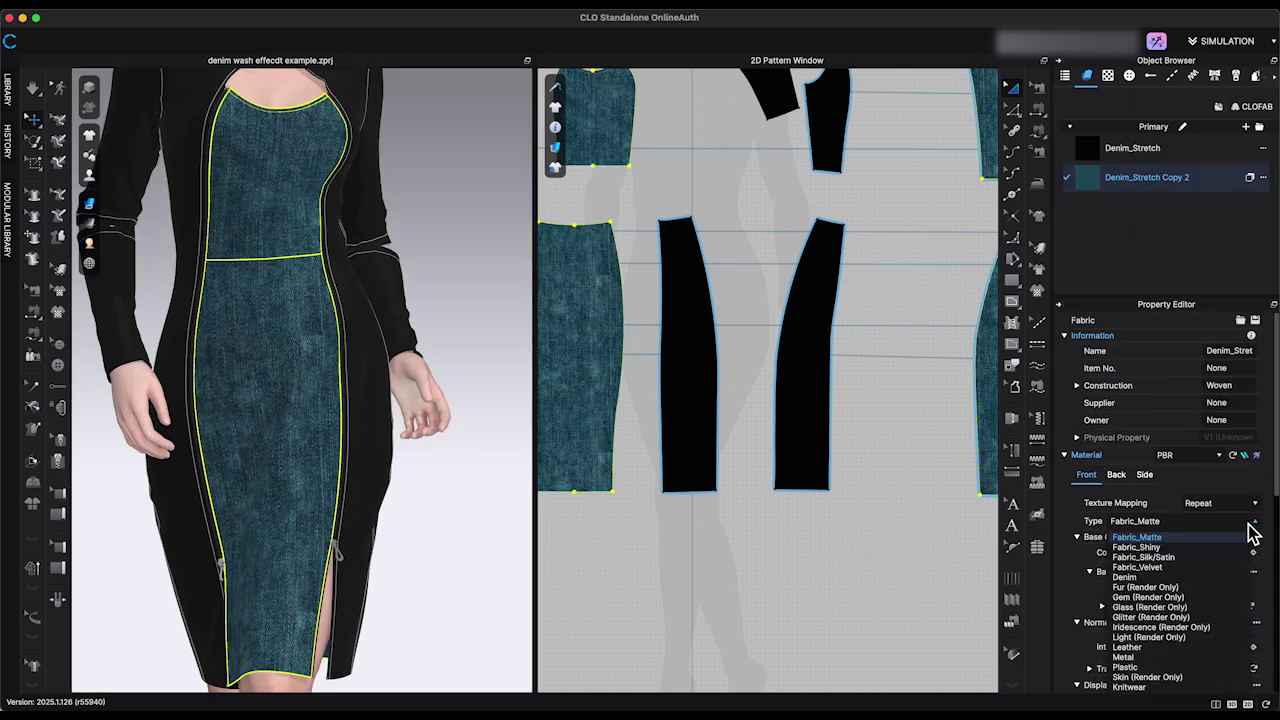
pyautogui.click(1163, 580)
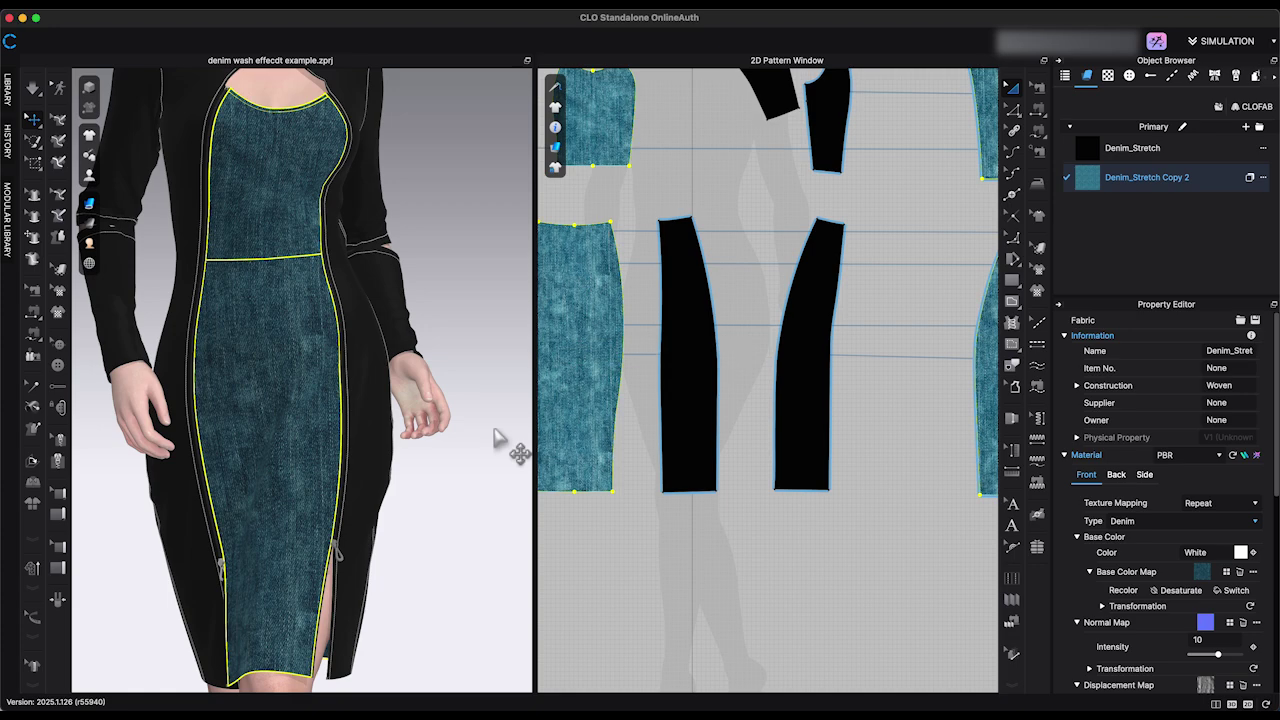
# Set the fabric's wet process to Unwashed and render the dress.
pyautogui.click(1251, 506)
pyautogui.click(1220, 522)
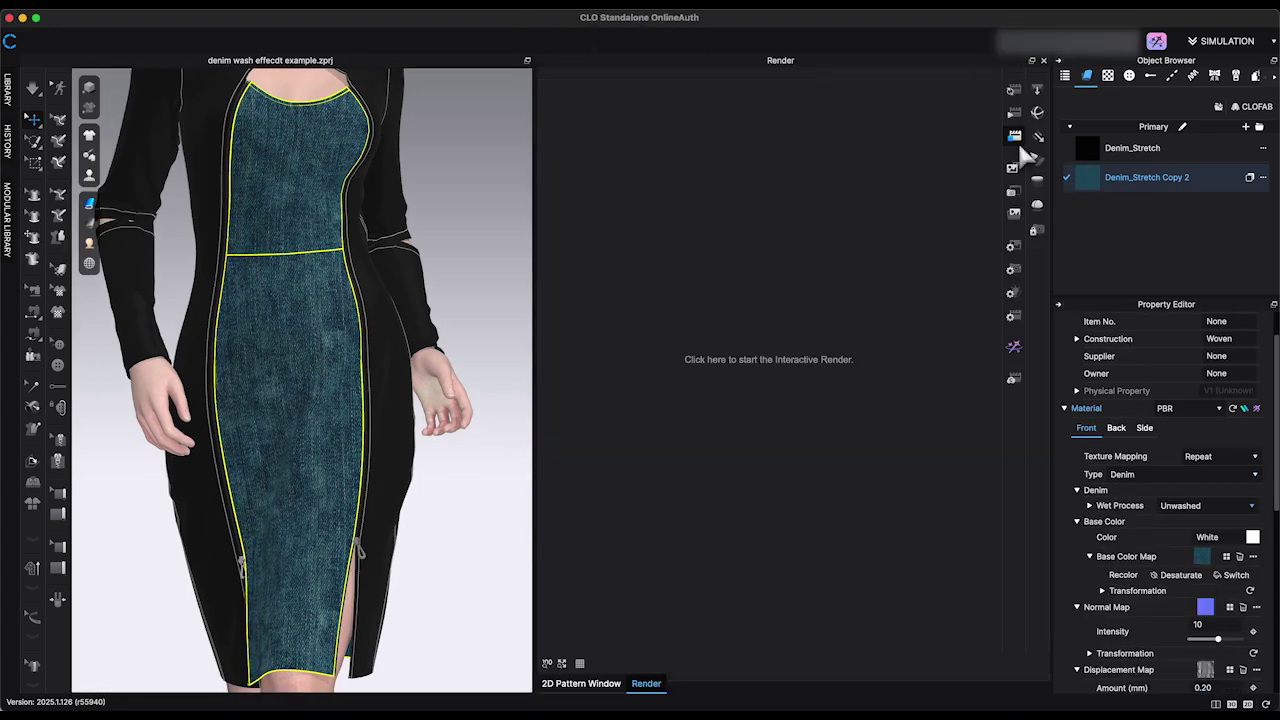
pyautogui.click(1014, 89)
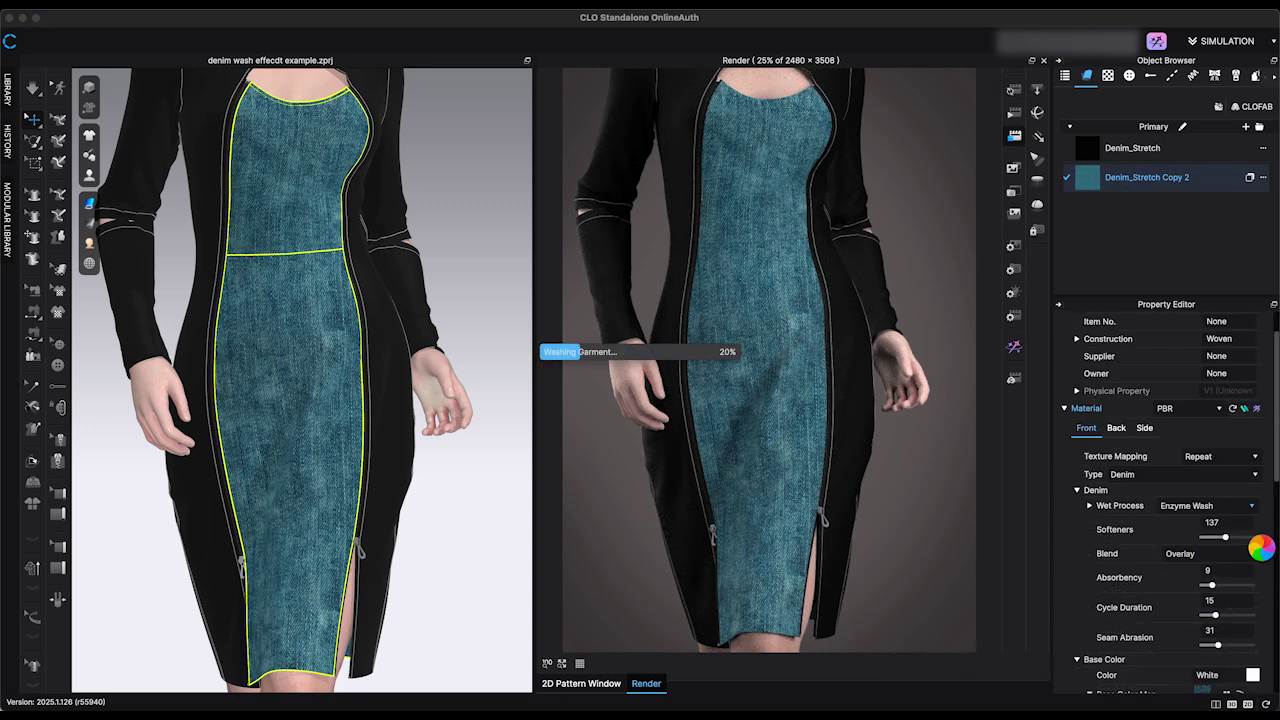
# Set the Enzyme Wash's enzyme concentration to 170 and seam abrasion to 80, and increase its cycle duration.
pyautogui.moveTo(1238, 538)
pyautogui.mouseDown()
pyautogui.moveTo(1220, 548)
pyautogui.moveTo(1231, 540)
pyautogui.mouseUp()
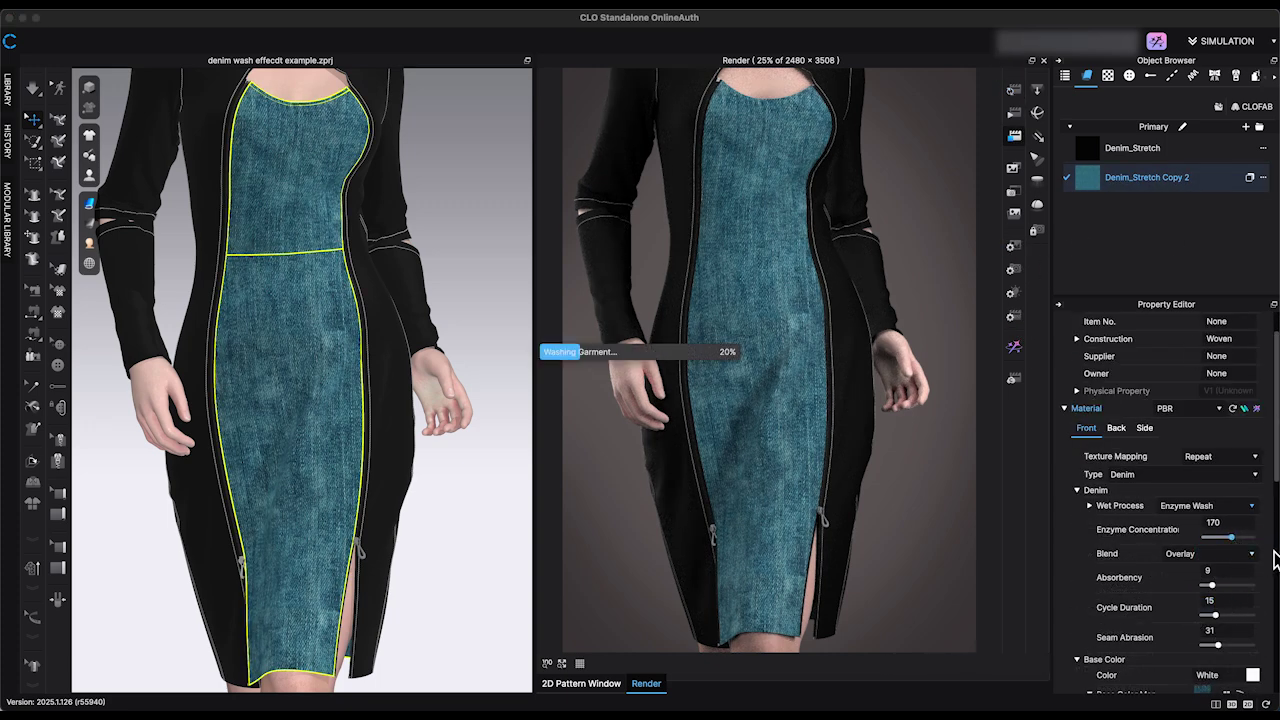
pyautogui.moveTo(1215, 615); pyautogui.dragTo(1222, 615)
pyautogui.click(1242, 645)
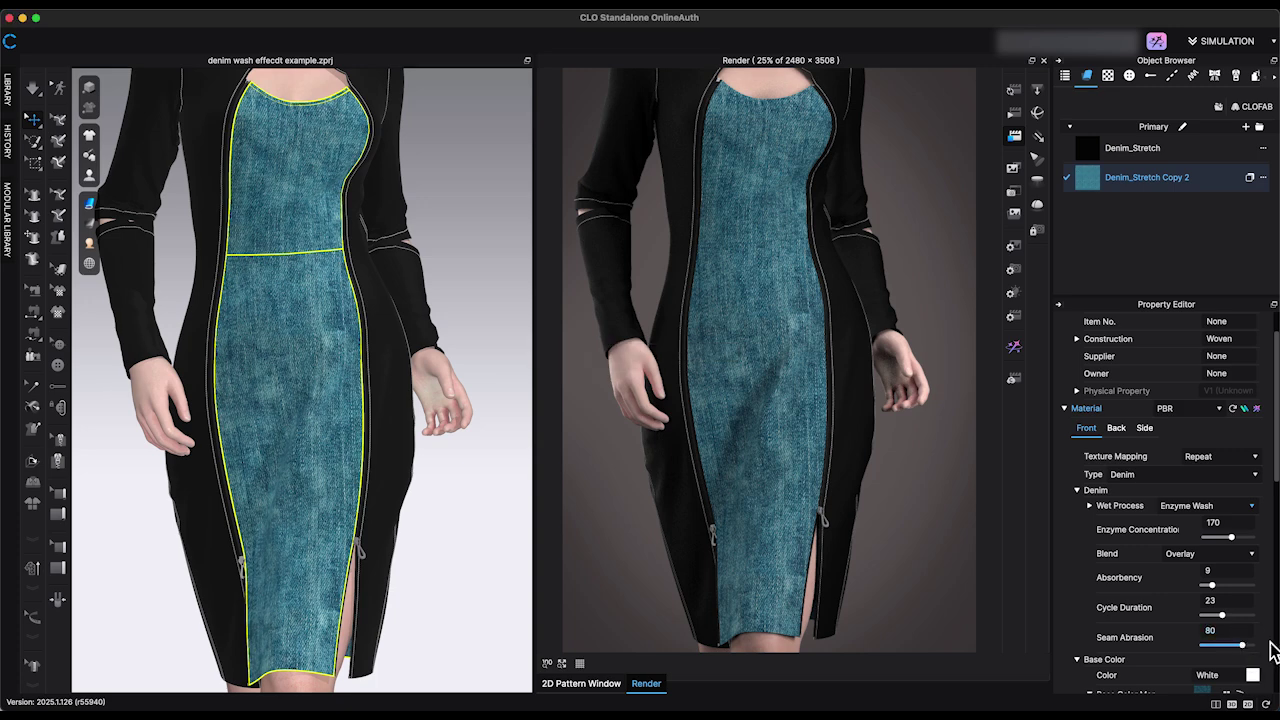
pyautogui.click(1231, 615)
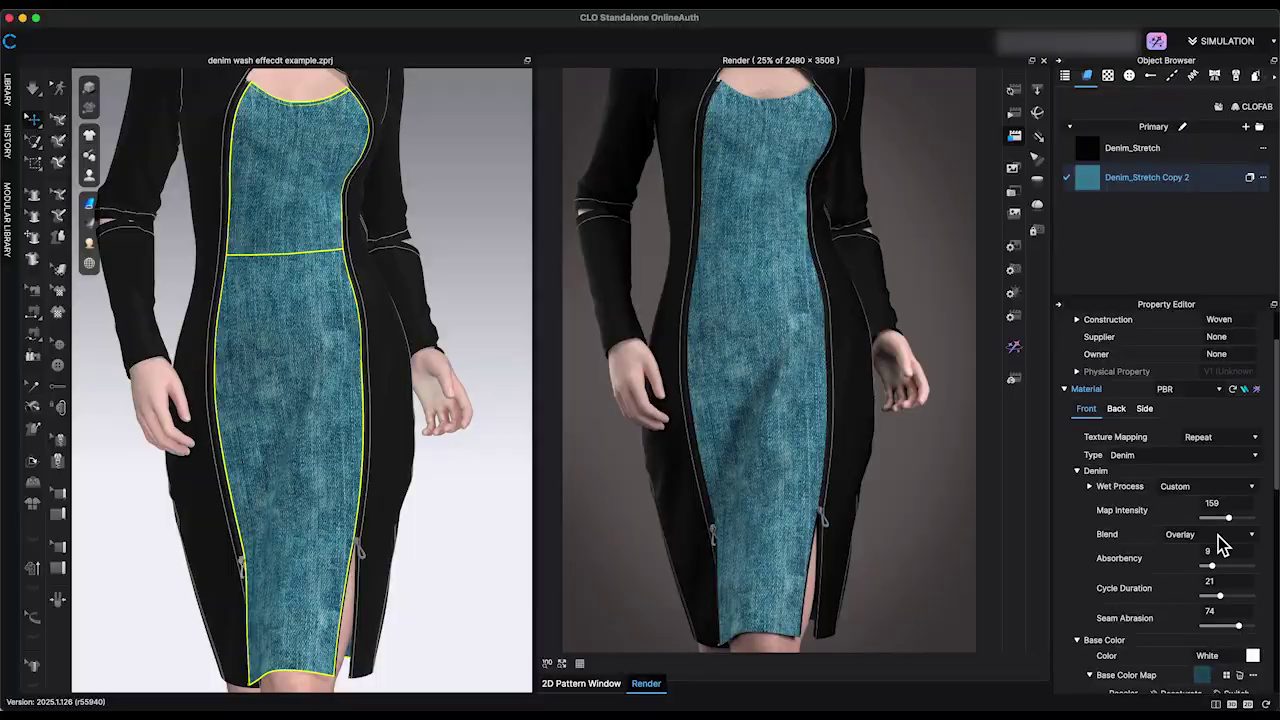
# Load a denim texture image as the Custom wet process's wash map and set the cycle duration to 31.
pyautogui.click(1222, 504)
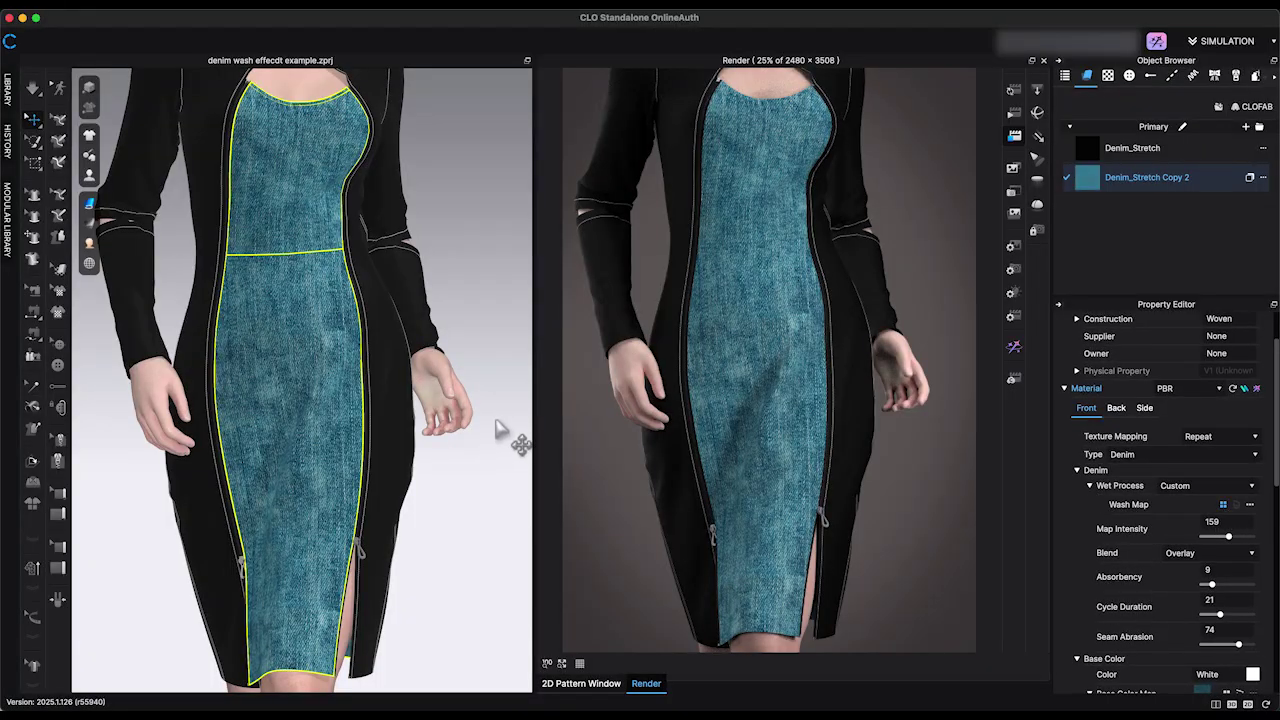
pyautogui.click(308, 120)
pyautogui.click(1158, 667)
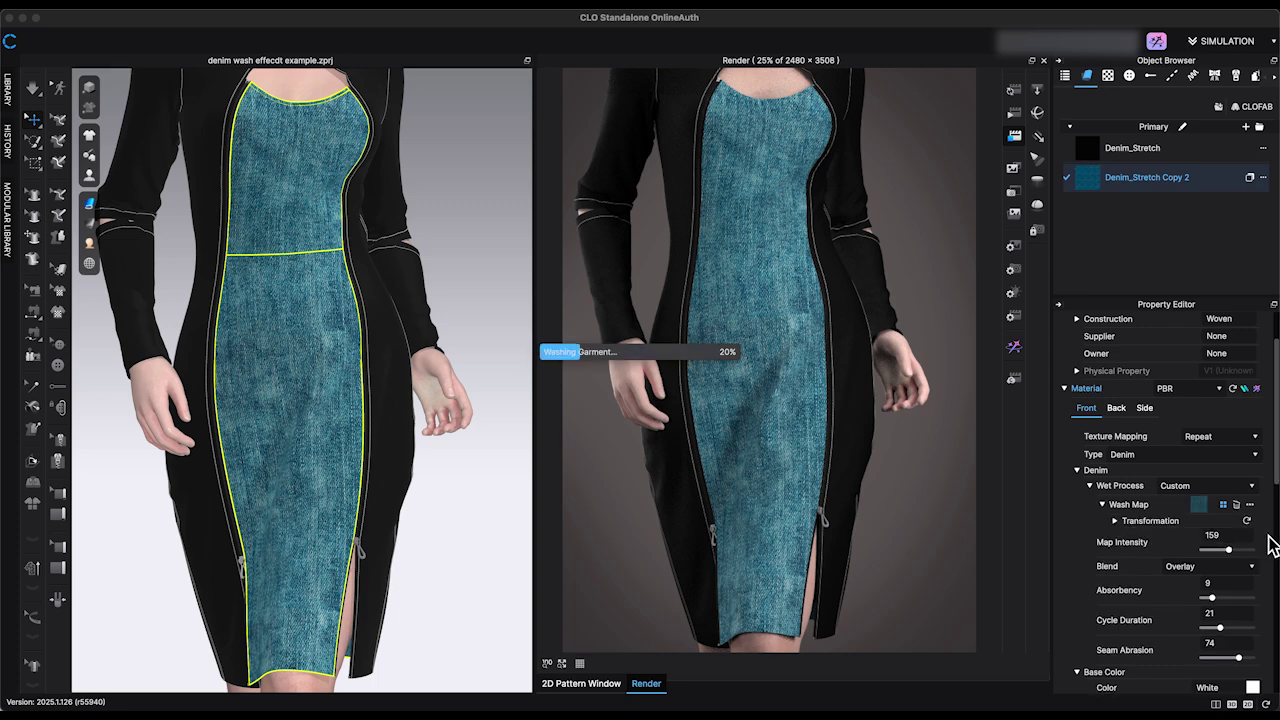
pyautogui.scroll(-4, 1265, 560)
pyautogui.moveTo(1220, 513); pyautogui.dragTo(1228, 513)
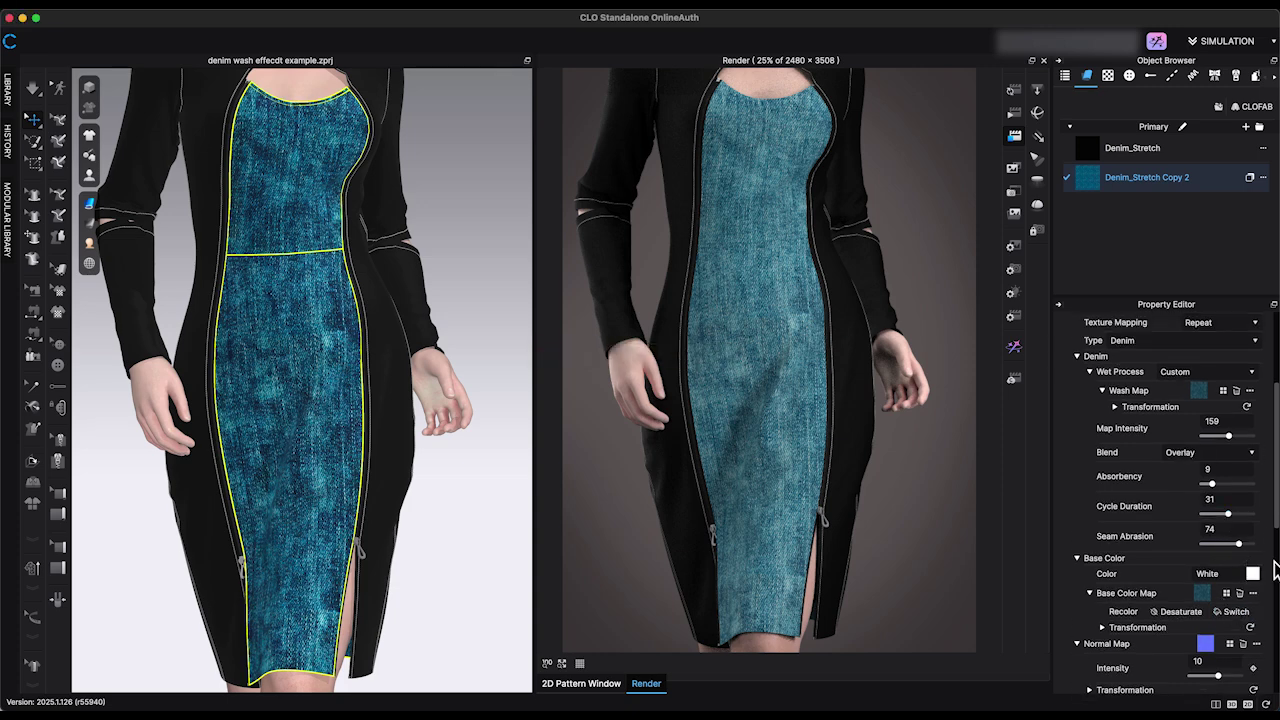
# Set the Denim_Stretch Copy 2 base color to gray 898989 and adjust the wash map intensity.
pyautogui.click(1117, 408)
pyautogui.click(1117, 408)
pyautogui.click(1252, 576)
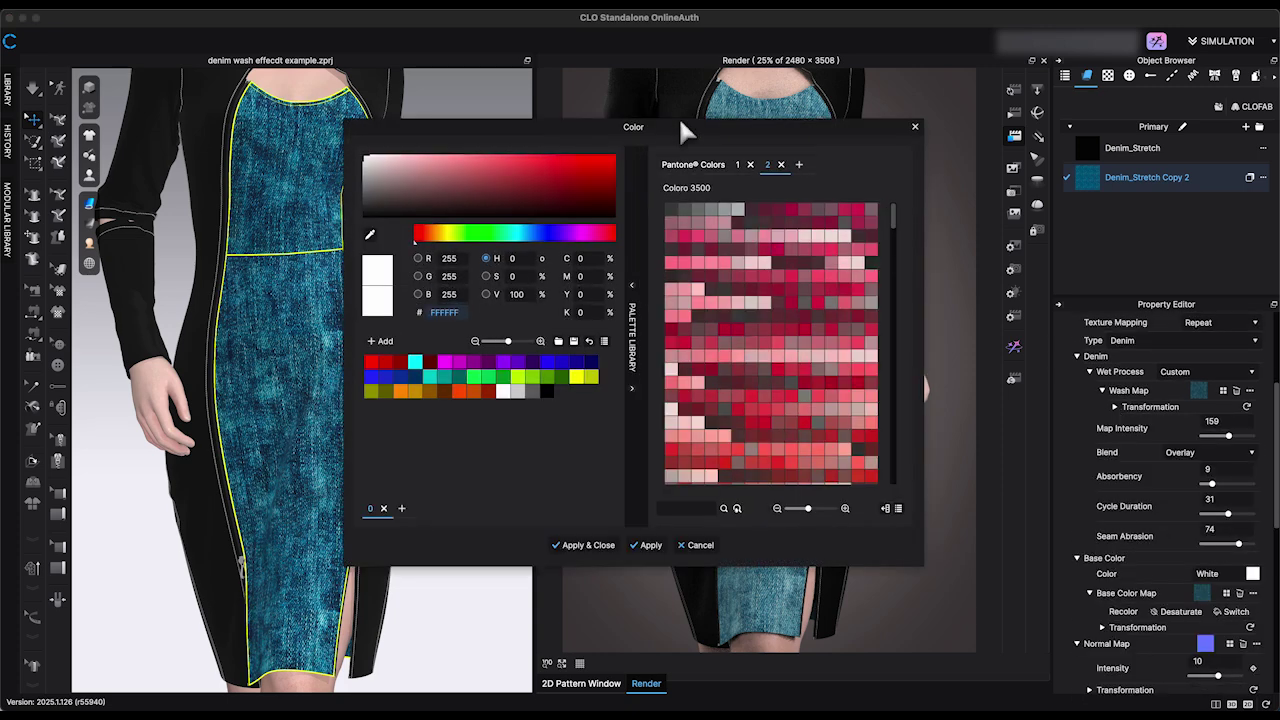
pyautogui.moveTo(681, 122); pyautogui.dragTo(608, 188)
pyautogui.click(296, 243)
pyautogui.click(298, 249)
pyautogui.click(513, 611)
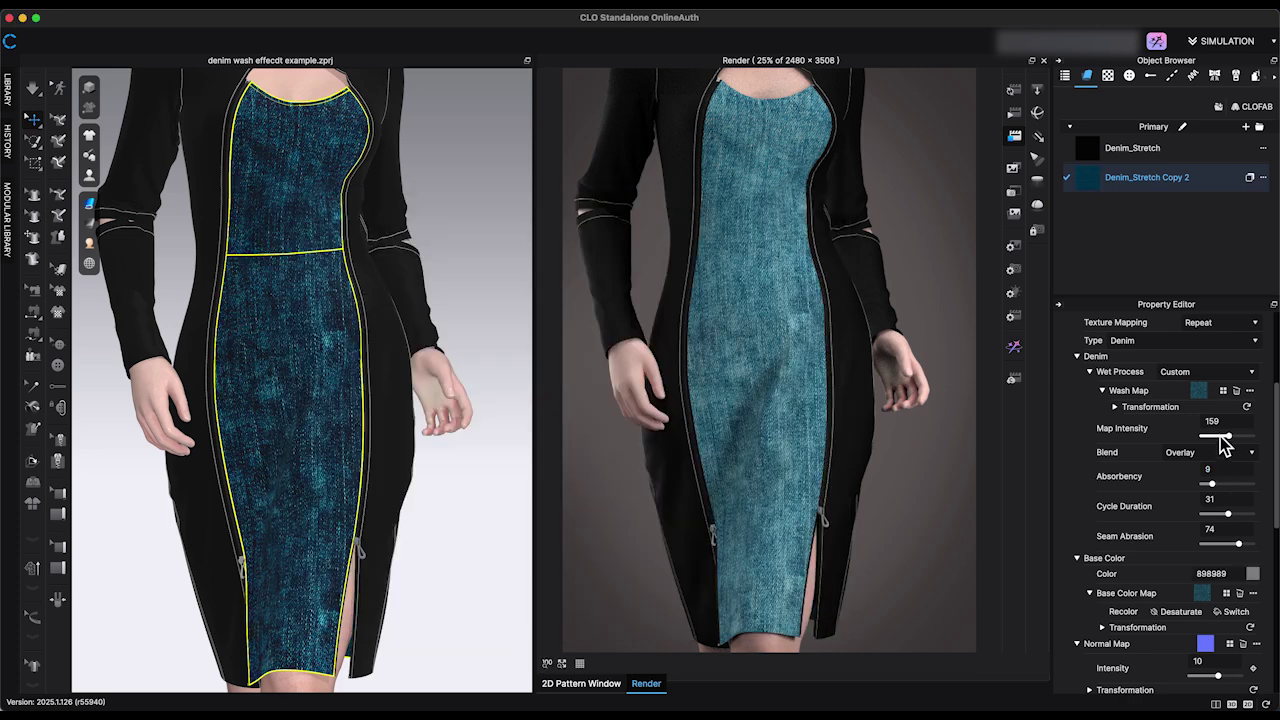
pyautogui.moveTo(1220, 436); pyautogui.dragTo(1220, 437)
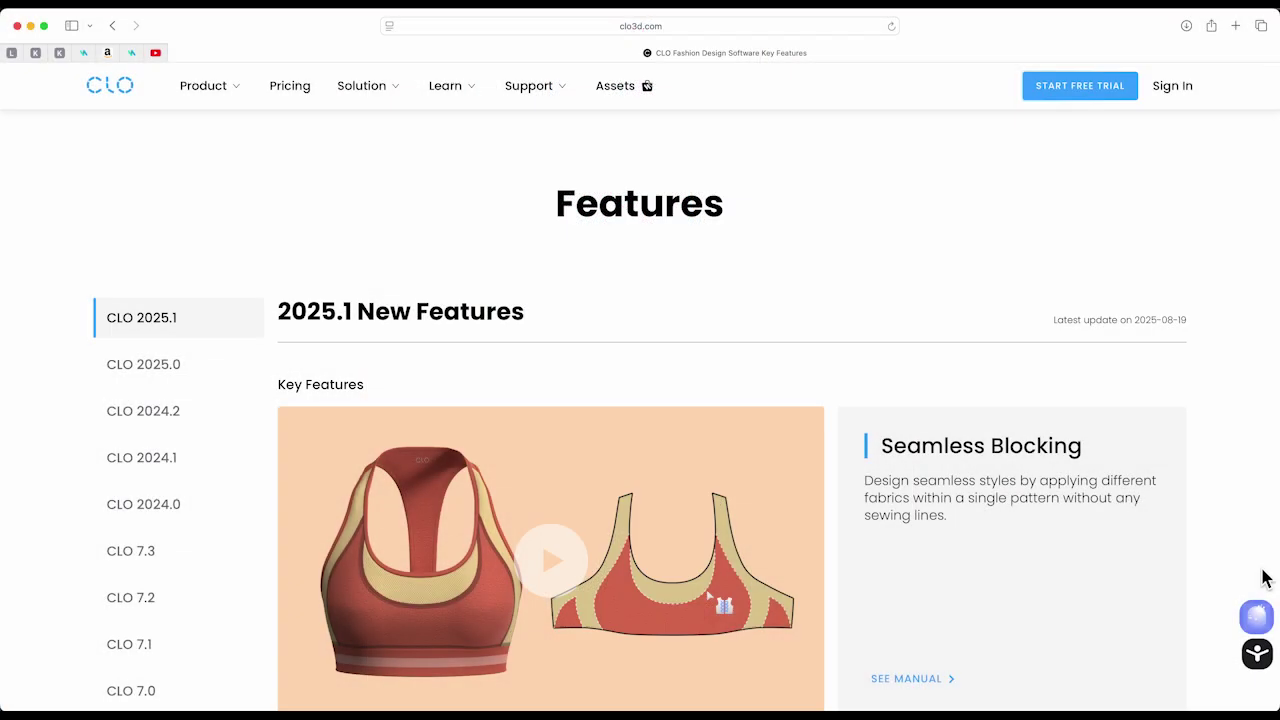
# Look through the key features and other features on the CLO website's 2025.1 New Features page in the browser.
pyautogui.scroll(-2, 1264, 578)
pyautogui.scroll(-10, 1264, 578)
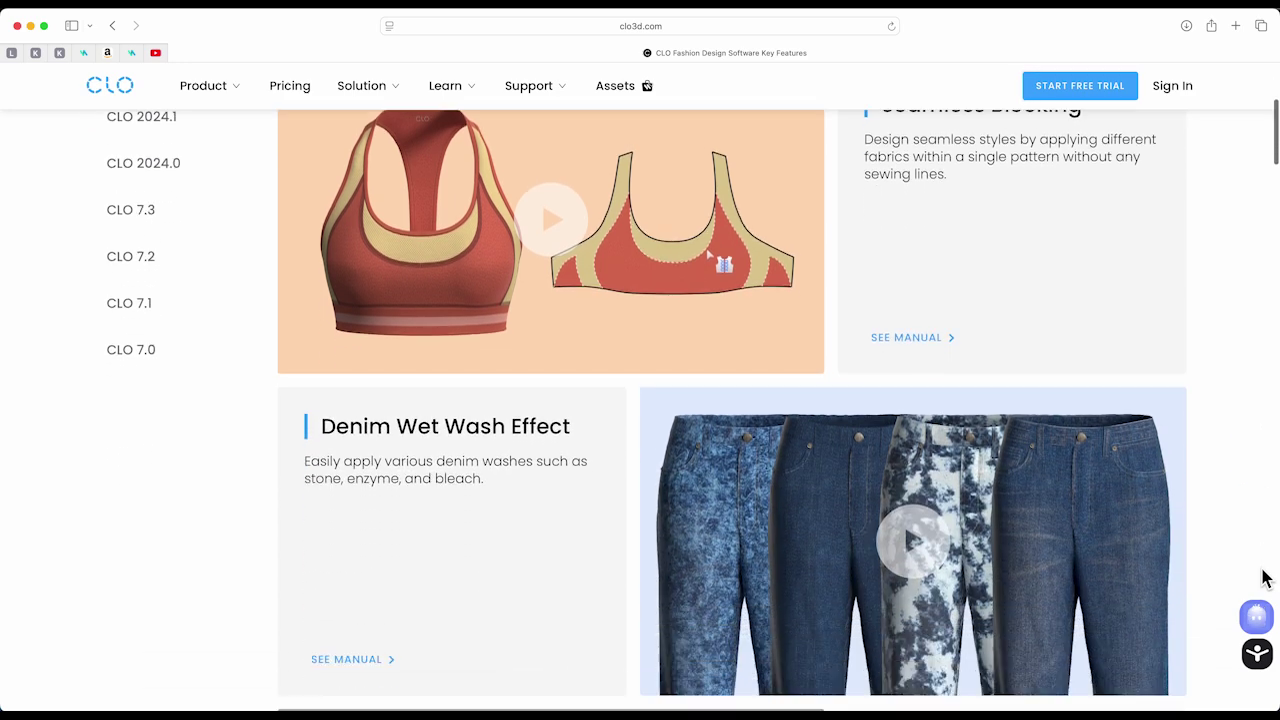
pyautogui.scroll(-18, 1264, 578)
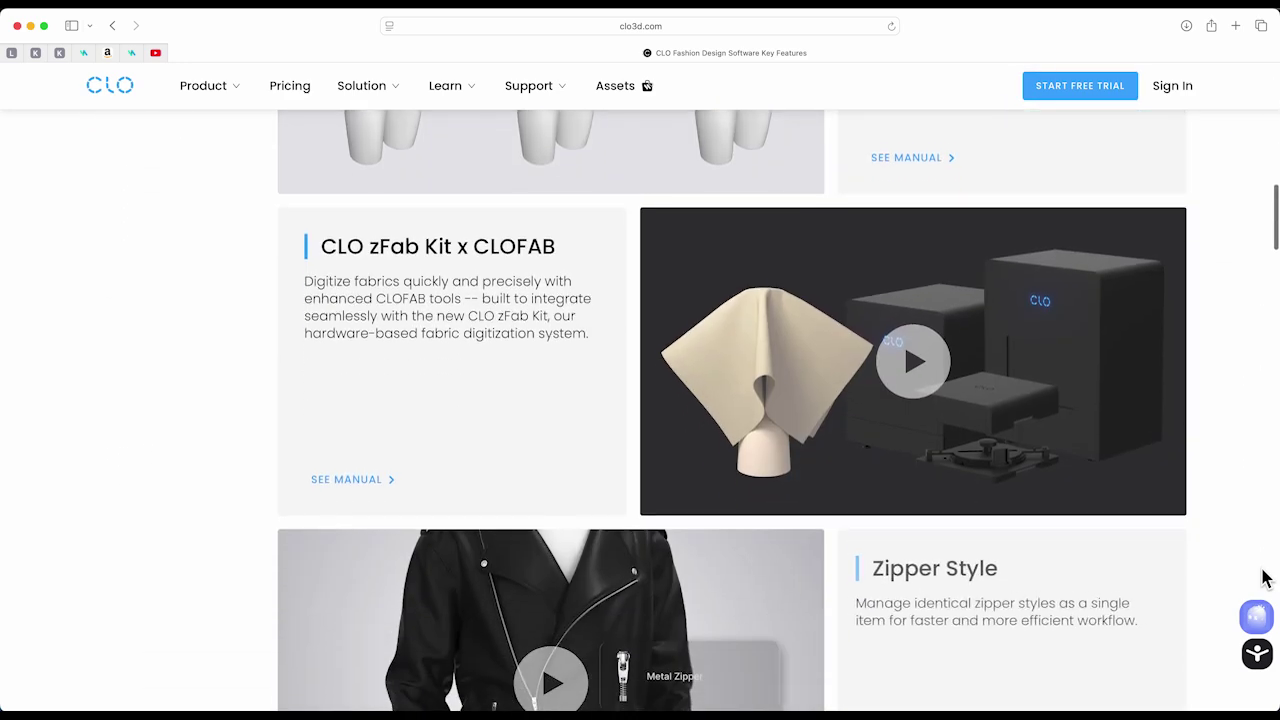
pyautogui.scroll(-10, 680, 382)
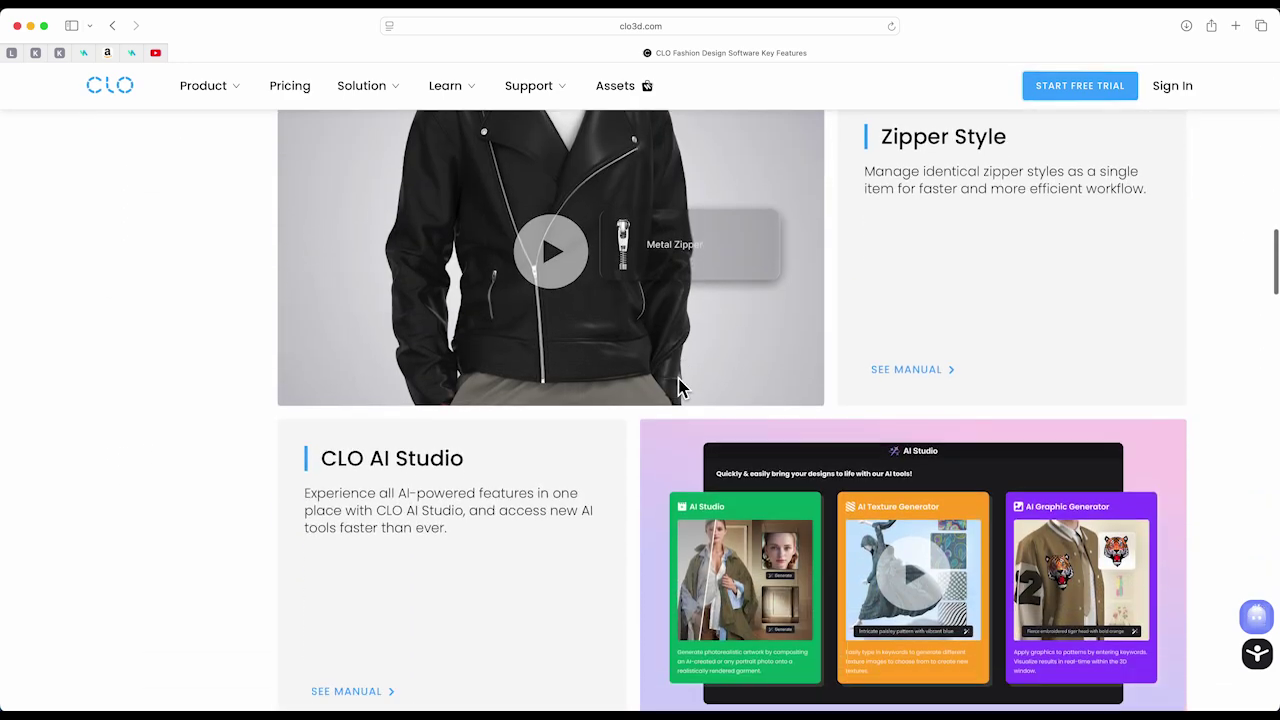
pyautogui.scroll(-8, 680, 388)
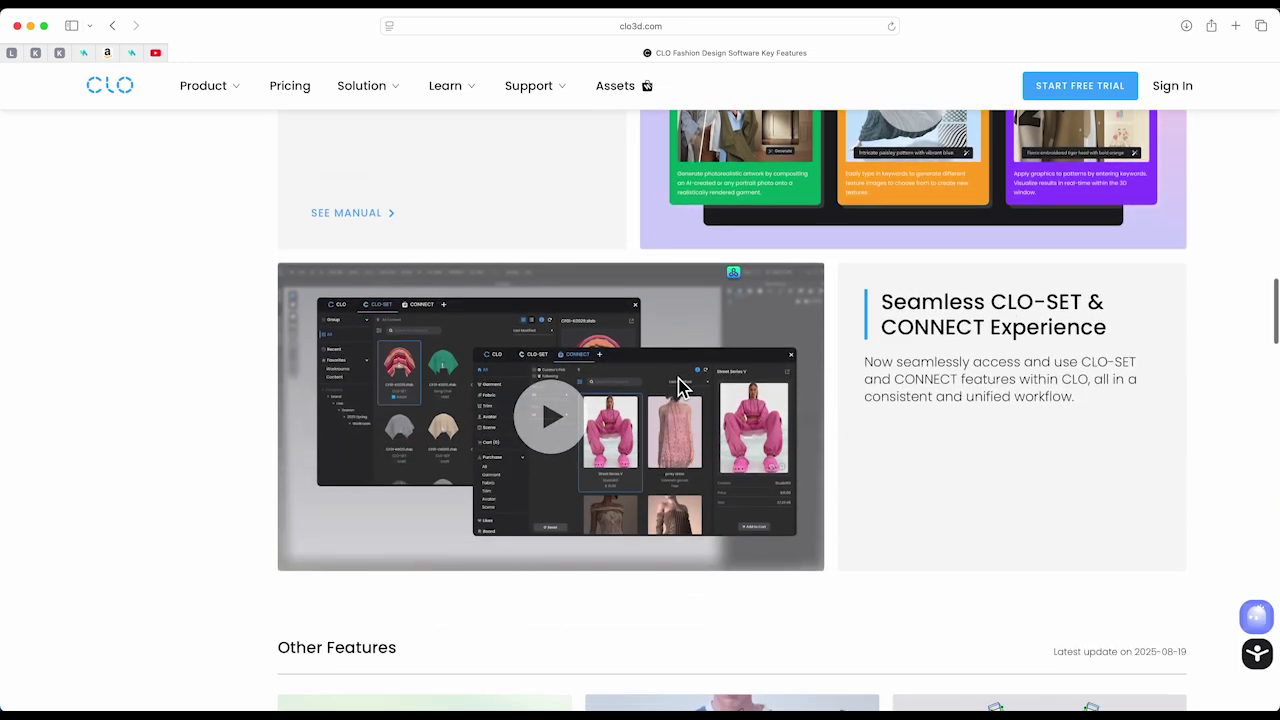
pyautogui.scroll(-3, 680, 388)
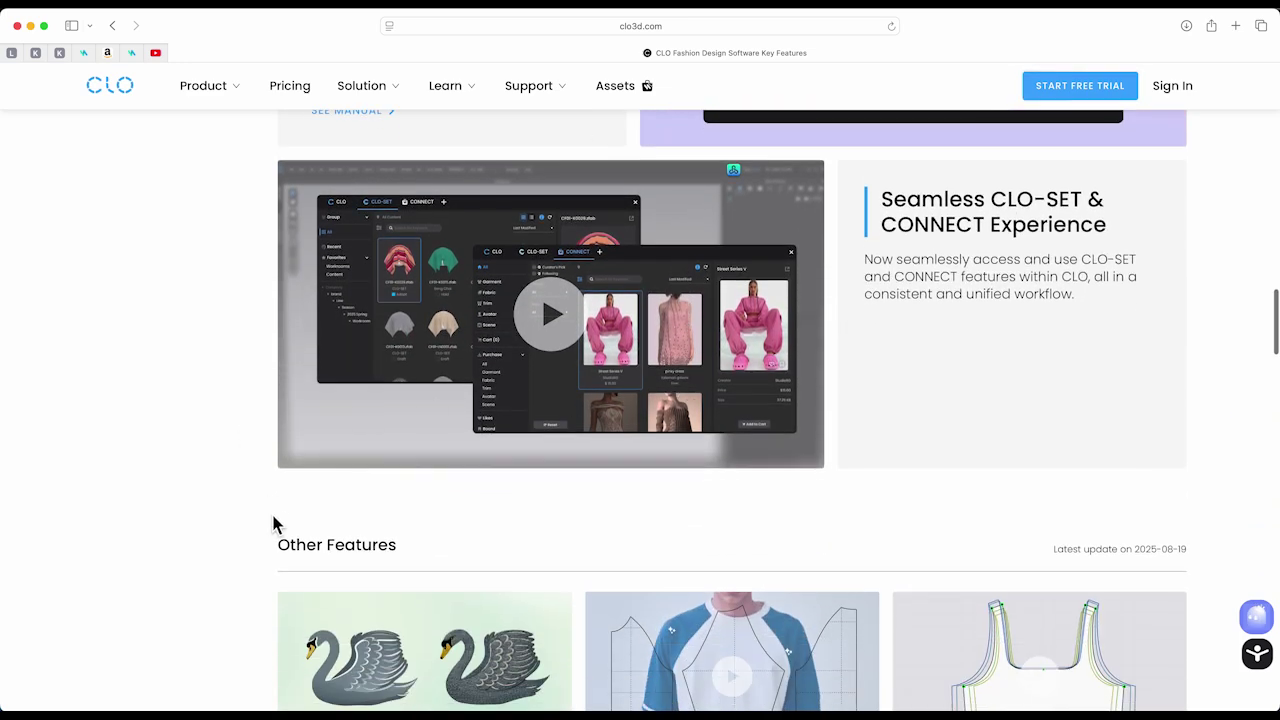
pyautogui.scroll(-12, 273, 523)
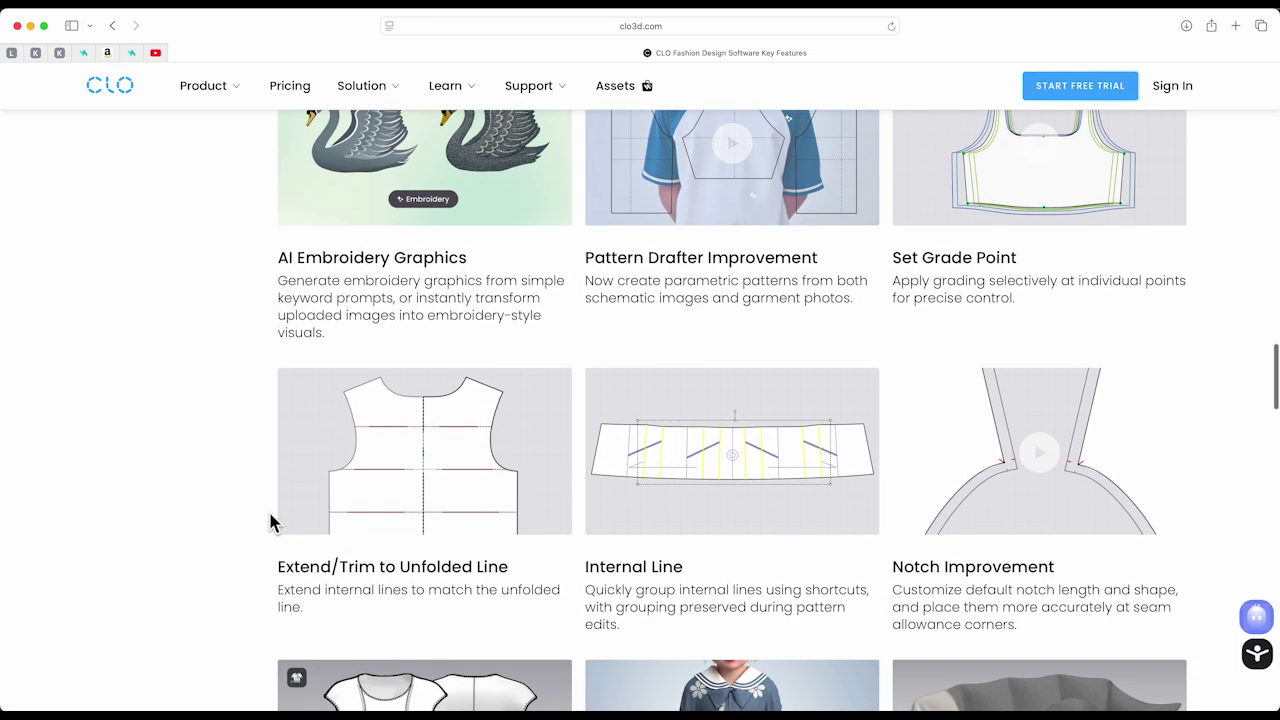
pyautogui.scroll(-7, 273, 523)
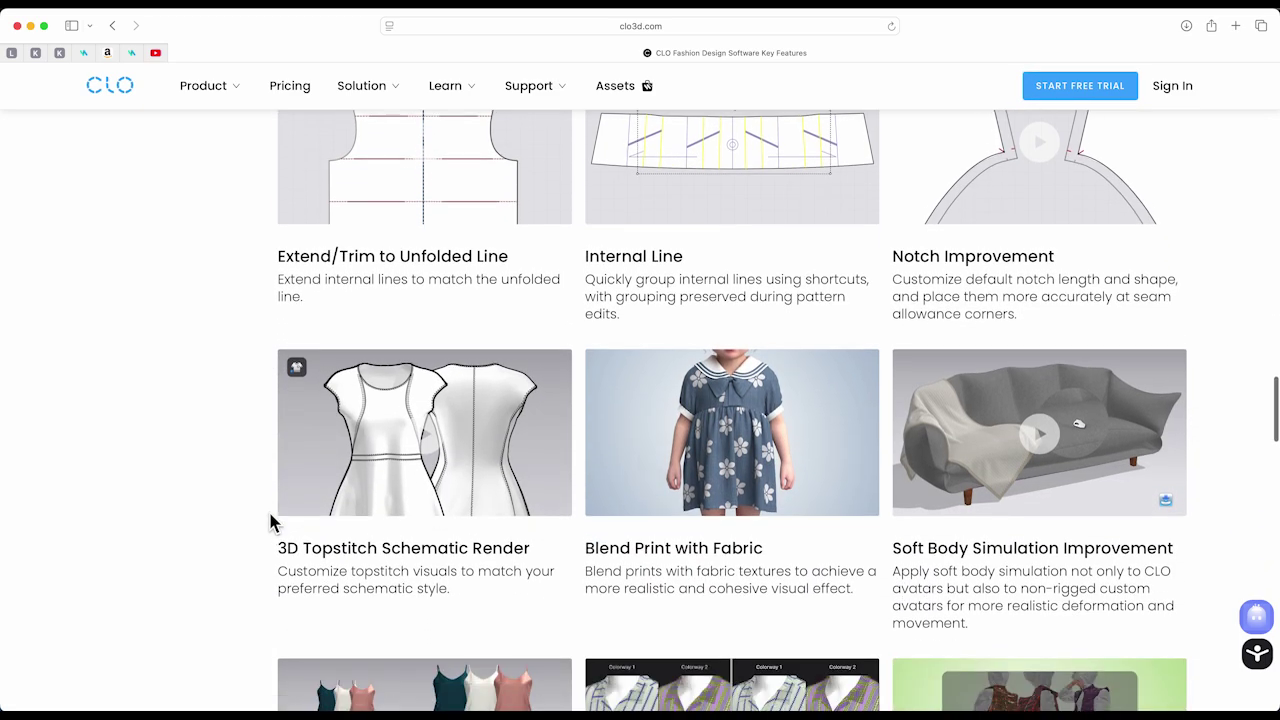
pyautogui.scroll(-3, 270, 518)
pyautogui.scroll(-4, 270, 518)
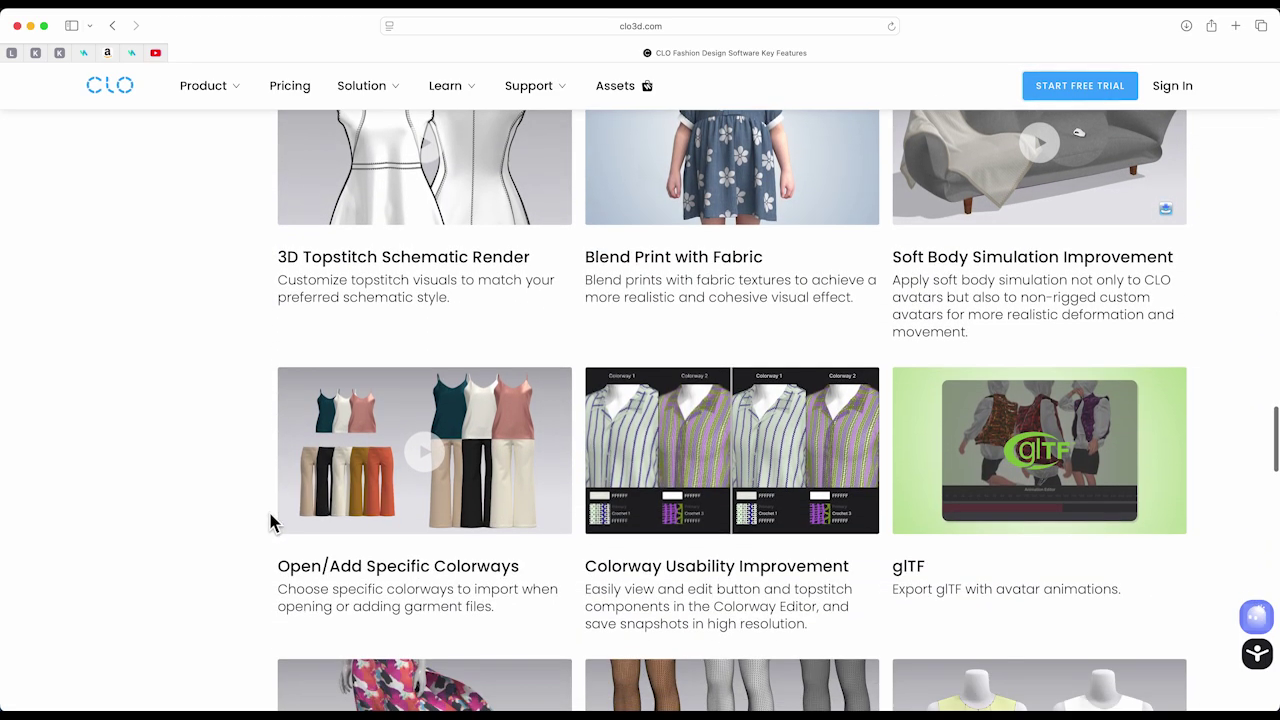
pyautogui.scroll(-18, 270, 520)
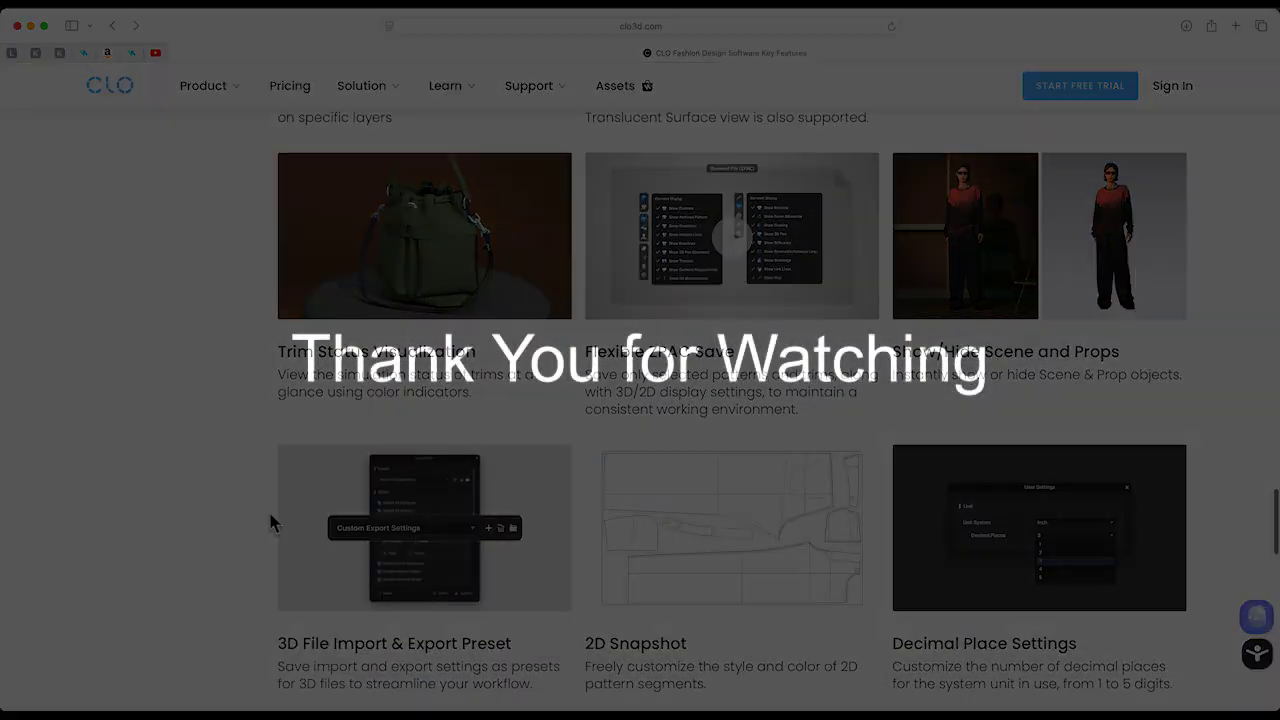